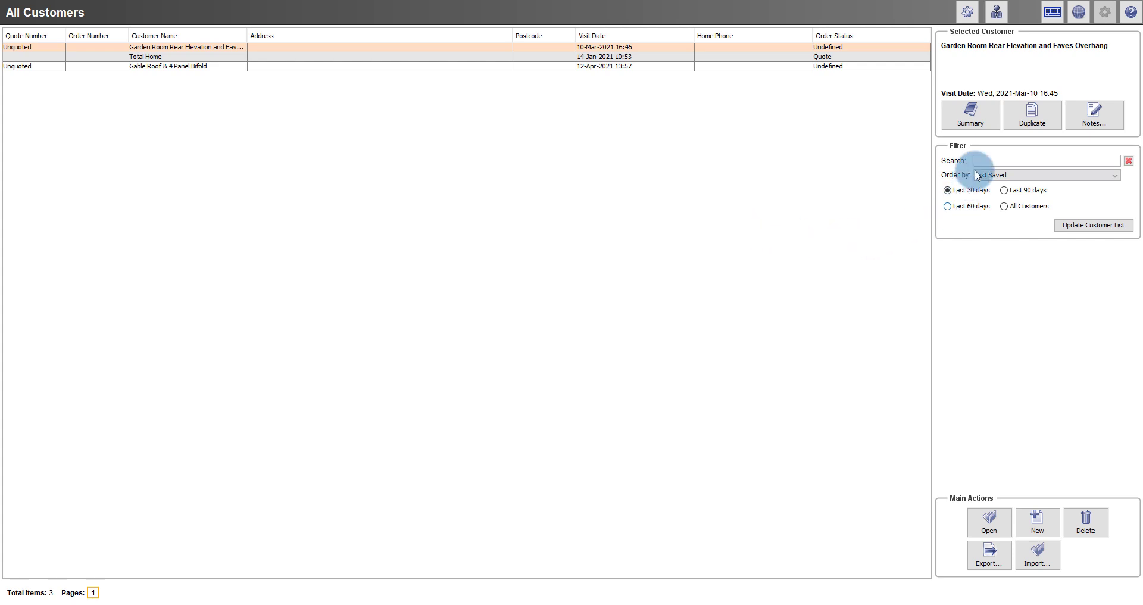
- Open the 70mm Window System data set for editing from the window data sets in the global preferences
click(1079, 13)
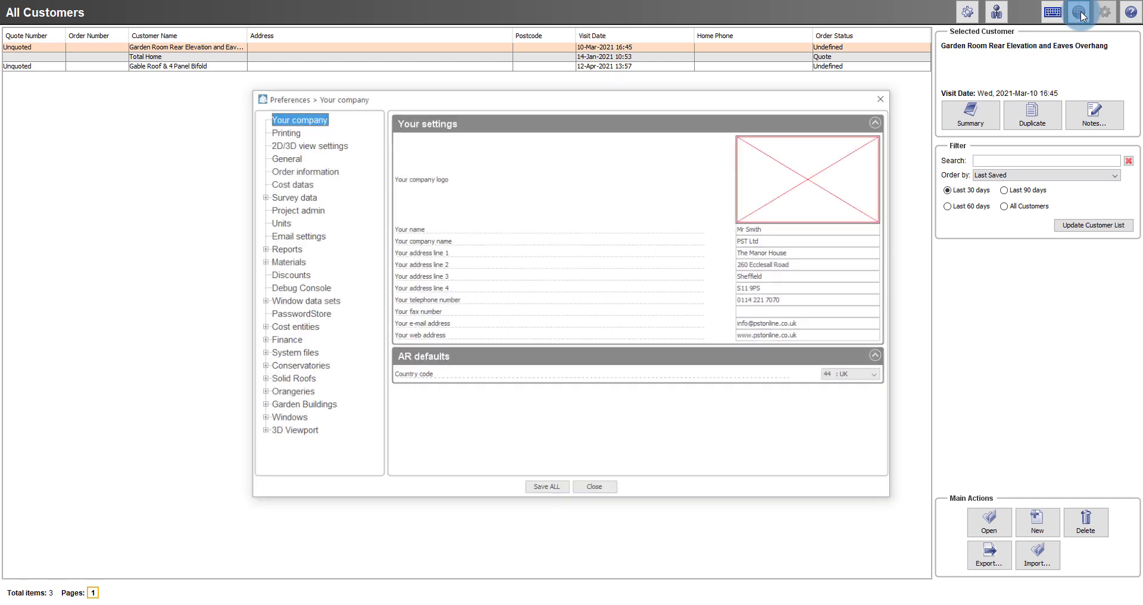
click(261, 302)
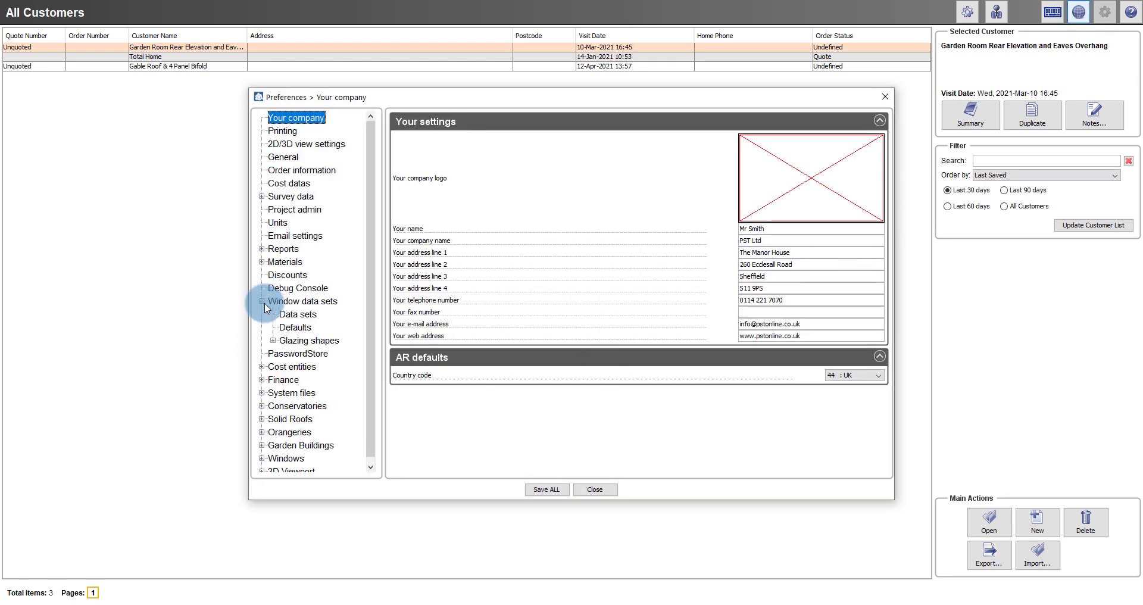
click(308, 315)
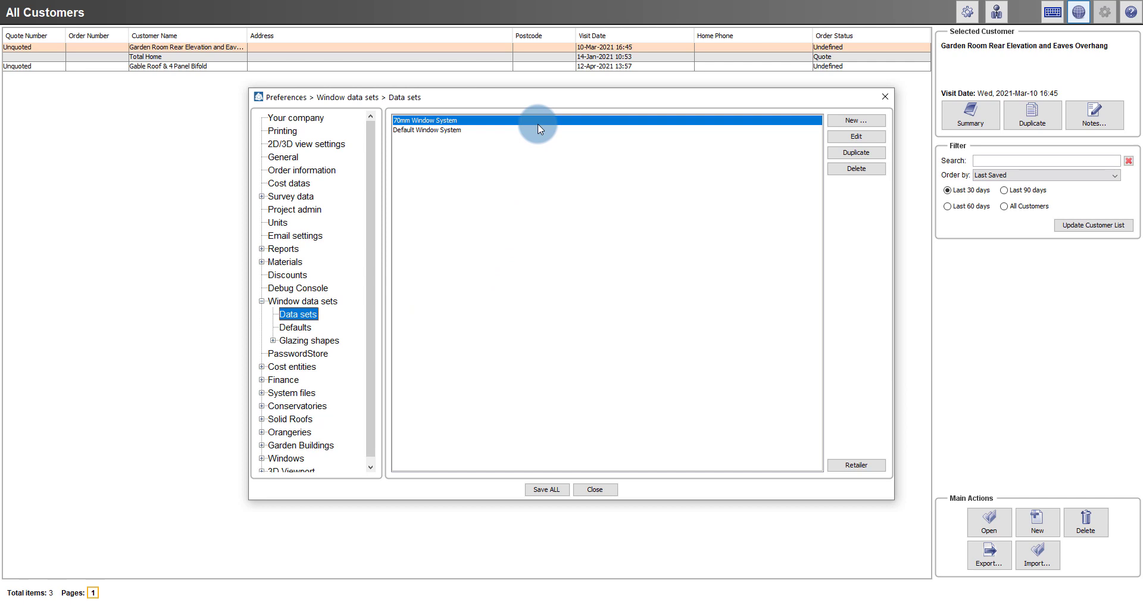
click(839, 138)
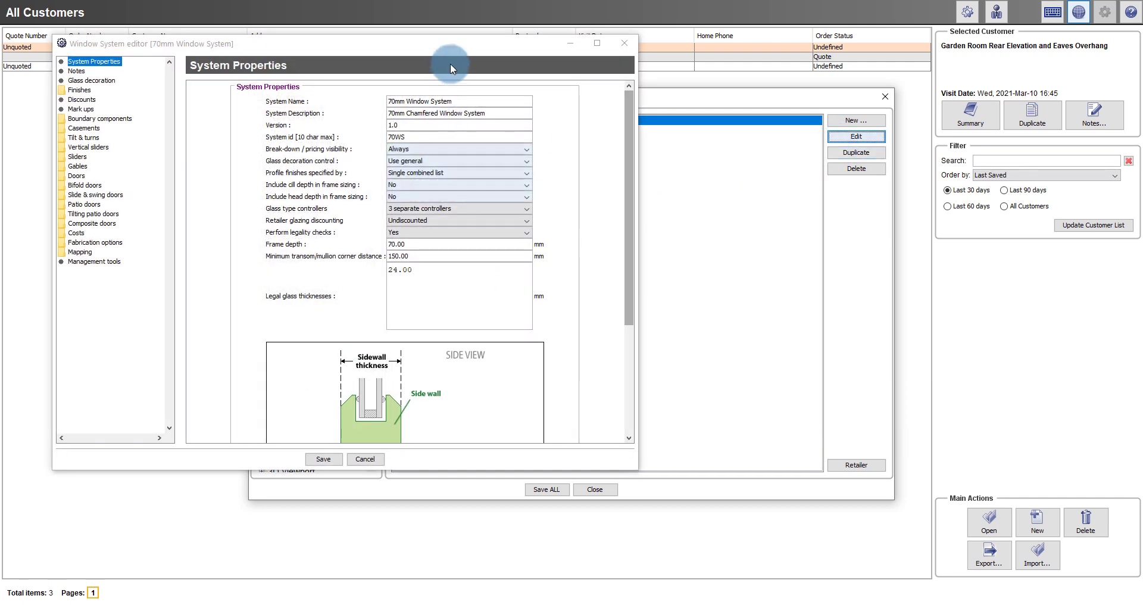
drag(467, 45, 698, 90)
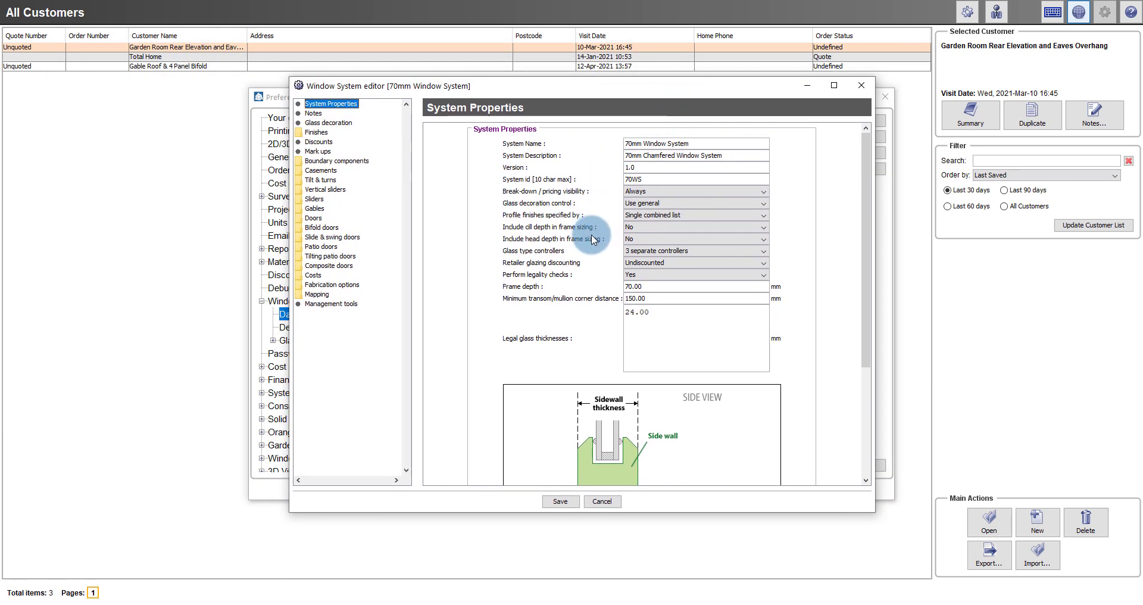
- Look through the Casements, Tilt & turns and Doors sections of the window system and open the casement general properties
double_click(321, 171)
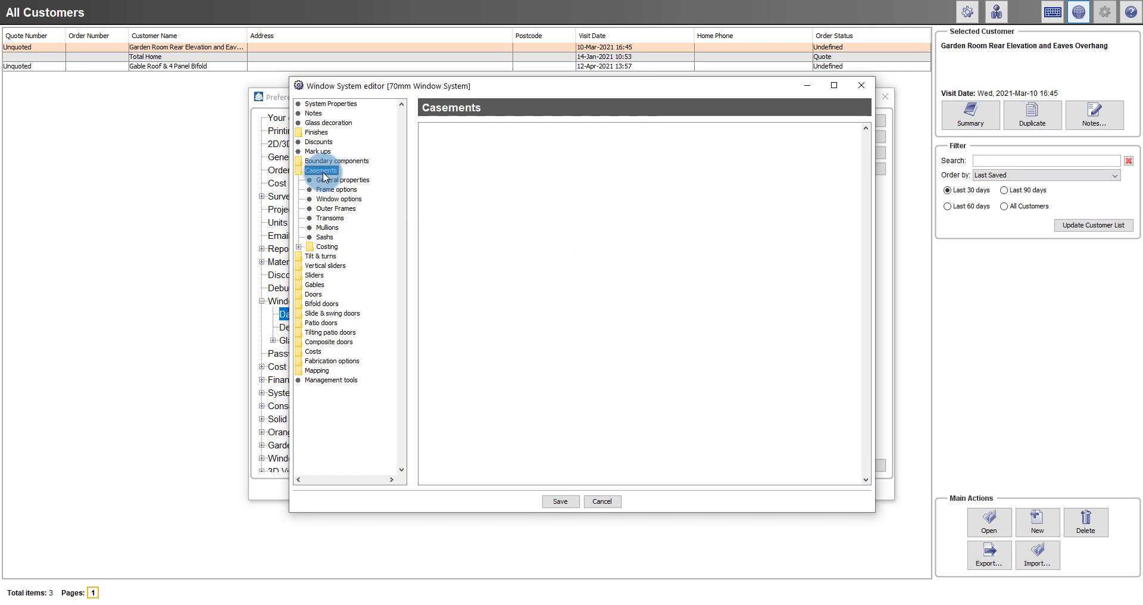
double_click(321, 257)
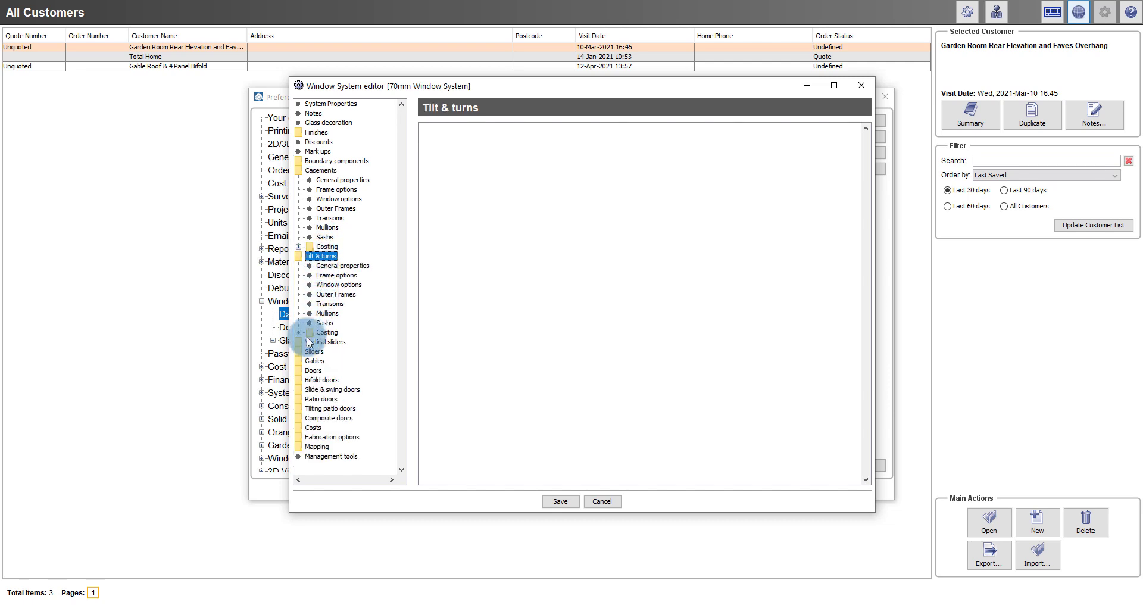
double_click(312, 370)
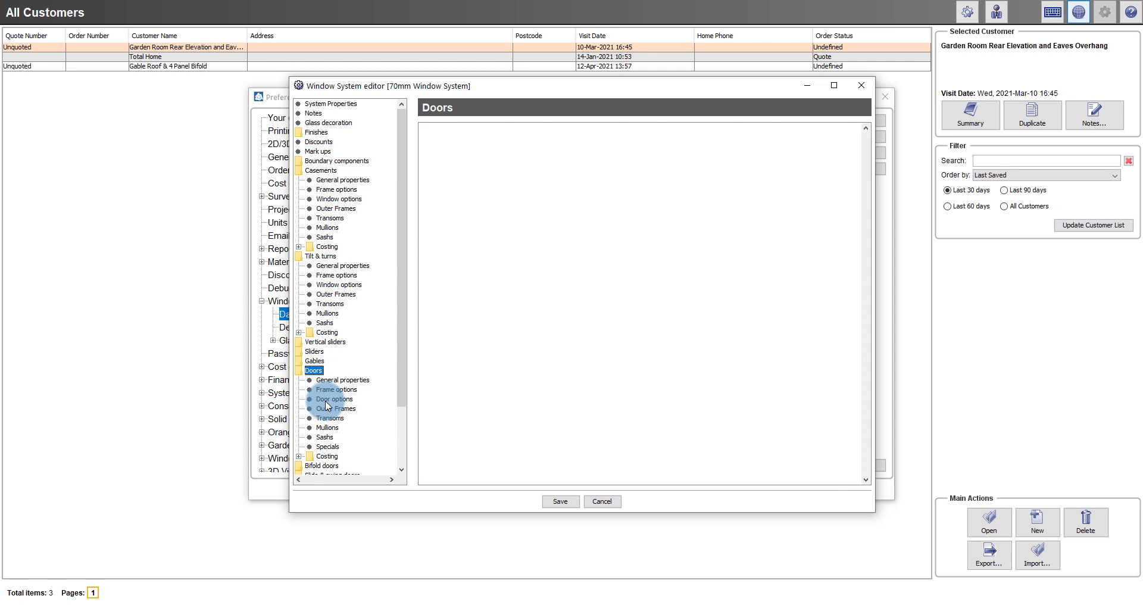
double_click(313, 371)
double_click(327, 256)
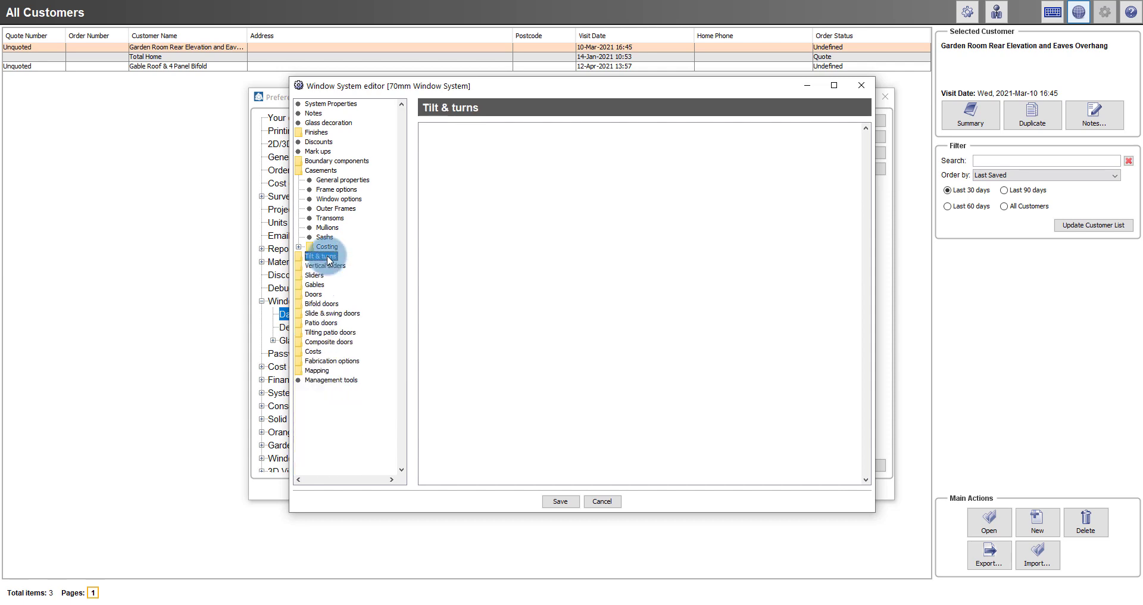
click(356, 180)
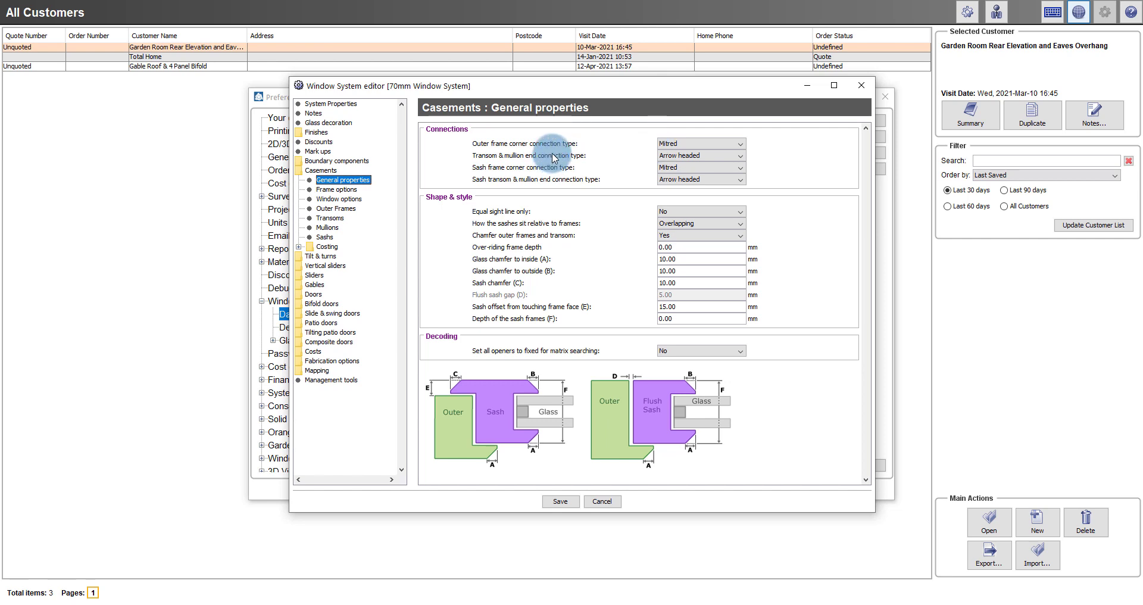
- Check the available choices for the casement frame corner connection, the transom and mullion end connection, and equal sight lines
click(685, 143)
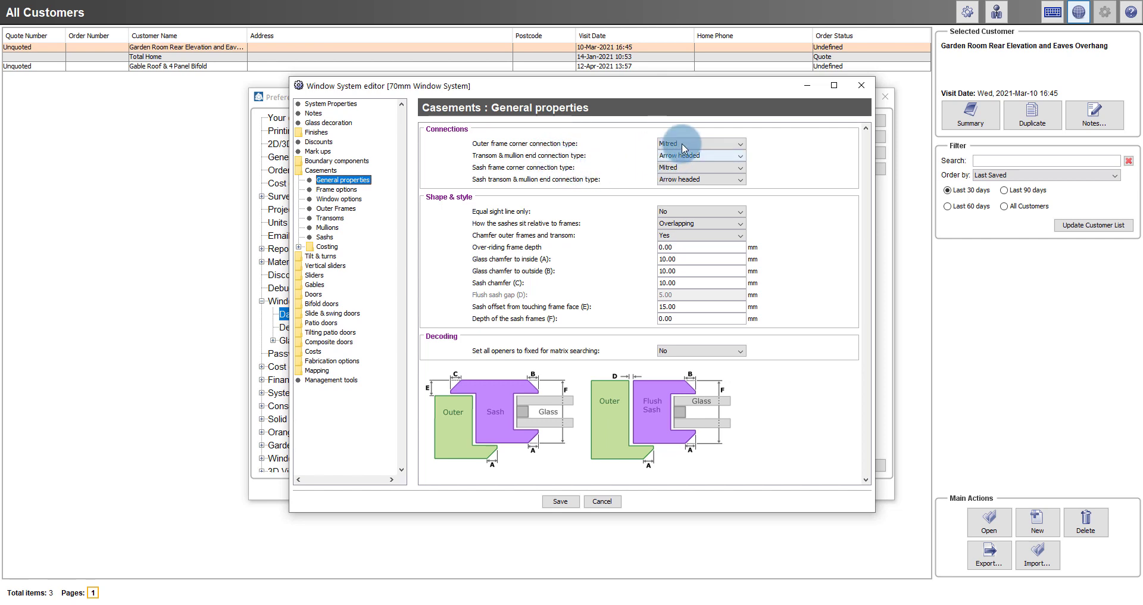
click(685, 142)
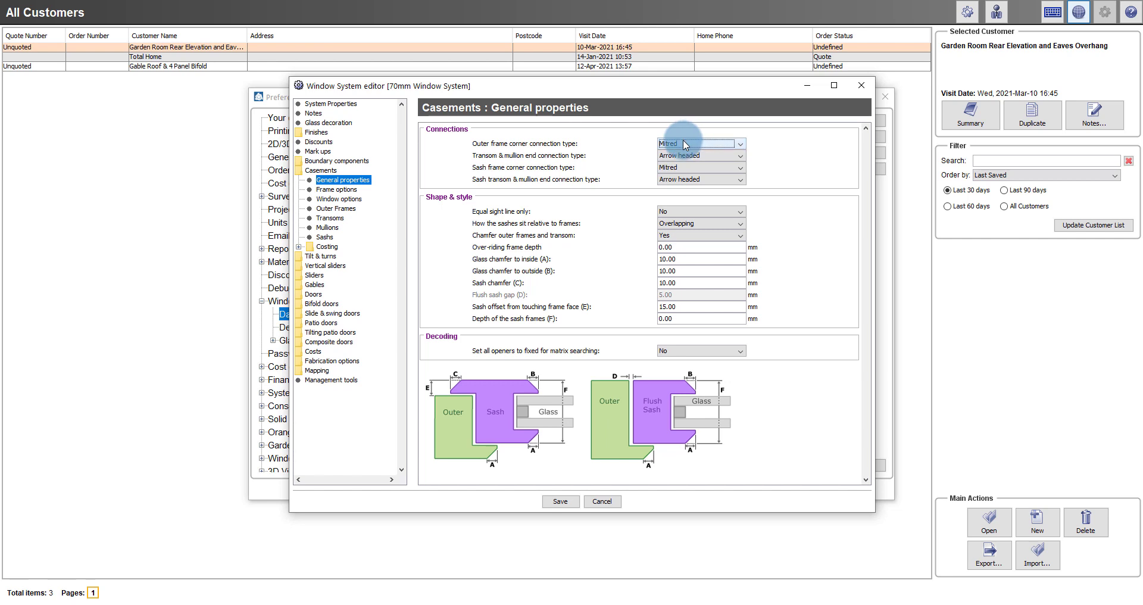
click(684, 155)
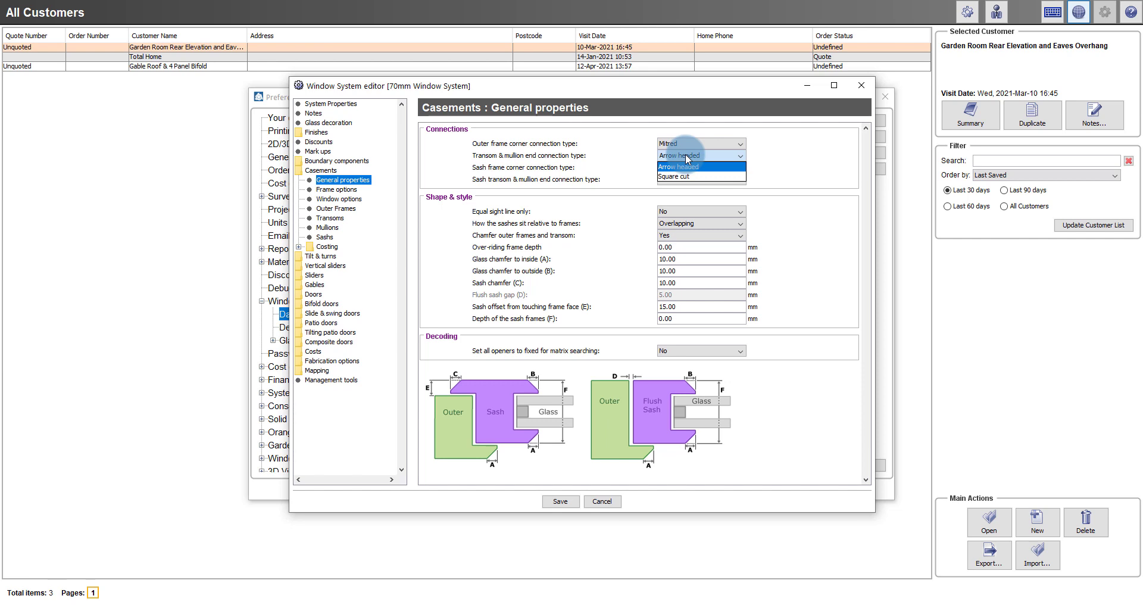
click(685, 154)
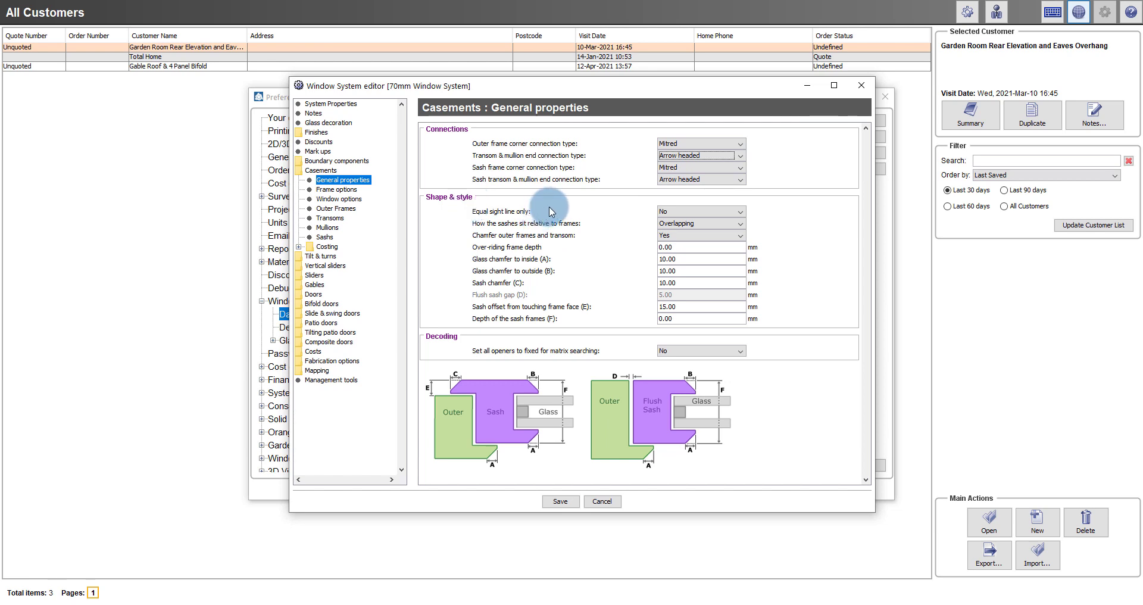
click(662, 212)
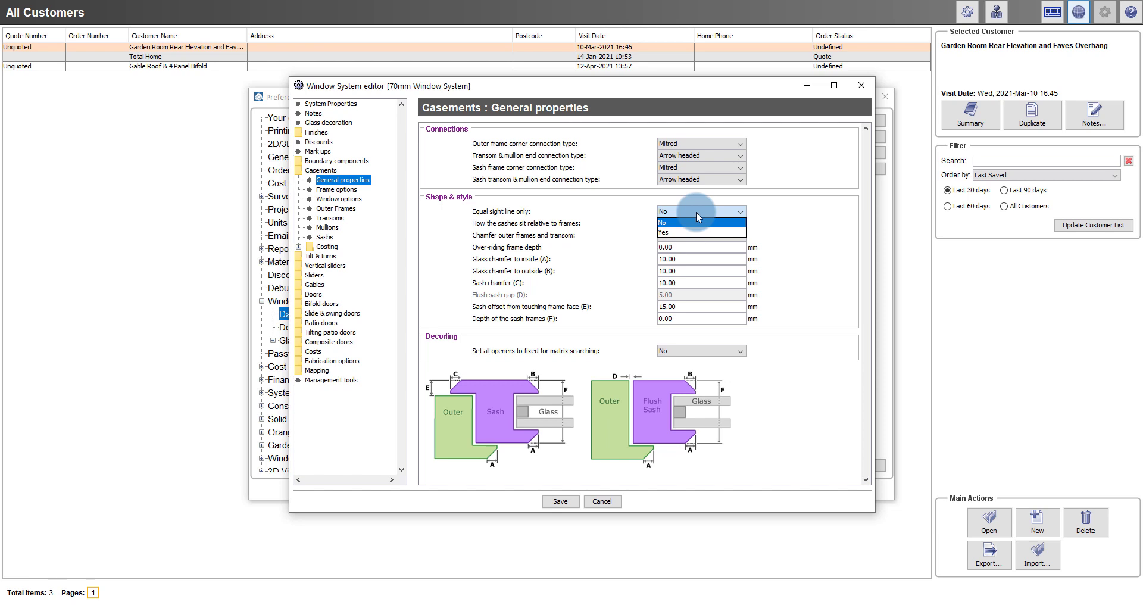
click(695, 212)
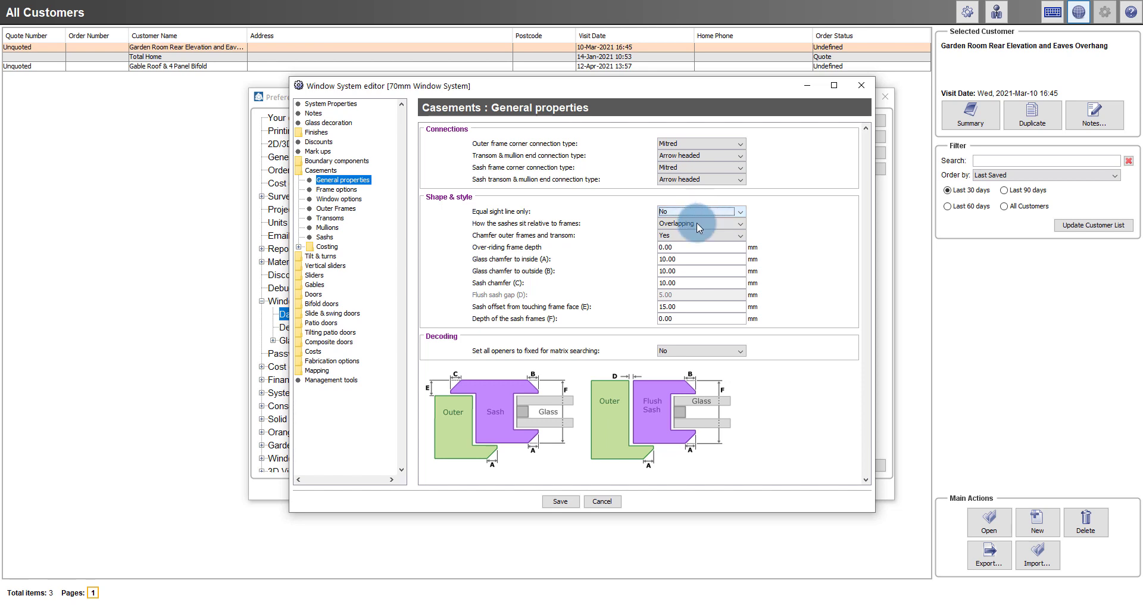
- Try setting the casement sashes to sit Flush relative to the frames, and return them to Overlapping
click(696, 223)
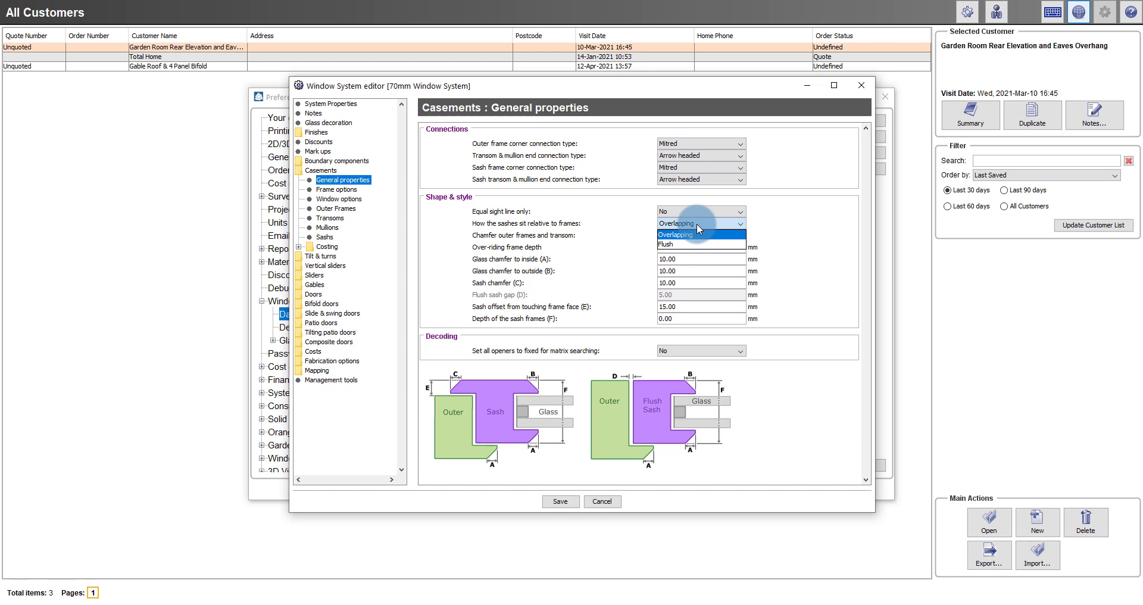
click(690, 243)
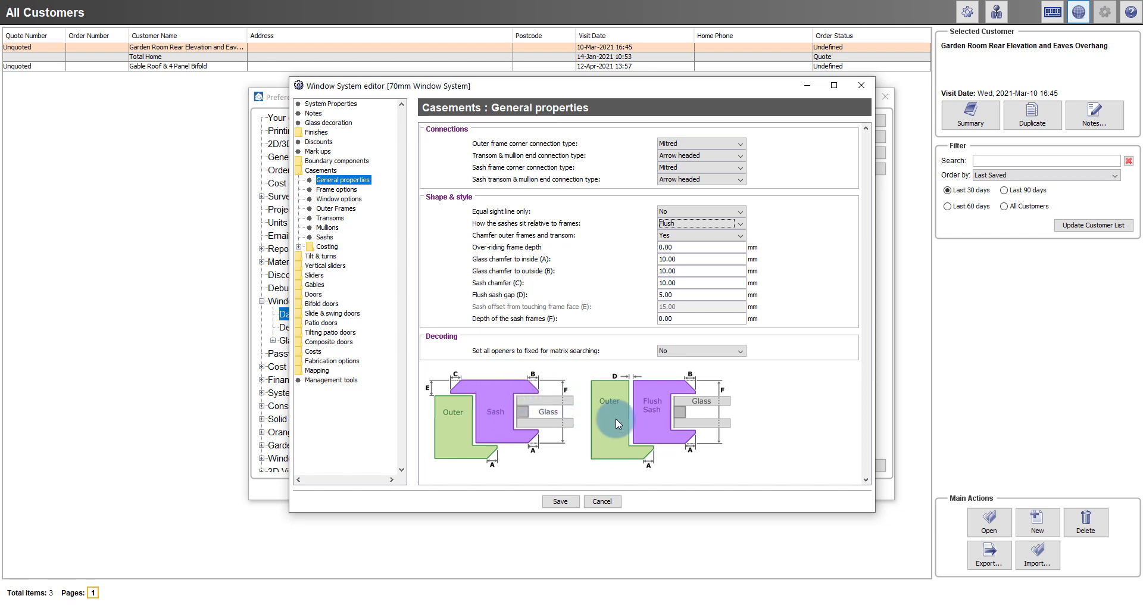
click(707, 224)
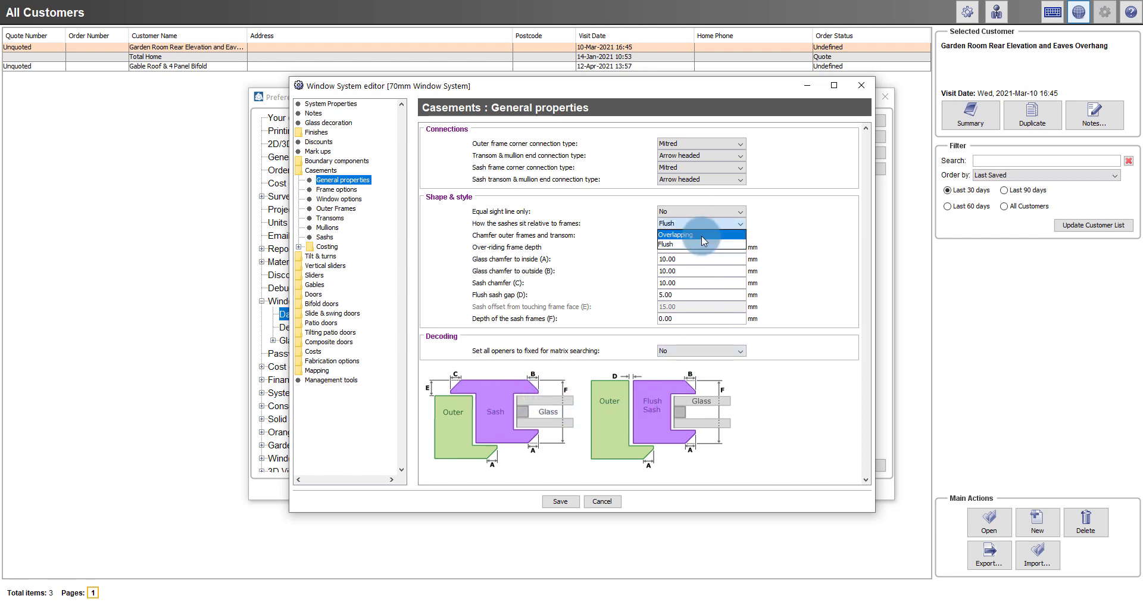
click(703, 241)
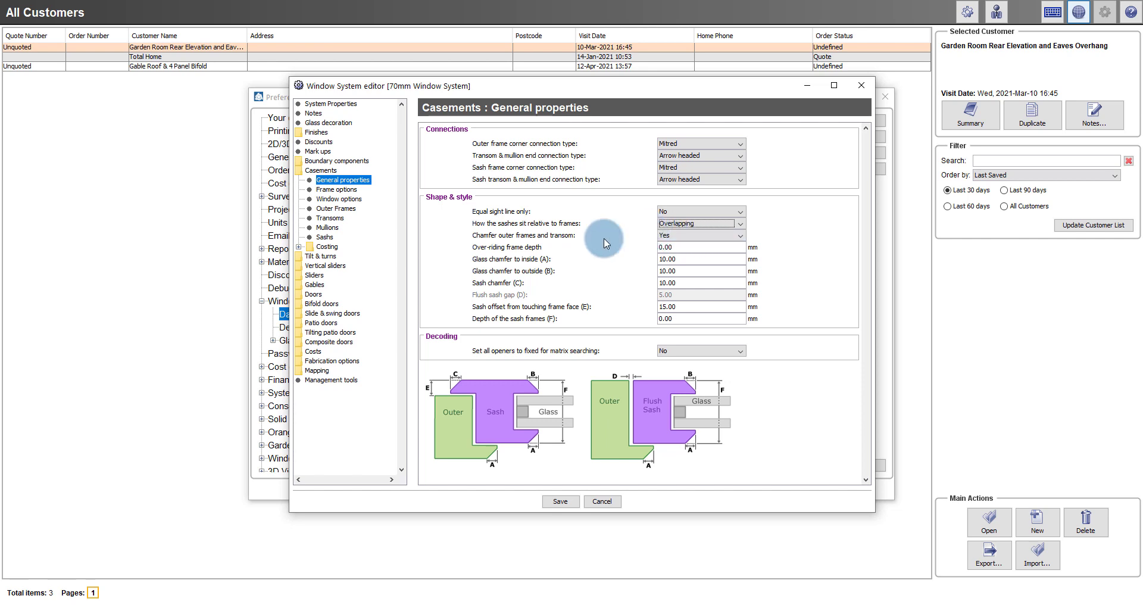
- Check the choices for chamfering the casement outer frames and transom, and inspect the over-riding frame depth
click(669, 237)
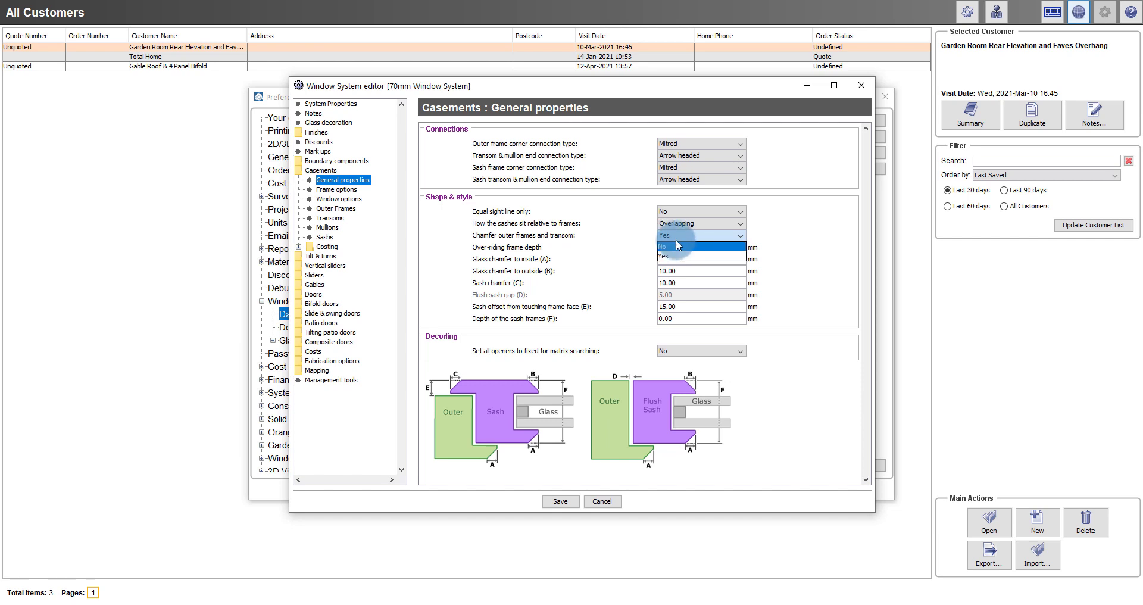
click(677, 235)
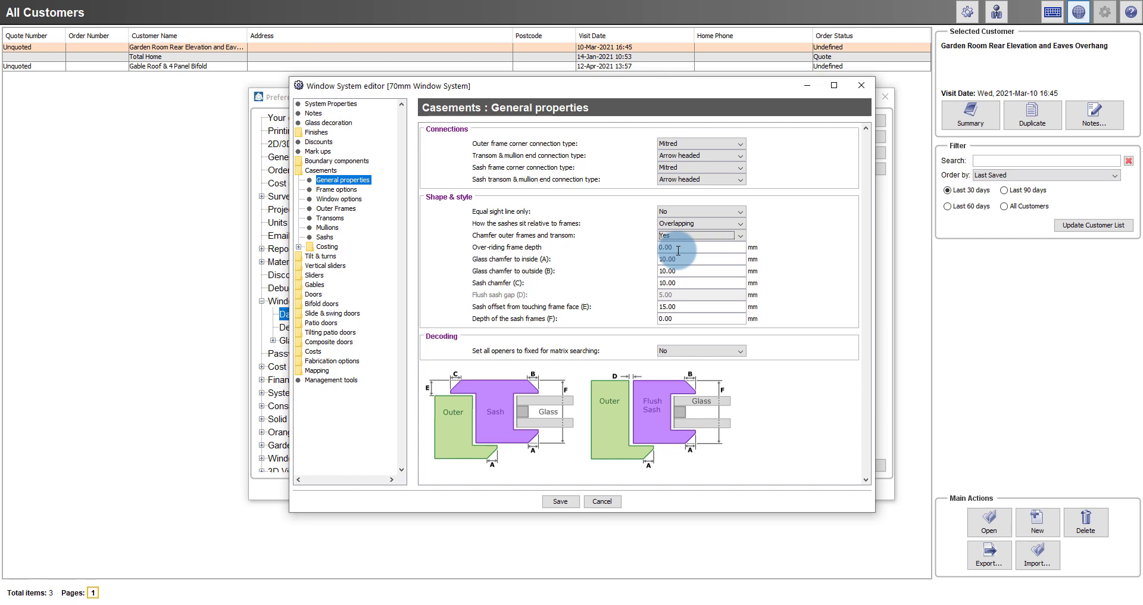
click(678, 251)
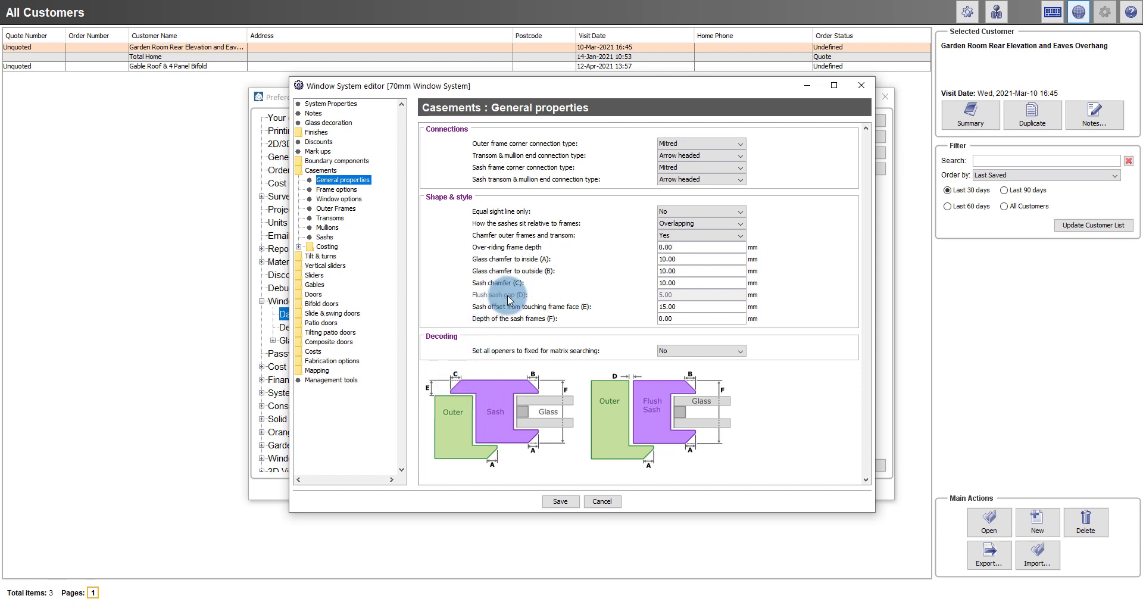
- Switch the sash position to Flush to compare which sash gap and offset values apply, and restore Overlapping
click(675, 224)
click(679, 244)
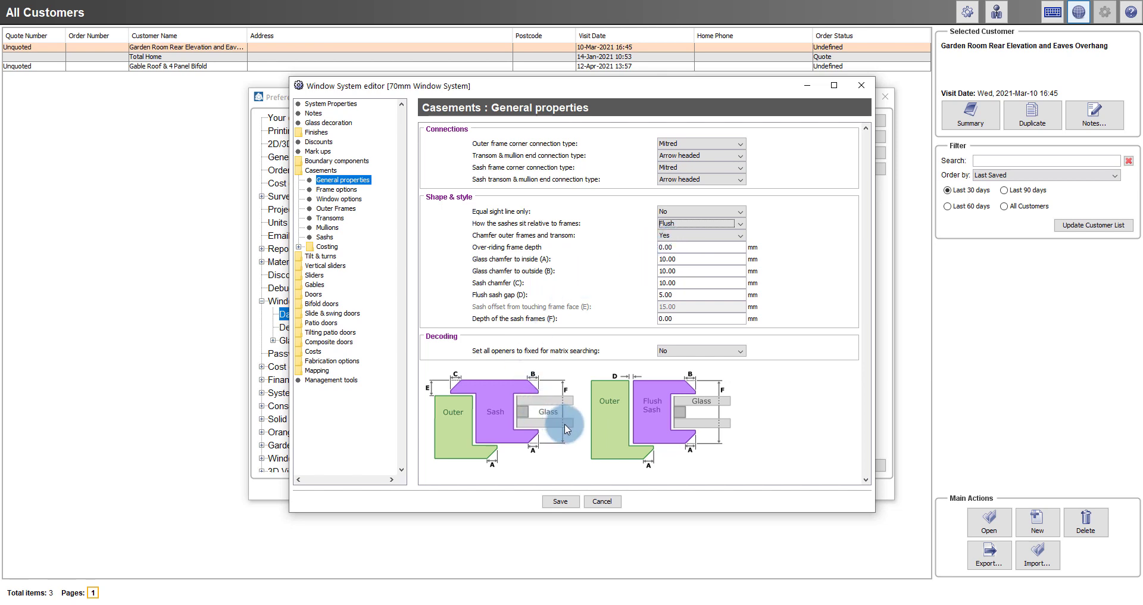
click(682, 224)
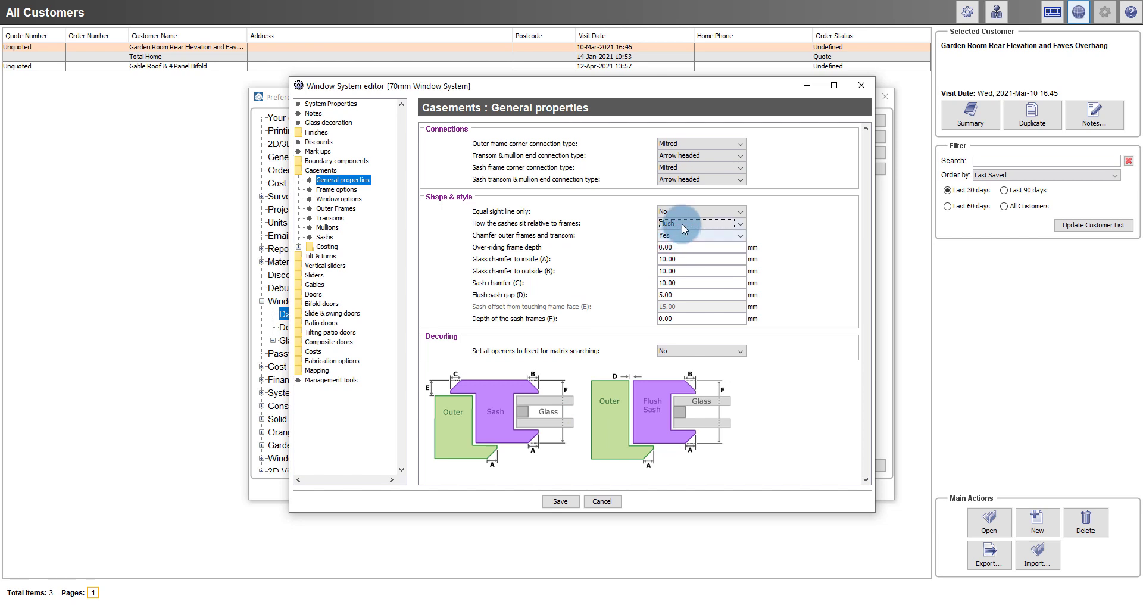
click(680, 232)
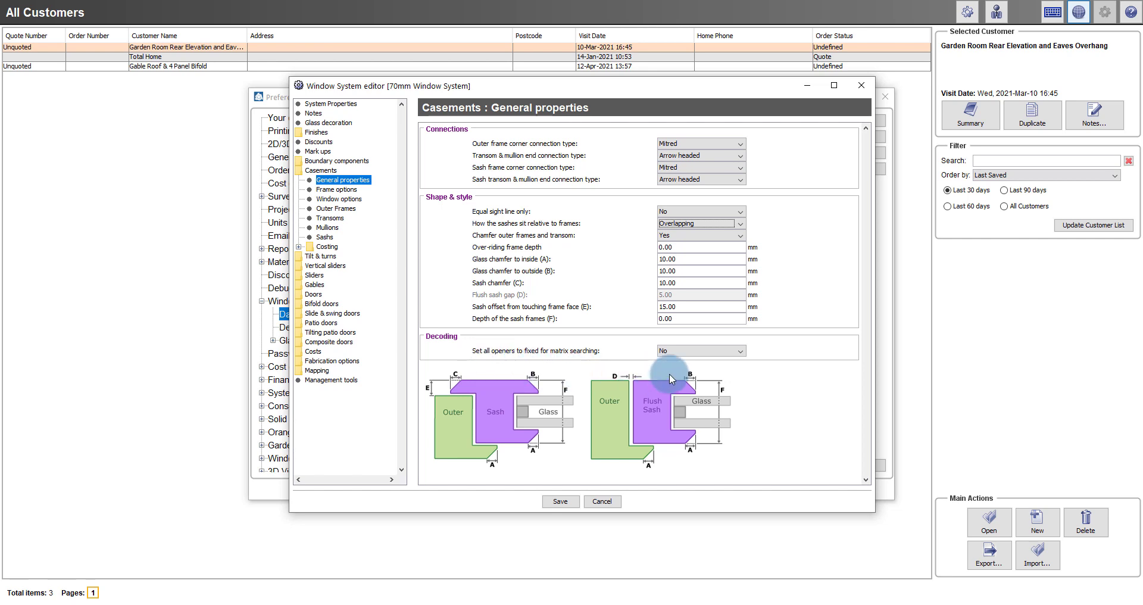
- Check the choices for setting all casement openers to fixed for matrix searching
click(684, 352)
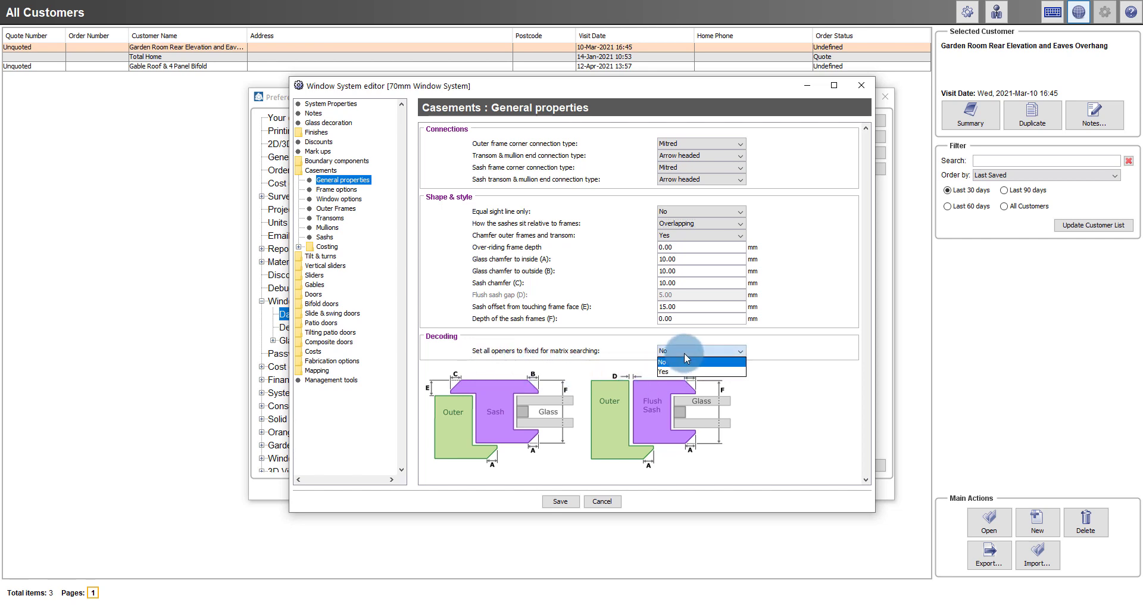
click(684, 356)
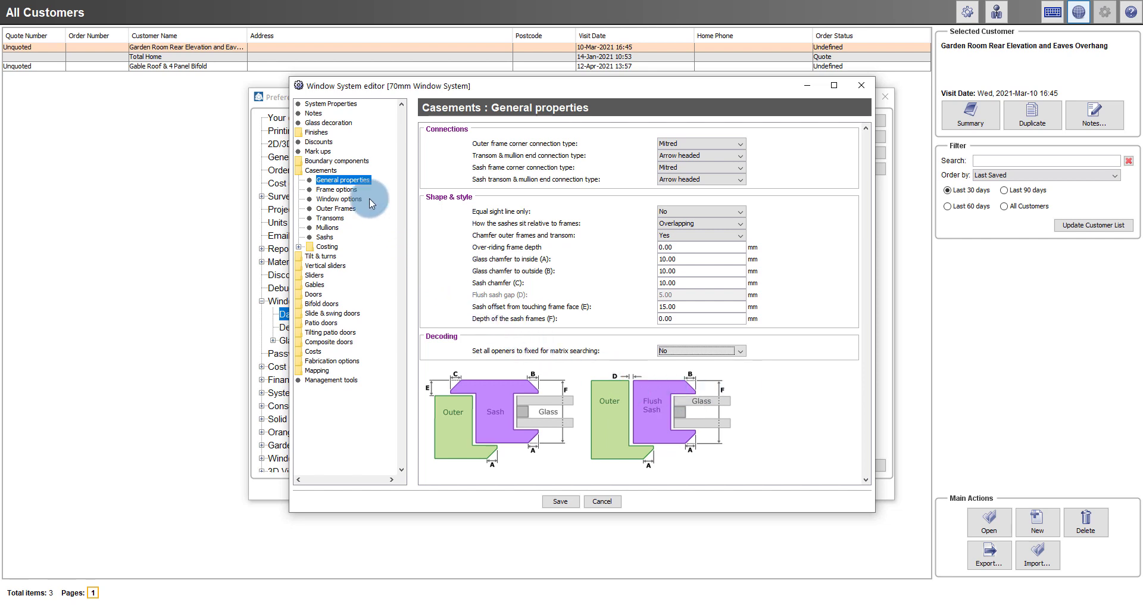
- Start a new on/off casement frame option named Frame Reinforcing, keeping User property 1 as its property type
click(349, 189)
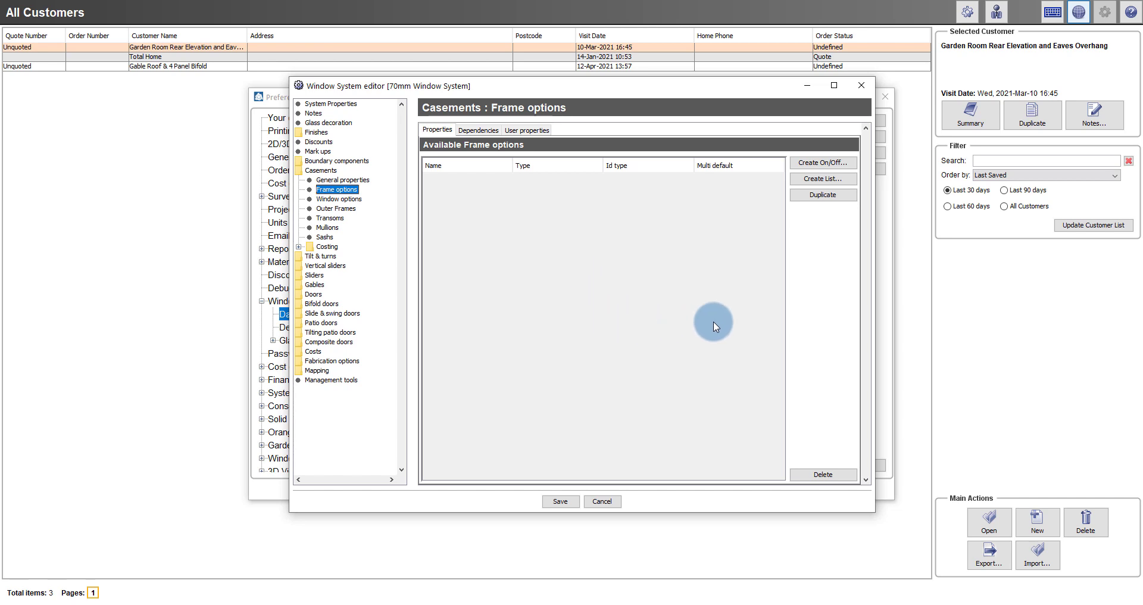
click(827, 164)
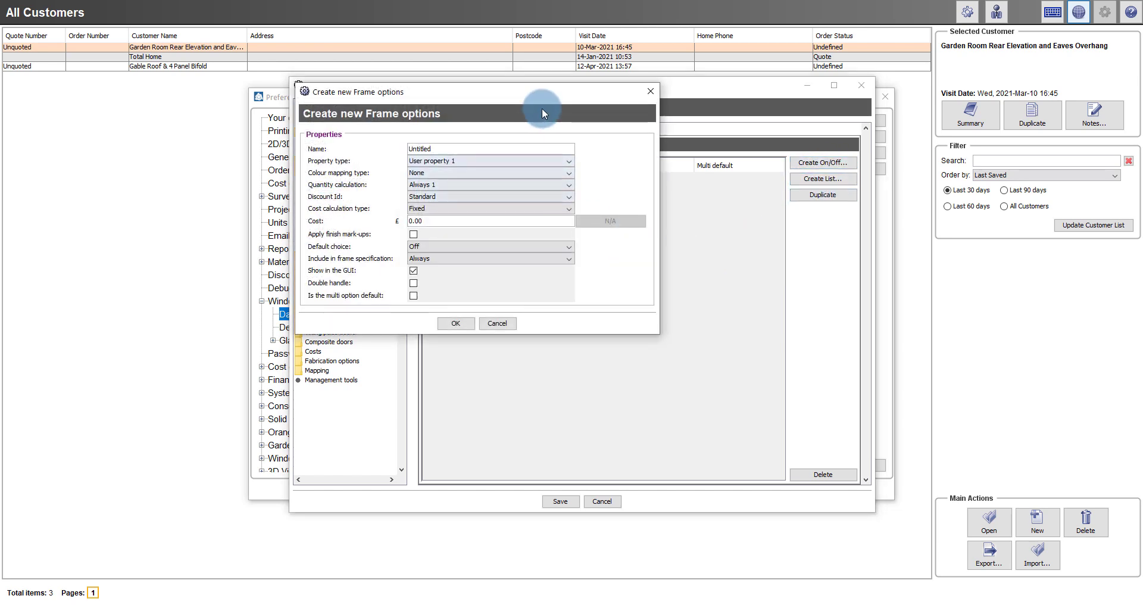
drag(548, 91, 661, 172)
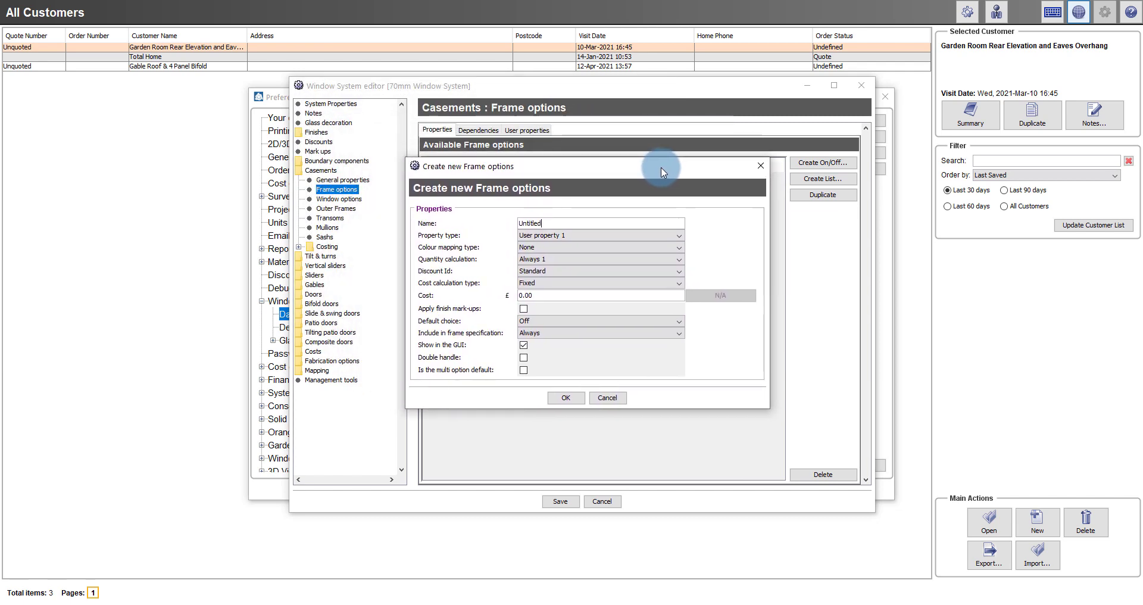
double_click(548, 221)
text(Frame Re)
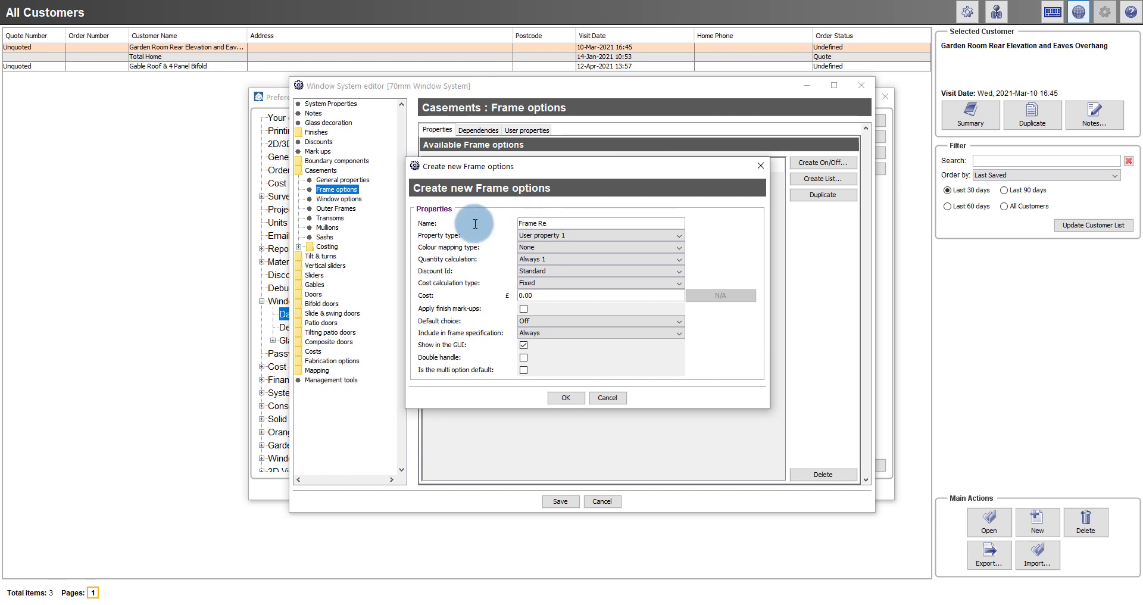
text(inforcing)
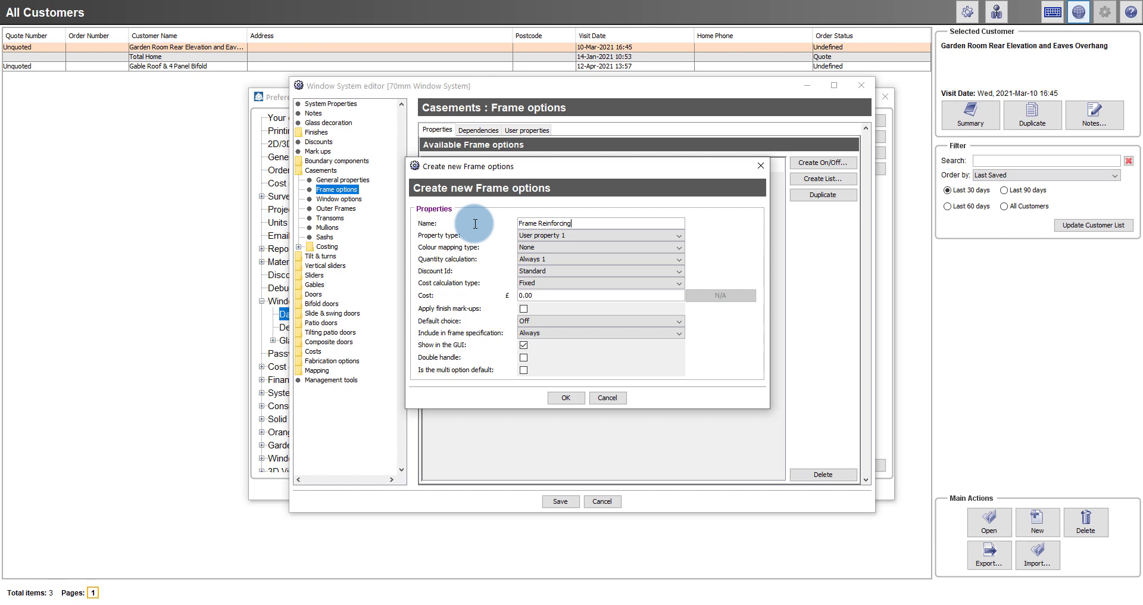
click(594, 236)
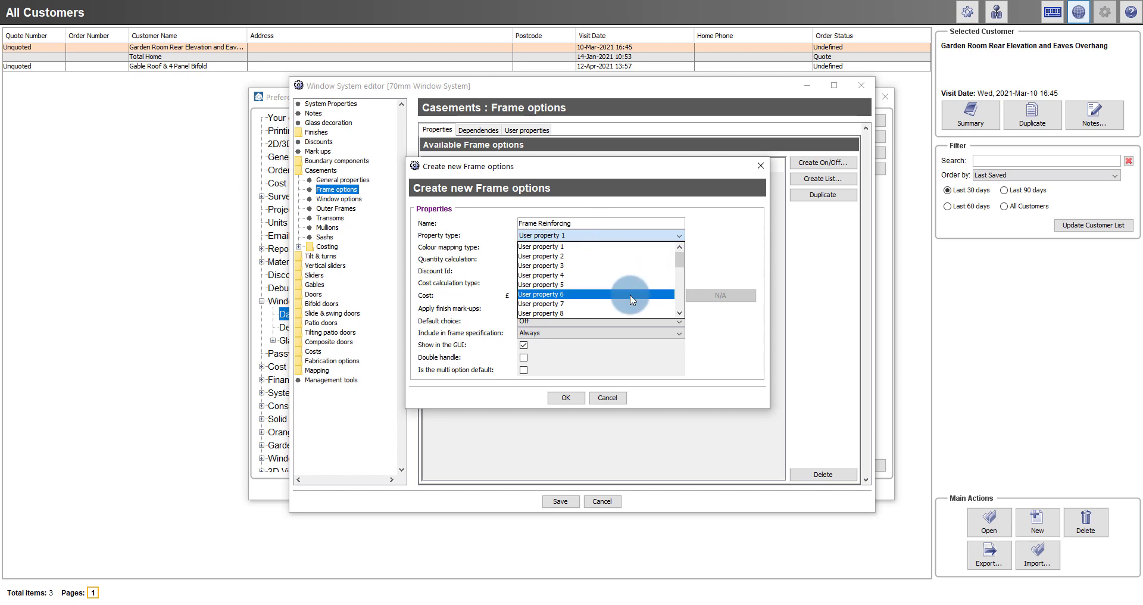
click(662, 234)
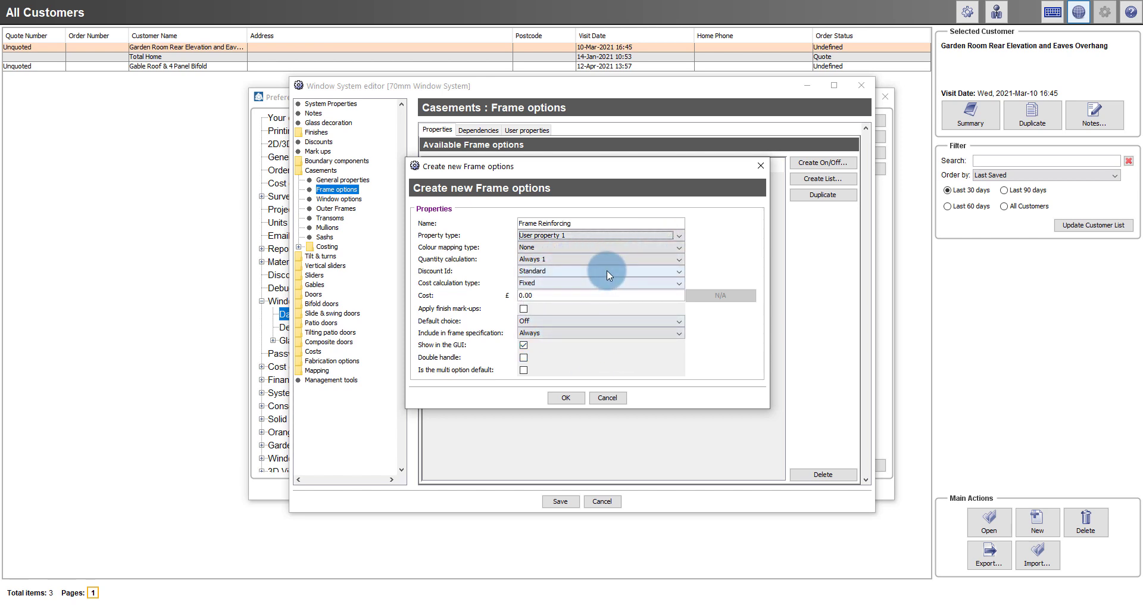
- Check the choices for colour mapping type, quantity calculation and discount Id of the Frame Reinforcing option, keeping None, Always 1 and Standard
click(676, 248)
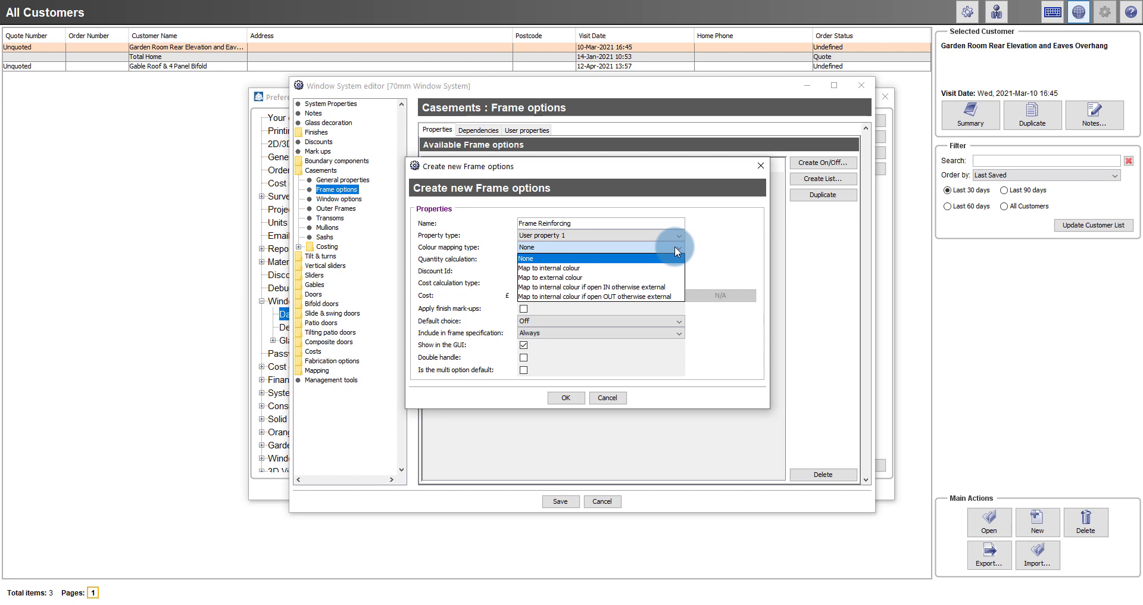
click(674, 245)
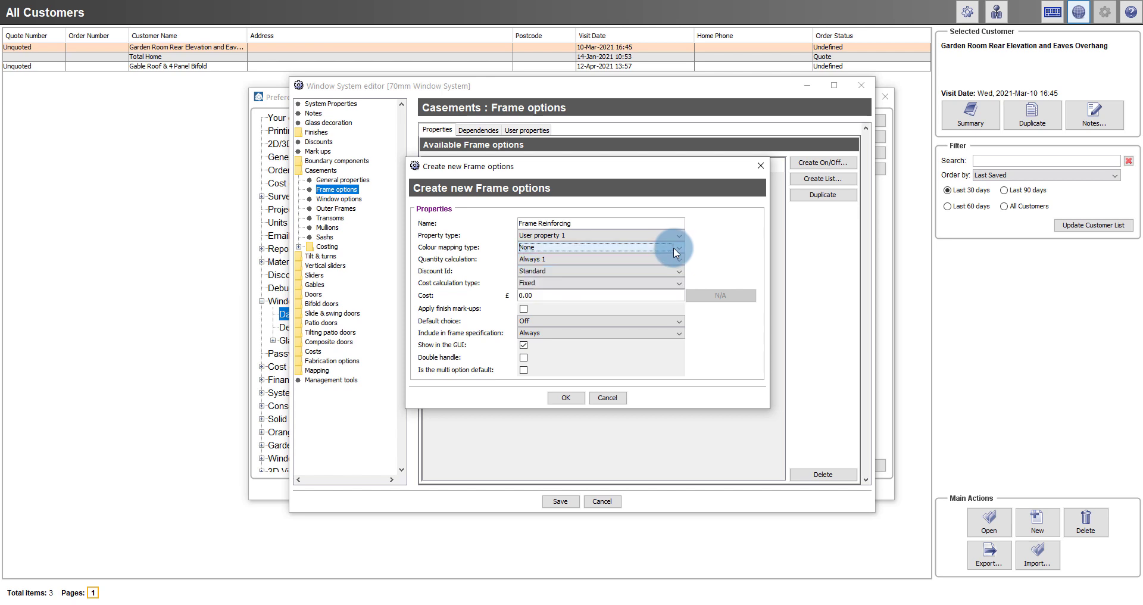
click(670, 259)
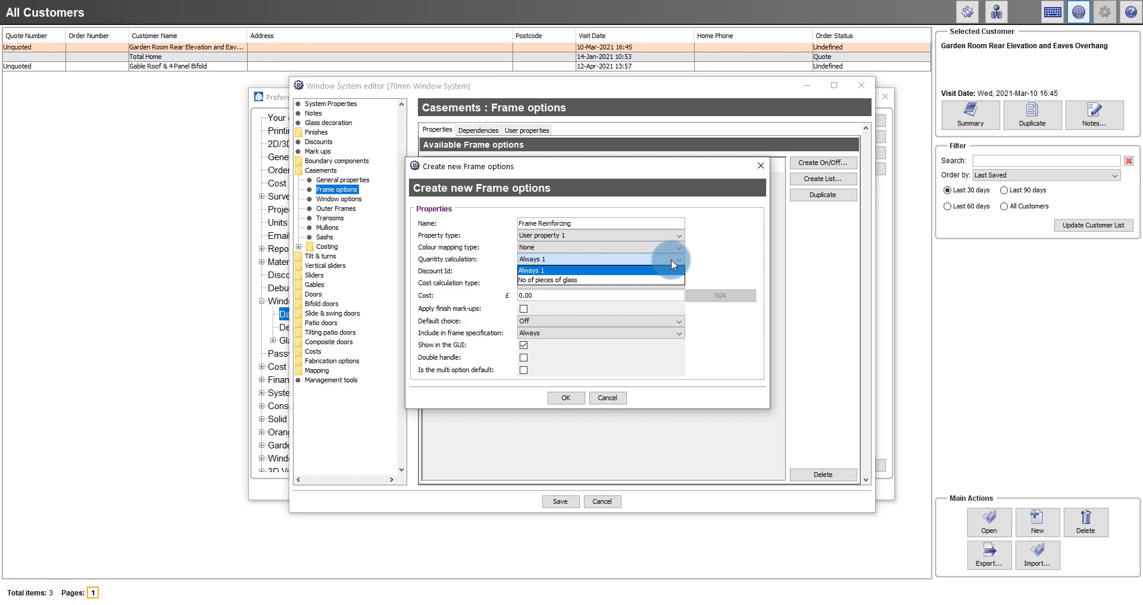
click(672, 271)
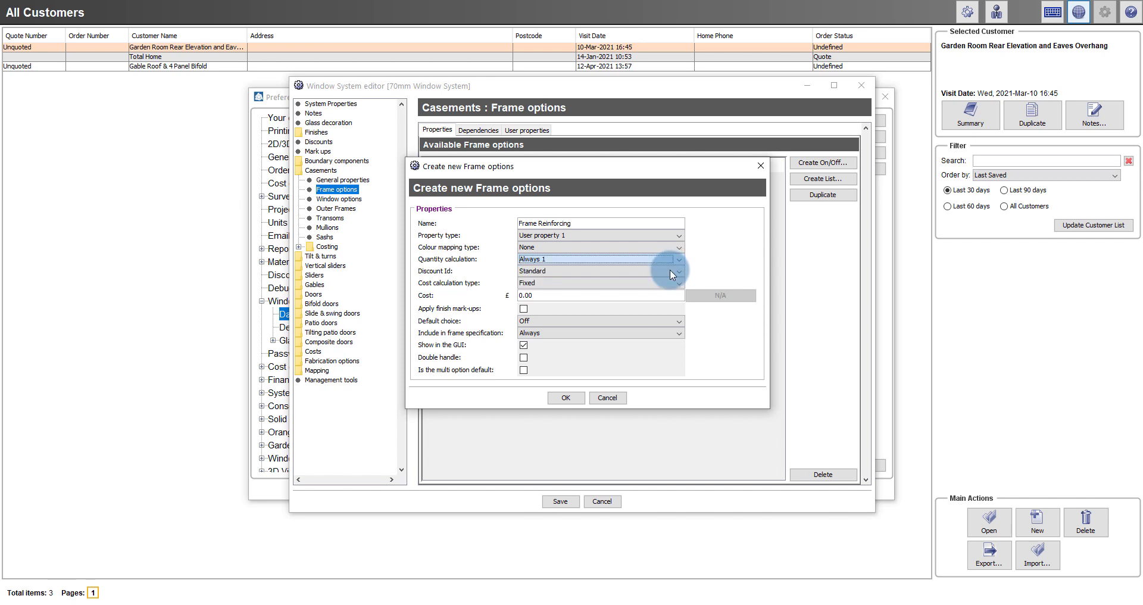
click(610, 271)
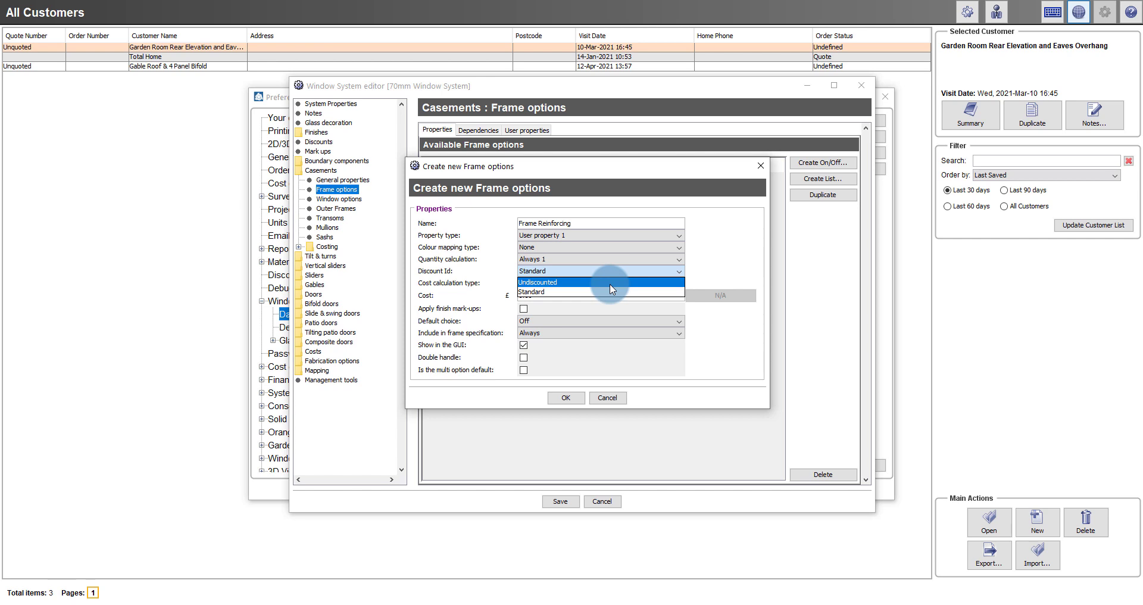
click(619, 270)
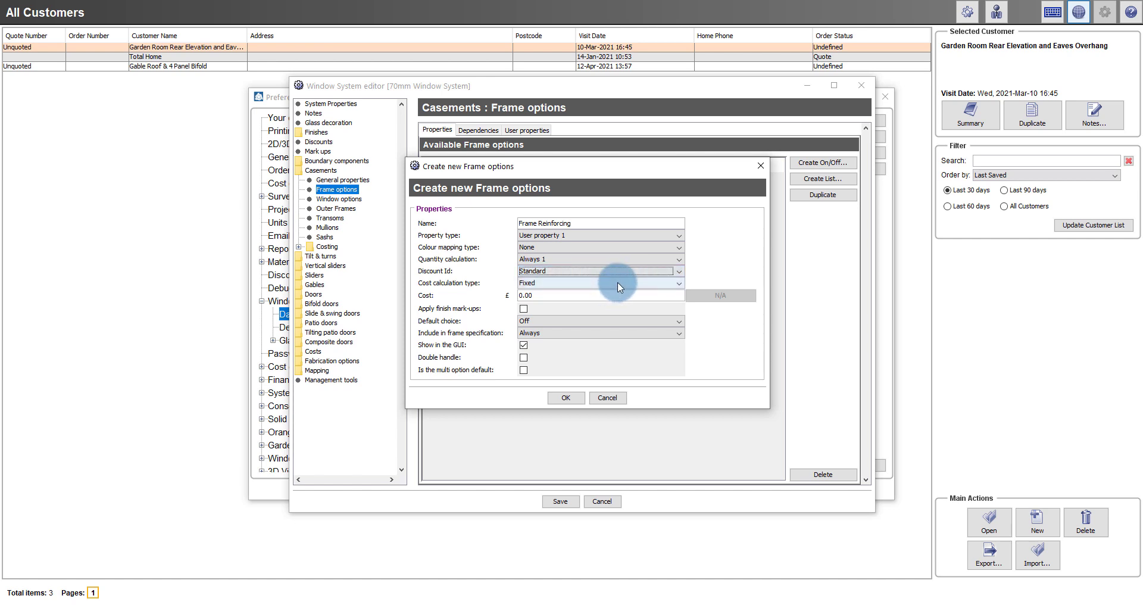
- Set the Frame Reinforcing option's cost calculation type to Basic Matrix (% of) with a percentage of 5.00
click(619, 285)
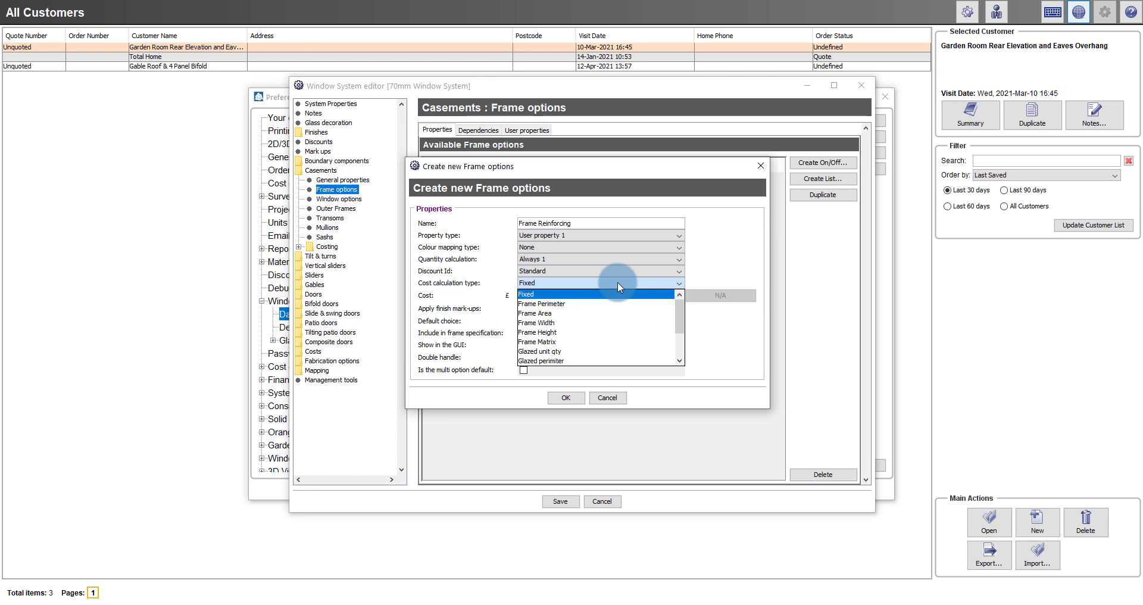
drag(682, 308, 676, 340)
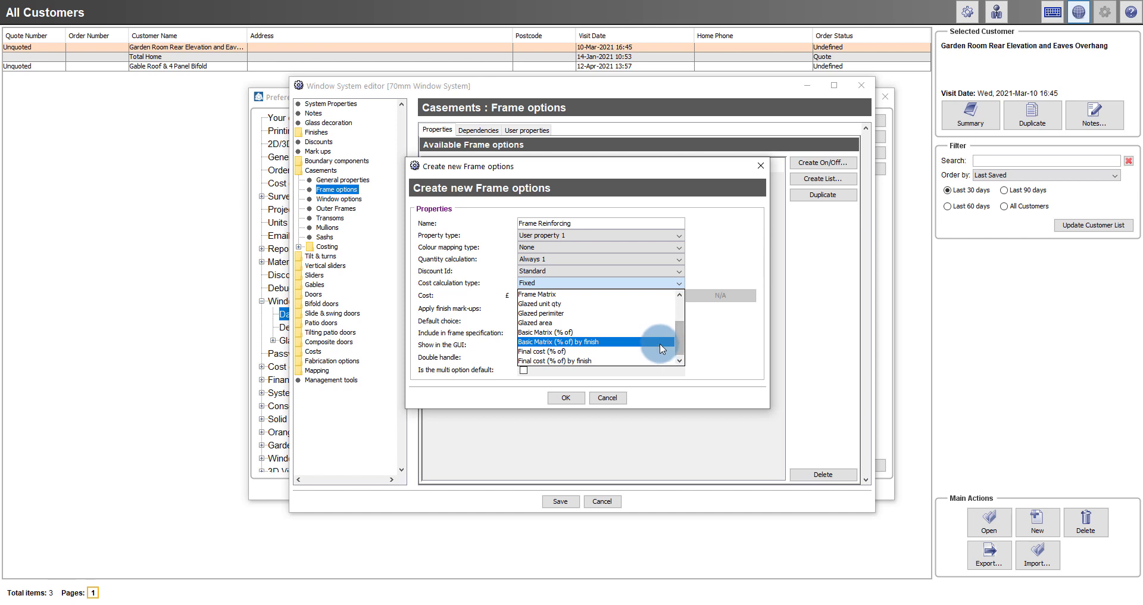
click(655, 331)
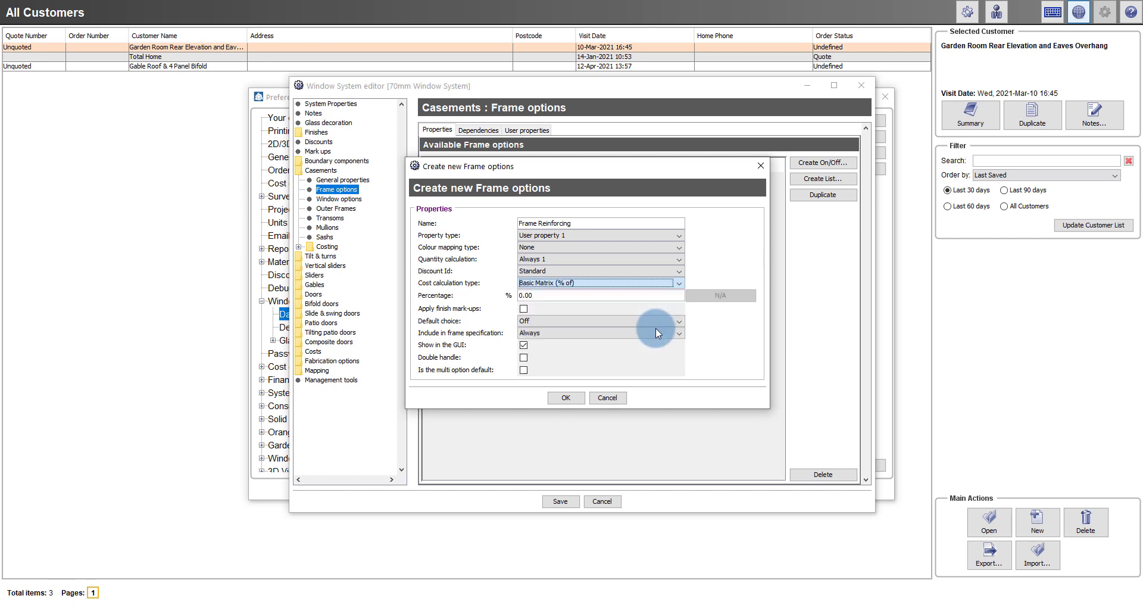
drag(639, 295, 521, 283)
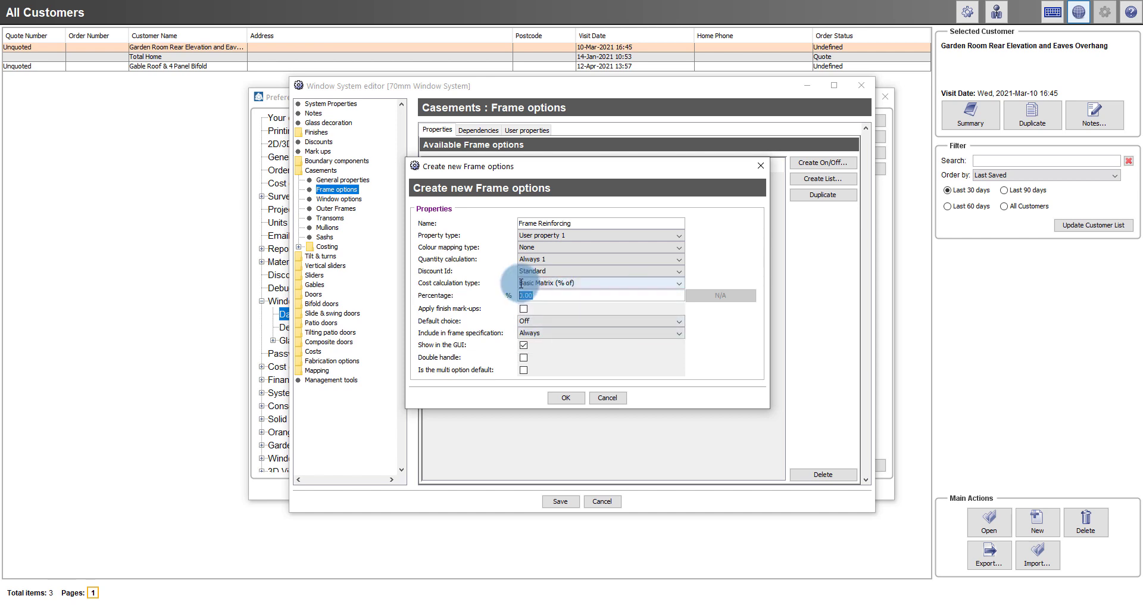
text(5.00)
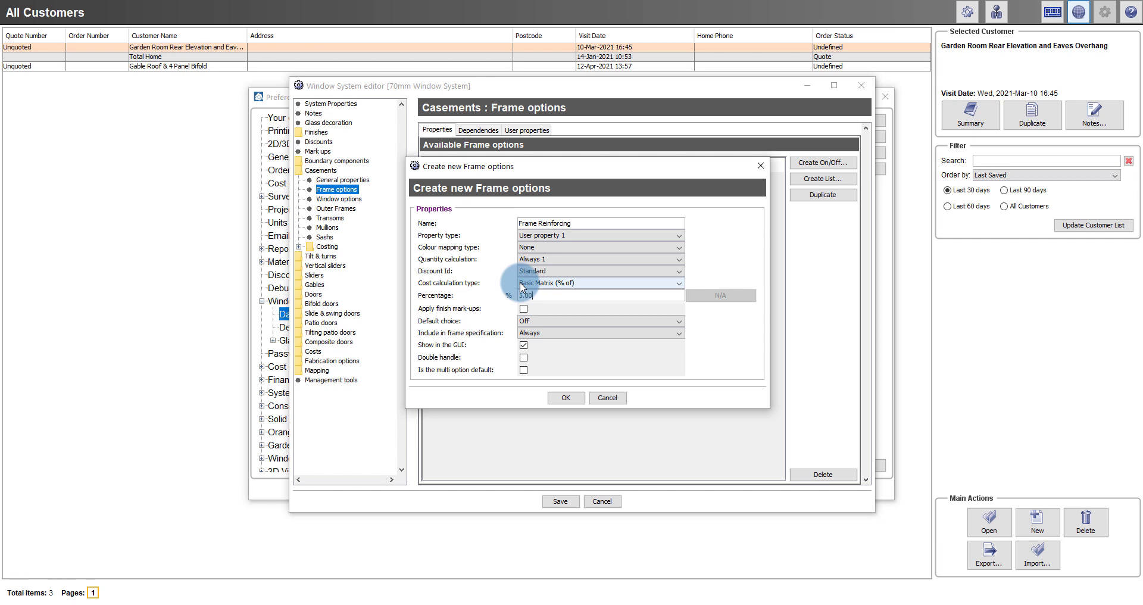
- Keep the default choice Off and the frame specification inclusion Always, and create the Frame Reinforcing option
click(669, 324)
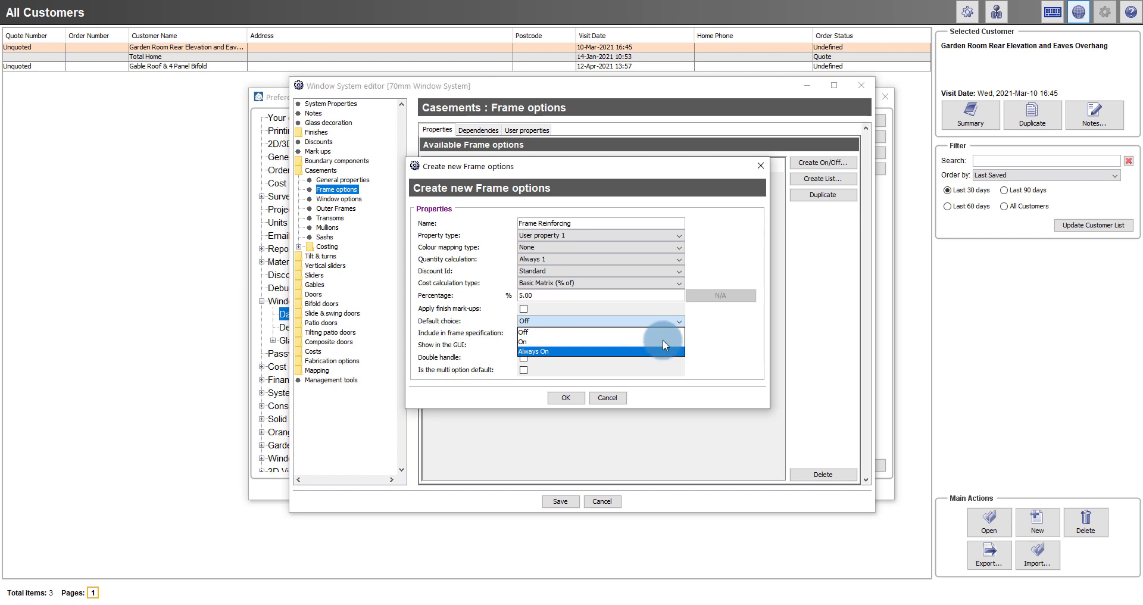
click(666, 332)
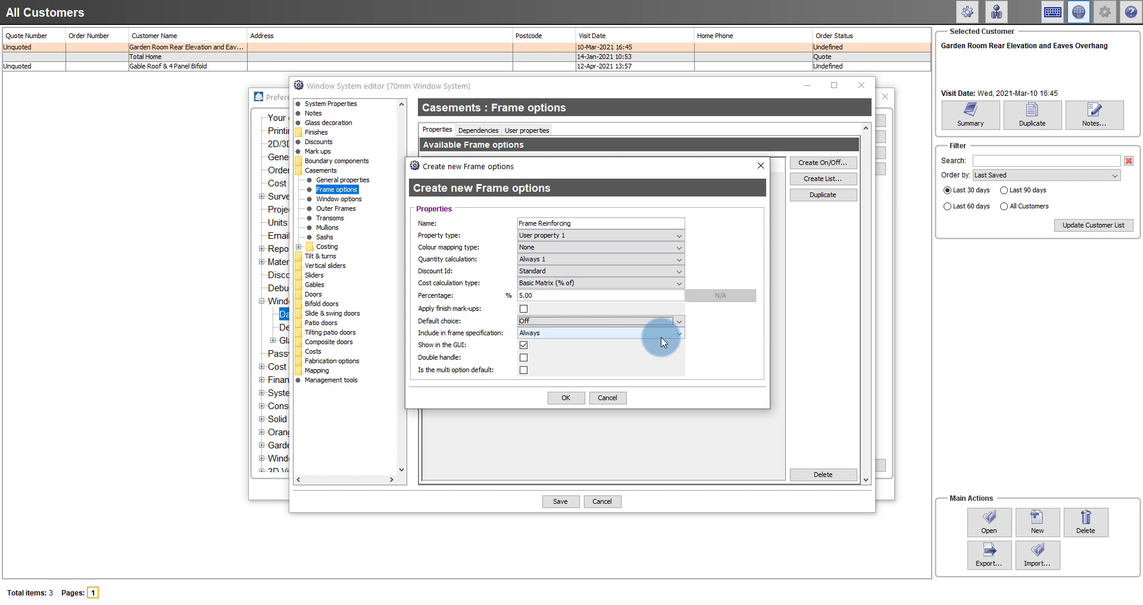
click(663, 335)
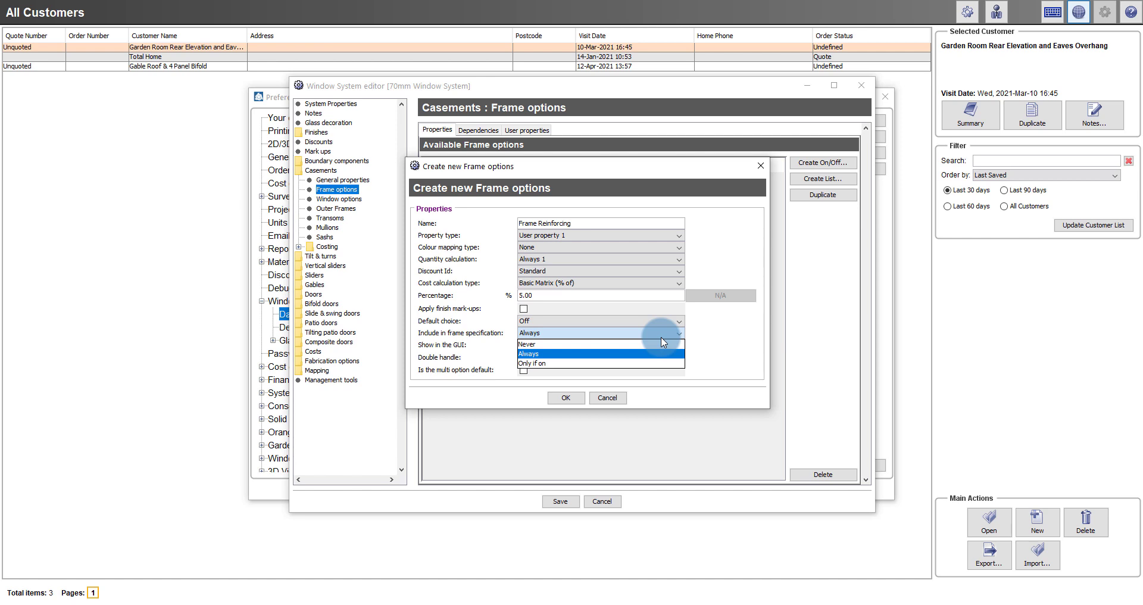
click(659, 333)
click(526, 346)
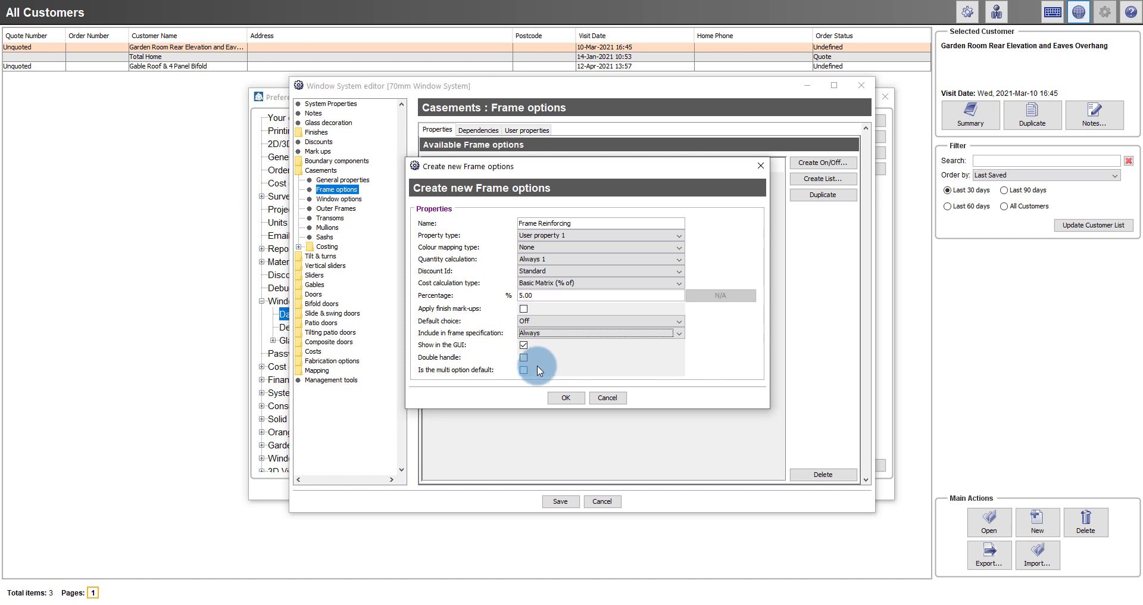
click(563, 397)
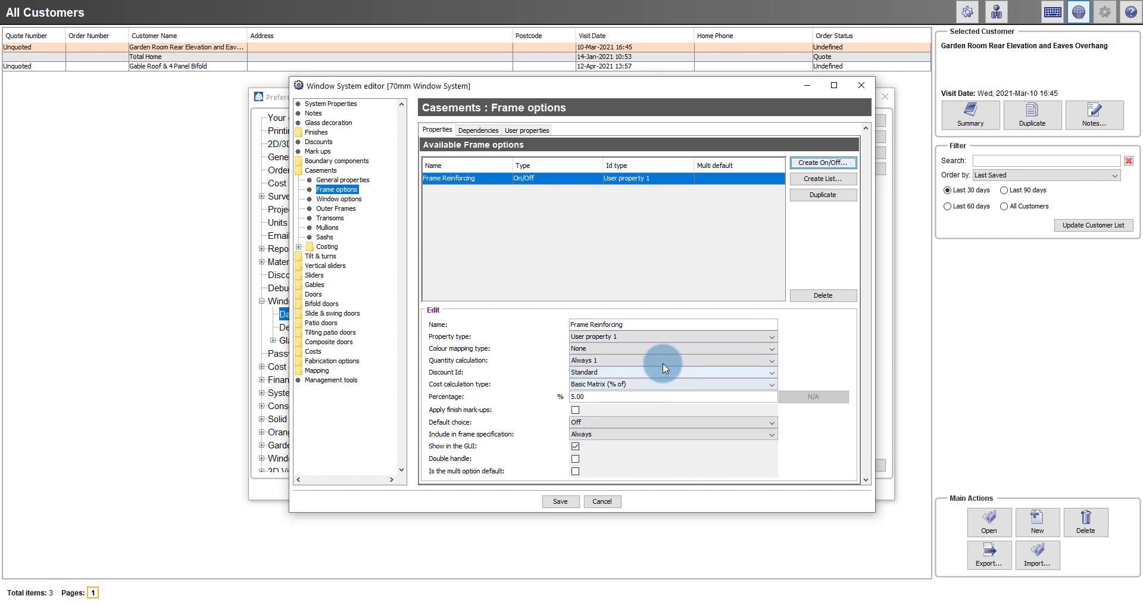
- Start a new list-type casement frame option named Glazing Bead with User property 2 as its property type
click(830, 181)
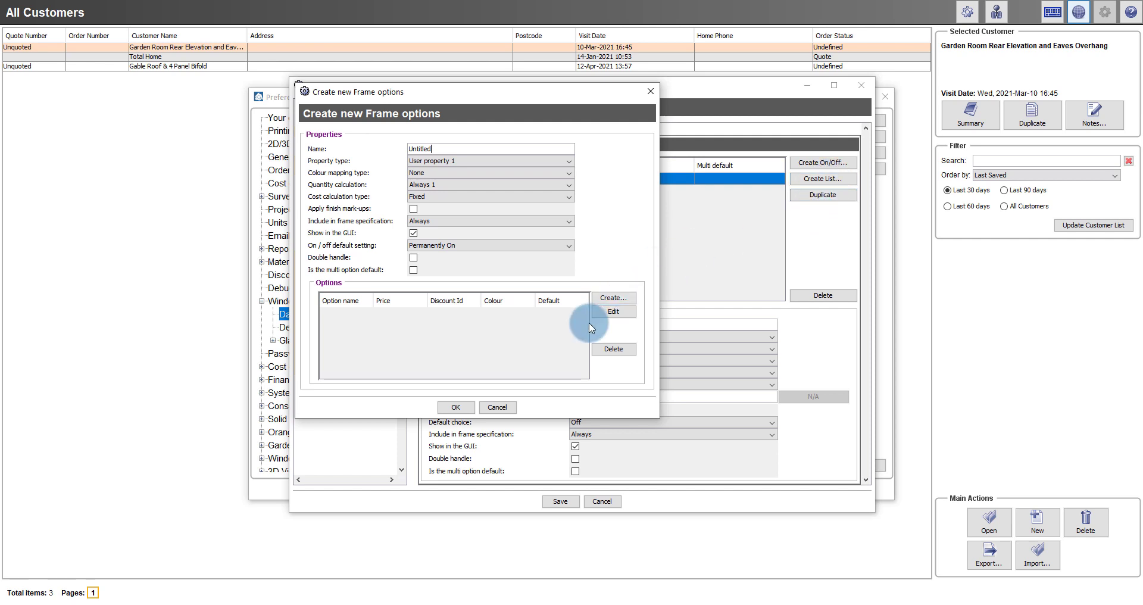
drag(467, 148, 390, 148)
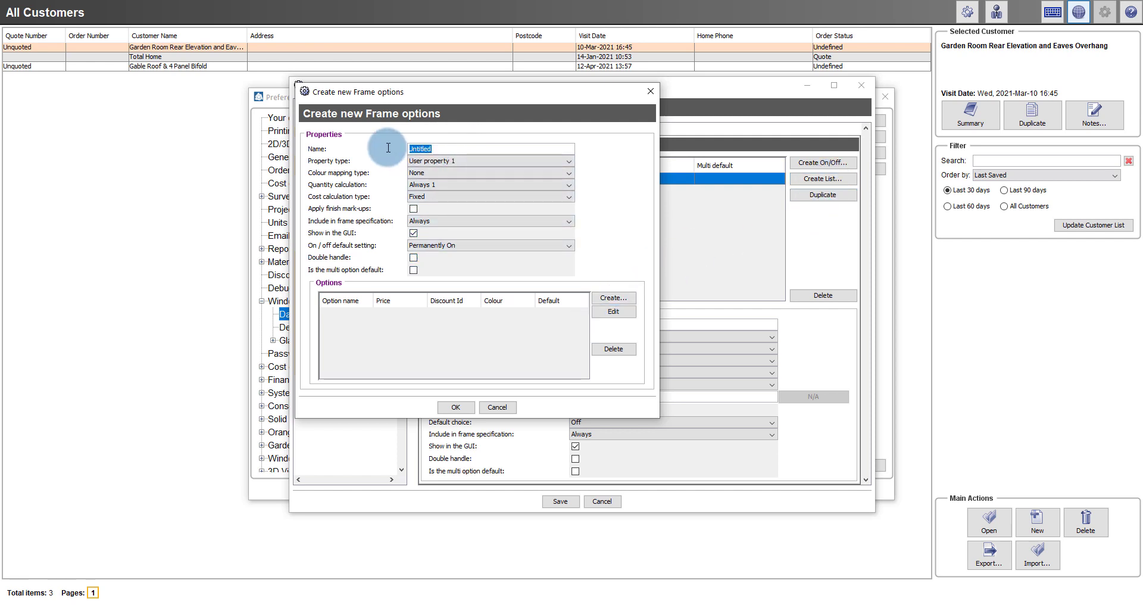
text(Glazing Bead)
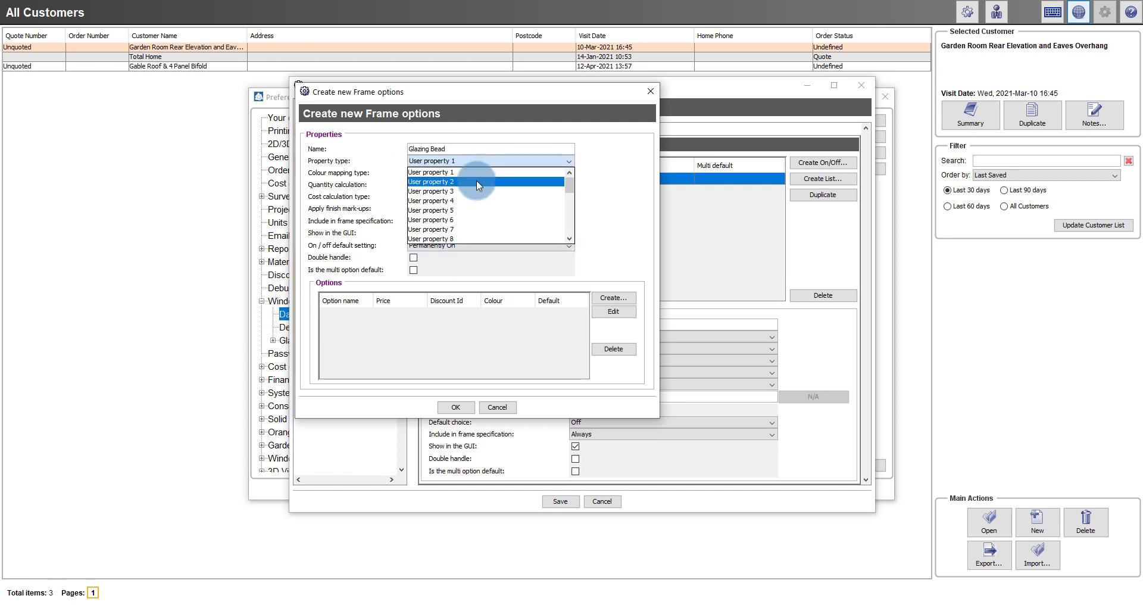
click(481, 181)
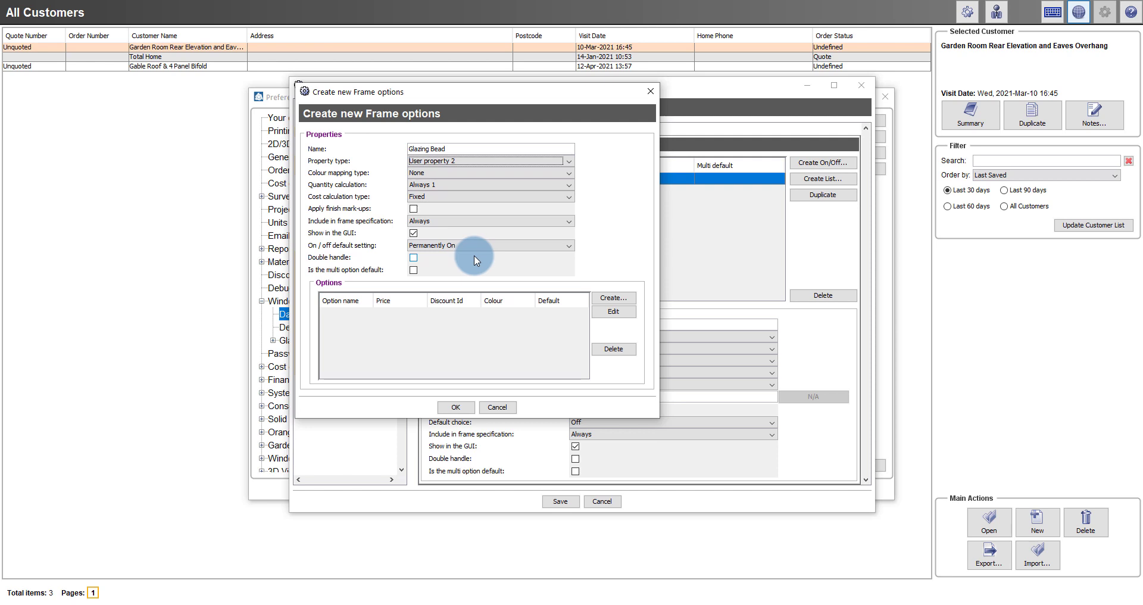
- Add an Internal Bead choice to the Glazing Bead list and make it the default option
click(619, 299)
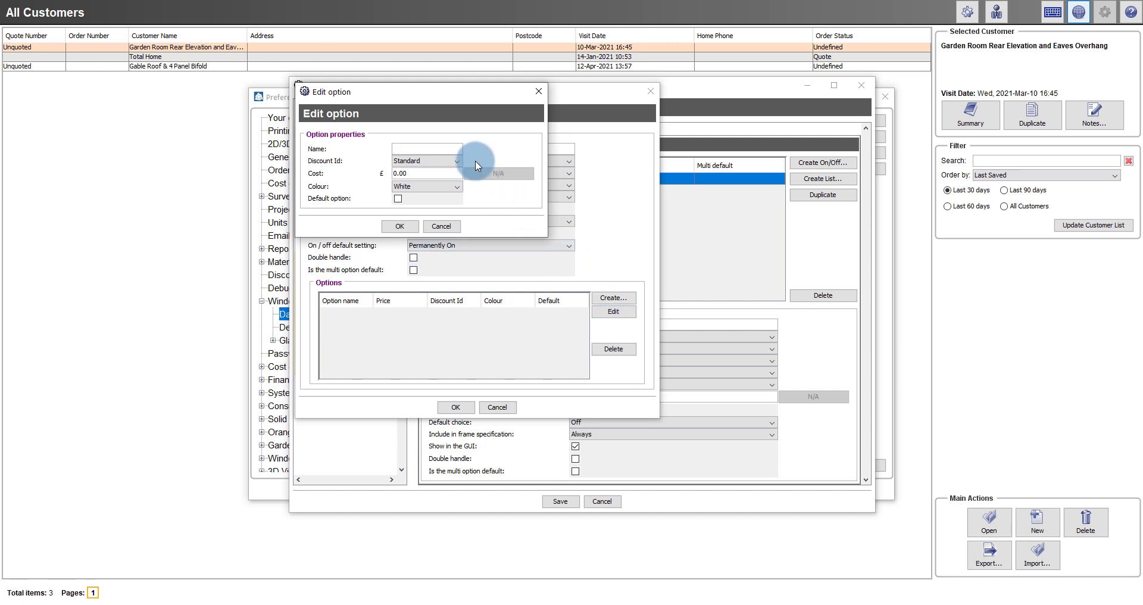
text(Internal Bead)
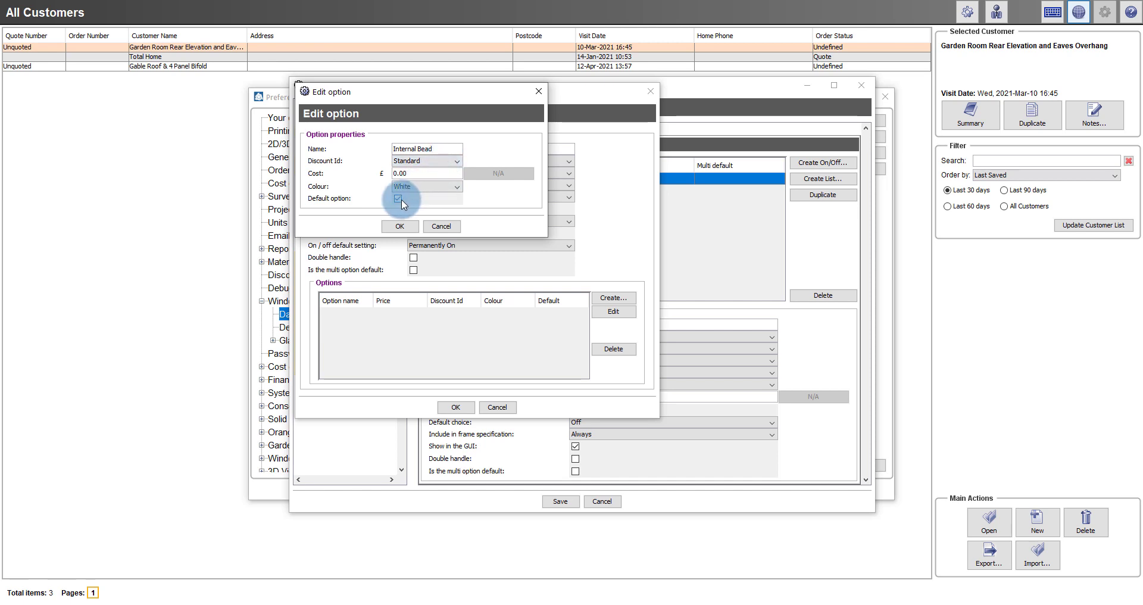
click(399, 226)
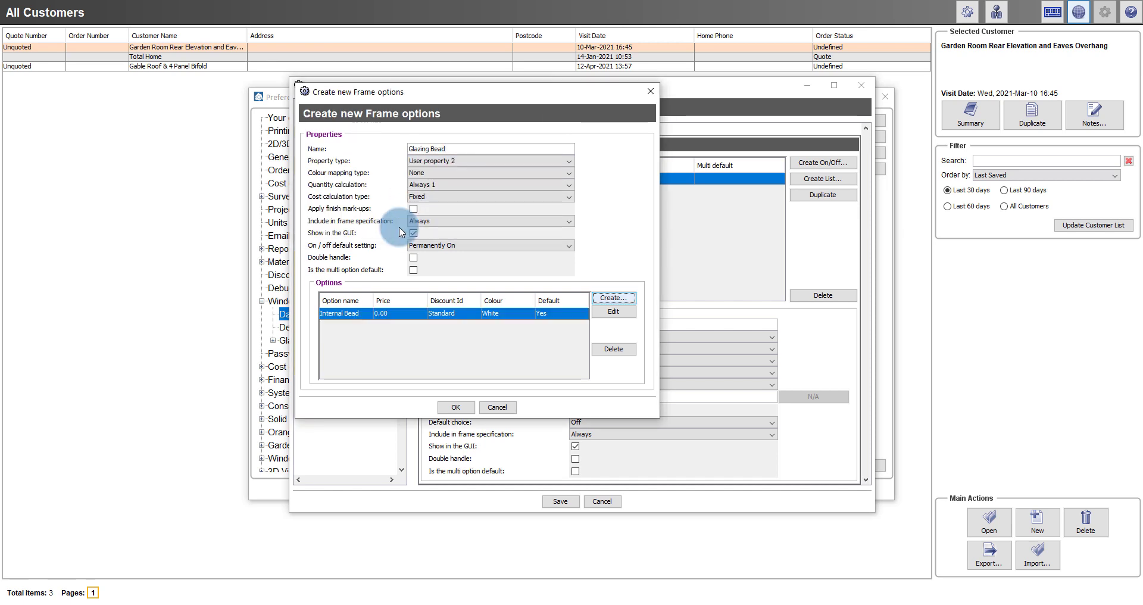
- Add a non-default External Bead choice to the Glazing Bead list and create the frame option
click(619, 302)
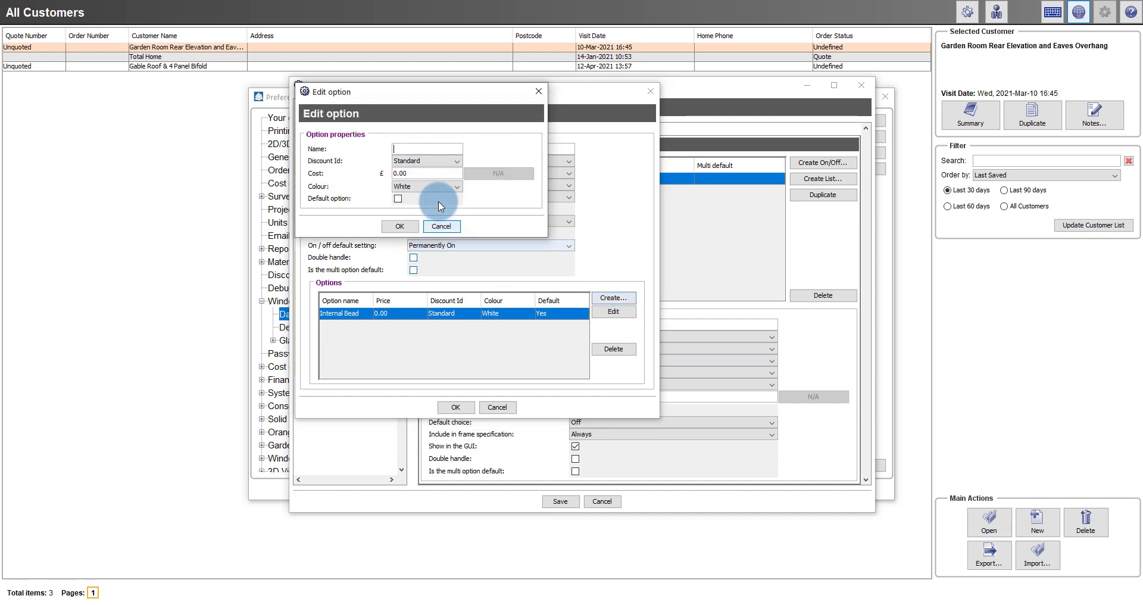
text(Exter)
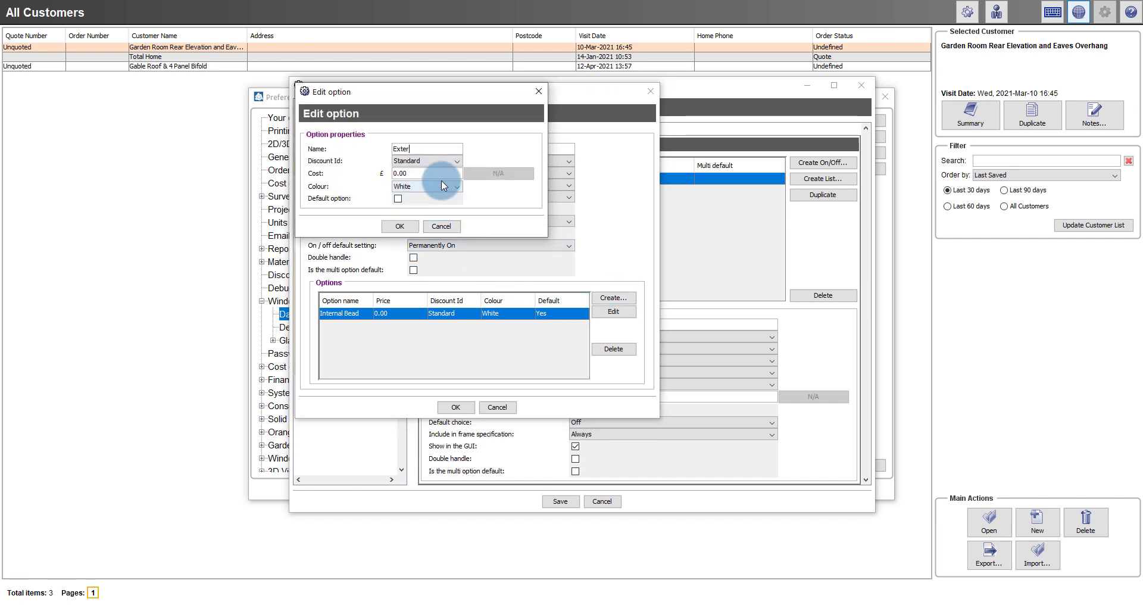
text(nal Bead)
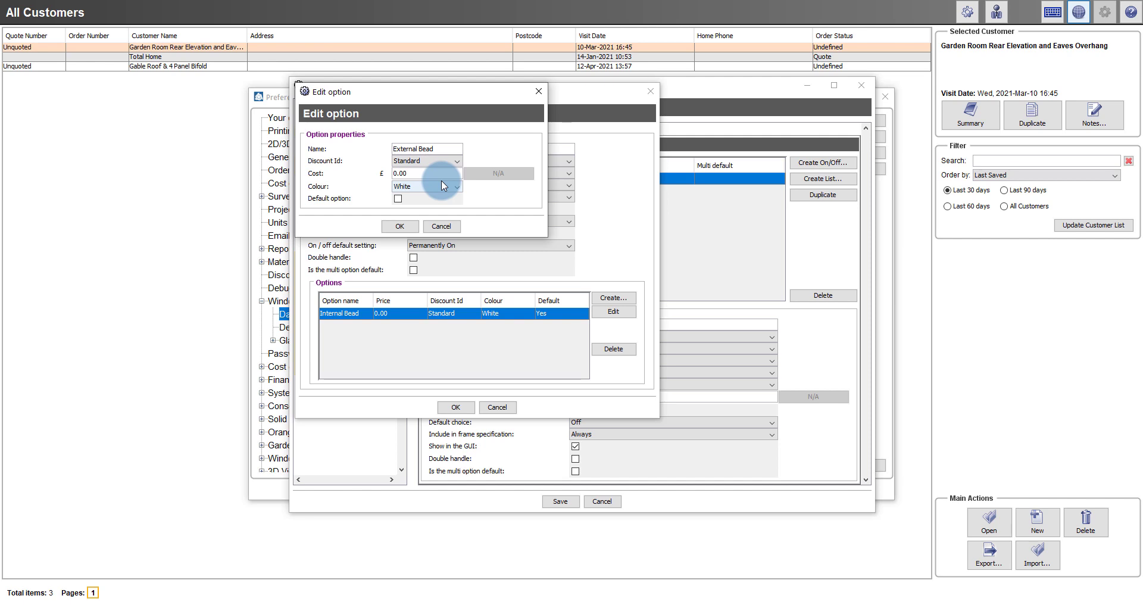
click(409, 228)
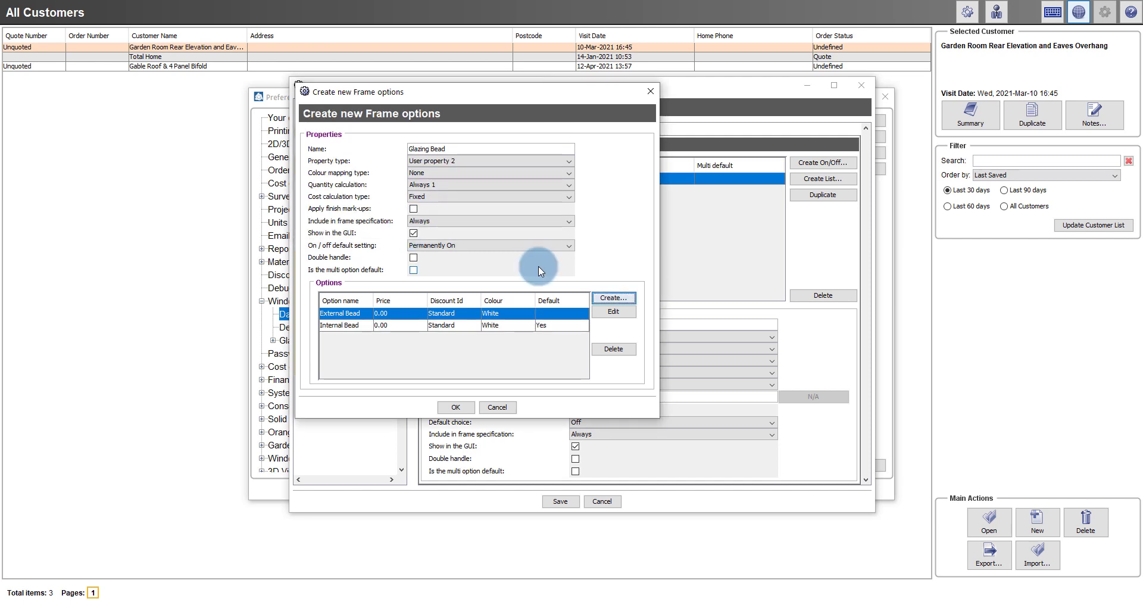
click(456, 407)
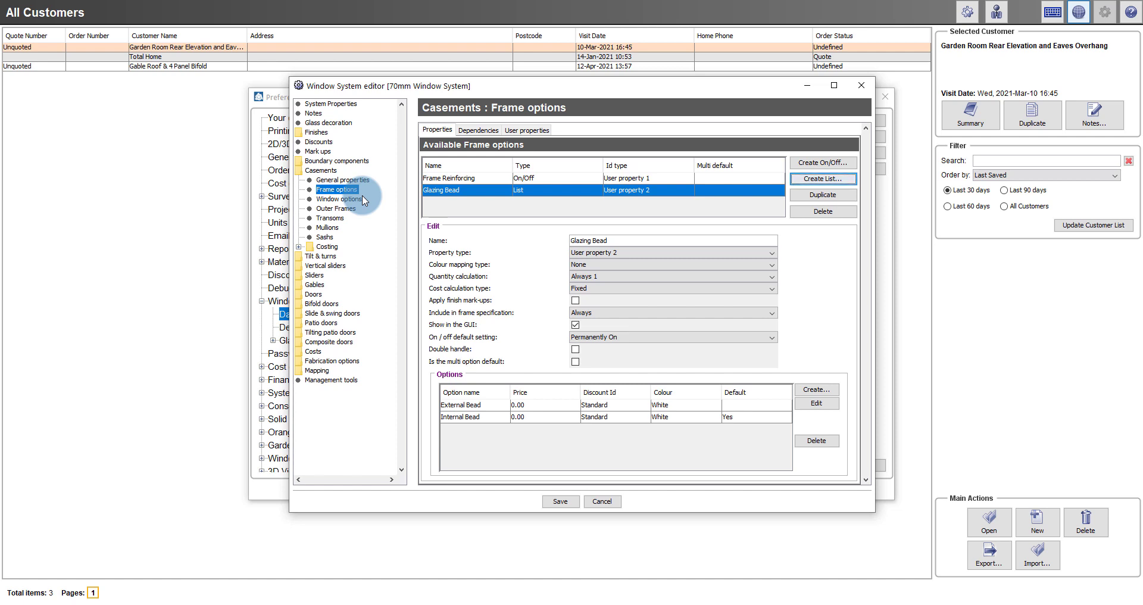
- Start a new list-type option named Window Handle in the casement window options
click(363, 199)
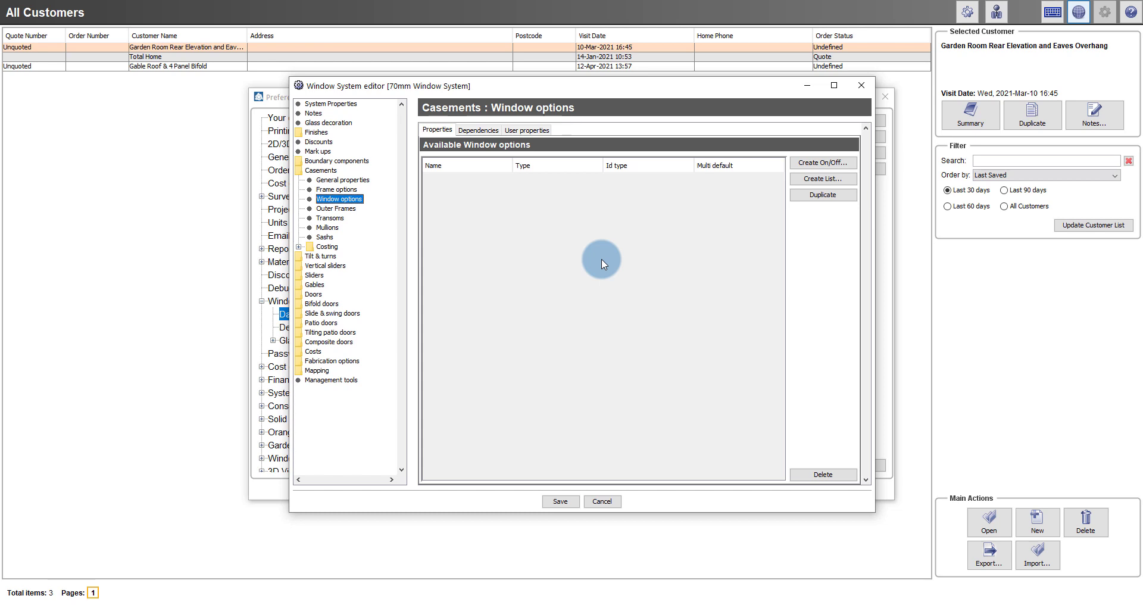
click(850, 182)
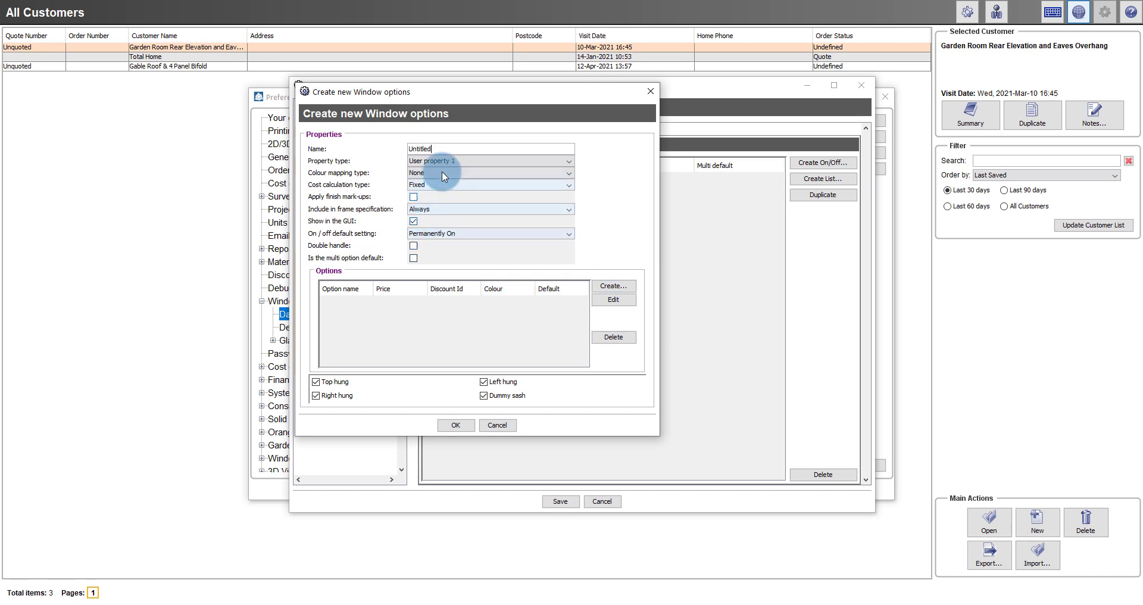
drag(443, 149, 365, 141)
text(Window Handle)
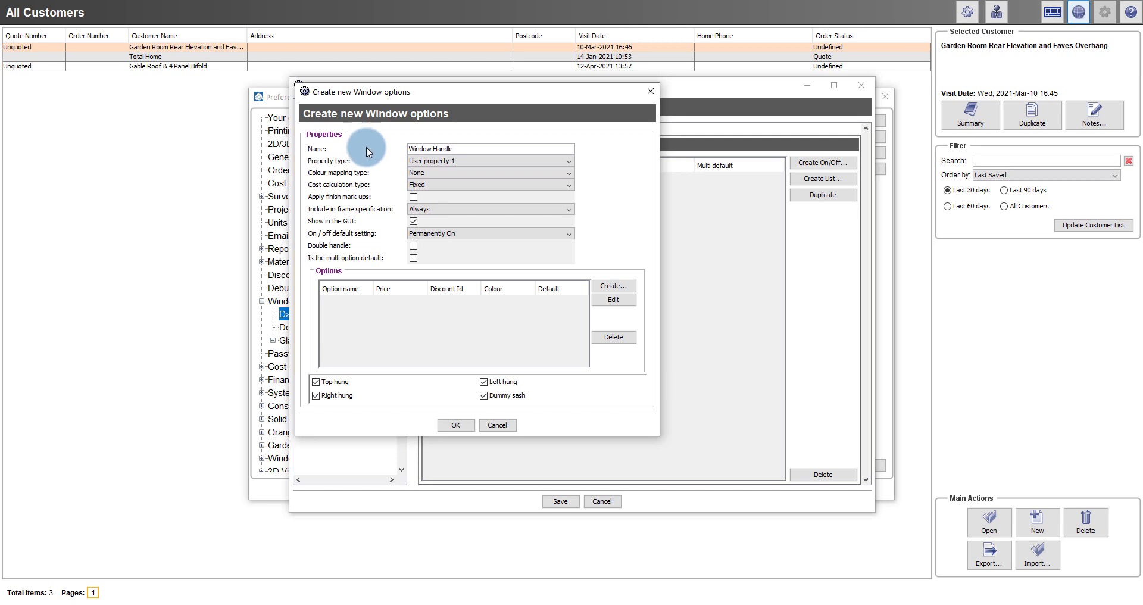
- Set the new option's property type to Window handle and its colour mapping type to Map to internal colour
click(474, 162)
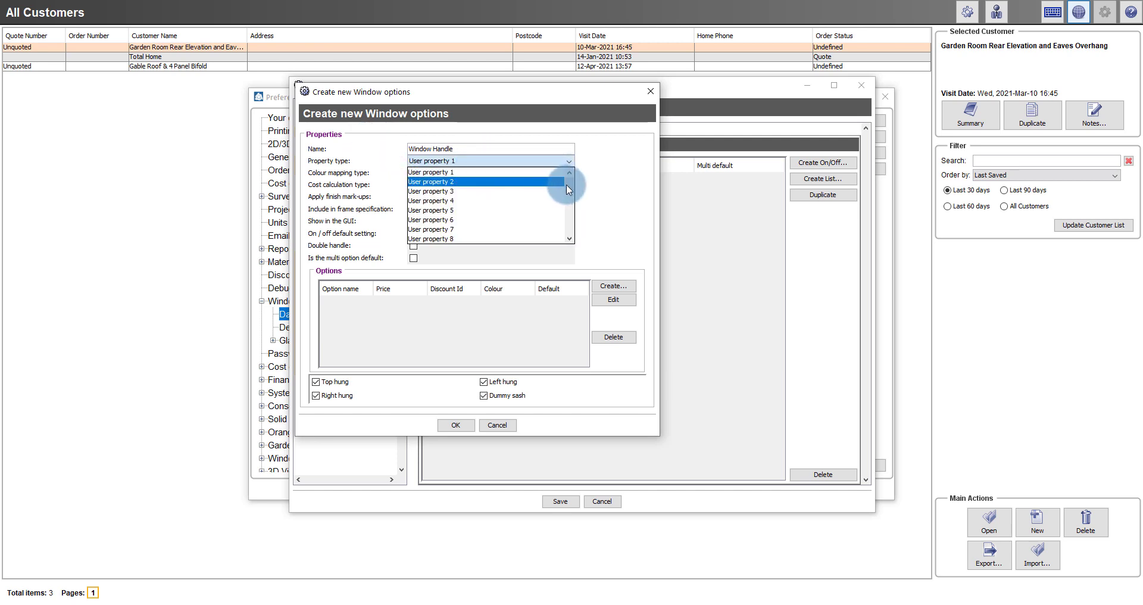
drag(574, 185, 568, 214)
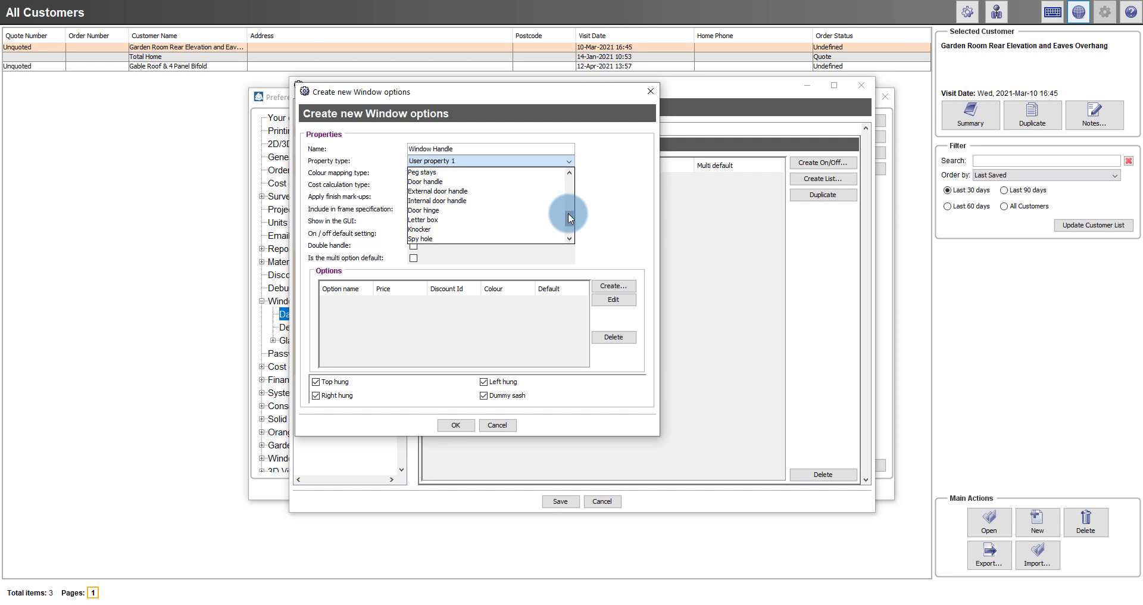
drag(569, 214, 569, 201)
click(551, 181)
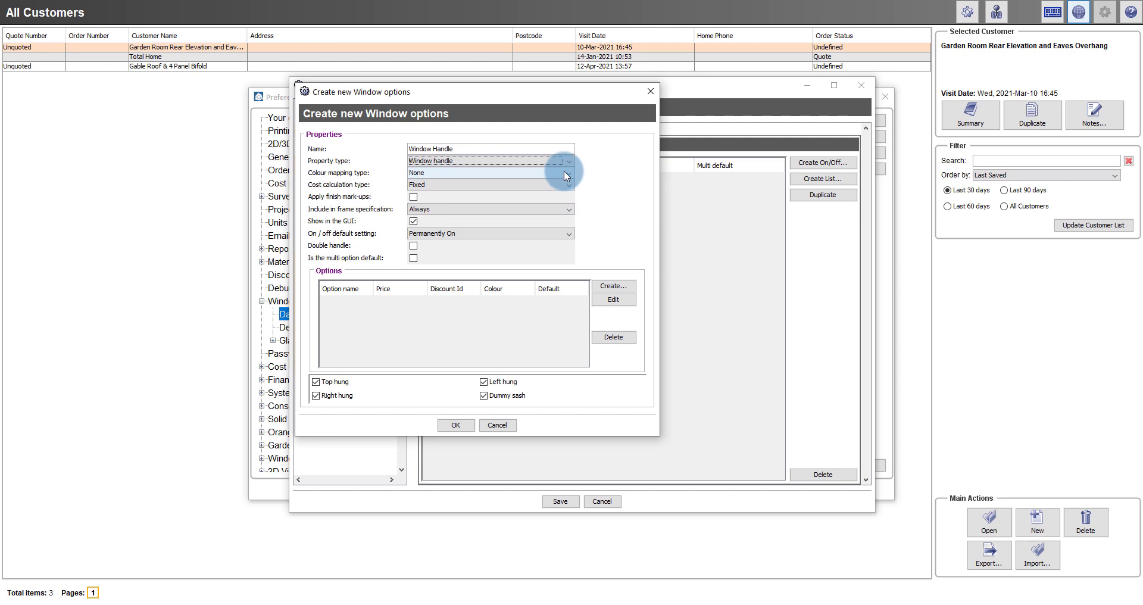
click(565, 175)
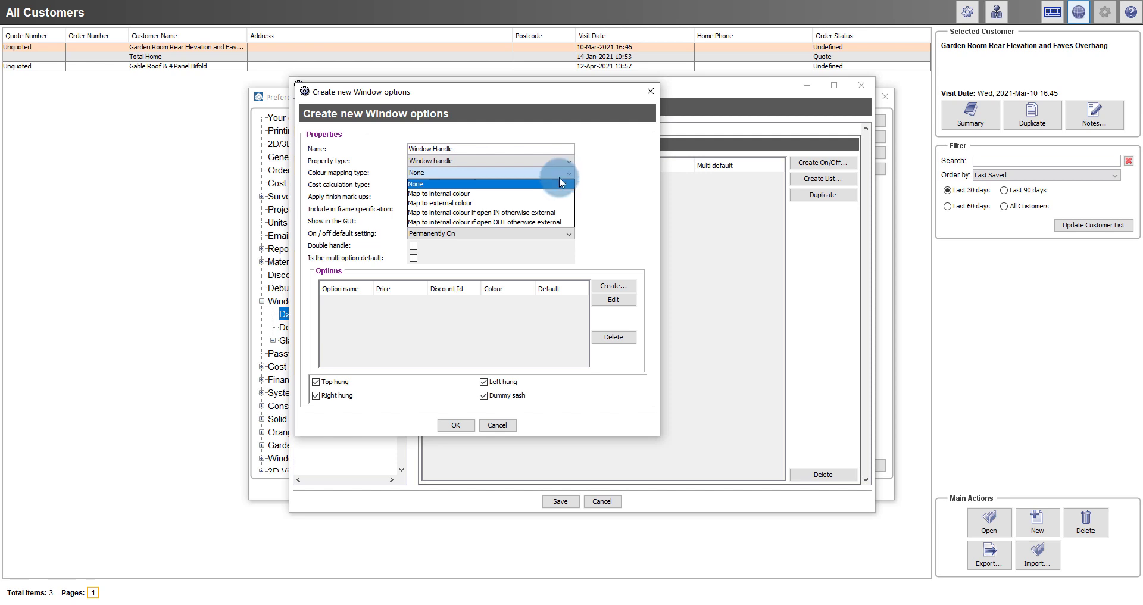
click(556, 194)
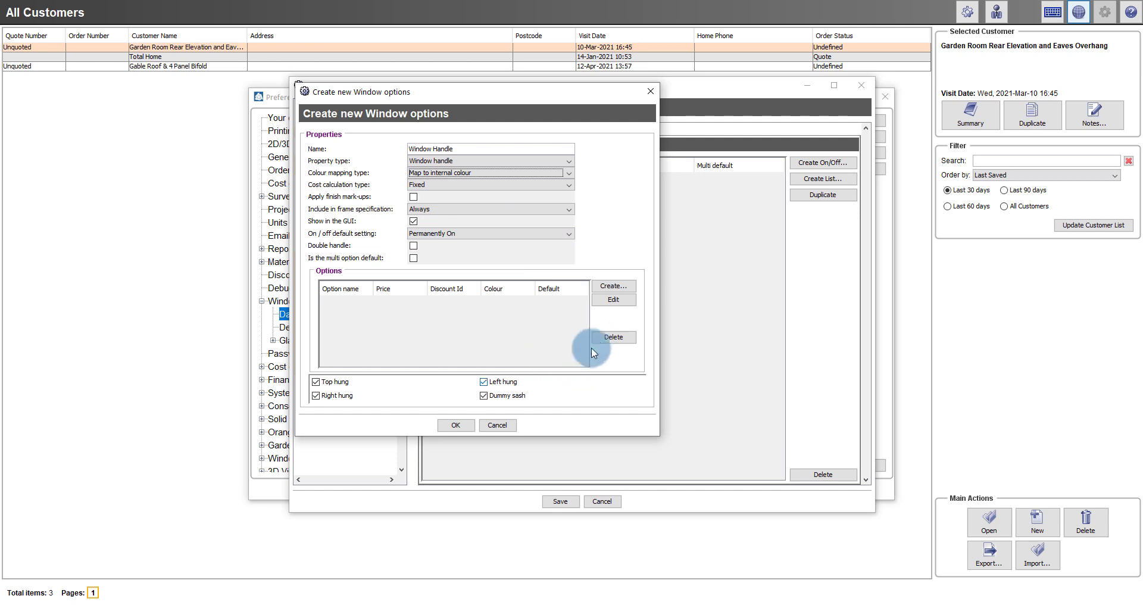
- Add a White choice to the Window Handle list with cost 2.50 and colour White, and make it the default option
click(613, 285)
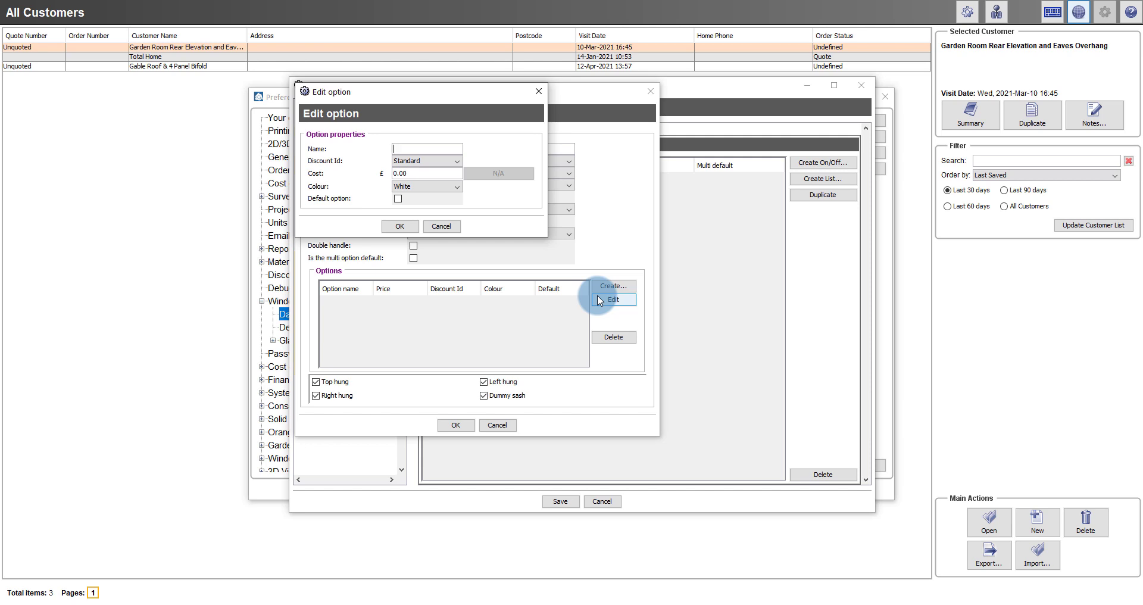
text(W)
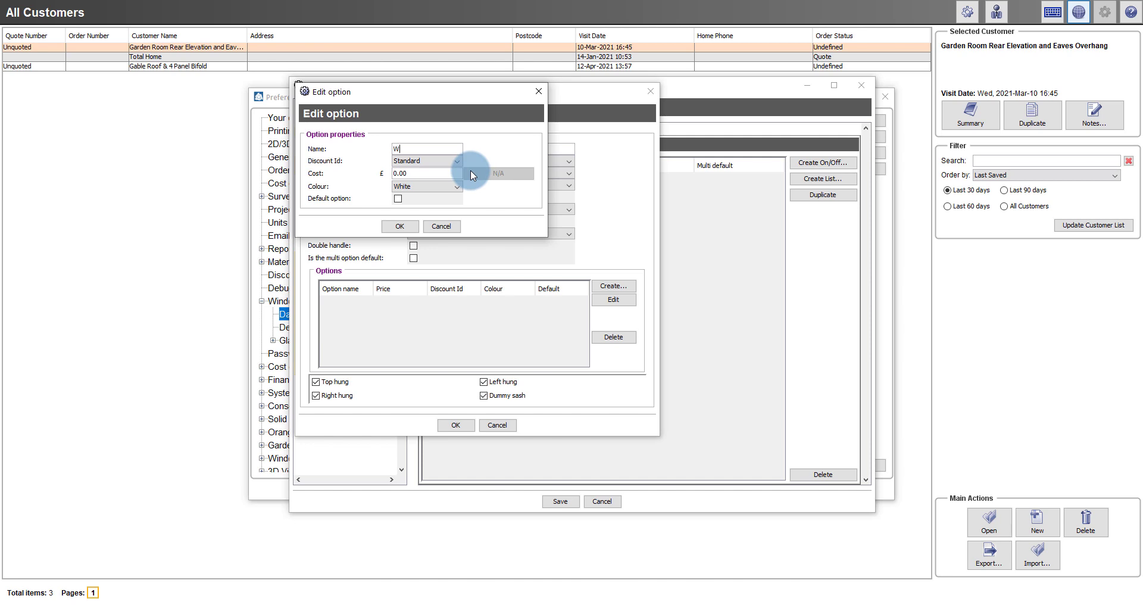
text(hite)
key(Tab)
key(Tab)
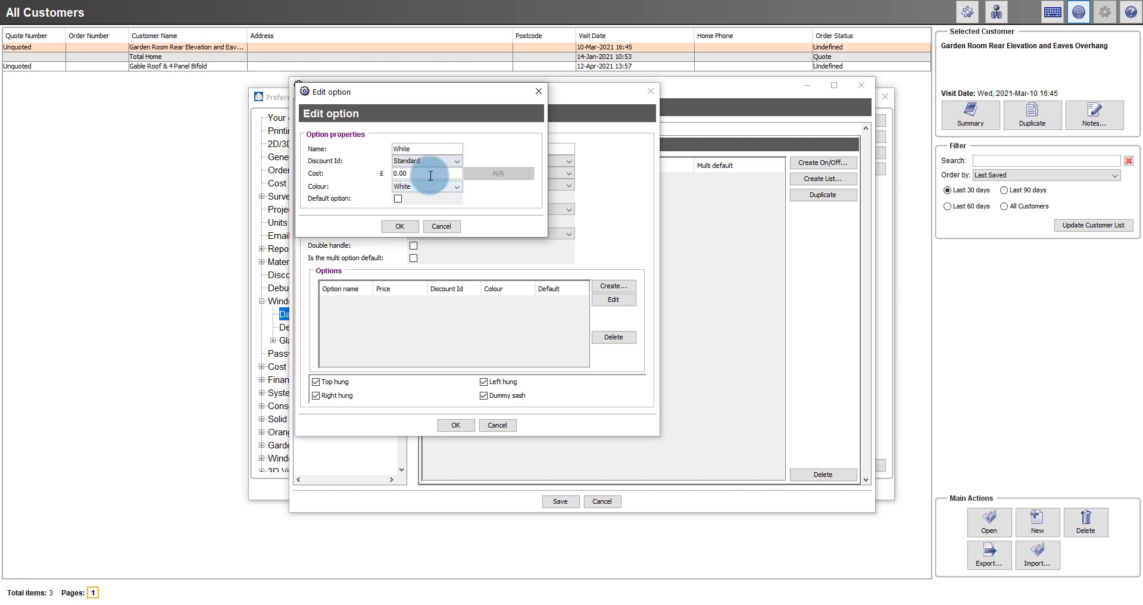
text(2.50)
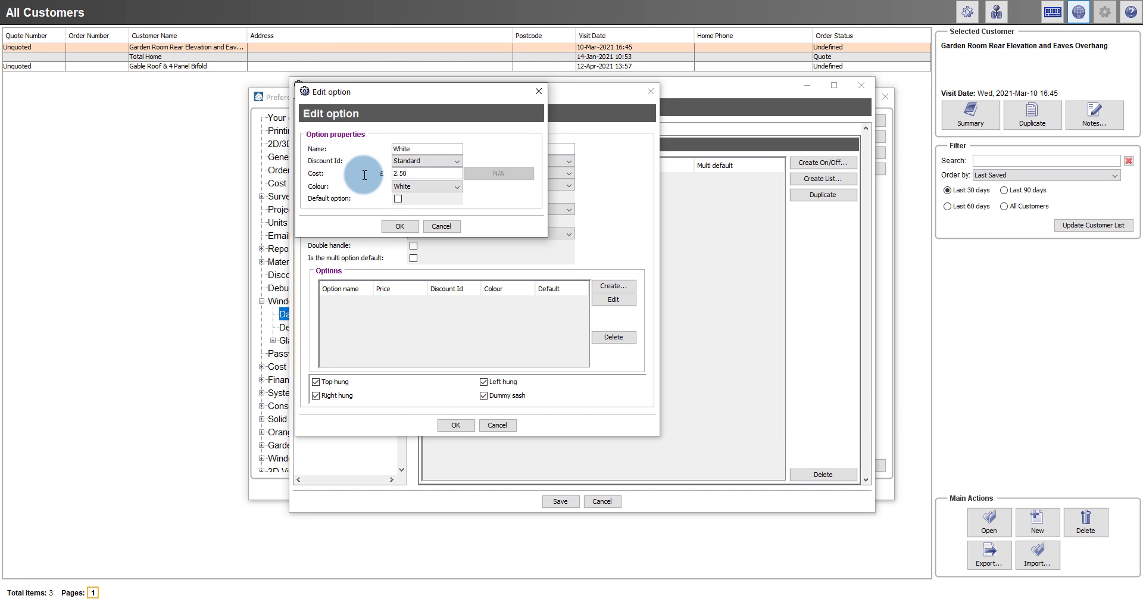
click(438, 188)
click(437, 186)
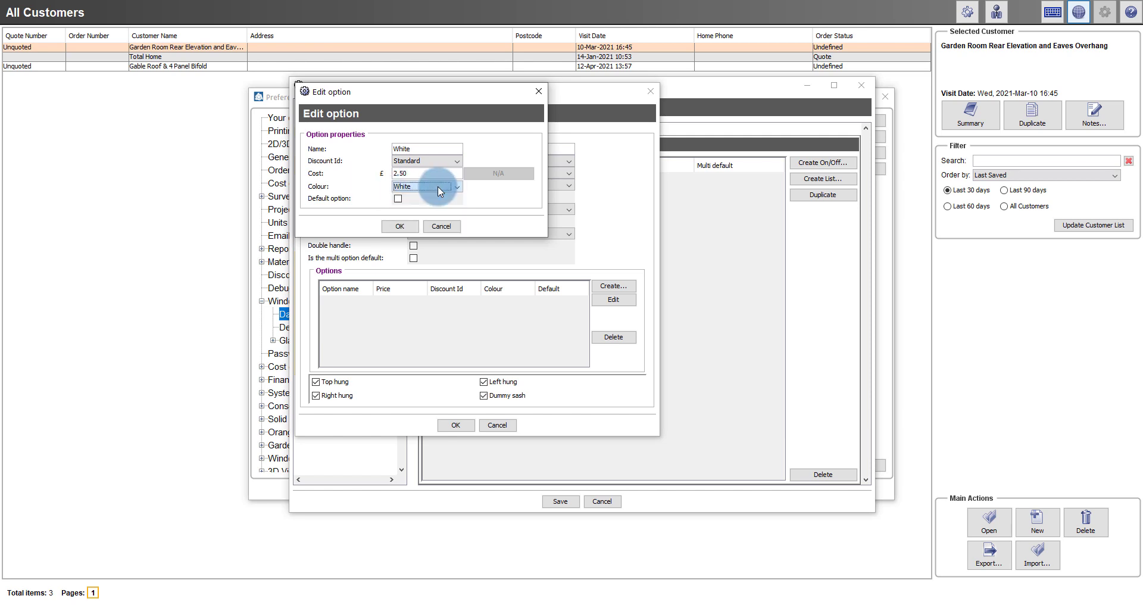
click(398, 199)
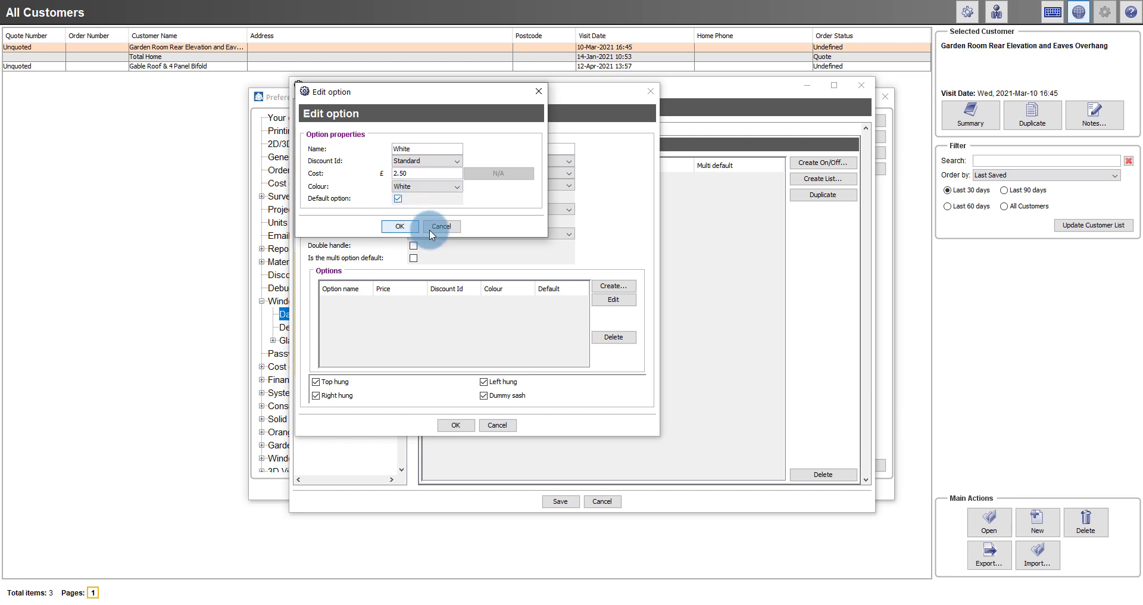
click(400, 226)
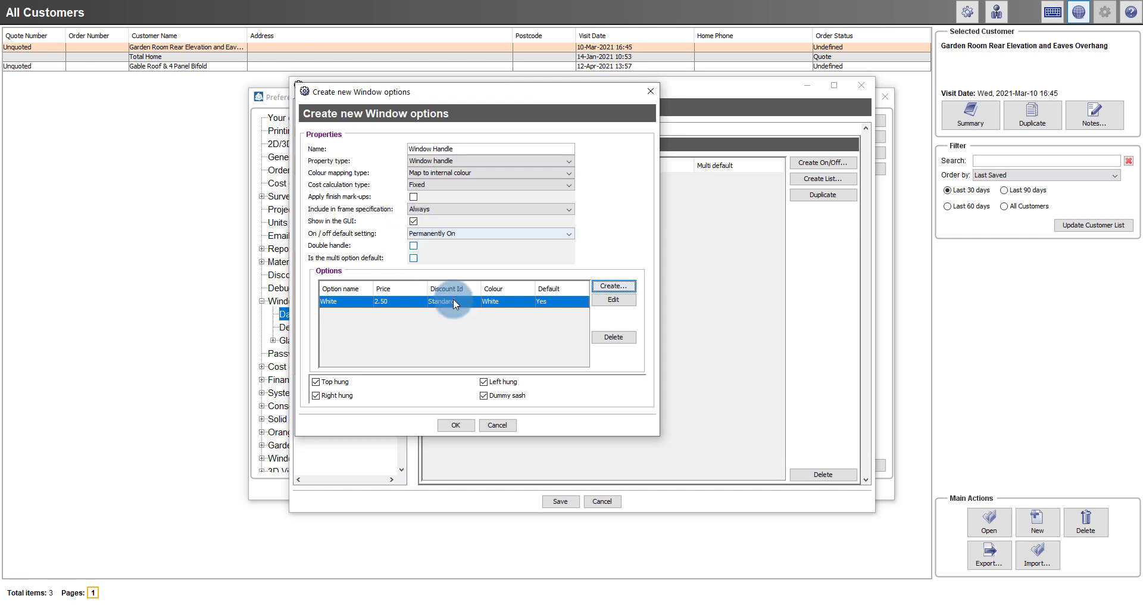
- Add a non-default Gold choice to the Window Handle list with cost 2.50 and colour Gold
click(612, 286)
text(Gold)
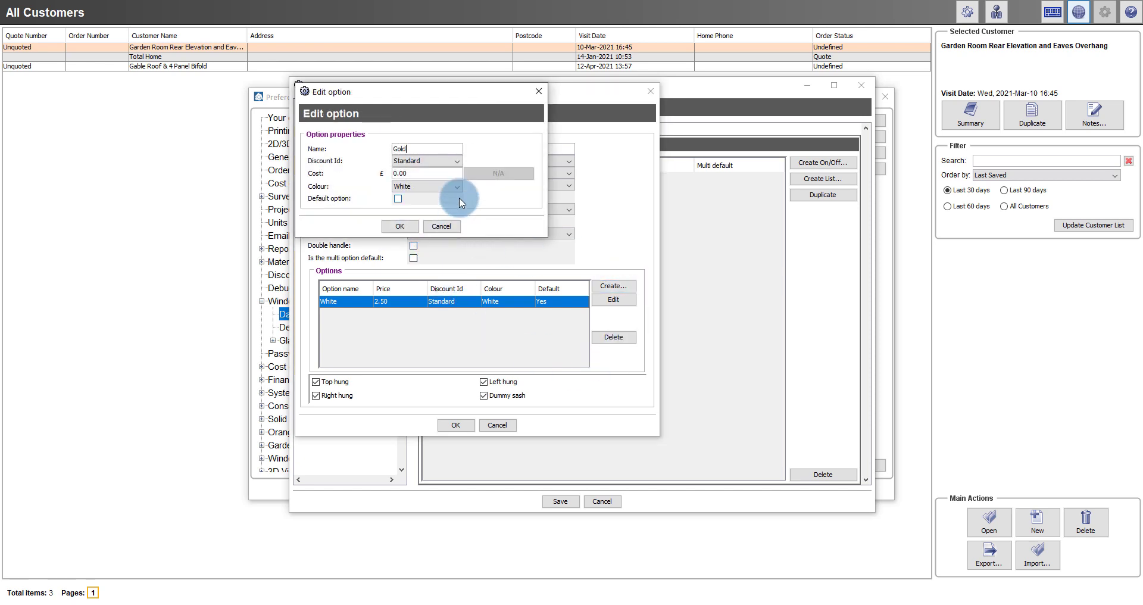
key(Tab)
key(Tab)
text(2.50)
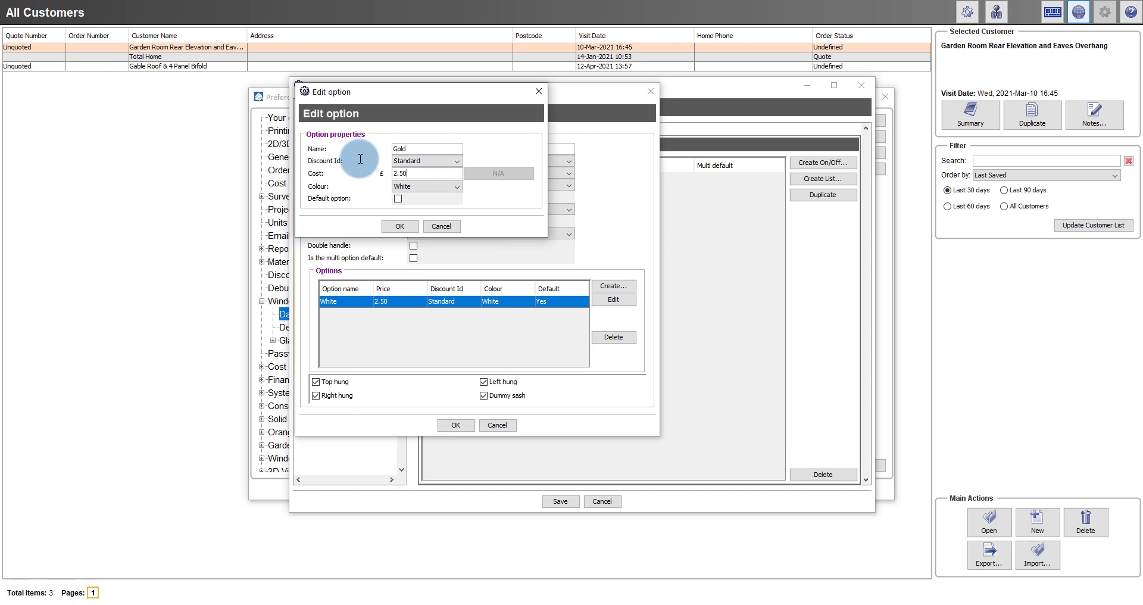
click(419, 187)
click(426, 203)
click(408, 227)
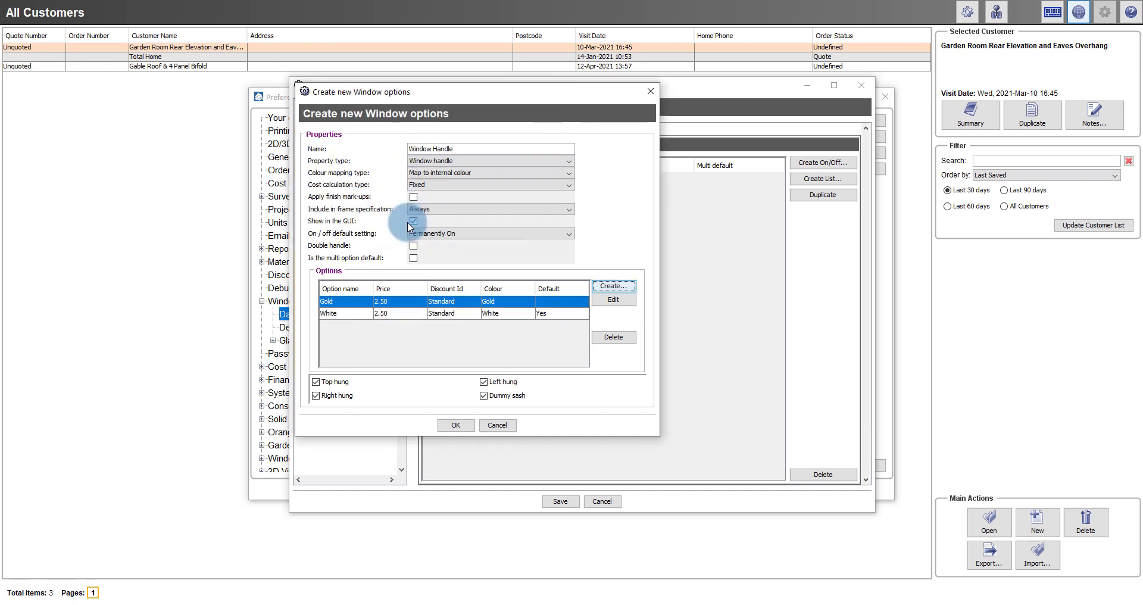
- Add a non-default Chrome choice to the Window Handle list with cost 2.50 and colour Chrome
click(613, 287)
text(Chrome)
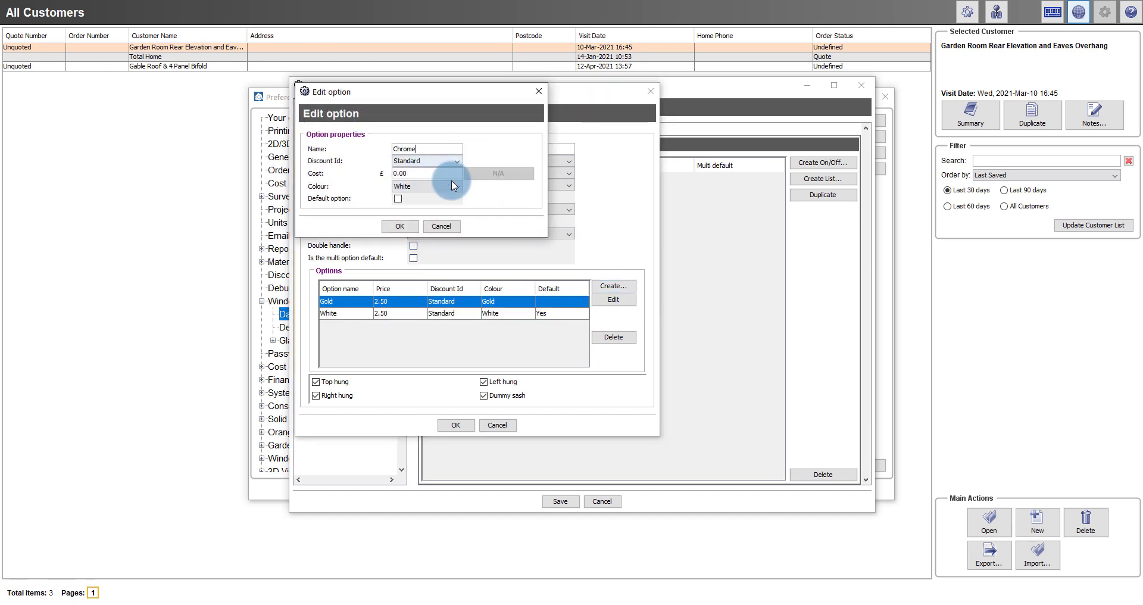
key(Tab)
key(Tab)
text(2.50)
click(427, 187)
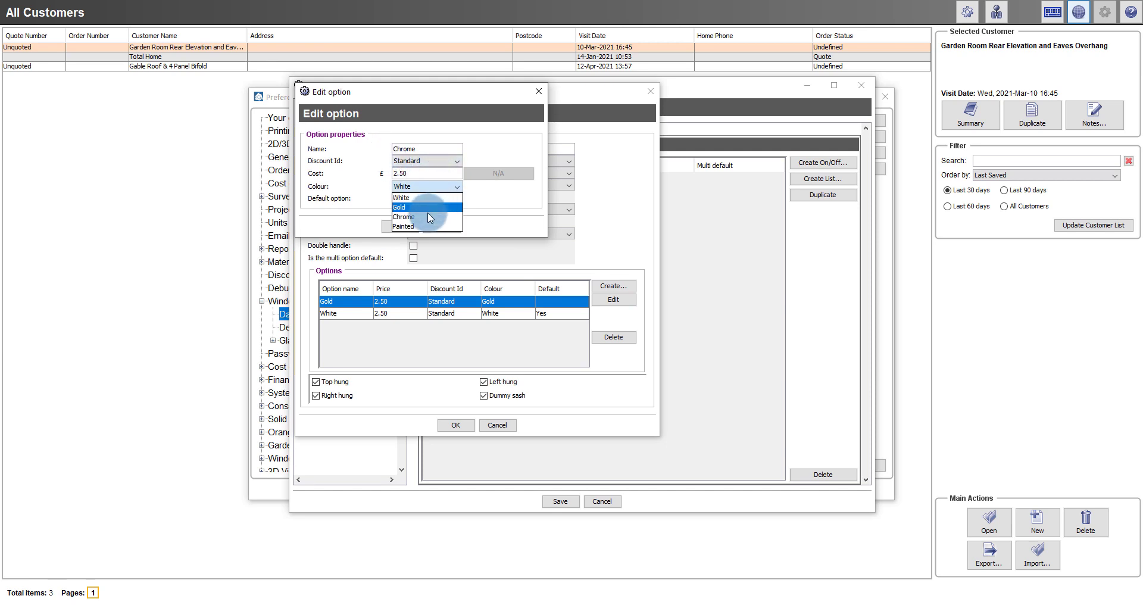
click(426, 214)
click(400, 227)
- Add a Painted choice with cost £5.00 and colour Painted to the Window Handle list, and create the window option
click(598, 288)
text(Painted)
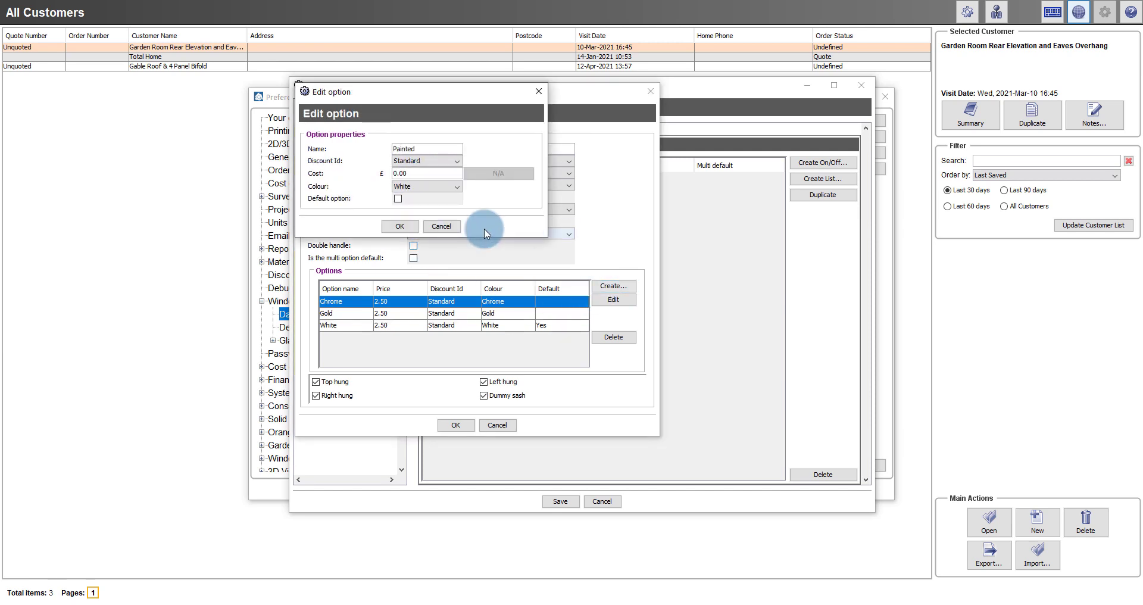
drag(420, 173, 386, 166)
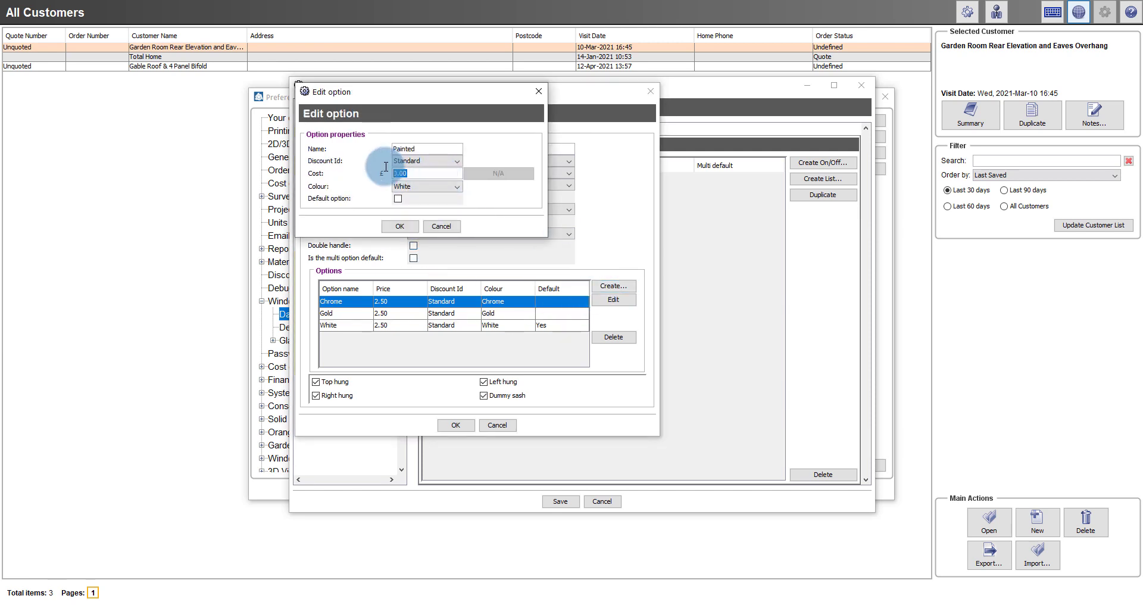
text(£5.00)
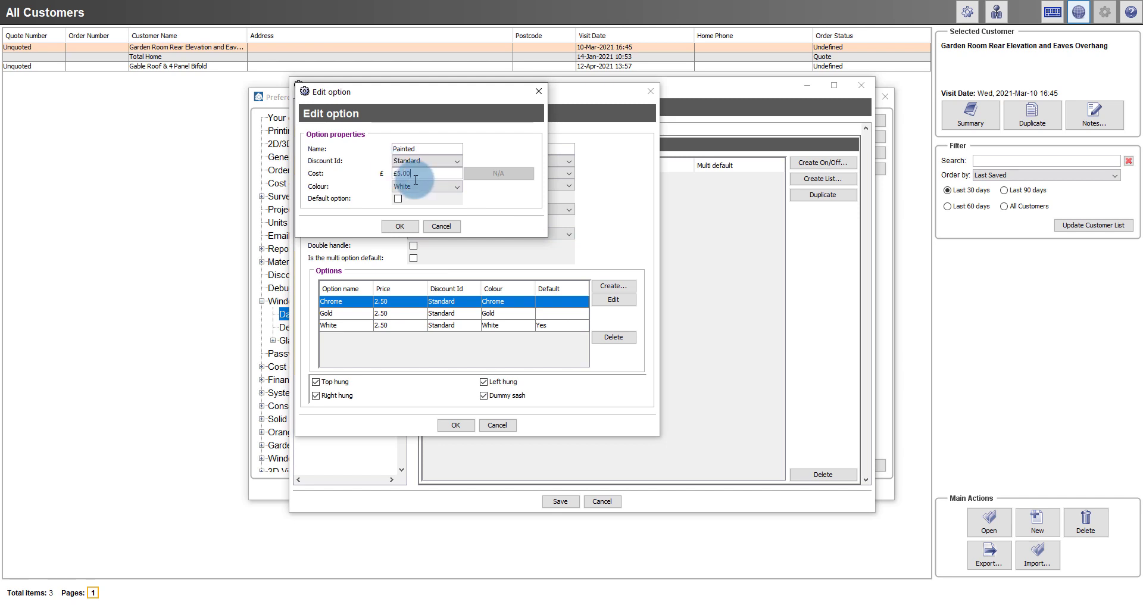
click(426, 187)
click(399, 227)
click(400, 227)
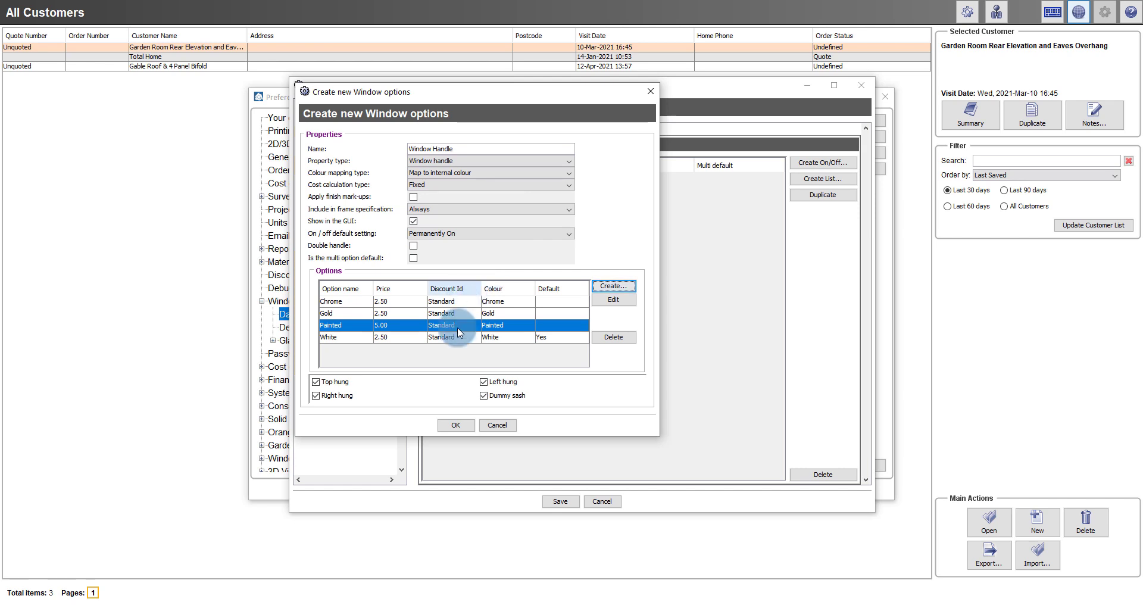
click(453, 425)
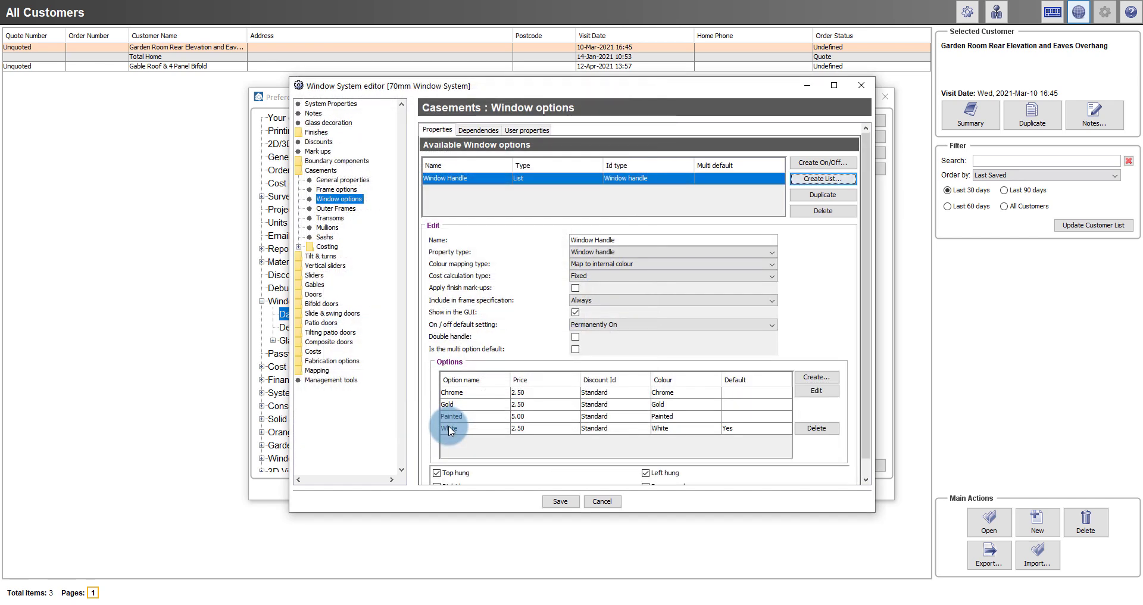
- Start a new list-type casement window option named Trickle Vent with User property 3 as its property type
click(799, 181)
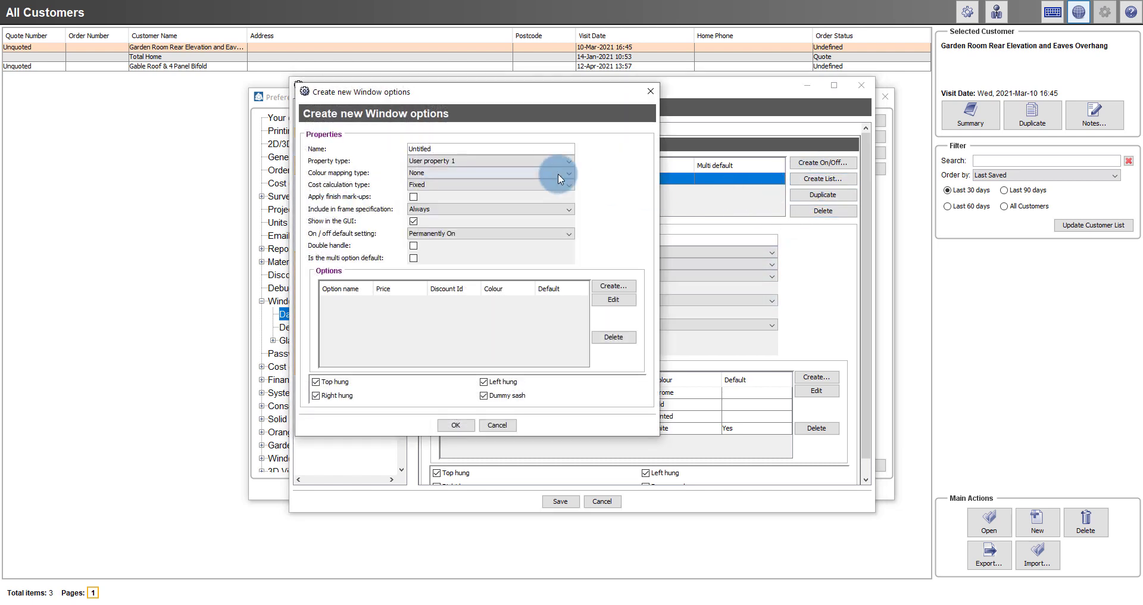
text(Trickle)
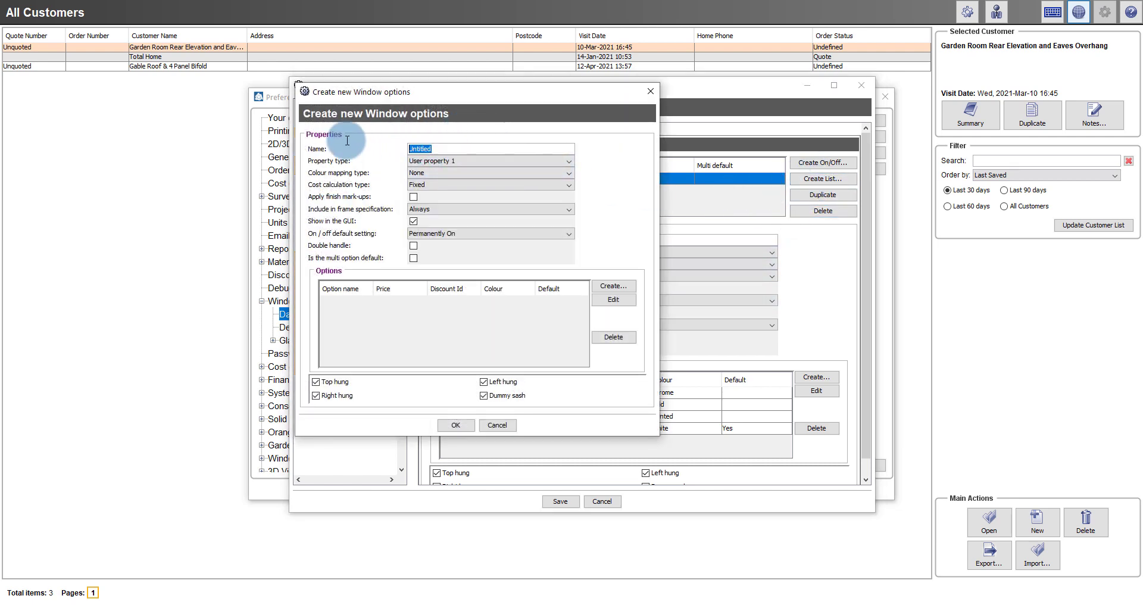
text( Vent)
click(432, 161)
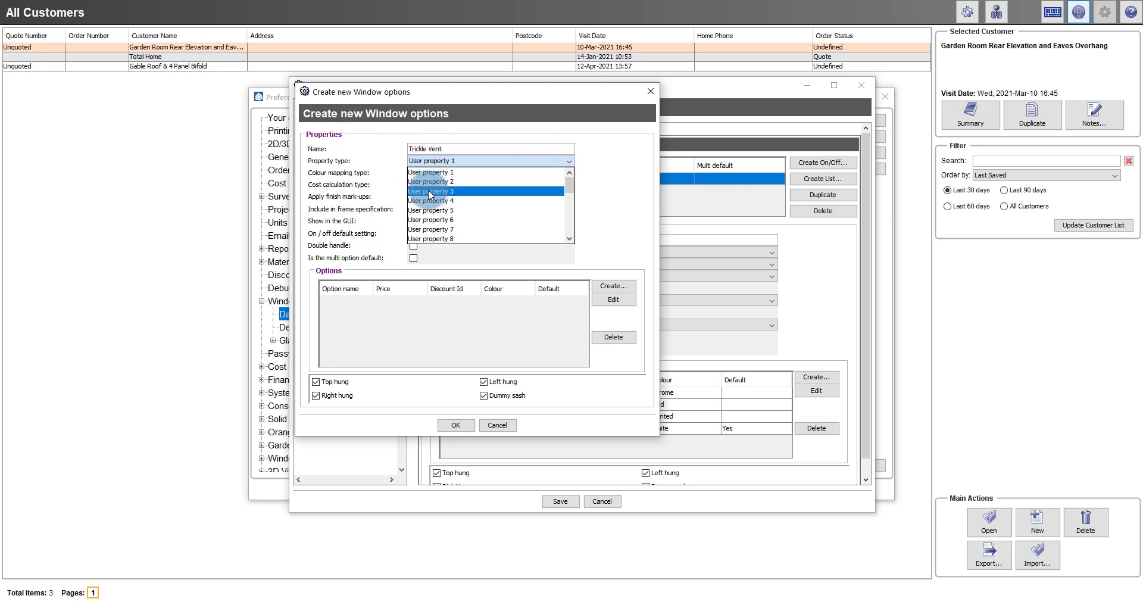
click(430, 191)
click(539, 161)
mouse_move(569, 181)
mouse_down()
mouse_move(573, 237)
mouse_move(588, 174)
mouse_up()
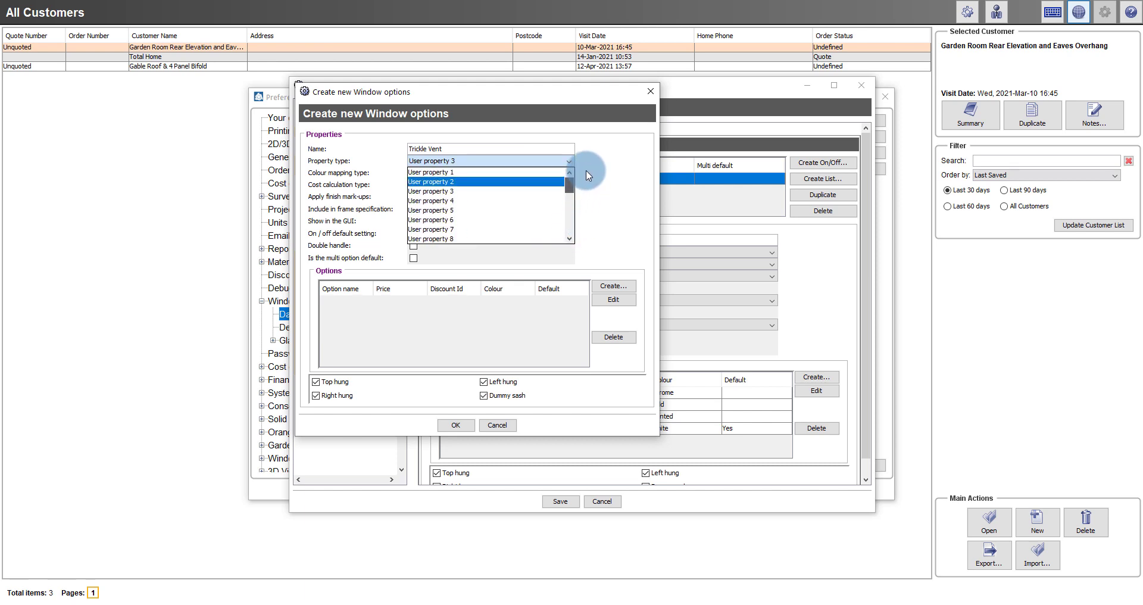
click(590, 165)
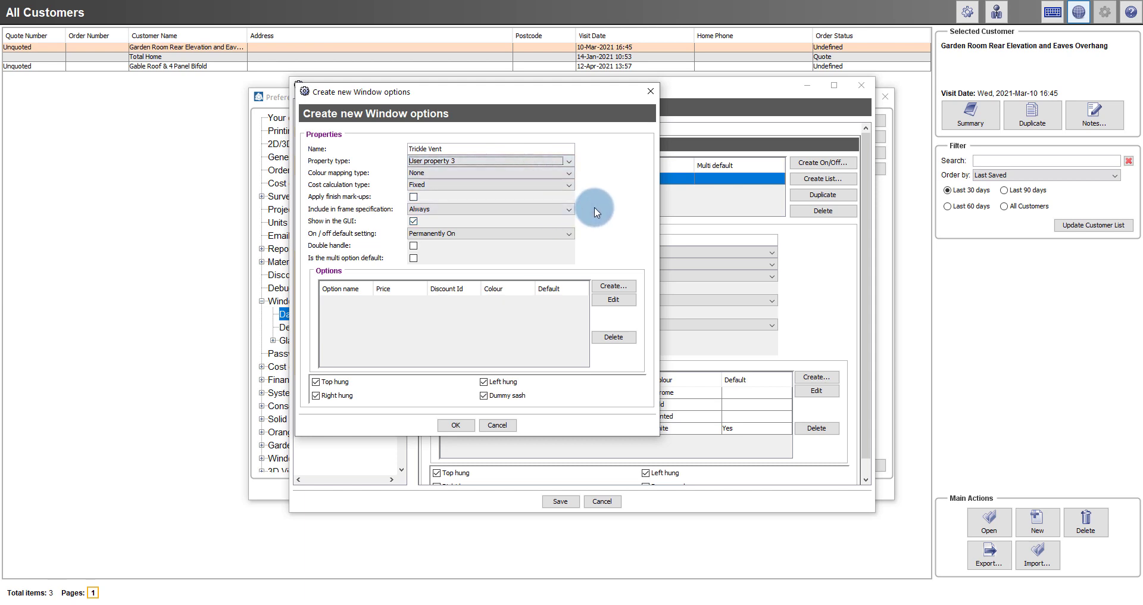
- Add a None choice to the Trickle Vent list and make it the default option
click(601, 288)
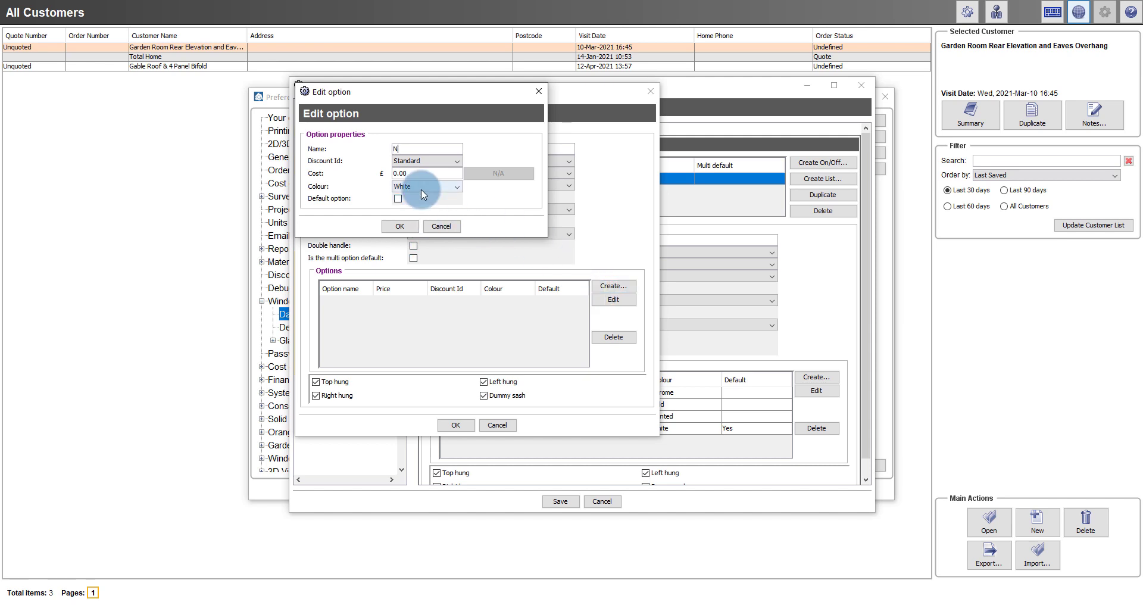
text(None)
click(399, 199)
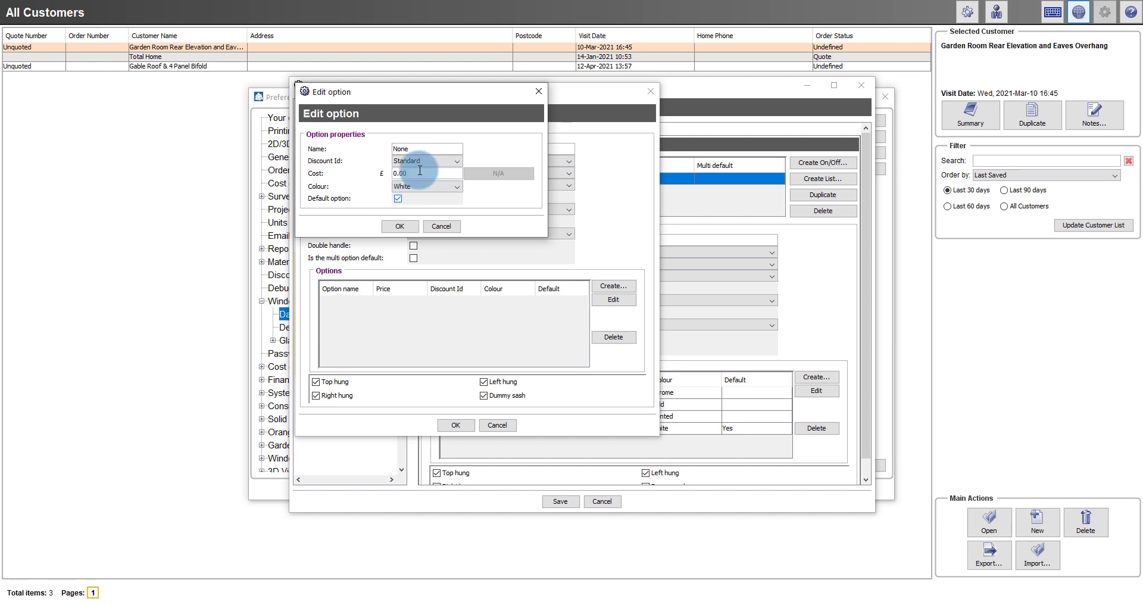
click(404, 226)
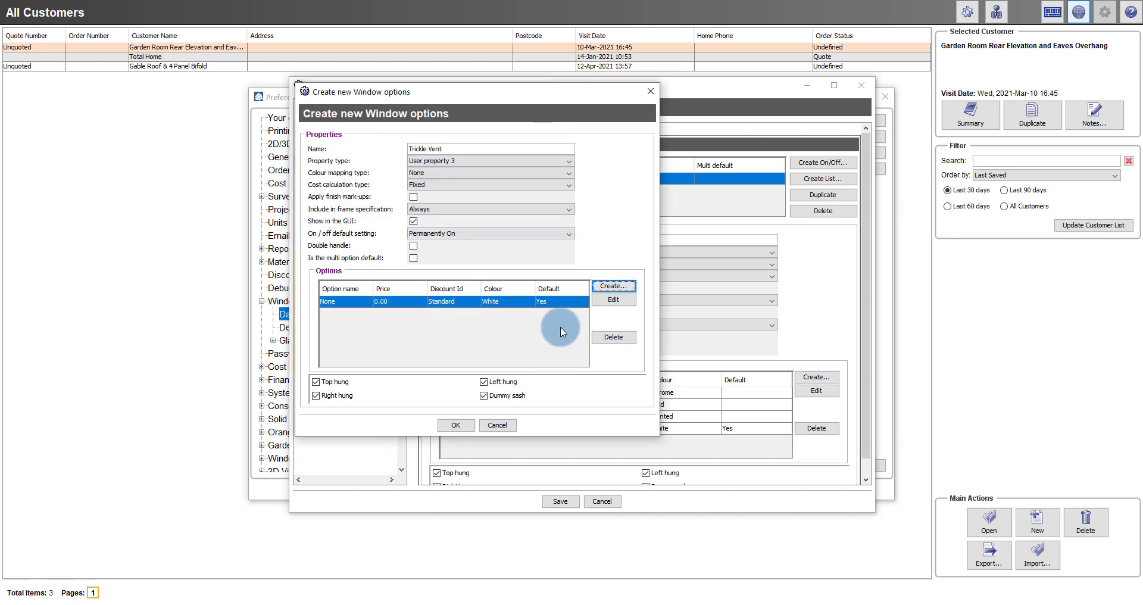
- Add a non-default Slimline 2000 choice to the Trickle Vent list with a cost of 2.50
click(600, 289)
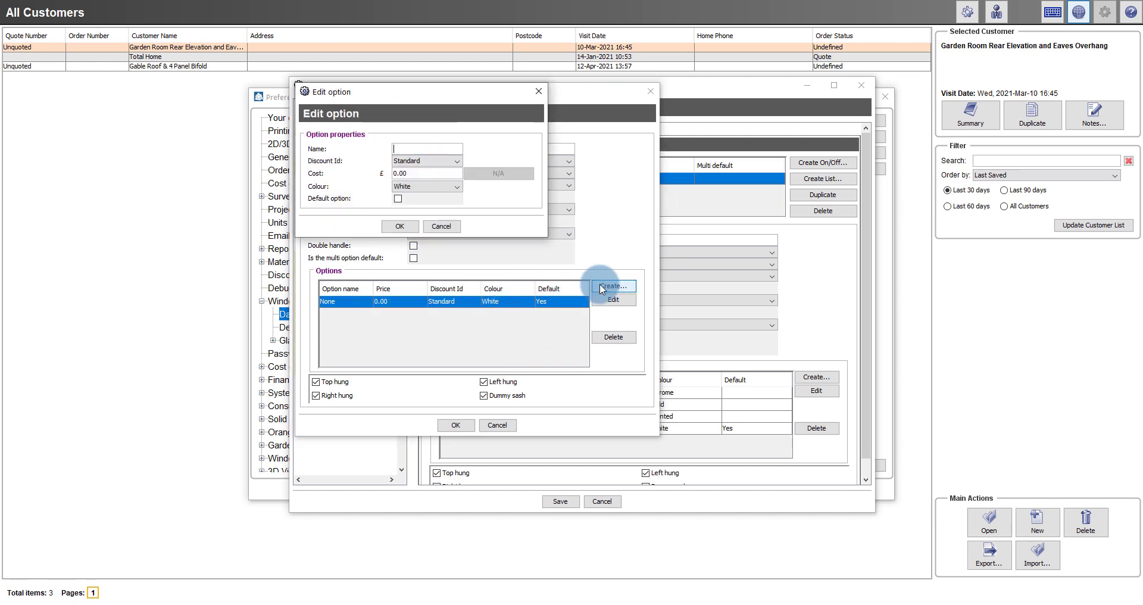
text(Slimline 2000)
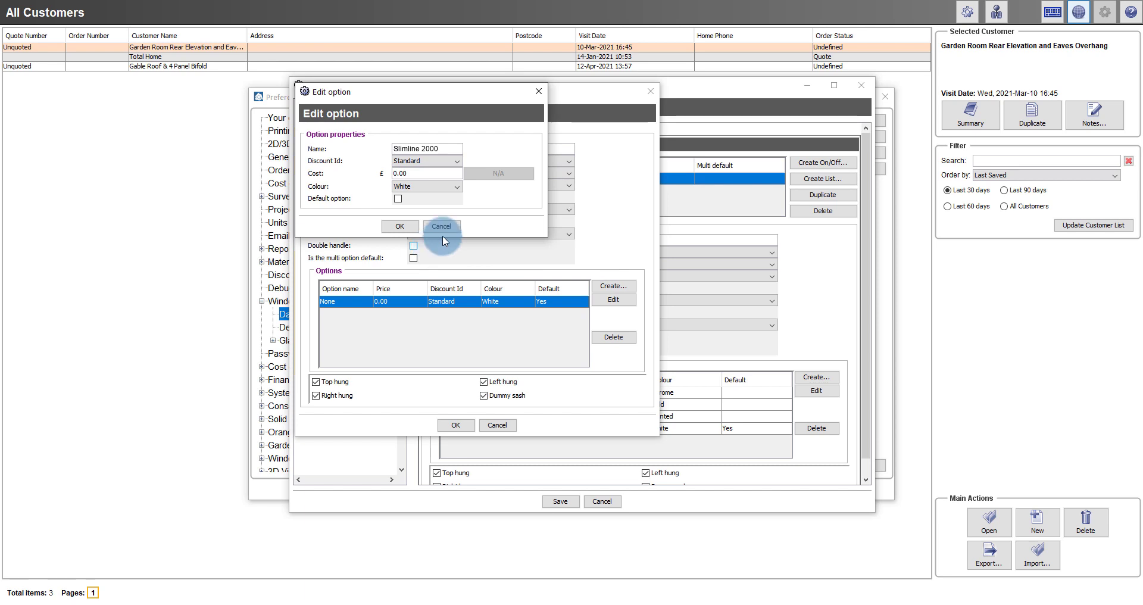
key(Tab)
key(Tab)
text(2)
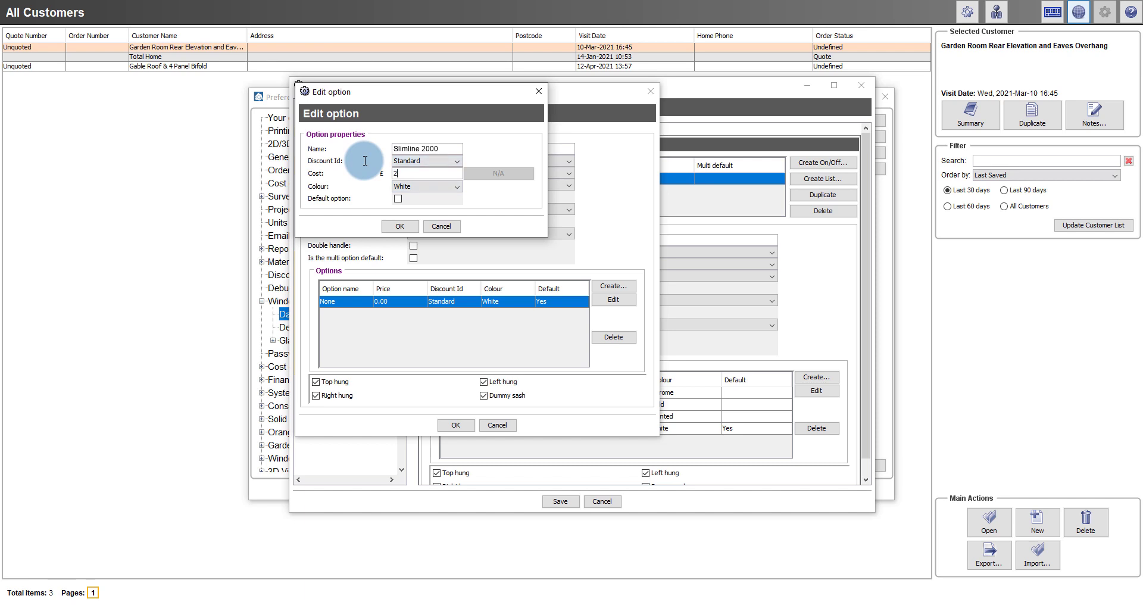
text(.50)
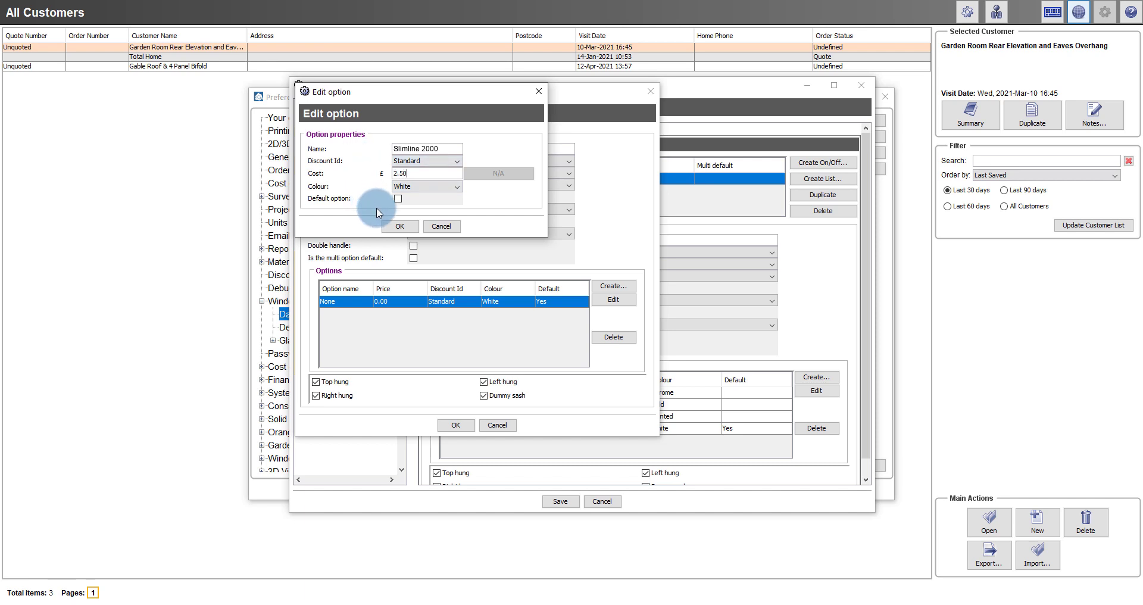
click(400, 227)
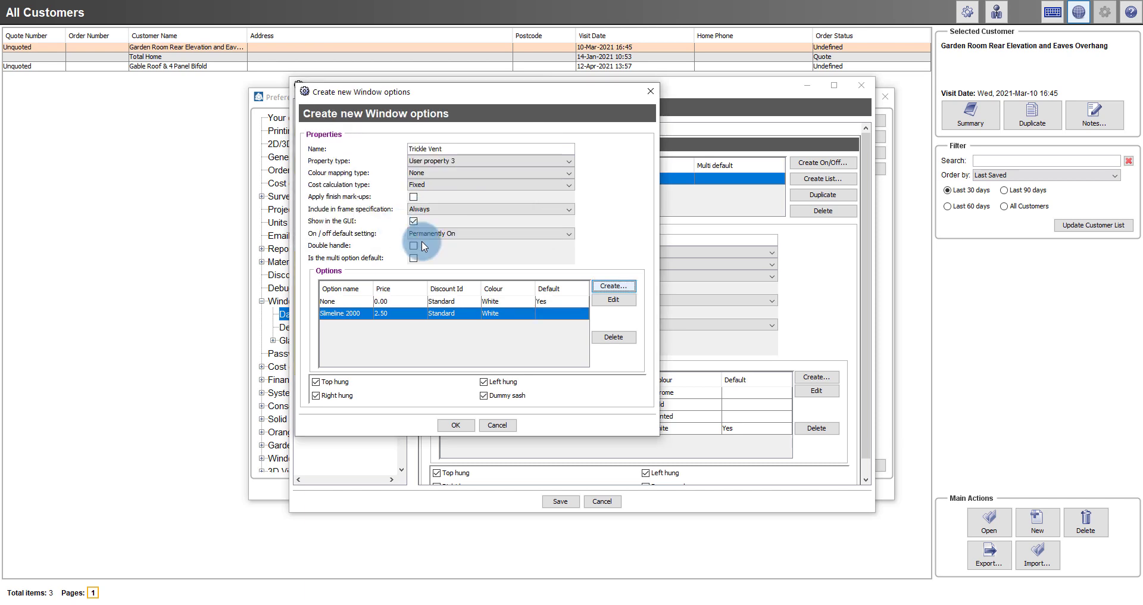
- Add a non-default Slimline 4000 choice with a cost of 5.00 to the Trickle Vent list, and create the window option
click(602, 285)
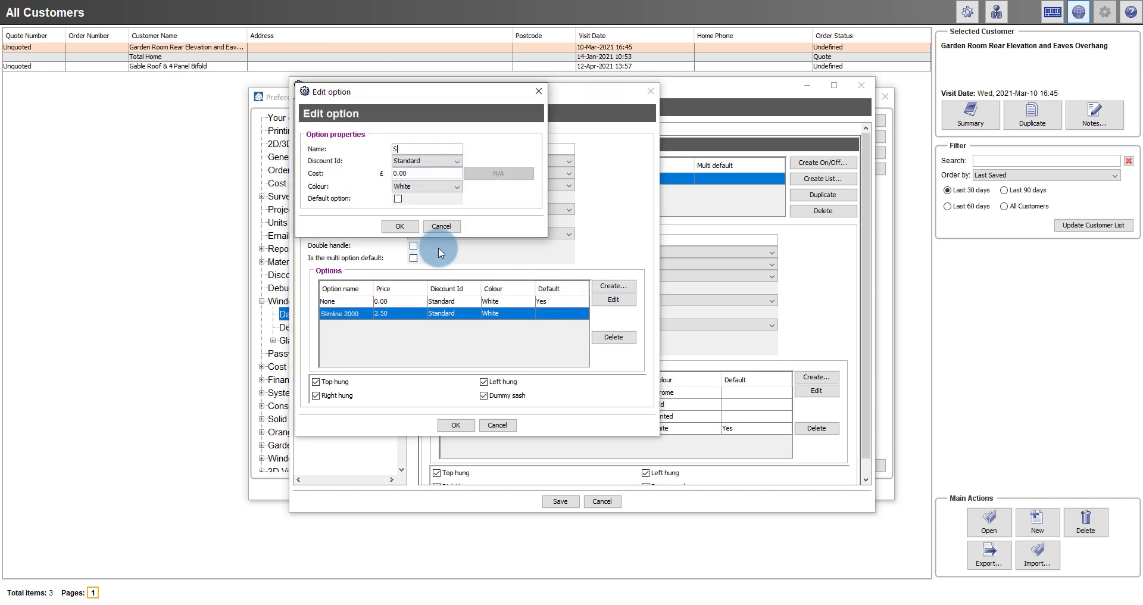
text(Slimline 4000)
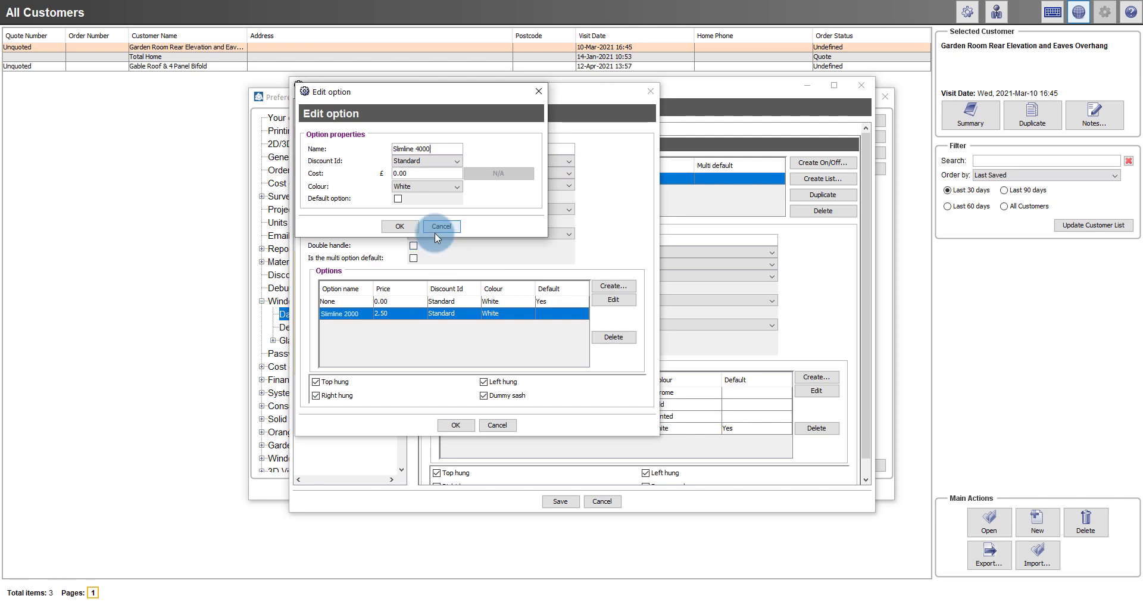
drag(417, 171, 366, 163)
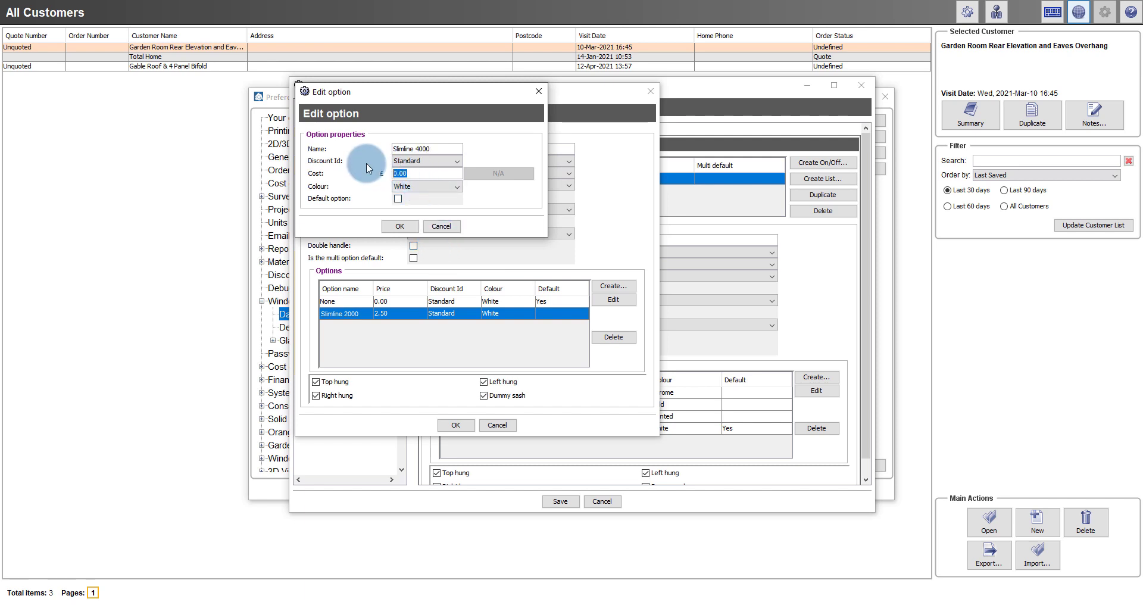
text(5.00)
click(399, 226)
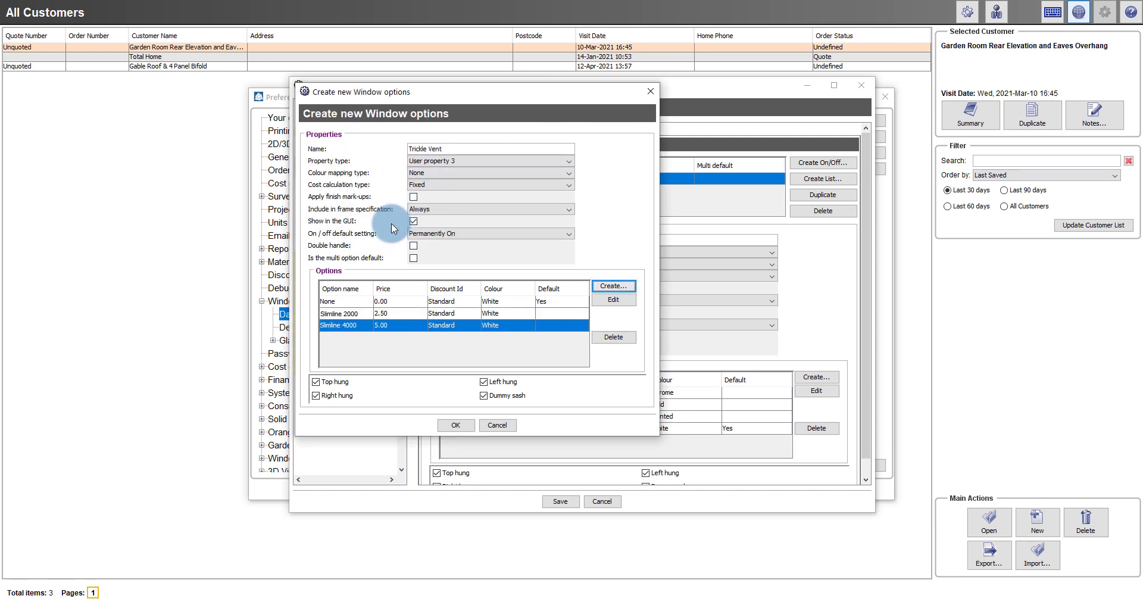
click(457, 424)
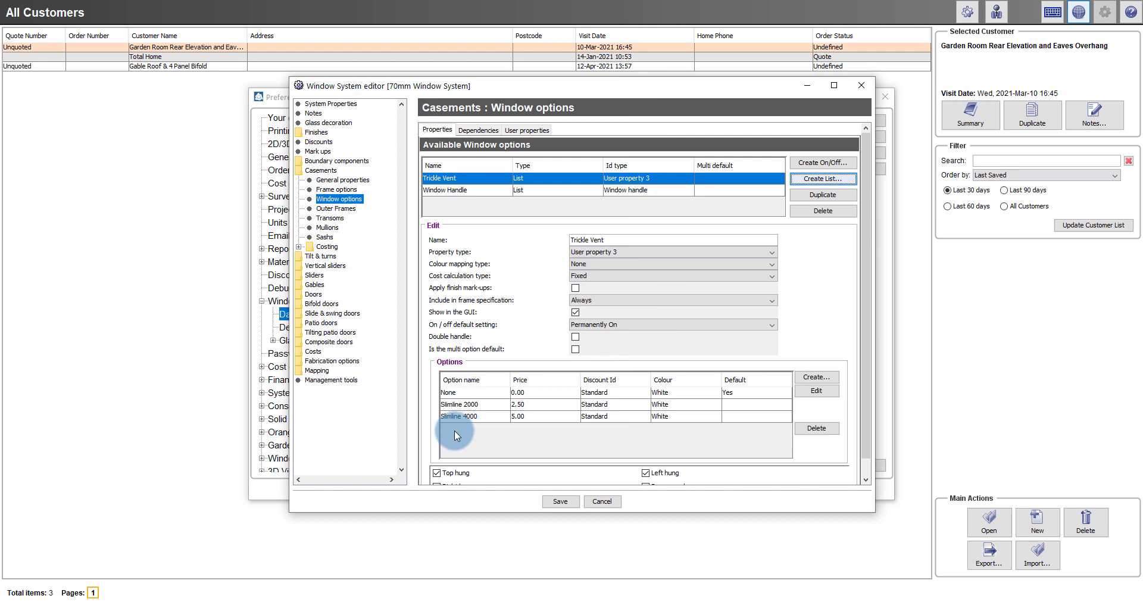
- Start a new casement outer frame named 50mm Outer Frame
click(349, 209)
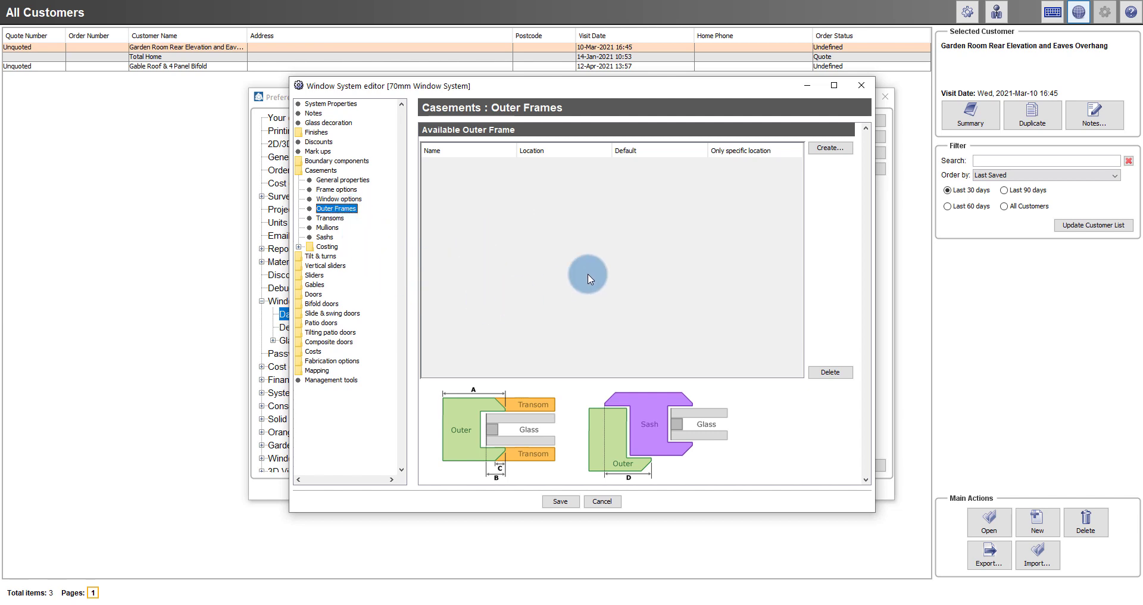
click(829, 148)
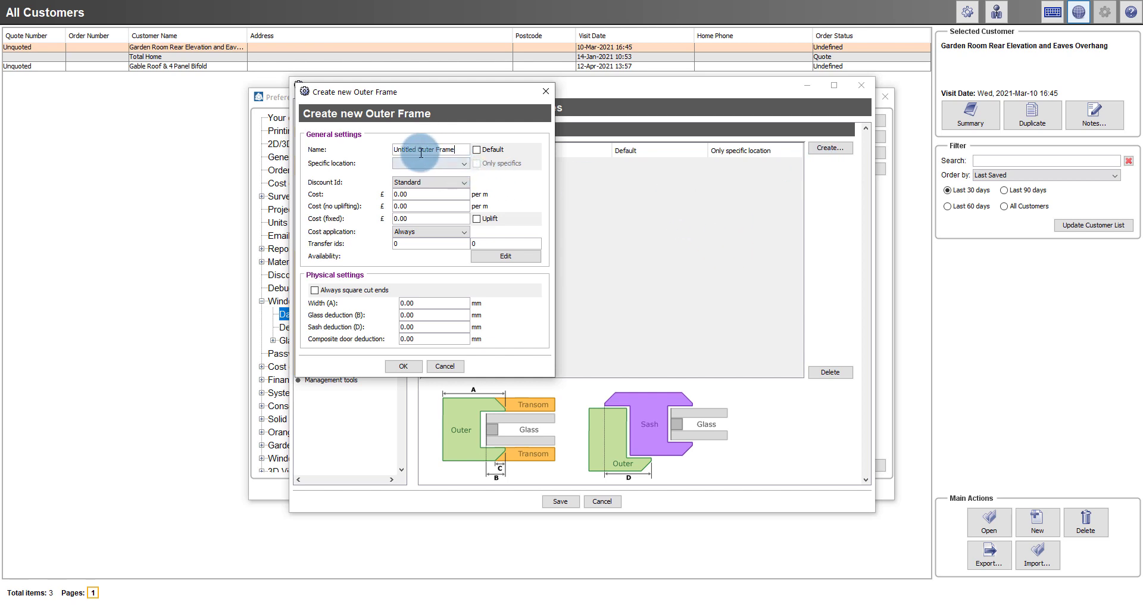
drag(417, 149, 454, 150)
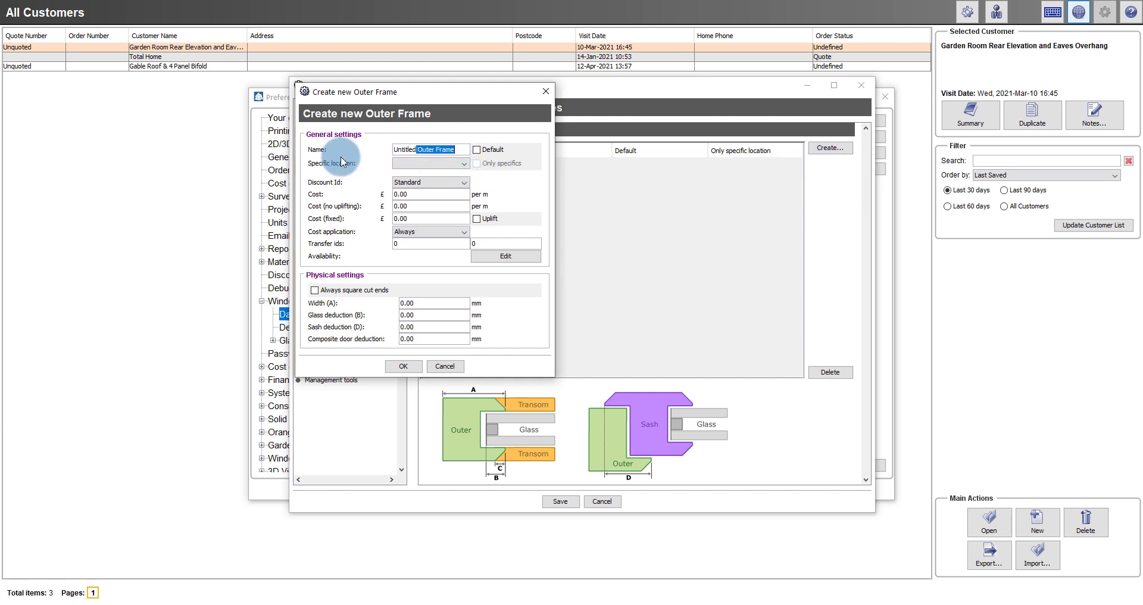
drag(416, 149, 391, 144)
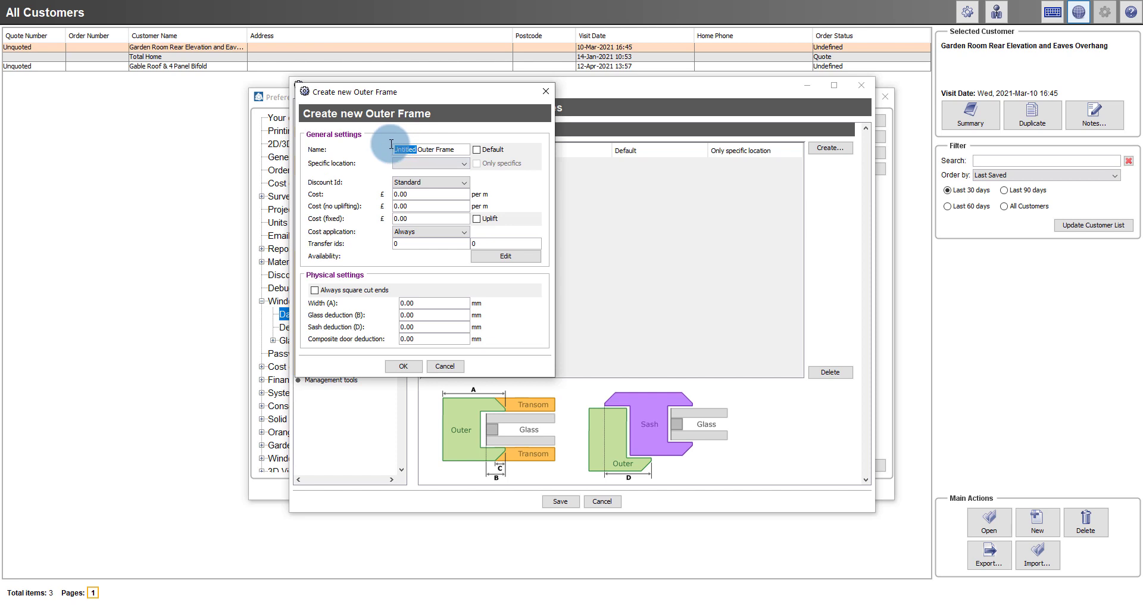
text(50mm)
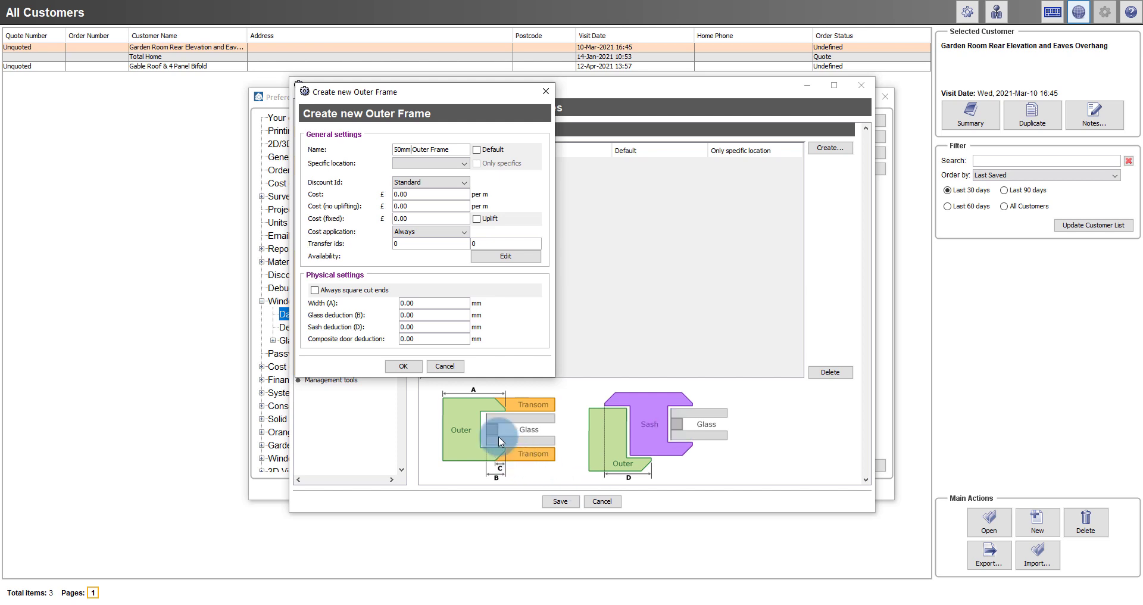
- Set the 50mm Outer Frame's width to 50 mm, glass deduction to 13 mm and sash deduction to 28 mm, and create it
click(414, 302)
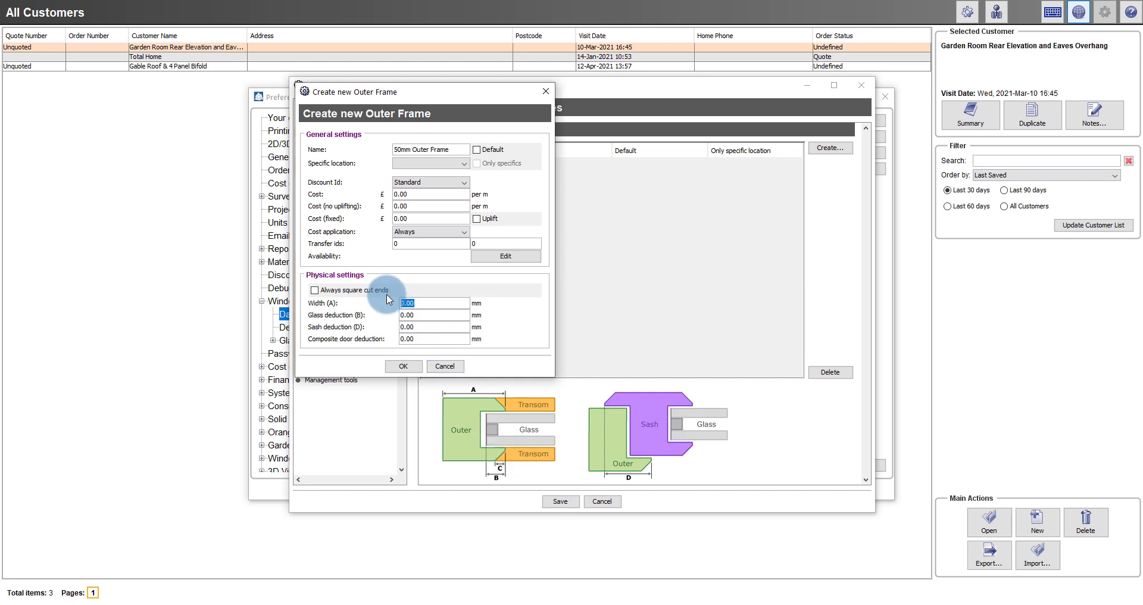
text(50.00)
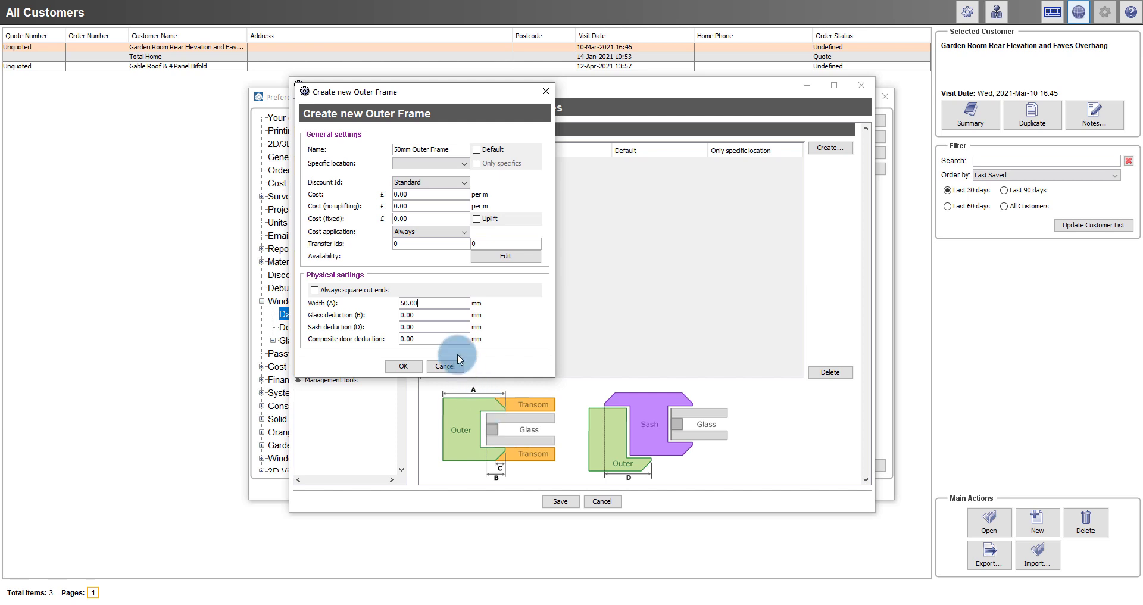
click(421, 314)
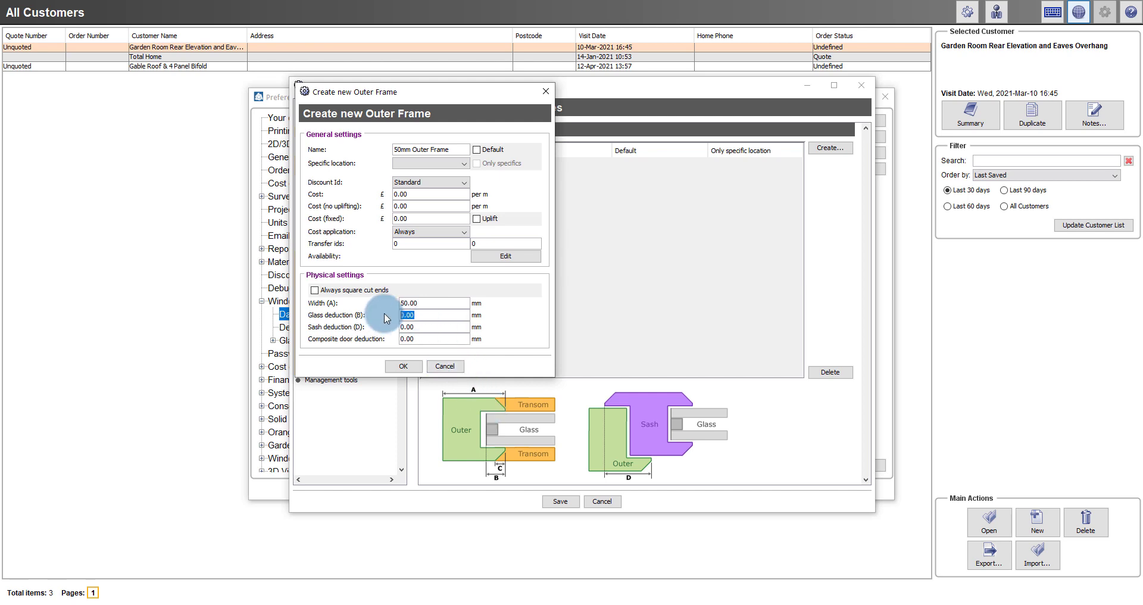
text(13.00)
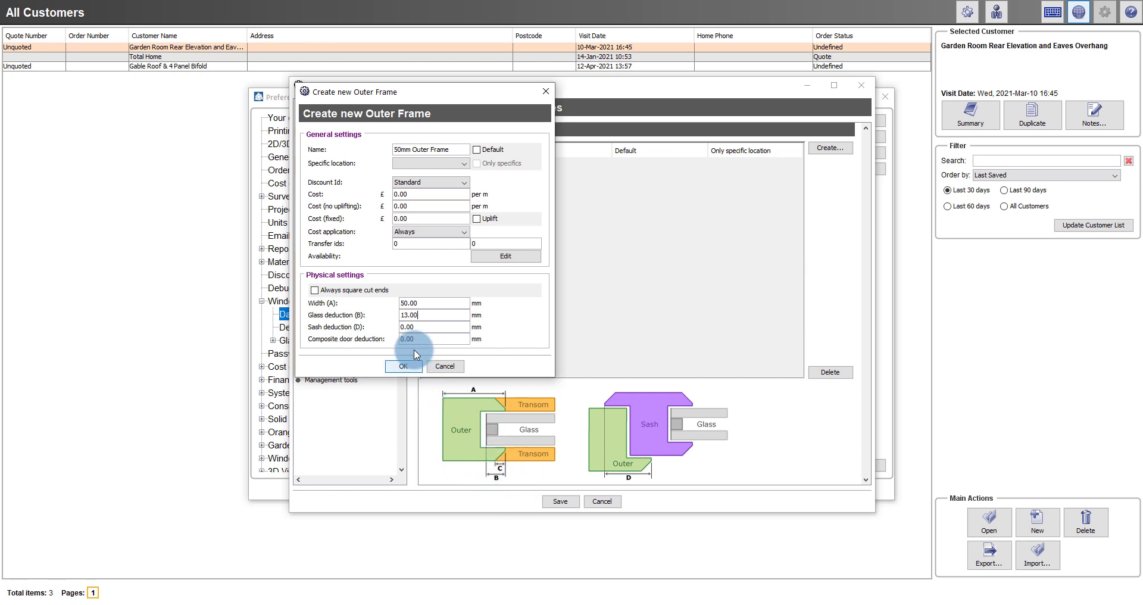
click(392, 327)
text(2)
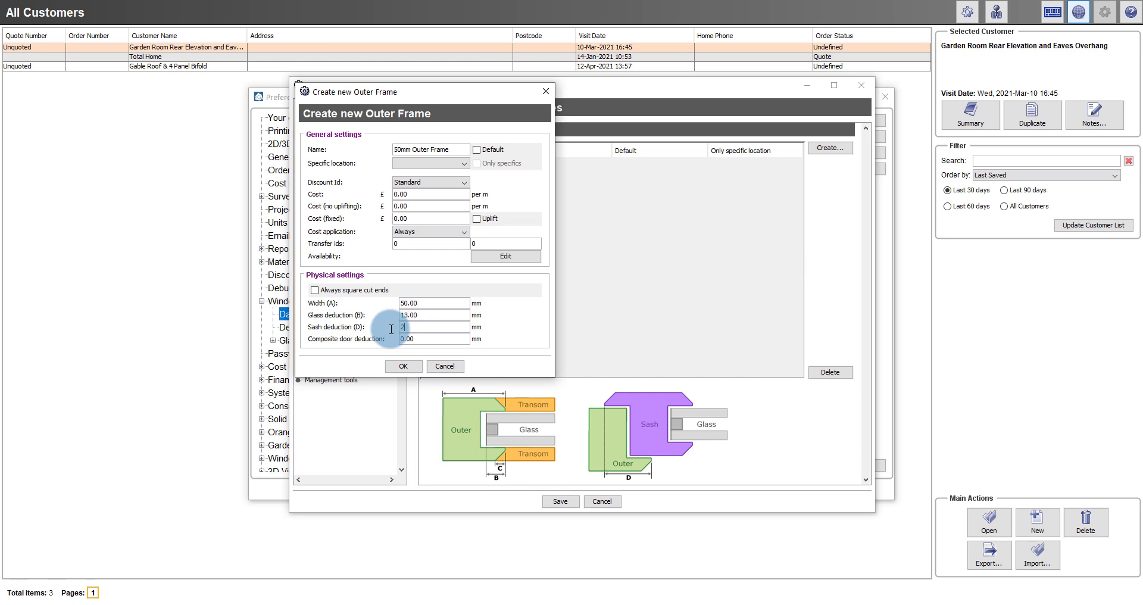
text(8.00)
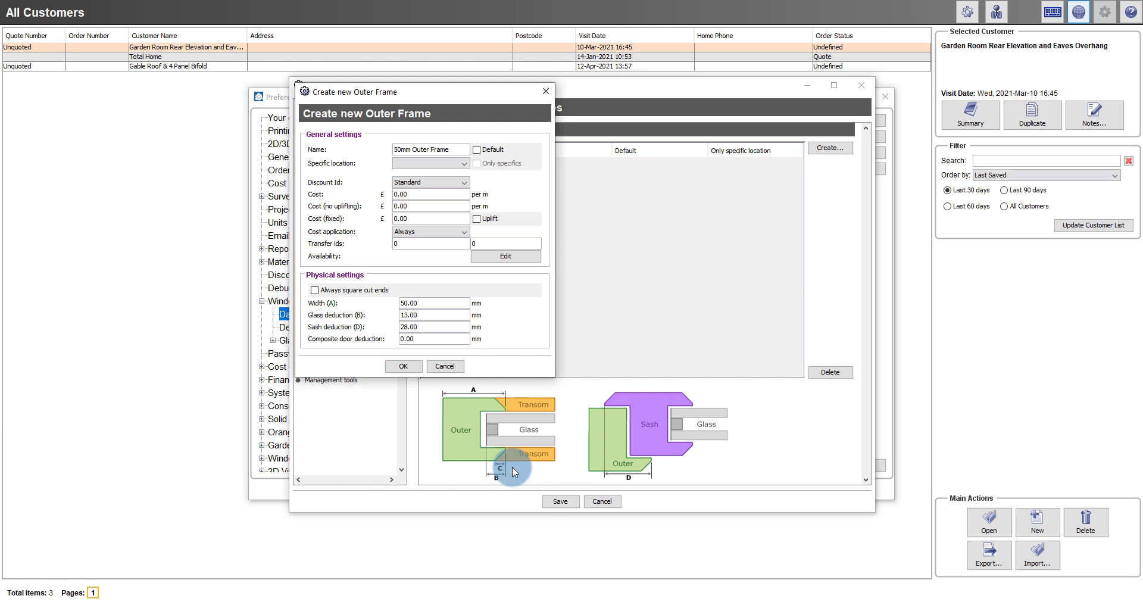
click(416, 368)
click(416, 369)
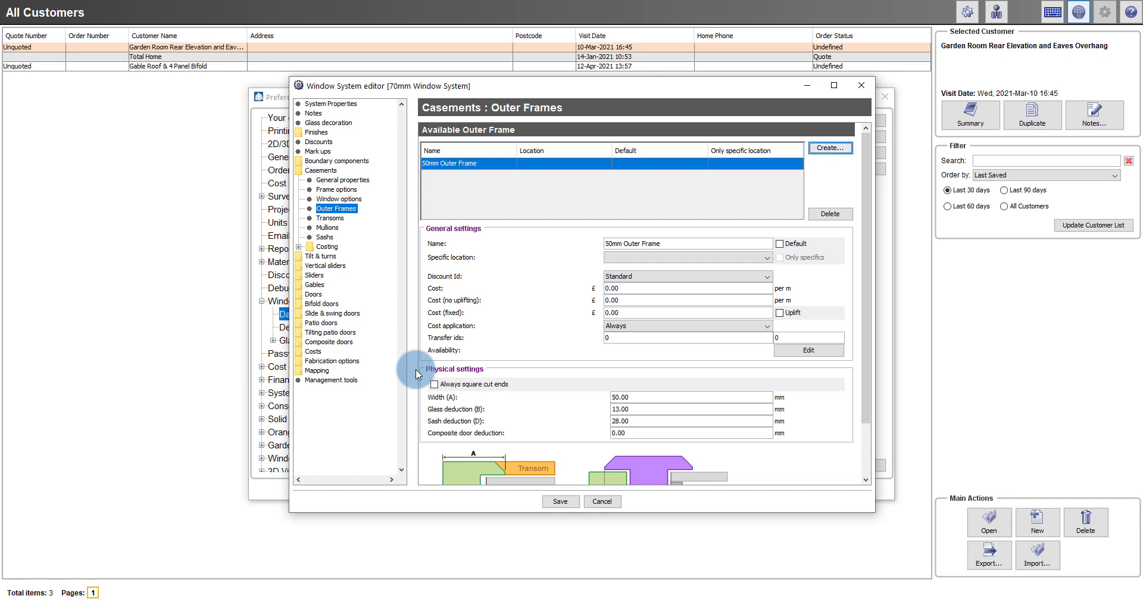
- Create a default outer frame named 60mm Outer Frame with 60 mm width, 13 mm glass deduction and 28 mm sash deduction
click(827, 148)
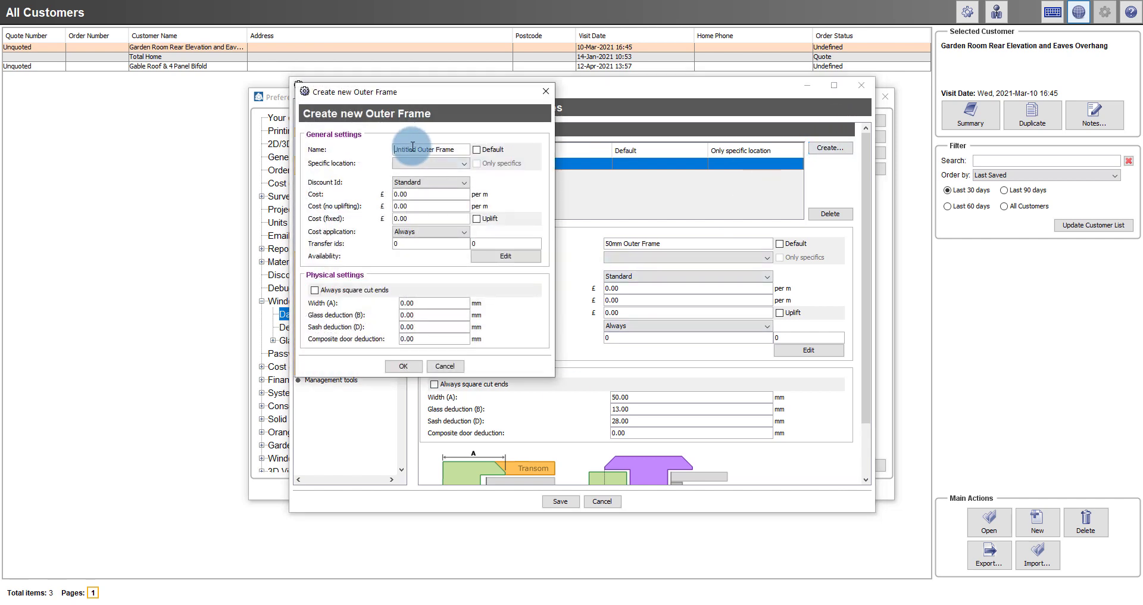
drag(415, 150, 375, 151)
text(60mm)
click(420, 302)
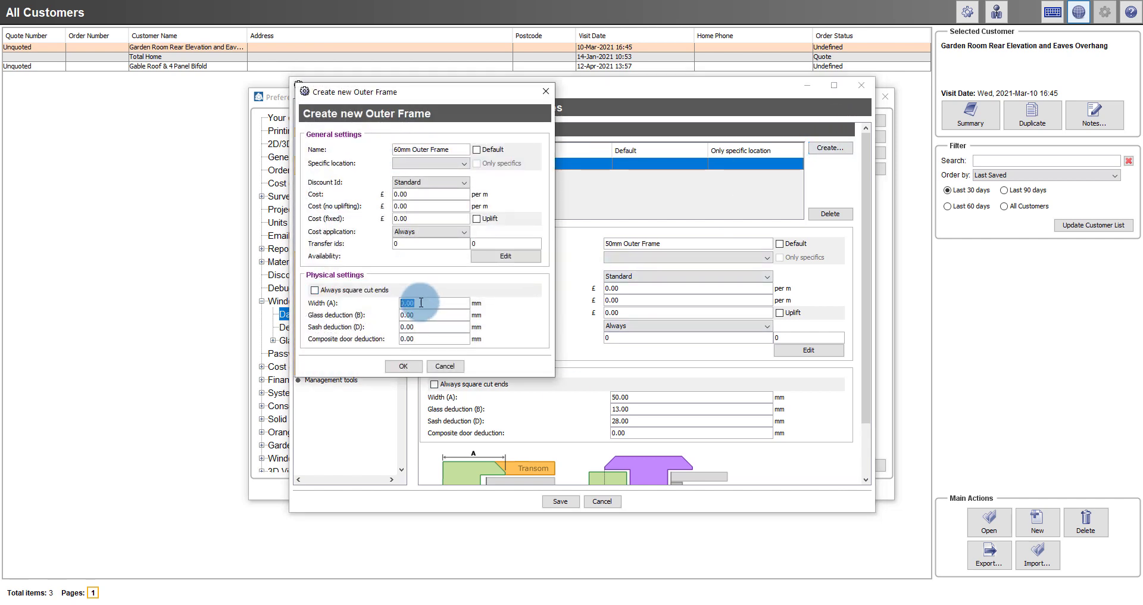
text(60)
key(Tab)
text(13)
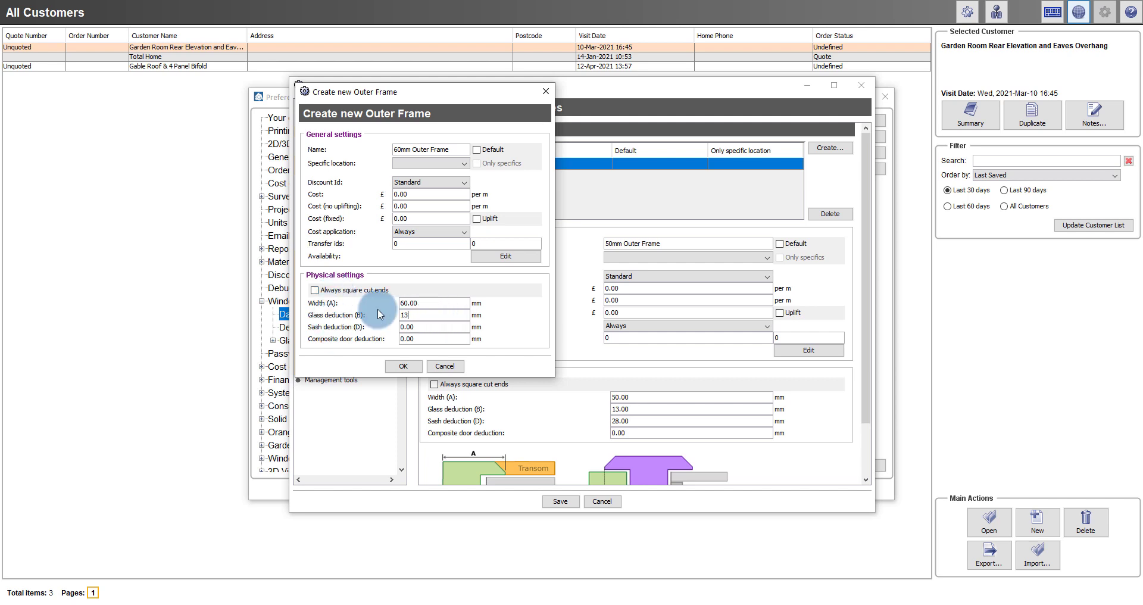
key(Tab)
text(28)
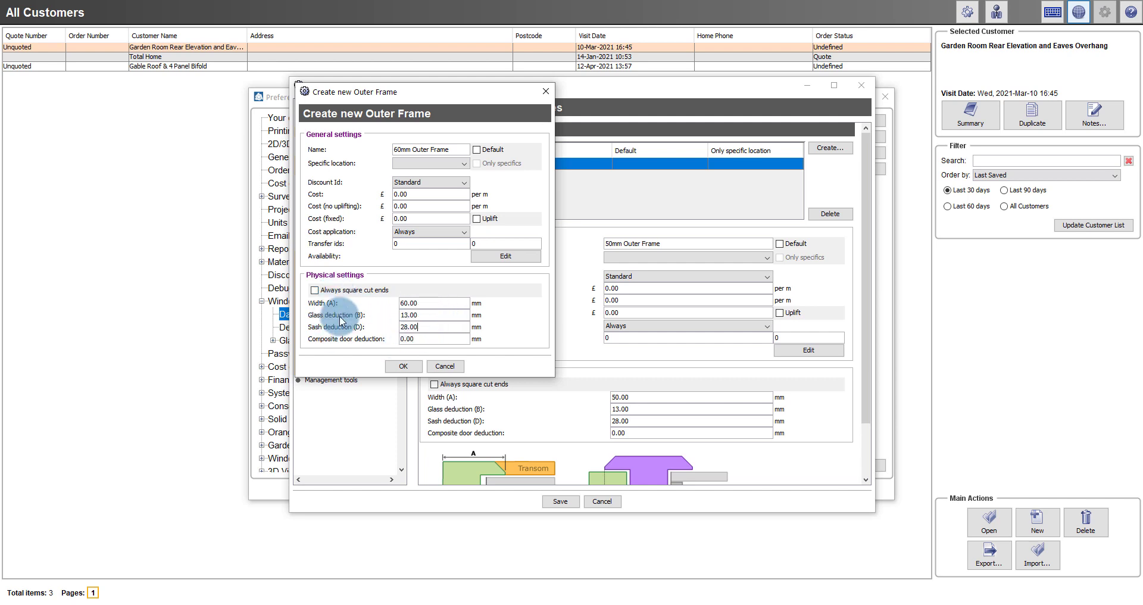
click(476, 150)
click(403, 365)
- Create a non-default outer frame named 70mm Outer Frame with 70 mm width, 13 mm glass deduction and 28 mm sash deduction
click(830, 145)
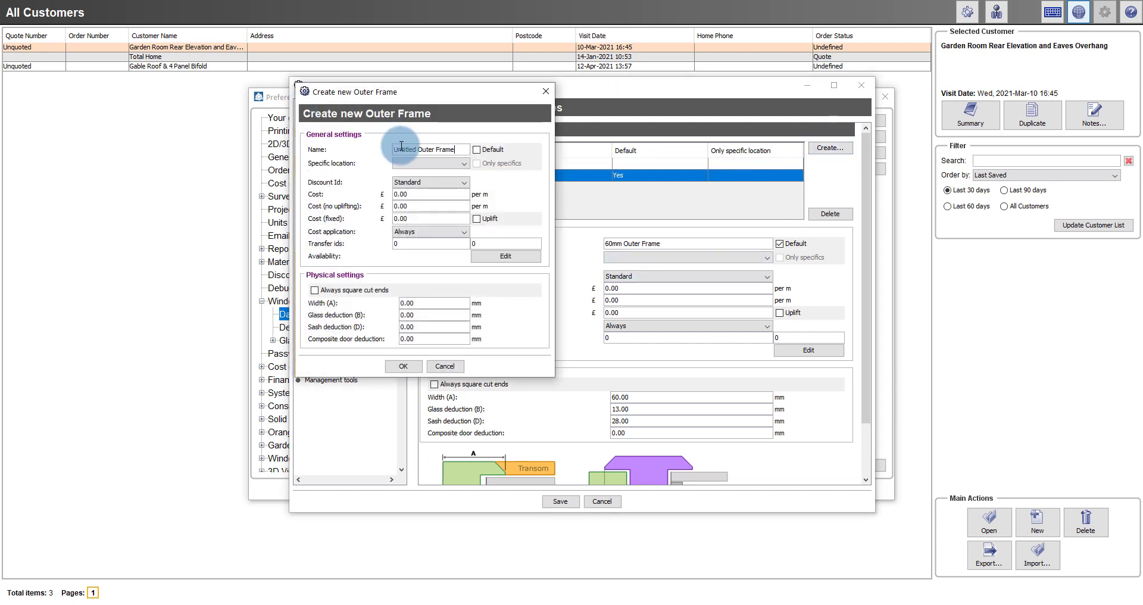
drag(418, 149, 385, 146)
text(70mm)
click(452, 301)
text(70)
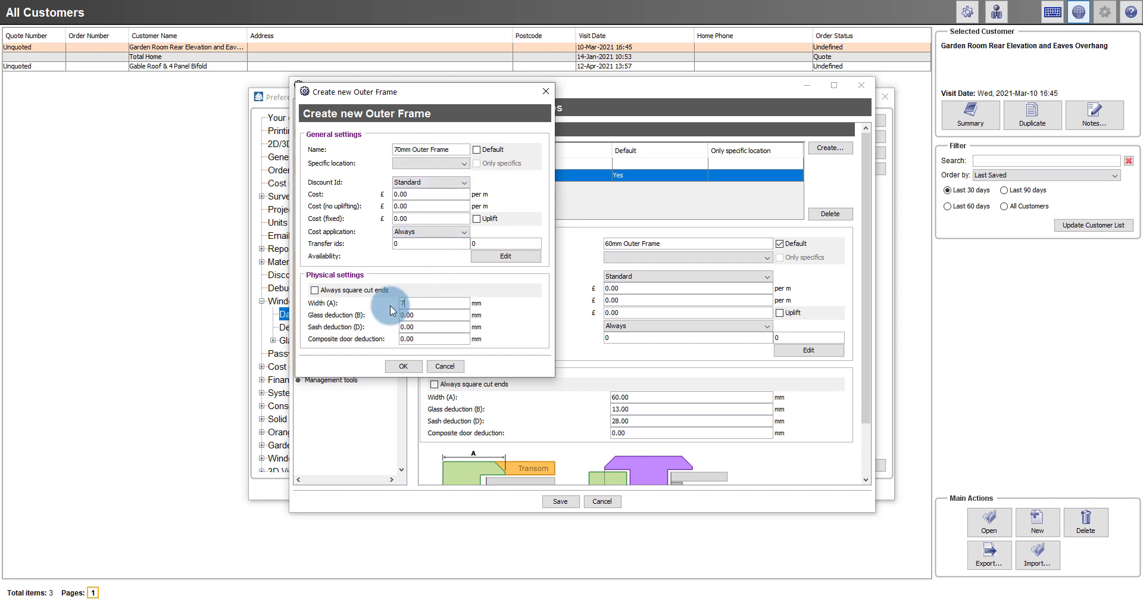
click(384, 312)
text(13.00)
click(389, 325)
text(28.00)
click(403, 365)
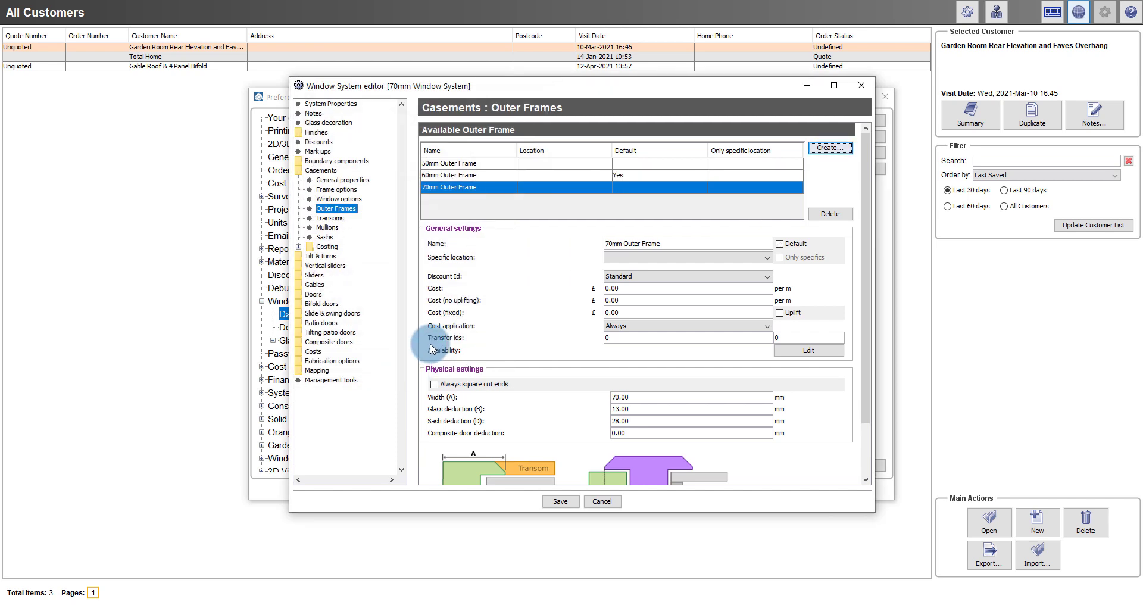
- Create a default casement transom named 72mm Transom with 72 mm width, 13 mm glass deduction and 28 mm sash deduction
click(331, 219)
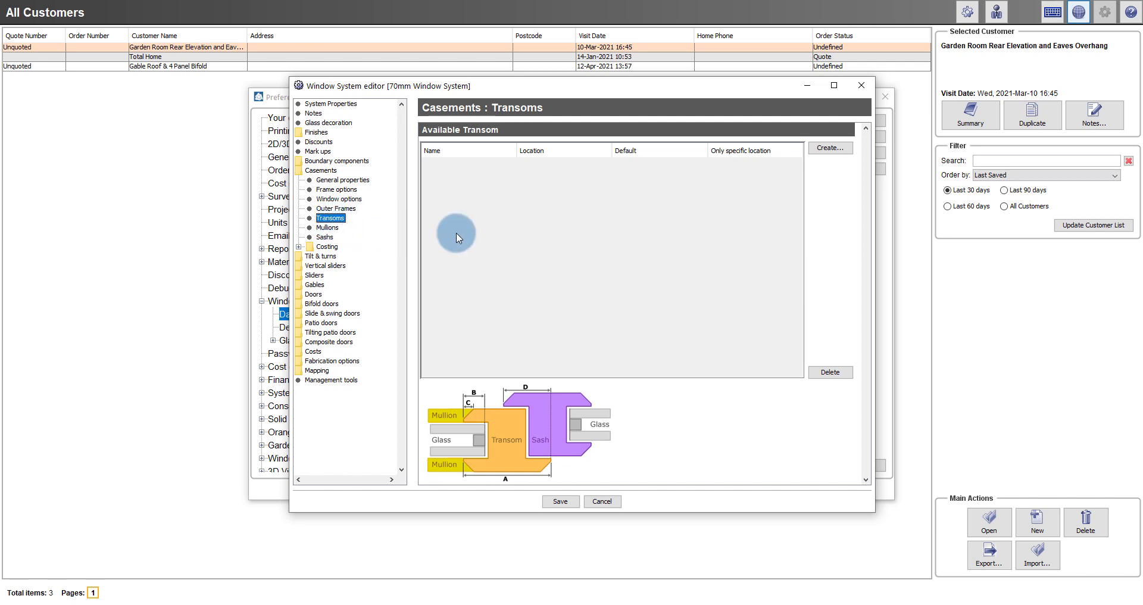
click(830, 148)
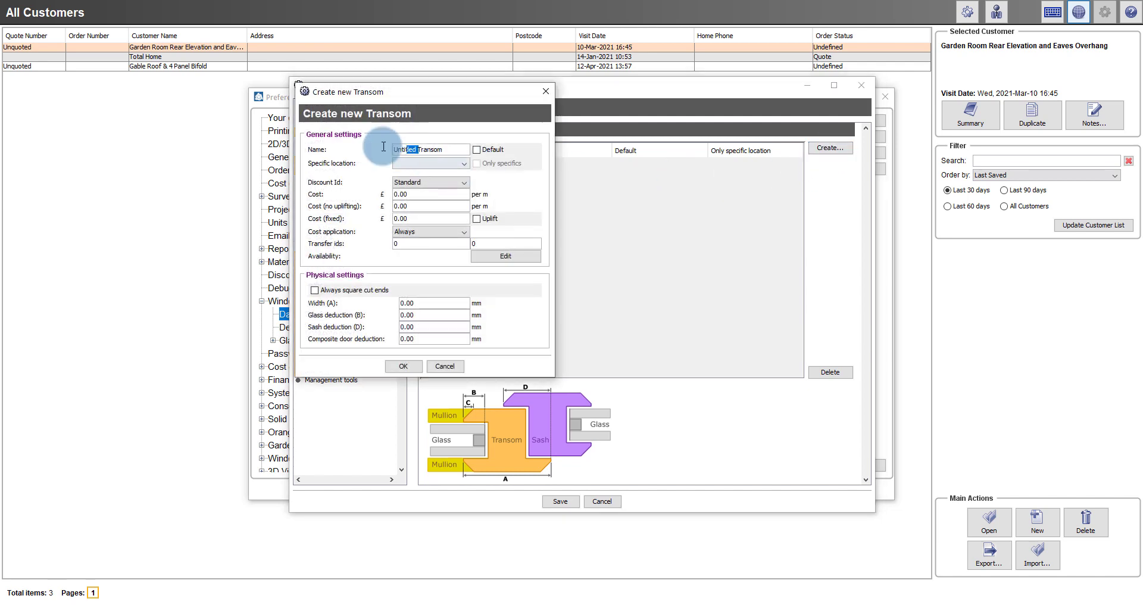
text(72mm)
click(411, 303)
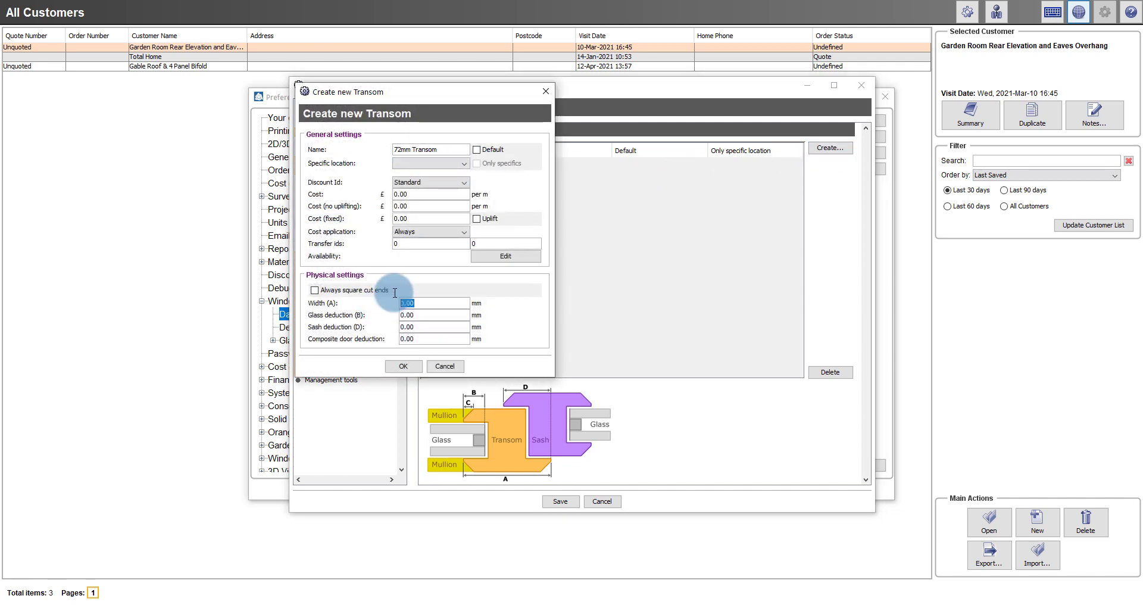
text(72.00)
click(434, 313)
text(13.00)
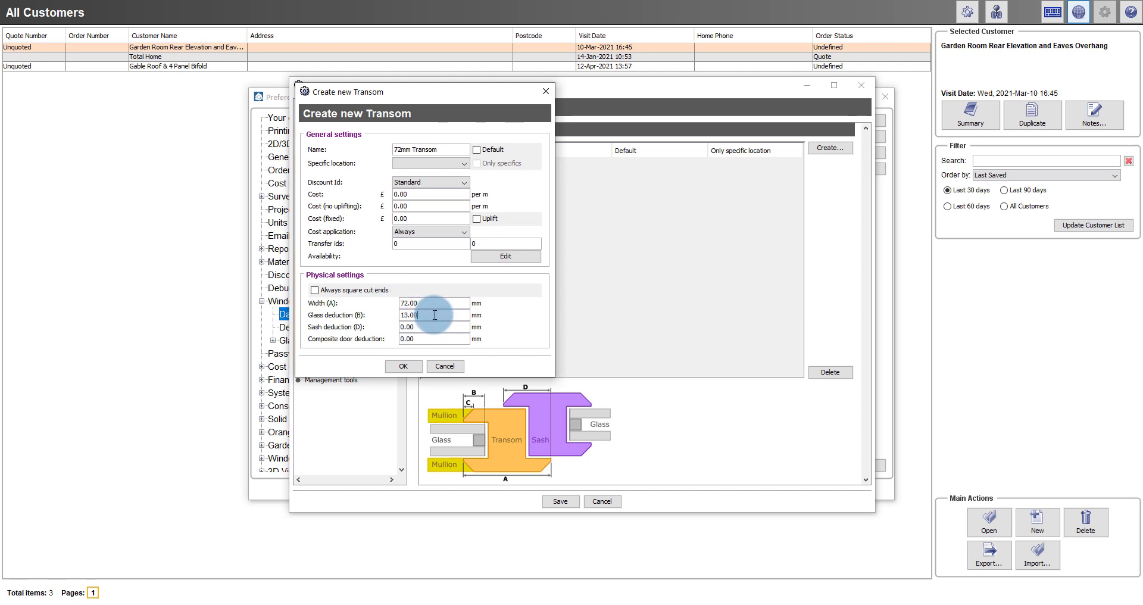
click(439, 327)
text(28.00)
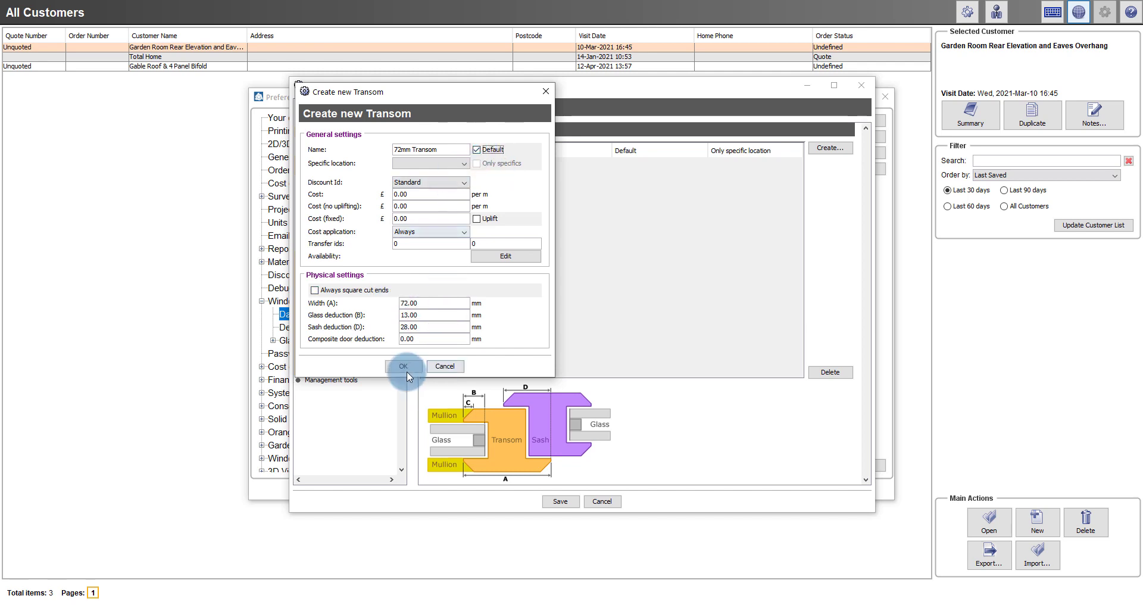
click(403, 365)
- Create a non-default transom named 87mm Transom with 87 mm width, 13 mm glass deduction and 28 mm sash deduction
click(830, 148)
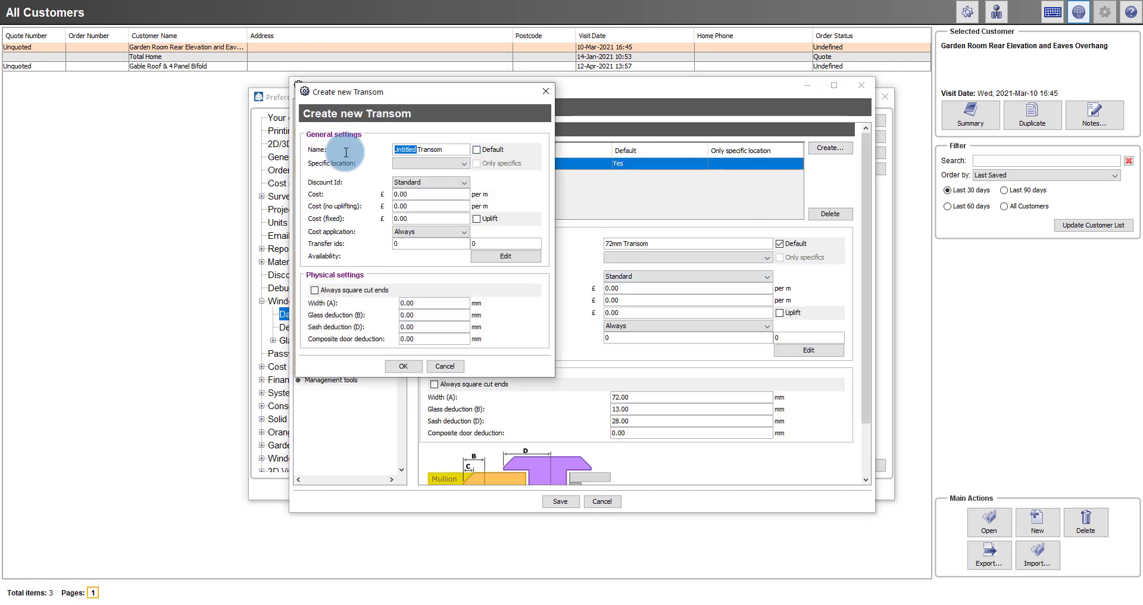
text(87mm)
click(405, 302)
text(87)
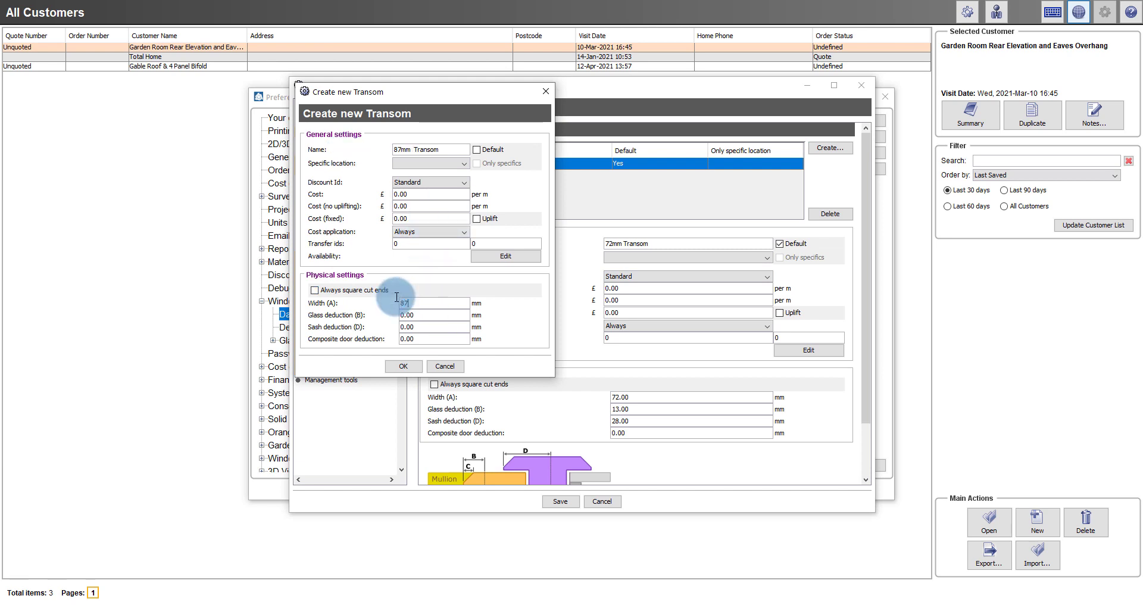
key(Tab)
text(13.00)
key(Tab)
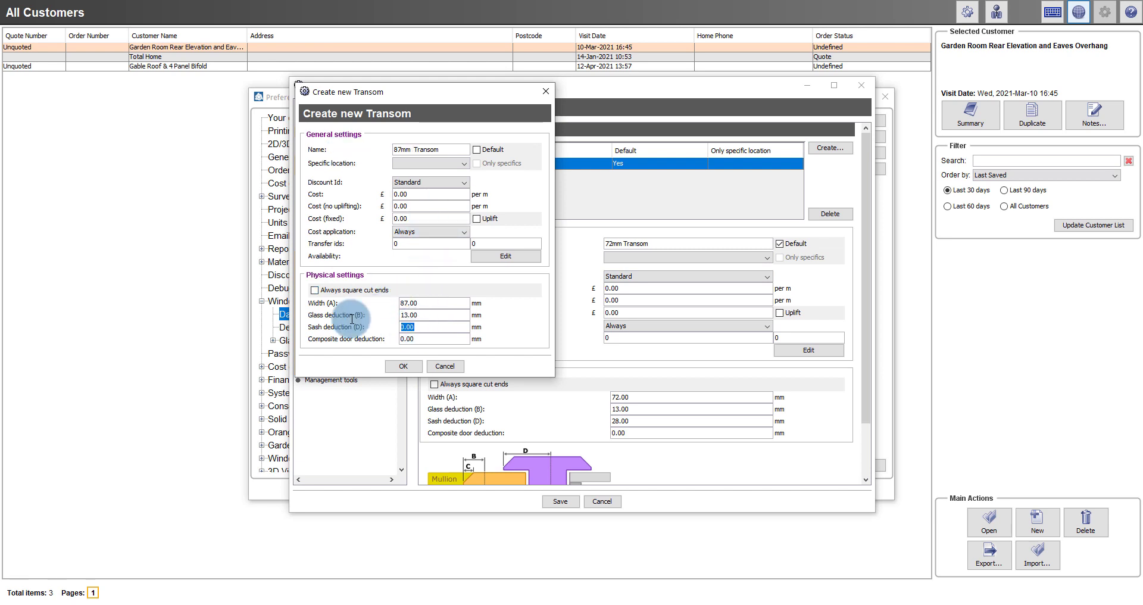
text(28.00)
click(403, 366)
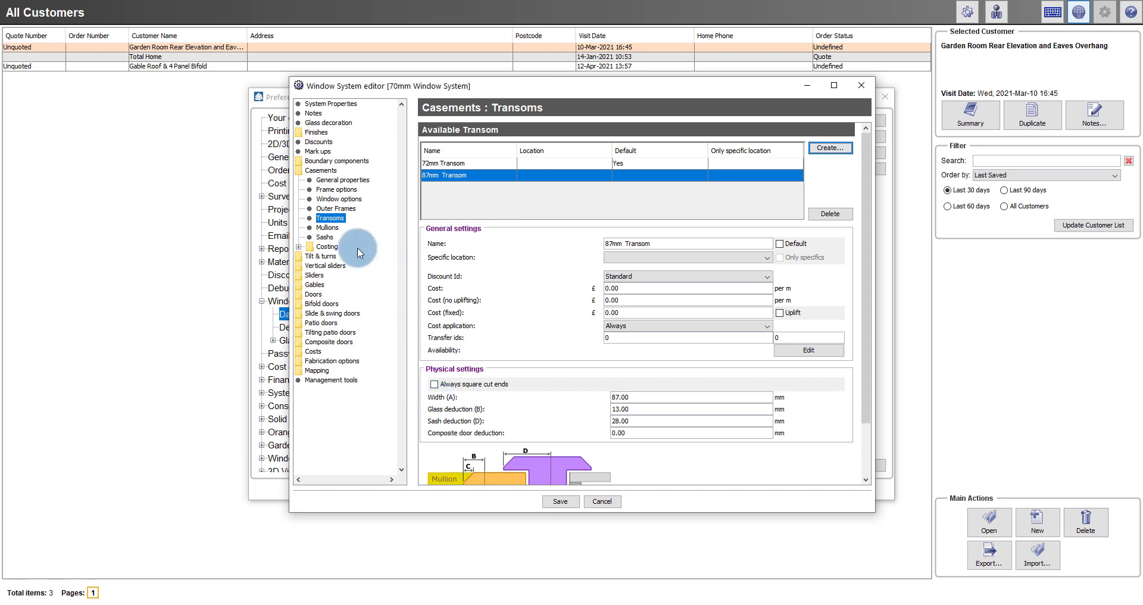
- Create a casement mullion named 72mm Mullion with 72 mm width, 13 mm glass deduction and 28 mm sash deduction
click(329, 228)
click(829, 147)
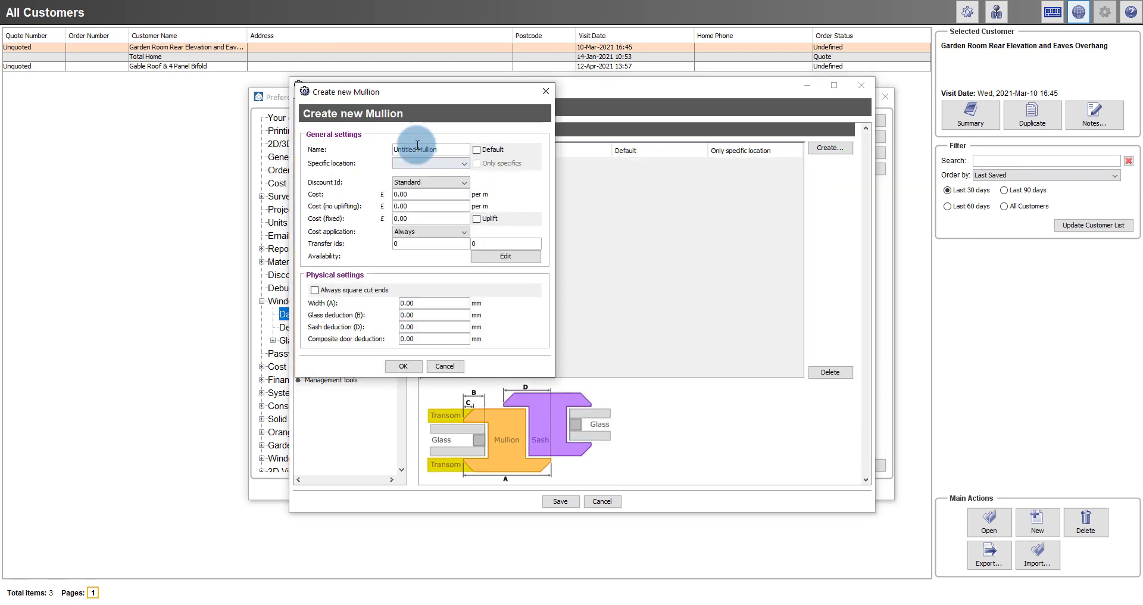
click(395, 150)
text(72mm)
click(420, 303)
text(72)
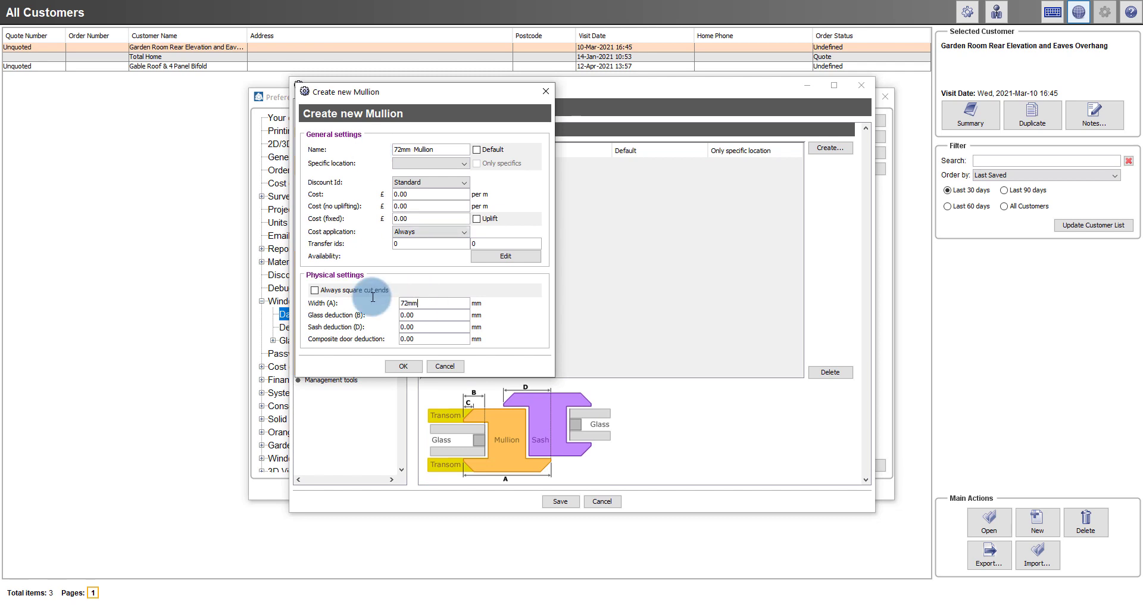
click(411, 315)
text(13)
click(464, 327)
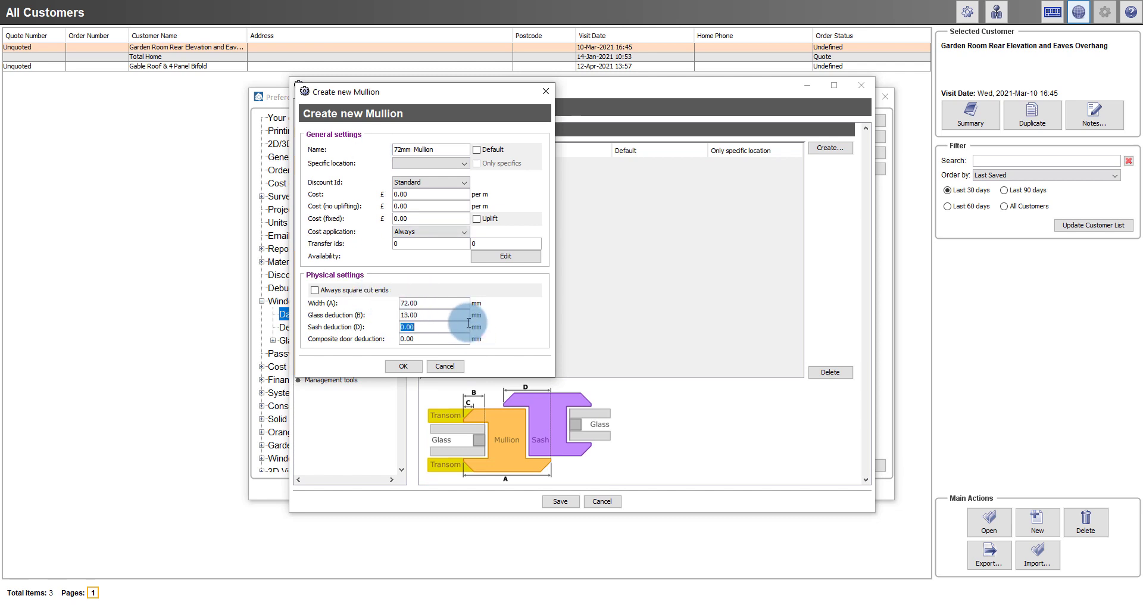
text(28)
click(405, 366)
- Create a second casement mullion named 87mm Mullion with 87 mm width, 13 mm glass deduction and 28 mm sash deduction
click(828, 147)
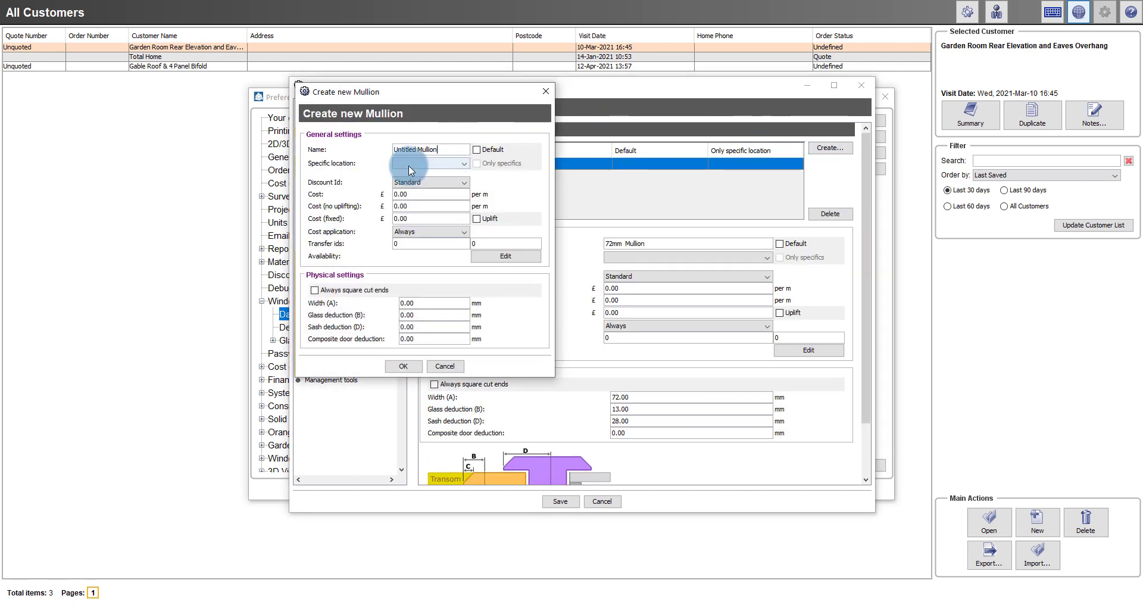
click(380, 151)
double_click(375, 154)
text(87mm)
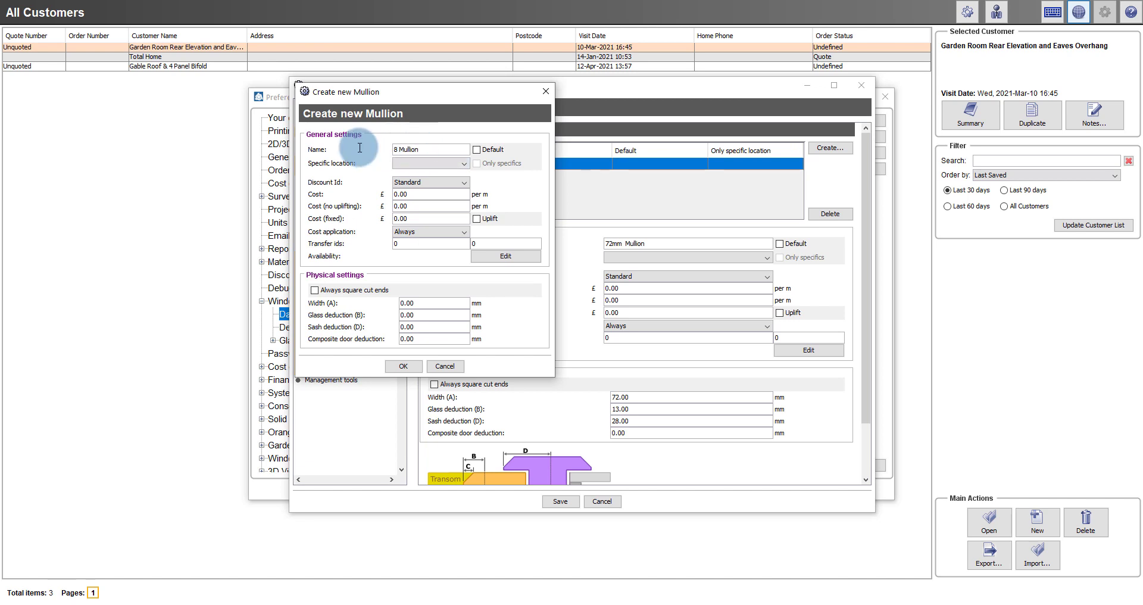
click(410, 303)
text(87.00)
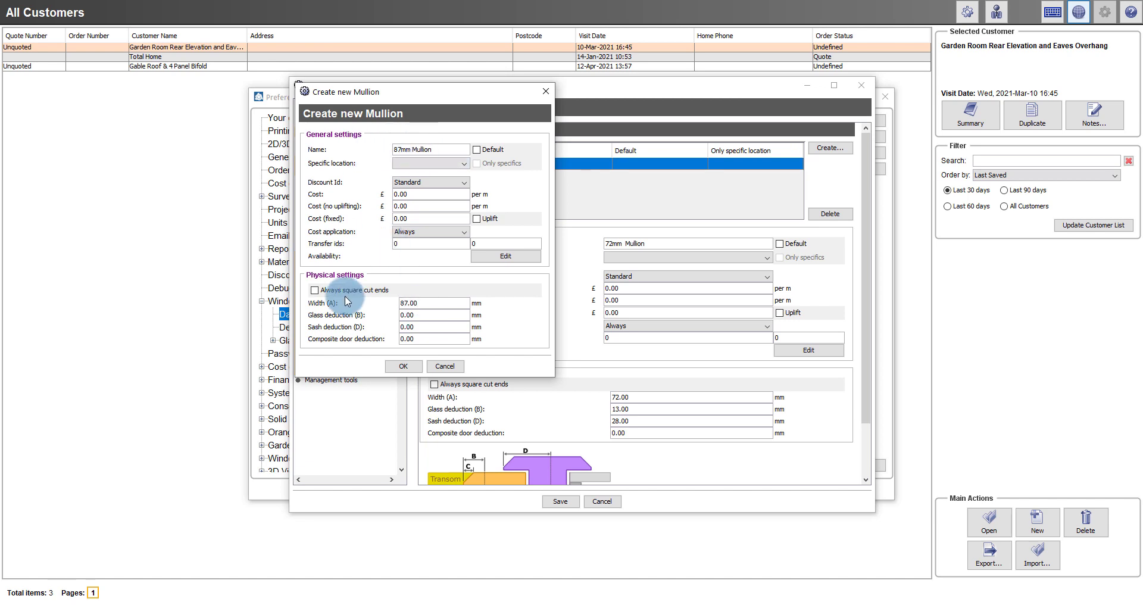
click(411, 314)
text(13.00)
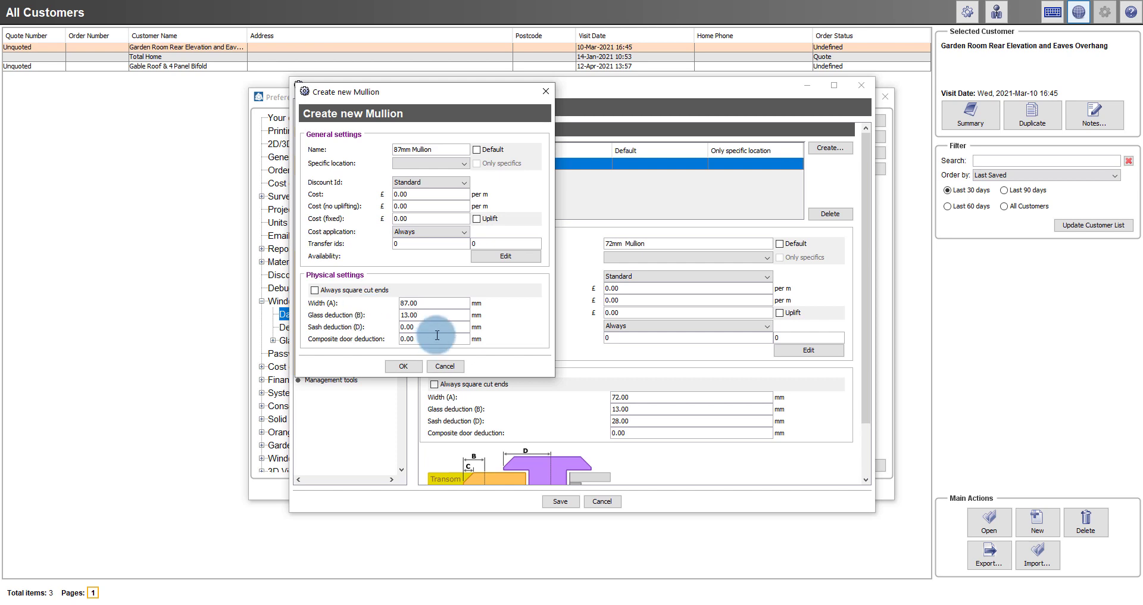
click(436, 329)
text(28.00)
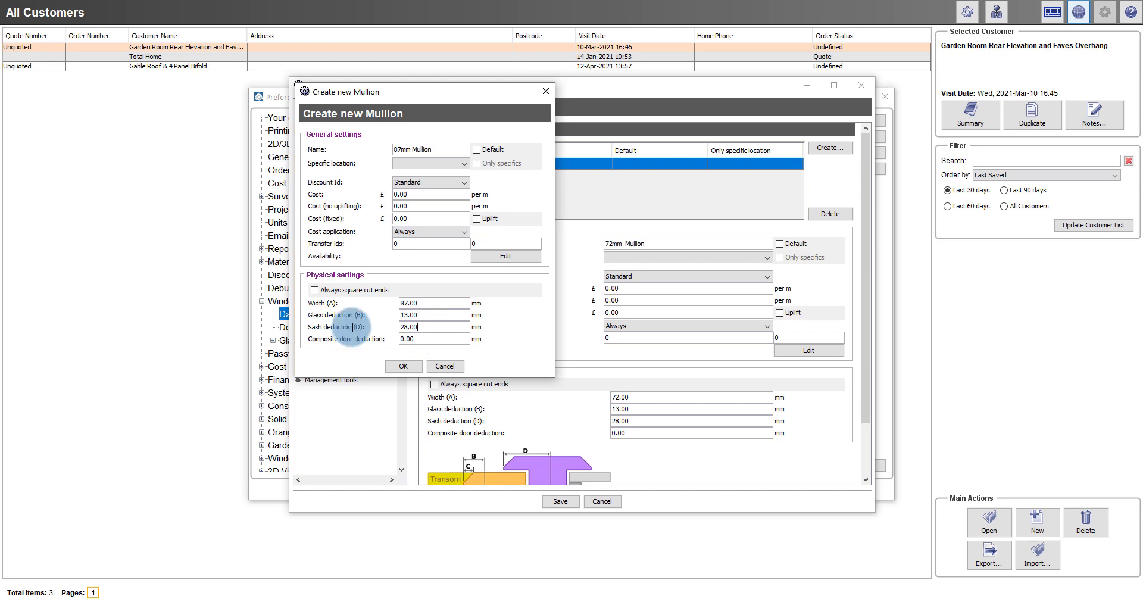
click(401, 365)
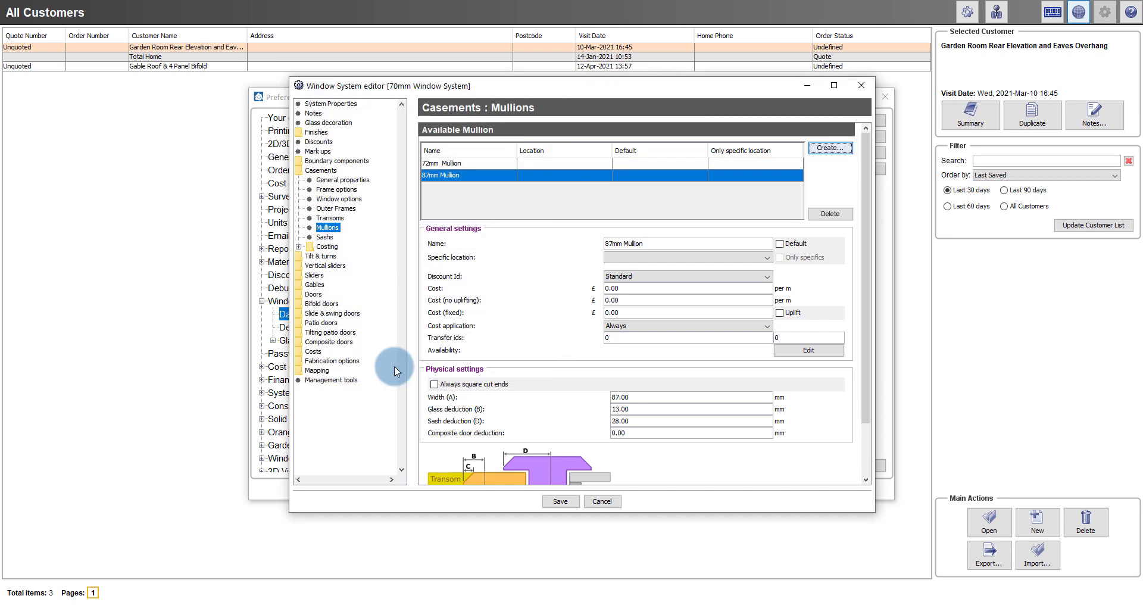
- Start a new casement sash and name it 77mm T Sash
click(324, 237)
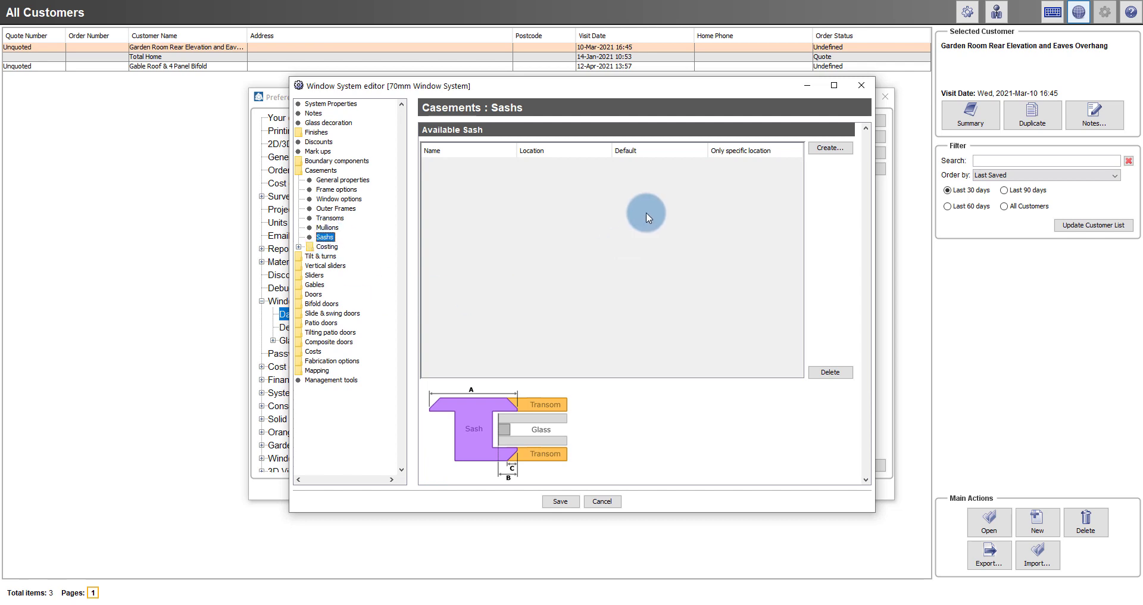
click(827, 147)
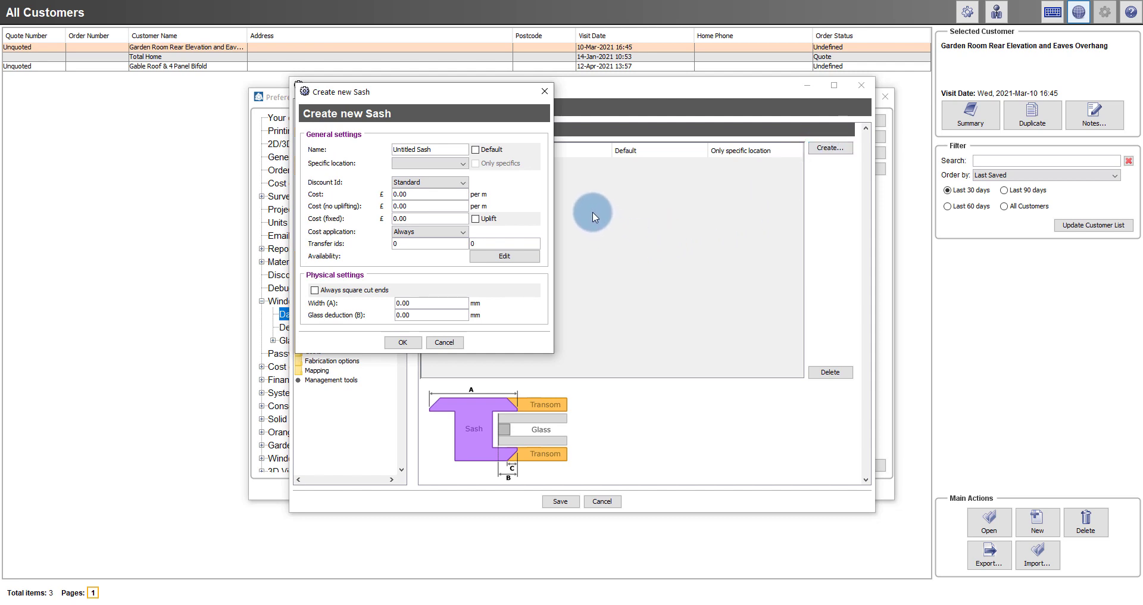
drag(446, 149, 345, 152)
text(77m)
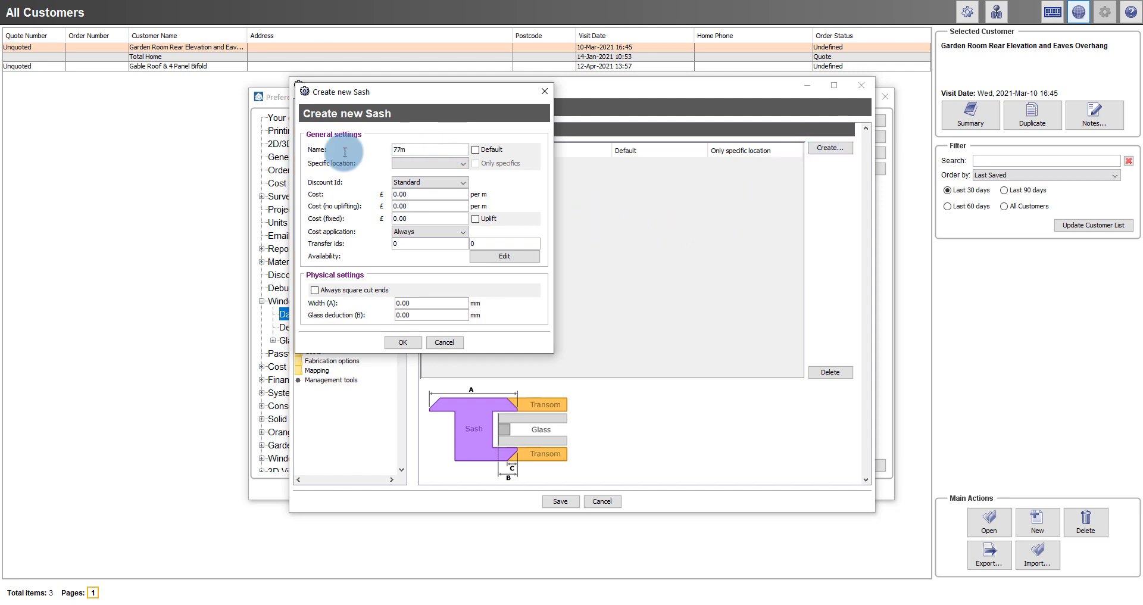
text(m T Sash)
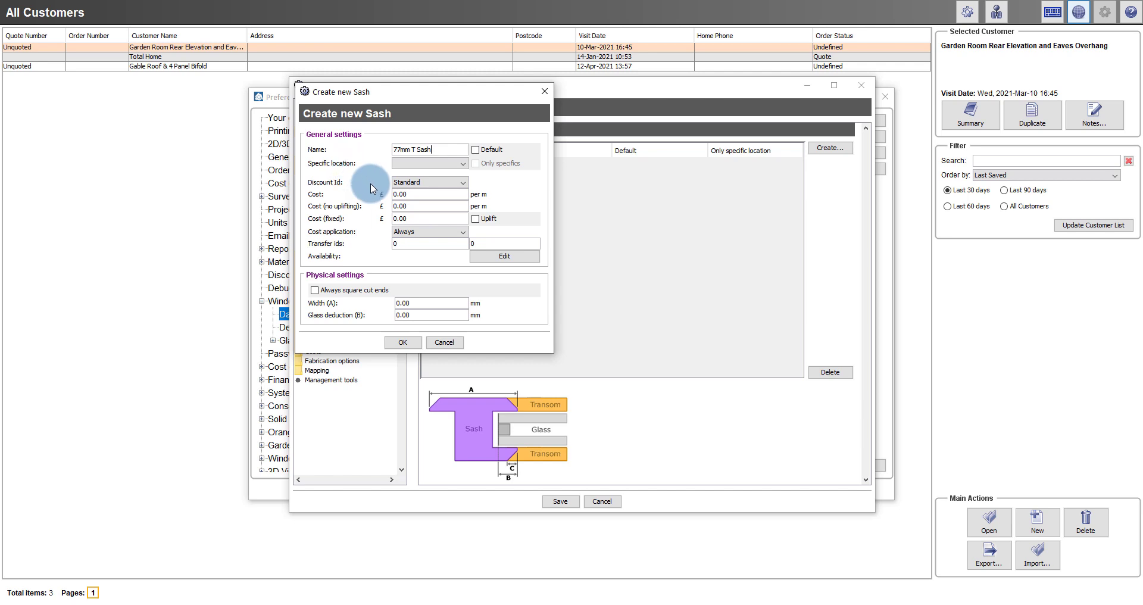
- Make the 77mm T Sash available only if the Glazing Bead frame option is set to Internal Bead
click(504, 257)
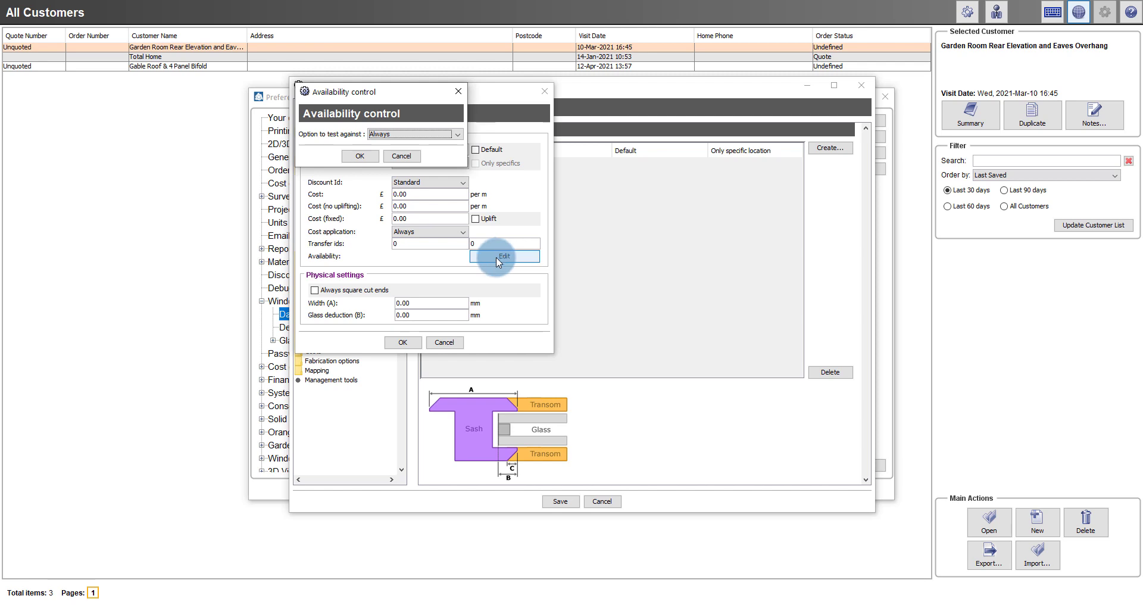
click(444, 136)
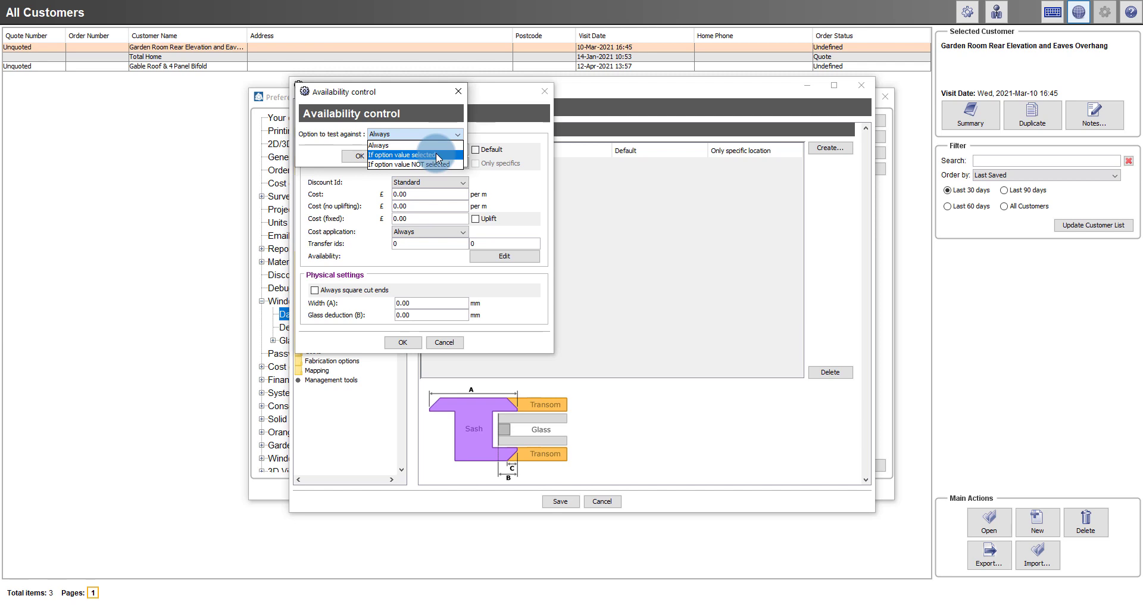
click(435, 152)
click(434, 158)
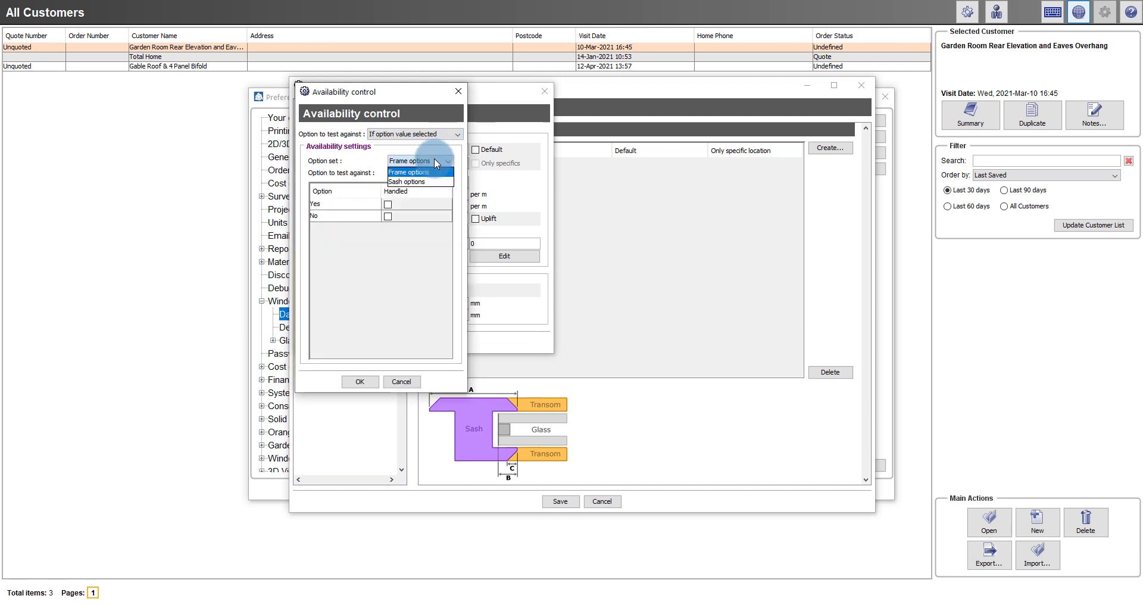
click(434, 158)
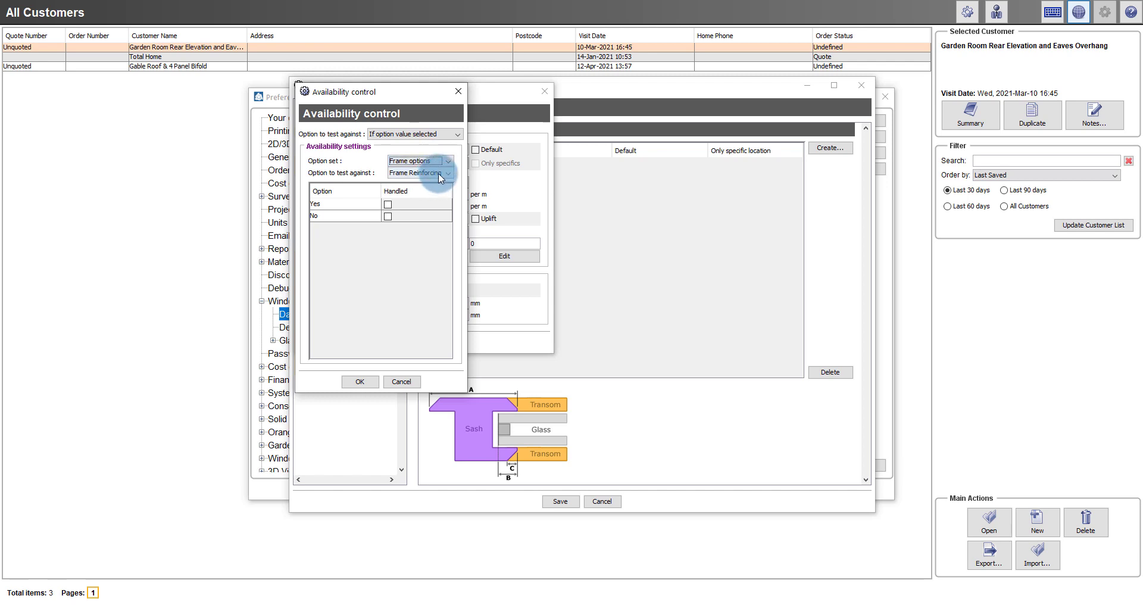
click(440, 175)
click(433, 198)
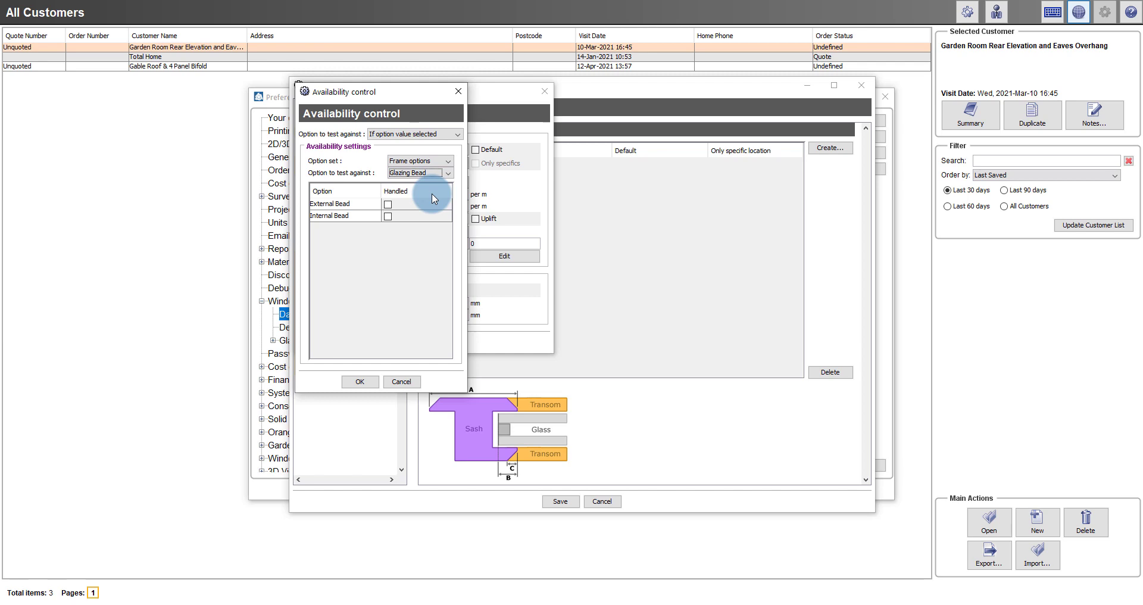
click(388, 216)
click(364, 382)
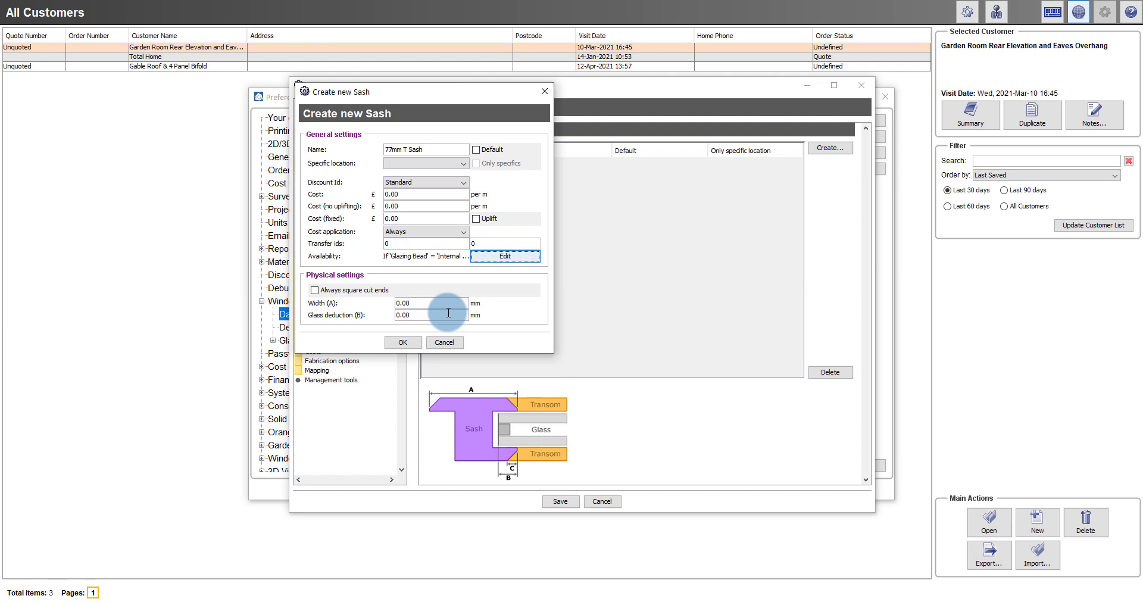
- Set the 77mm T Sash's width to 76.50 mm and glass deduction to 13 mm, and add it to the sashes
click(419, 303)
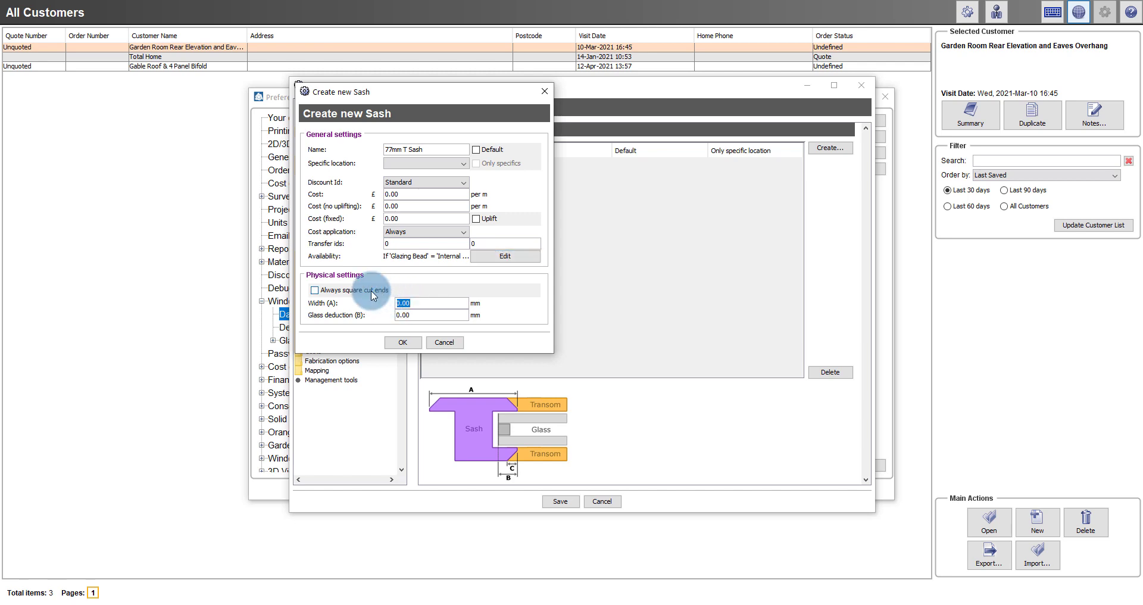
text(76.50)
click(414, 314)
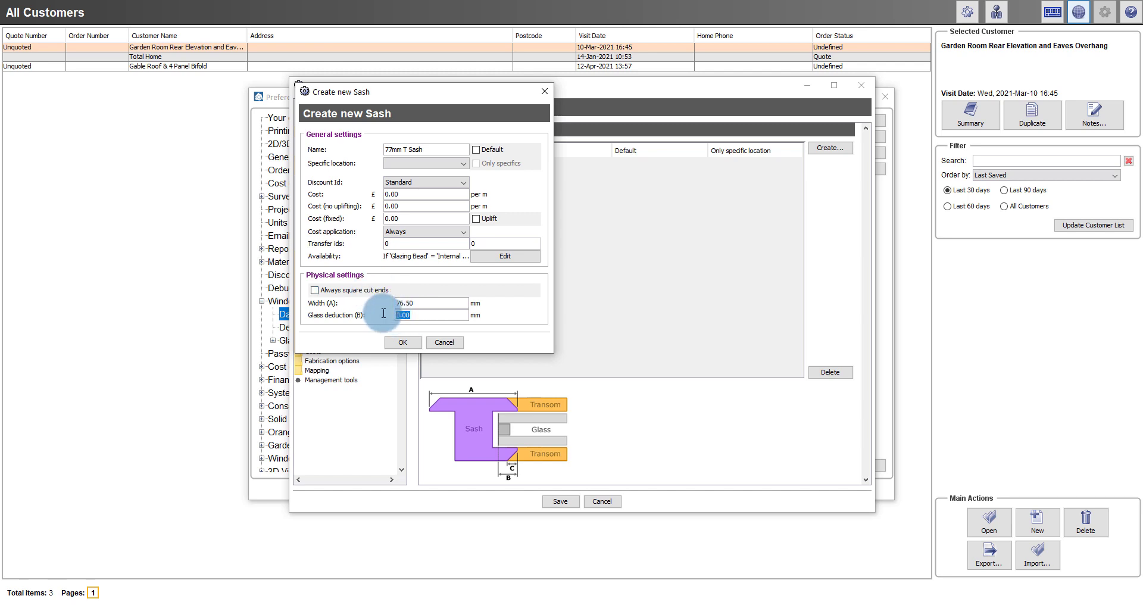
text(13.00)
click(403, 342)
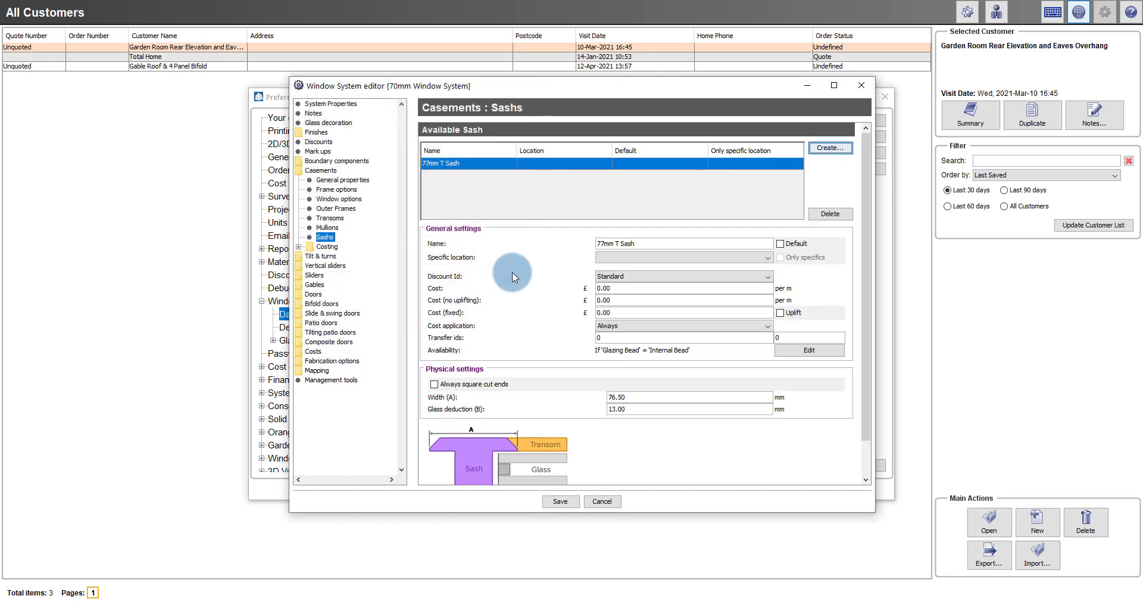
- Start another casement sash and name it 69mm Z Sash
click(829, 148)
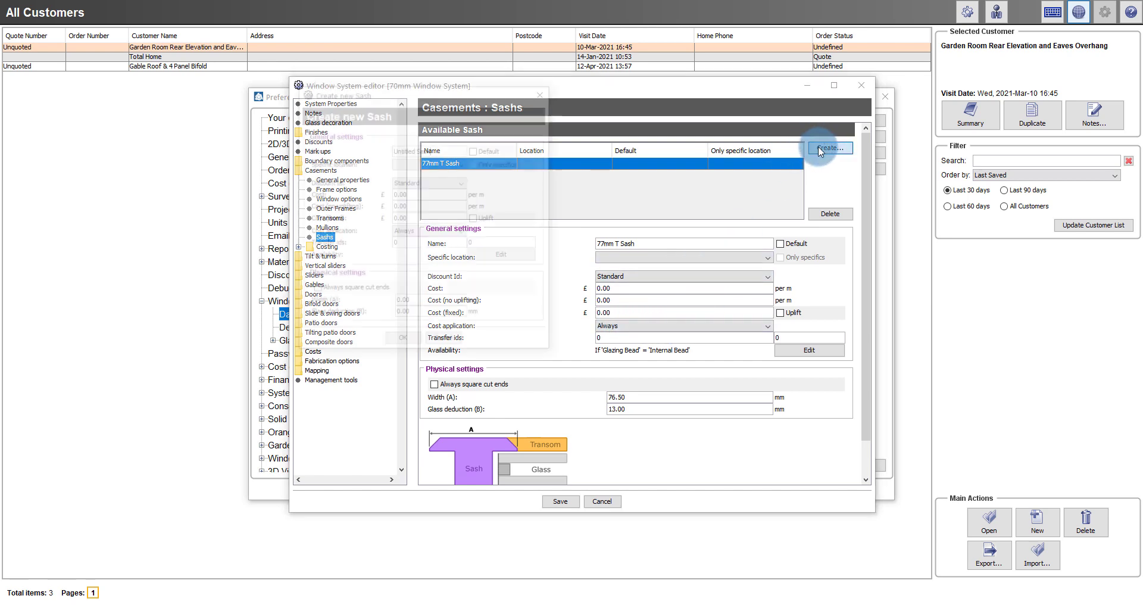
double_click(405, 149)
text(69mm Z)
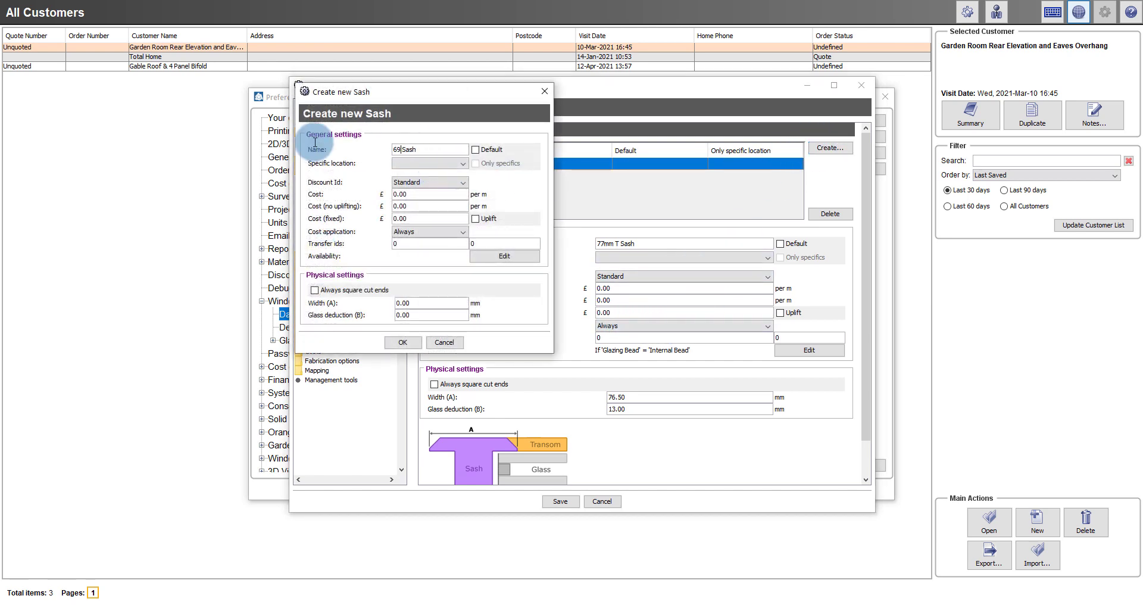
drag(384, 97, 411, 105)
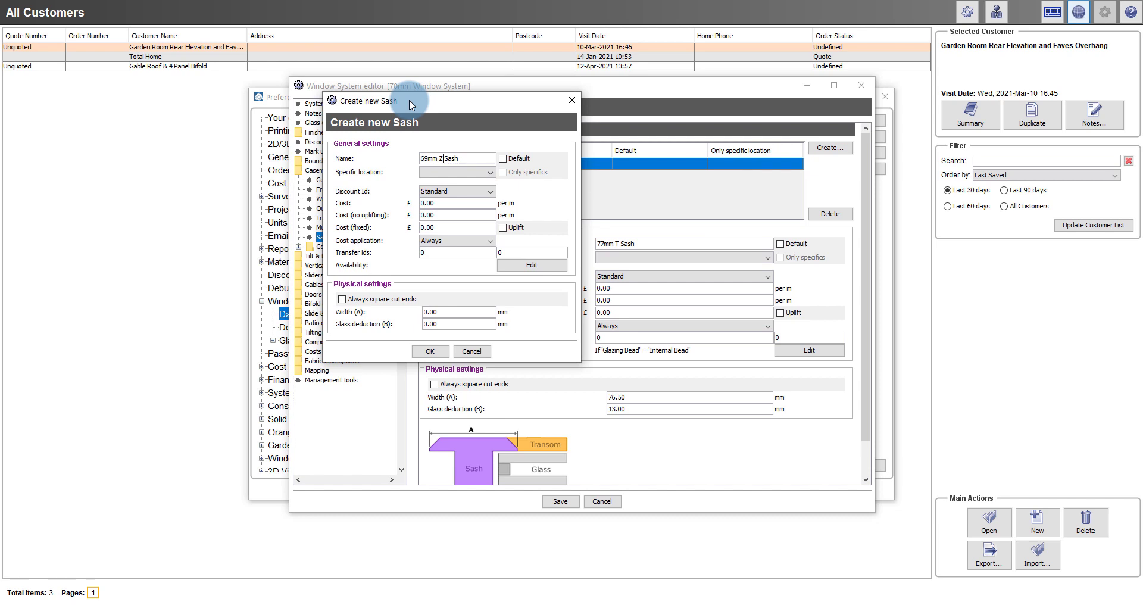
- Make the 69mm Z Sash available only if the Glazing Bead frame option is set to External Bead
click(518, 266)
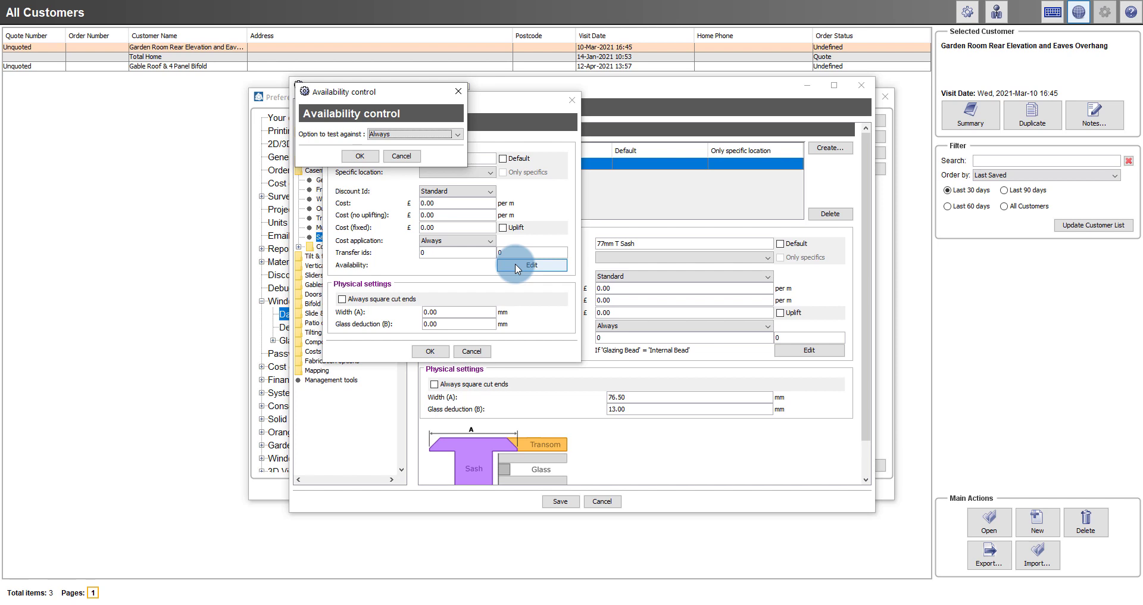
click(391, 134)
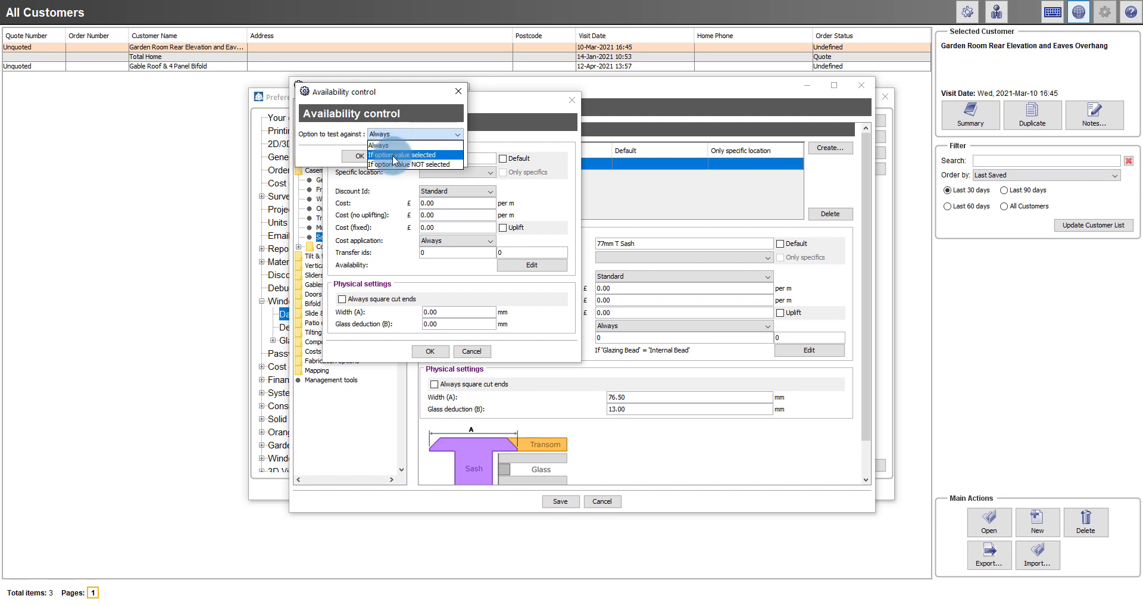
click(392, 156)
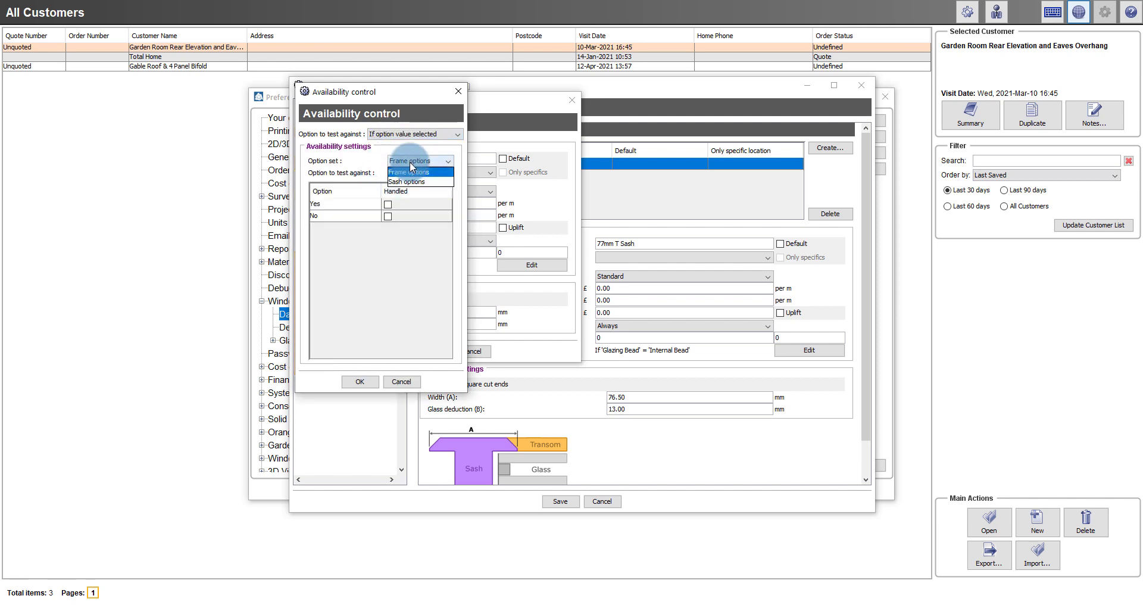
click(412, 172)
click(387, 196)
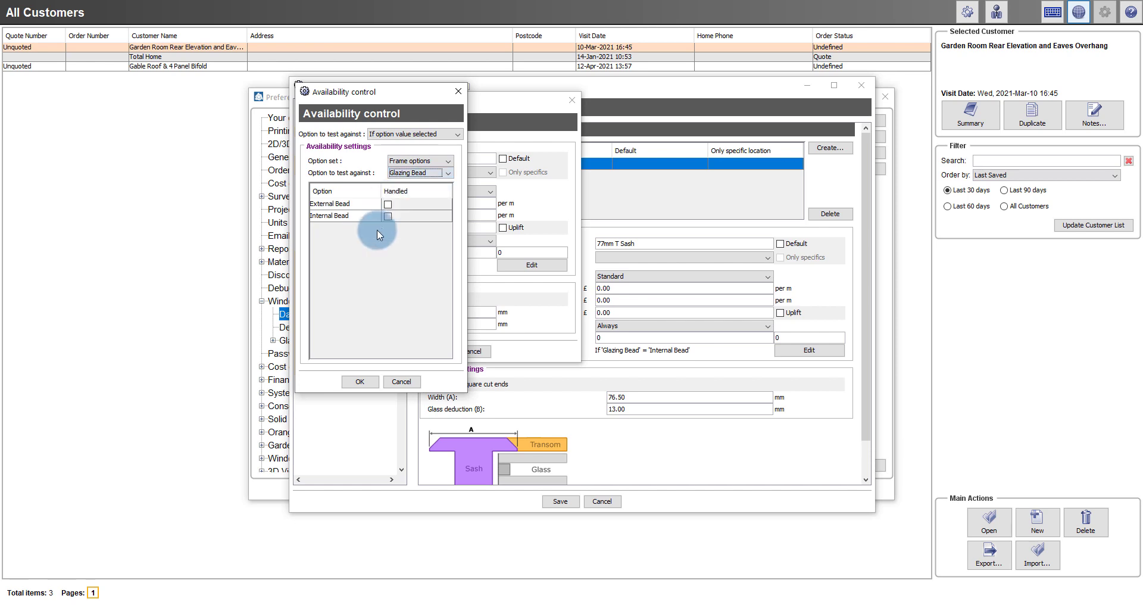
click(387, 205)
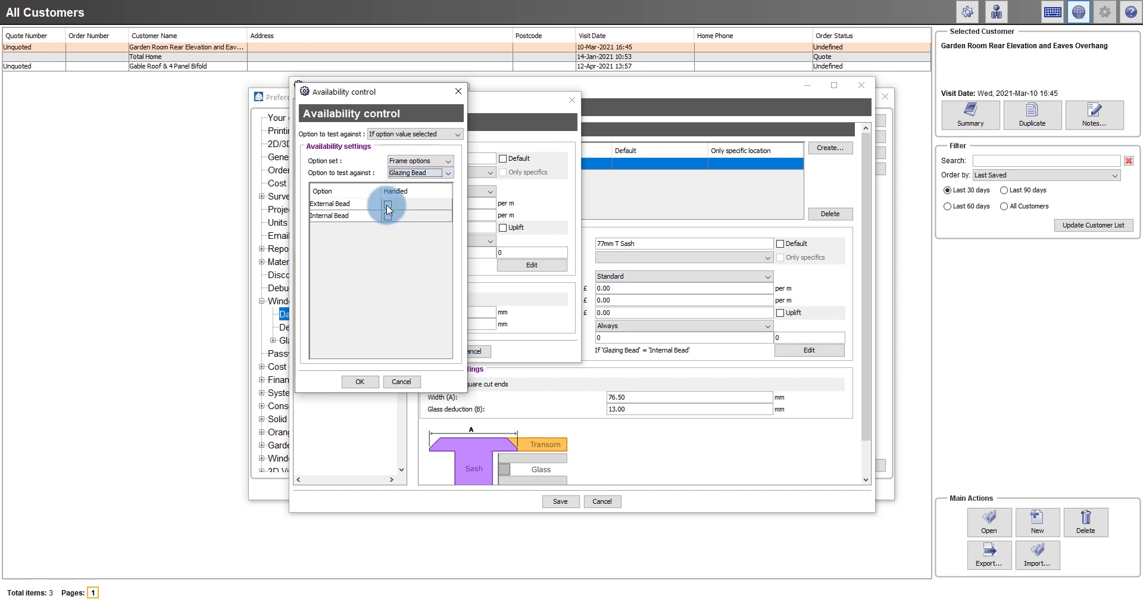
click(359, 382)
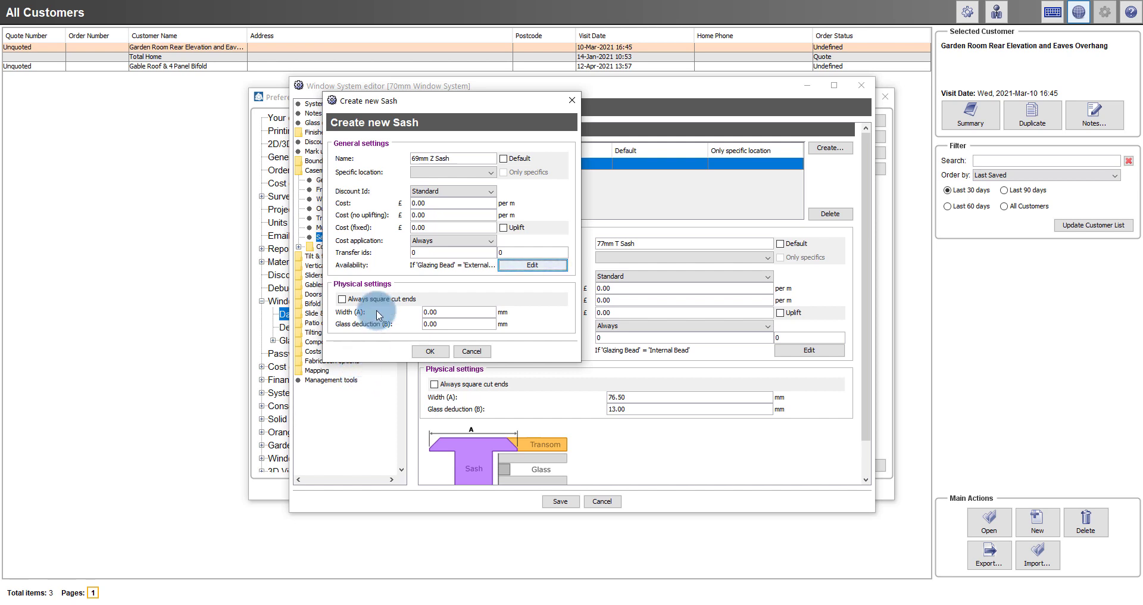
- Set the 69mm Z Sash's width to 68.50 mm and glass deduction to 13 mm, and add it to the sashes
drag(434, 313, 418, 311)
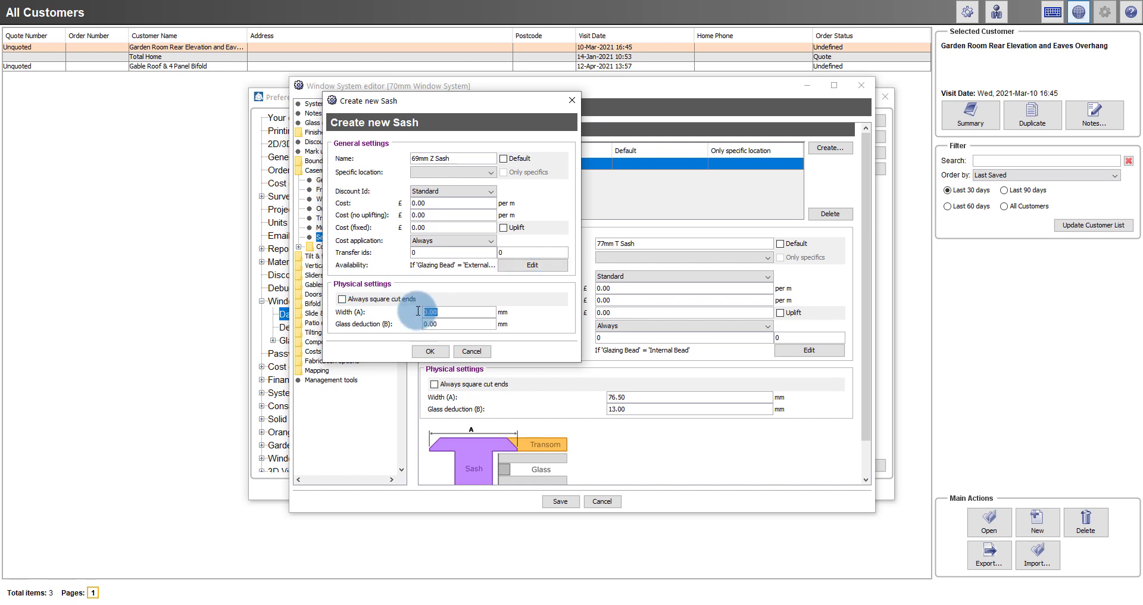
text(68.50)
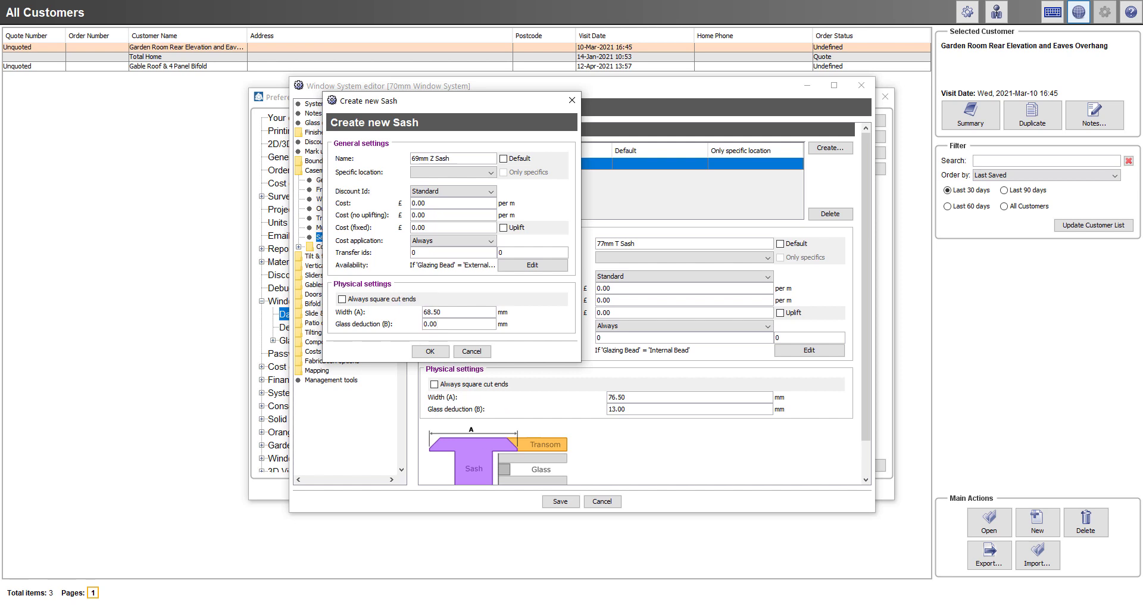
key(BackSpace)
key(BackSpace)
key(BackSpace)
key(BackSpace)
text(13.0)
click(431, 351)
- Review the casement costing pages for finish mark-ups, arched head styles and raked head styles
double_click(328, 246)
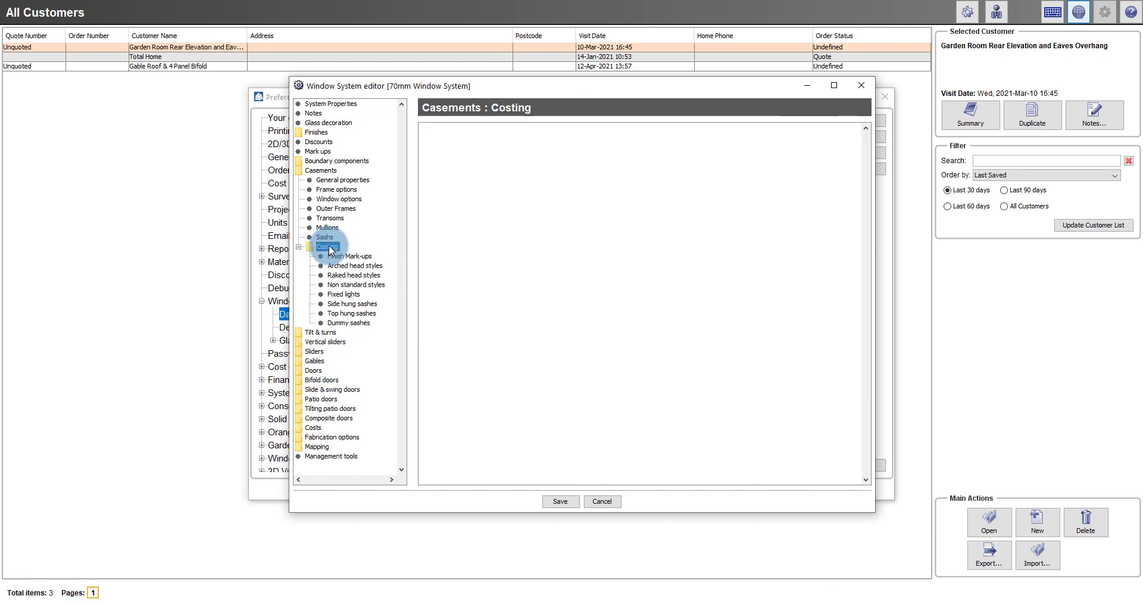
click(351, 257)
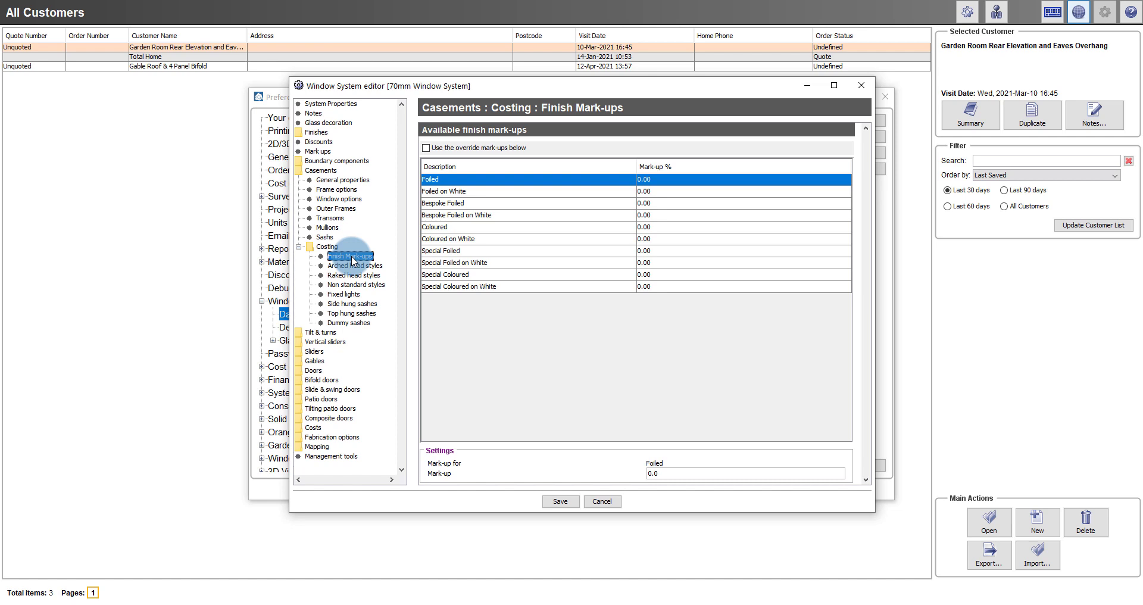
click(356, 266)
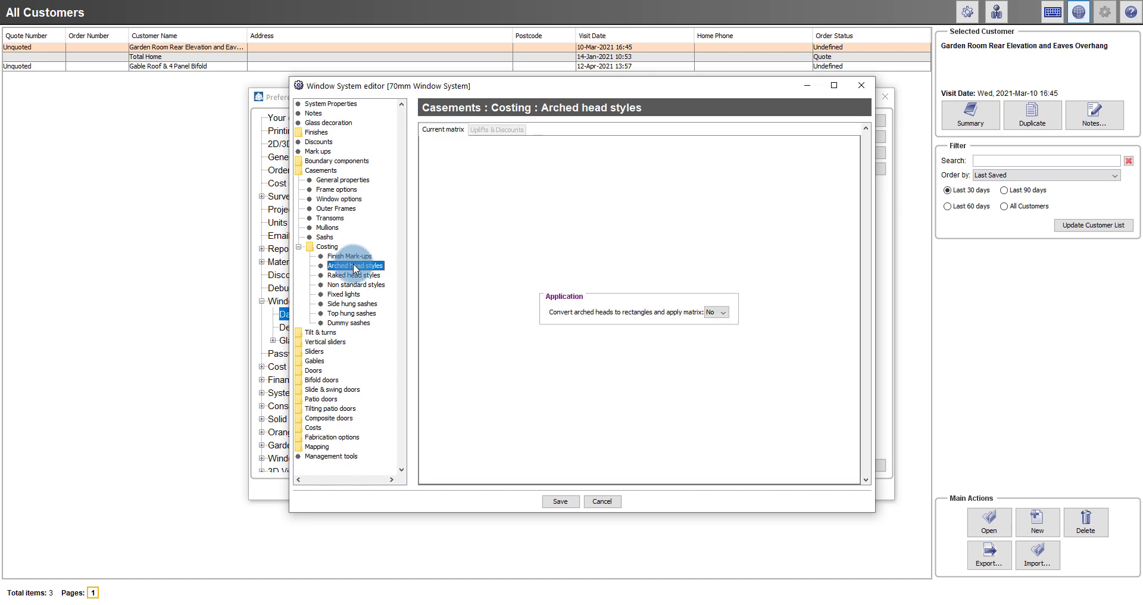
click(353, 275)
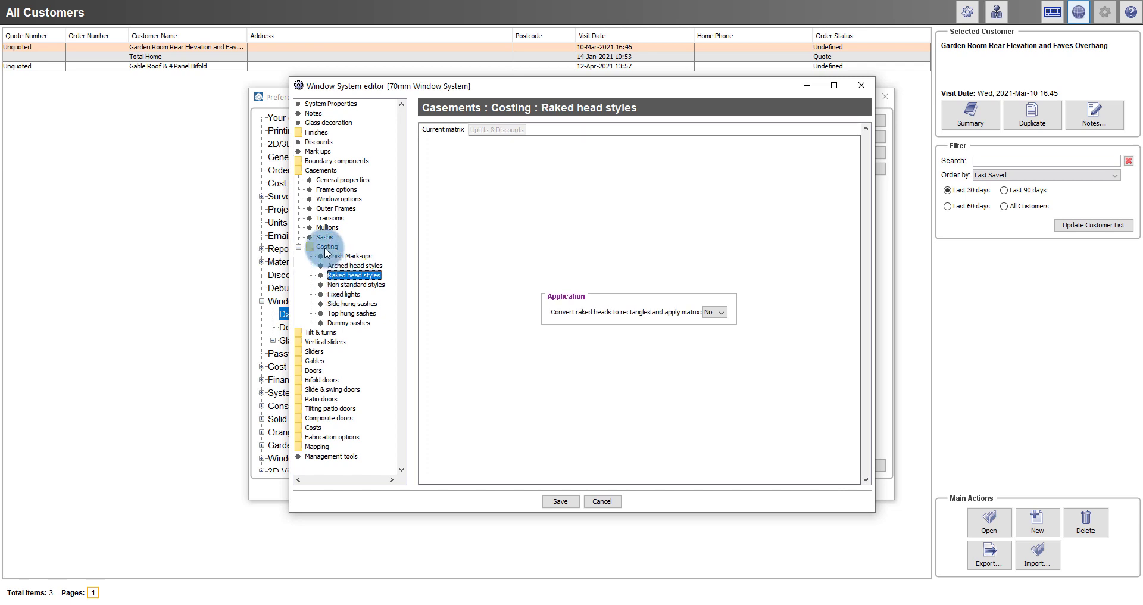
double_click(326, 248)
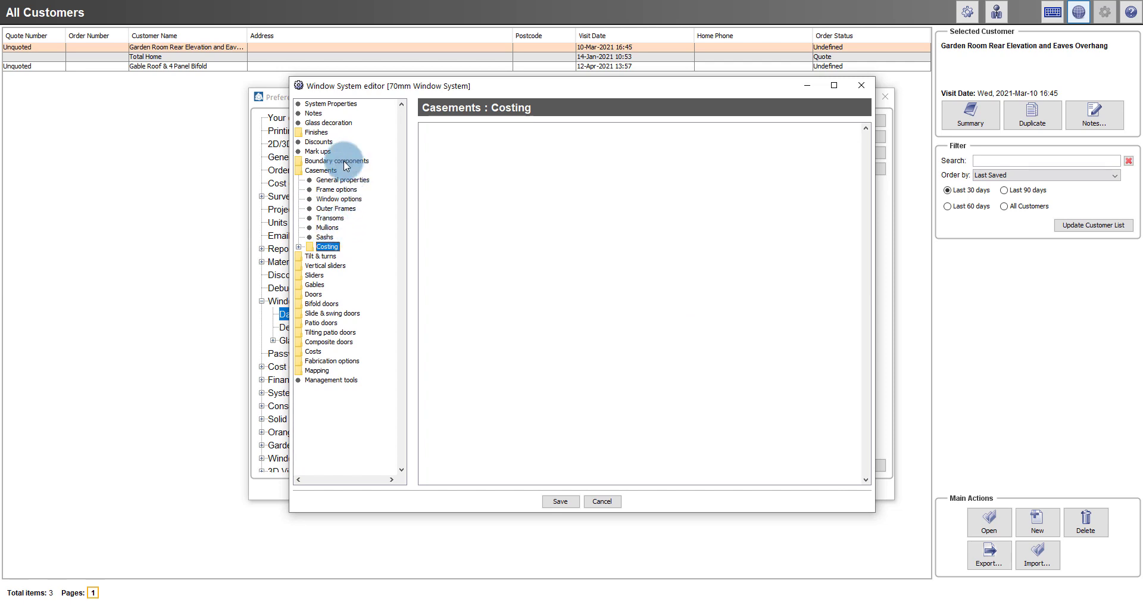
- Start an on/off frame option in the Doors section and name it Frame Reinforcing
double_click(315, 295)
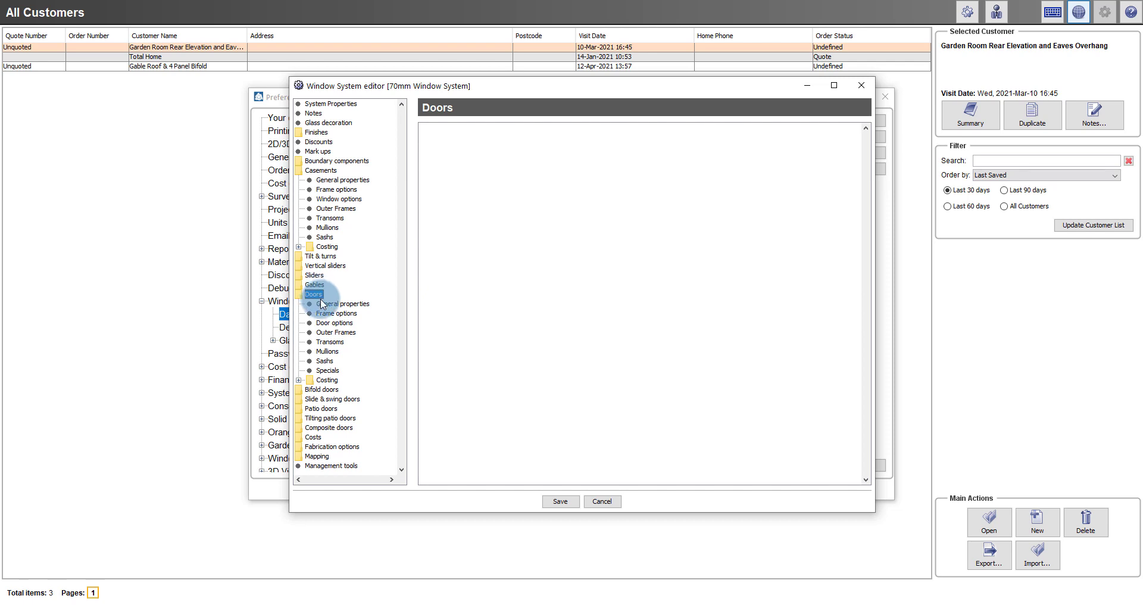
click(324, 305)
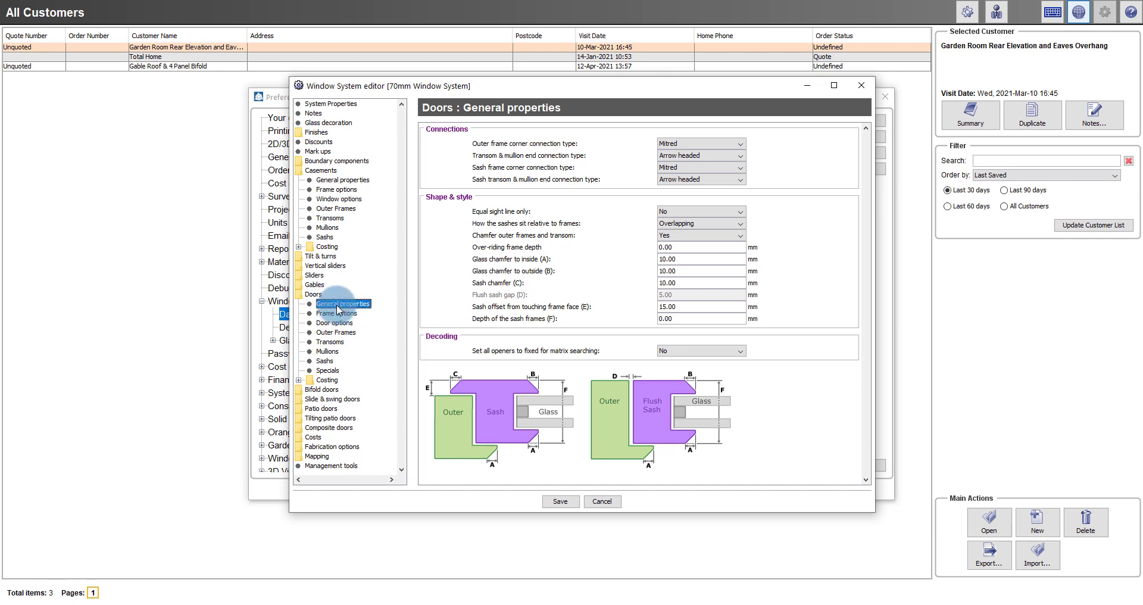
click(337, 314)
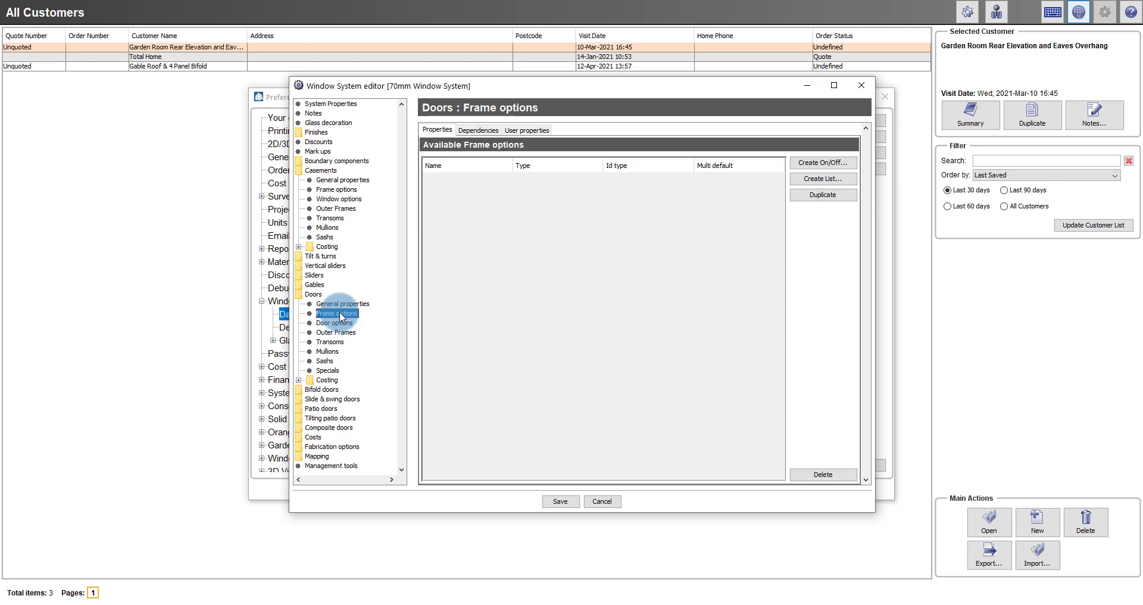
click(824, 162)
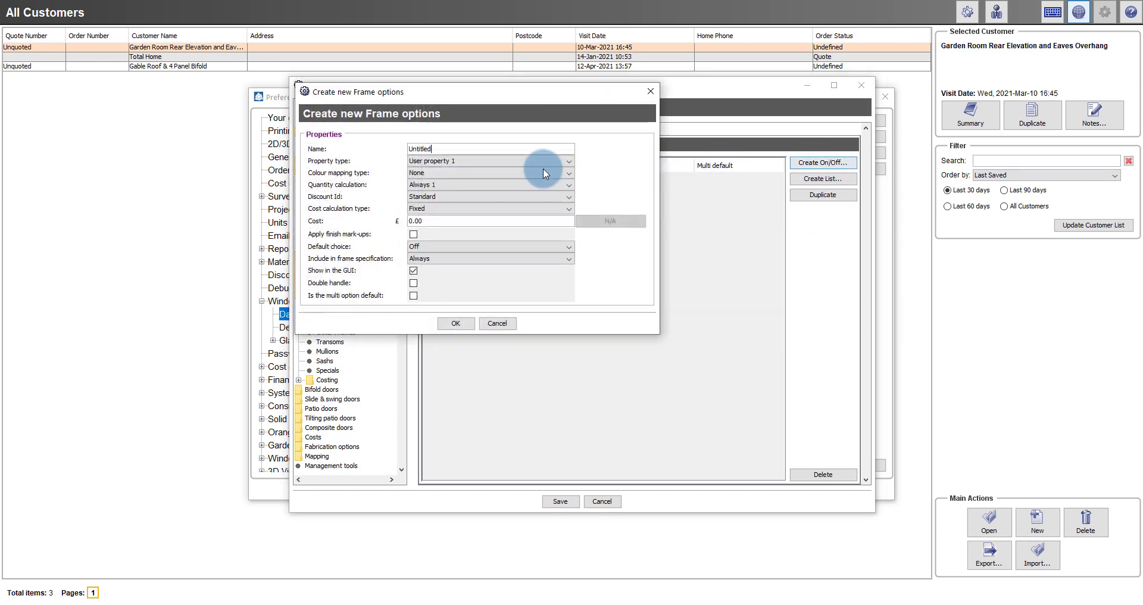
double_click(434, 148)
text(Frame )
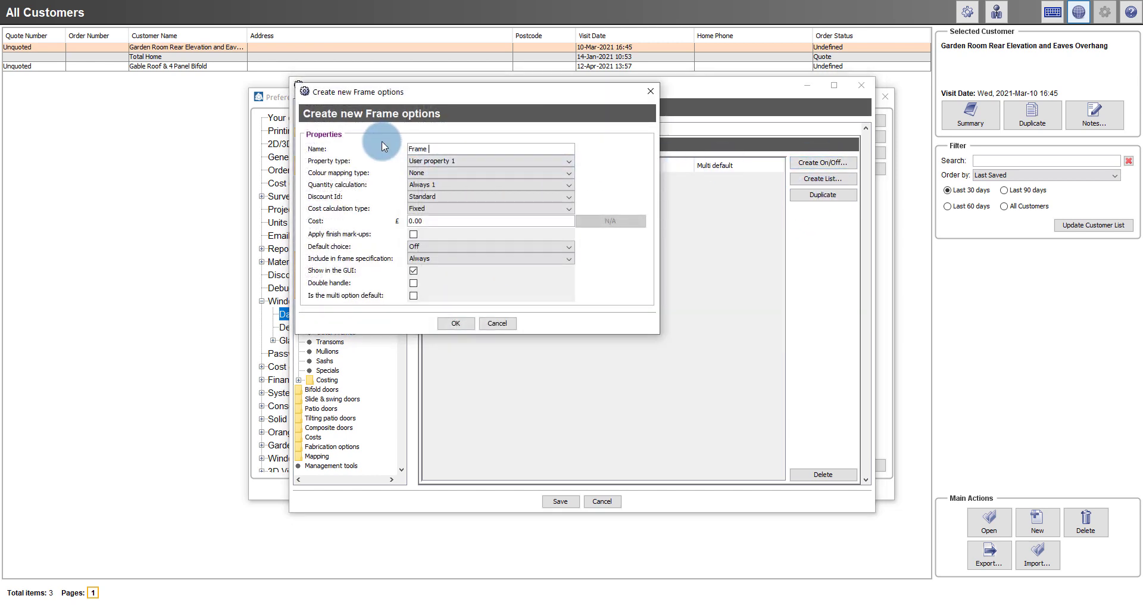
text(Reinforcing)
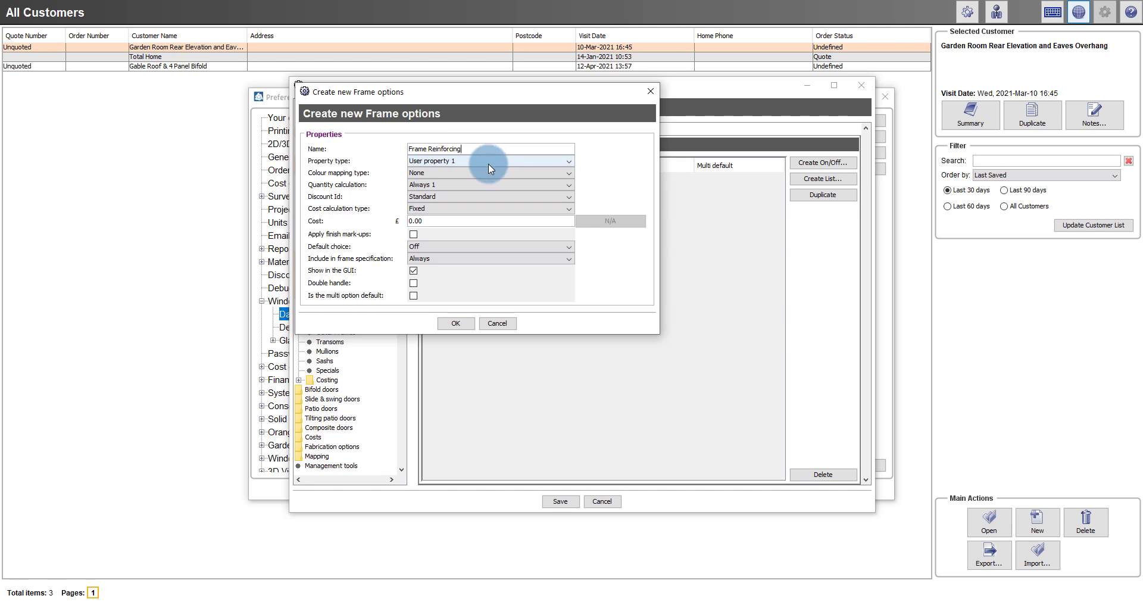
- Cost Frame Reinforcing as Basic Matrix (% of) at 5% and add it to the door frame options
click(567, 209)
scroll(563, 249, down, 3)
click(557, 255)
text(5)
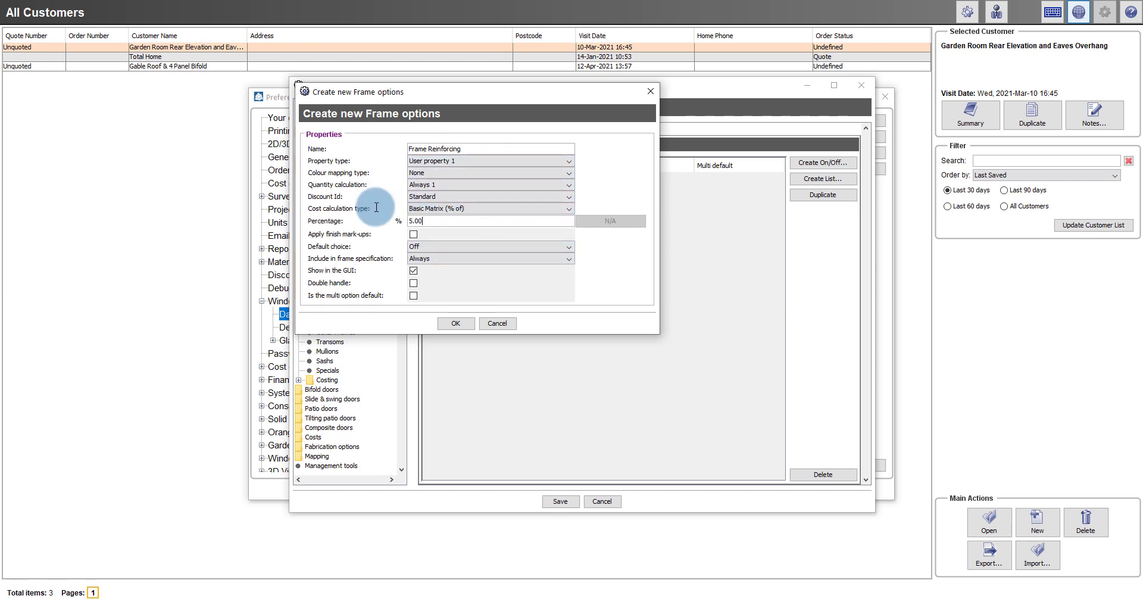
click(456, 323)
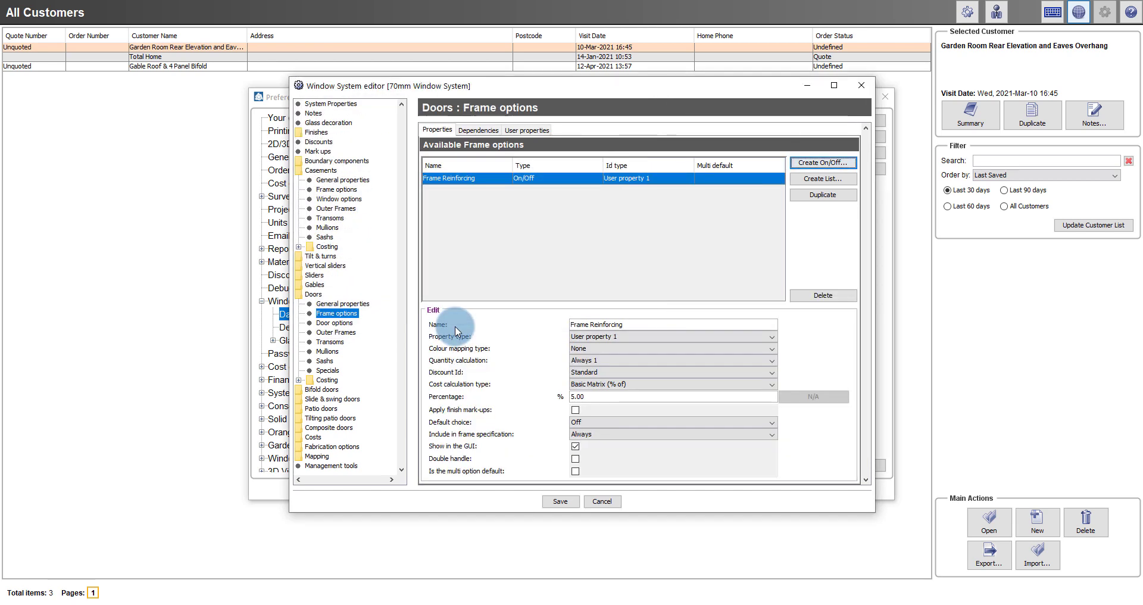
- Start a list-type door frame option named Glazing Bead with the property type User property 2
click(822, 163)
key(ctrl+a)
text(Glazing Bea)
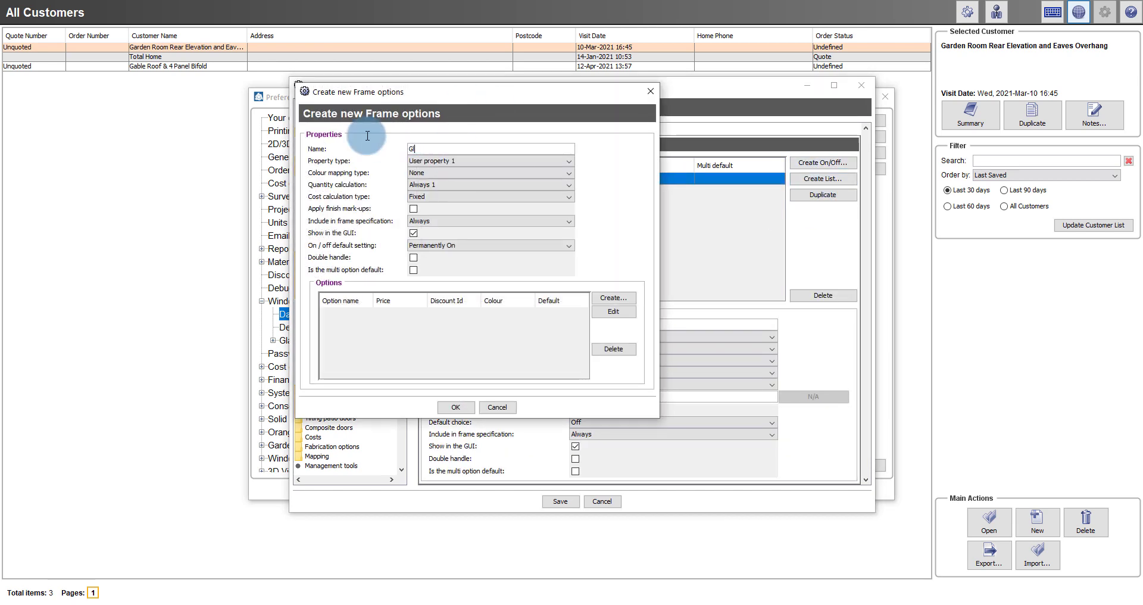
click(456, 161)
click(455, 180)
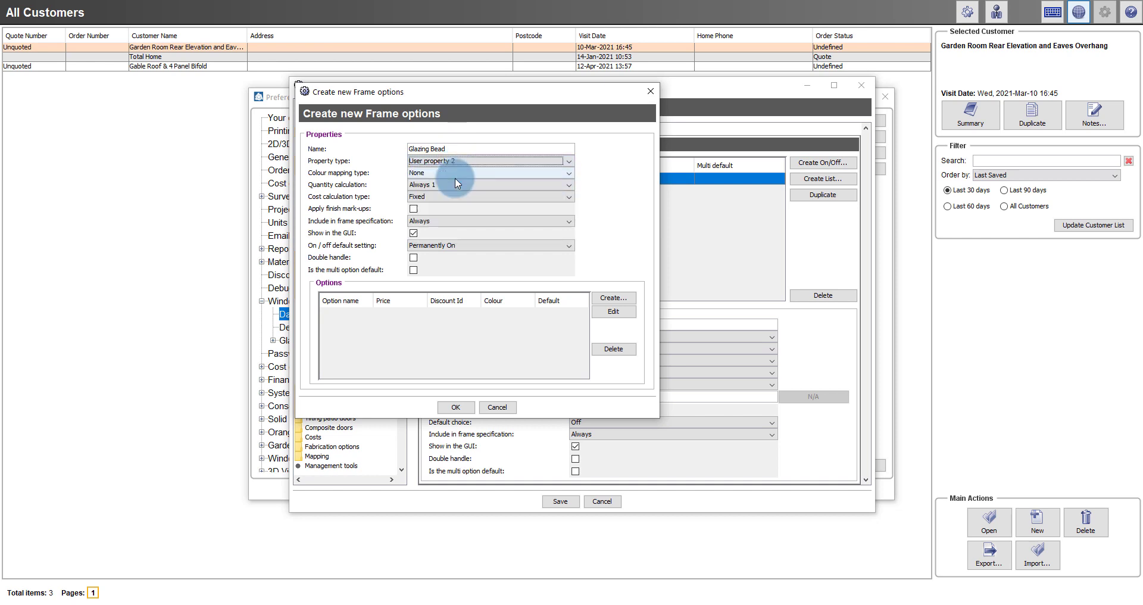
- Give Glazing Bead the choices Internal Bead, as default, and External Bead, and add it to the door frame options
click(613, 297)
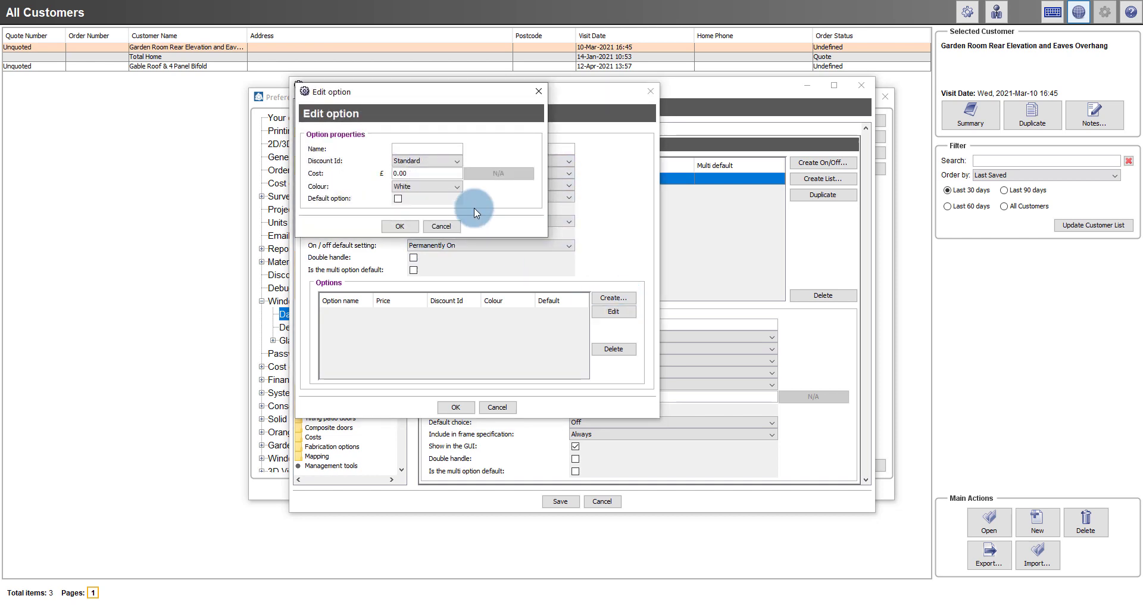
text(Internal Bead)
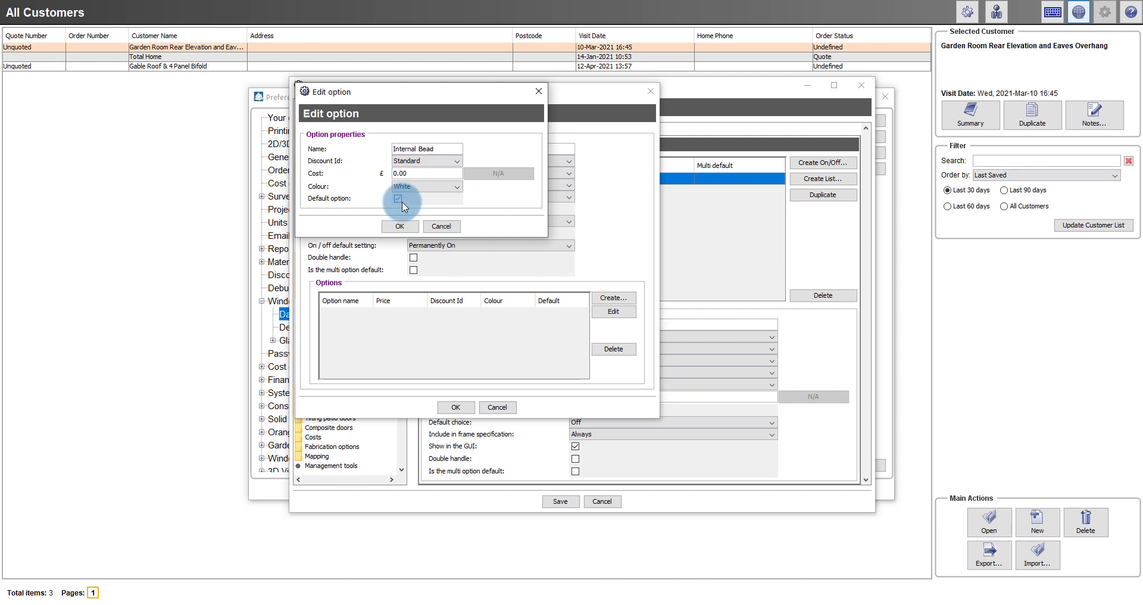
click(400, 226)
click(612, 297)
text(rnal Bead)
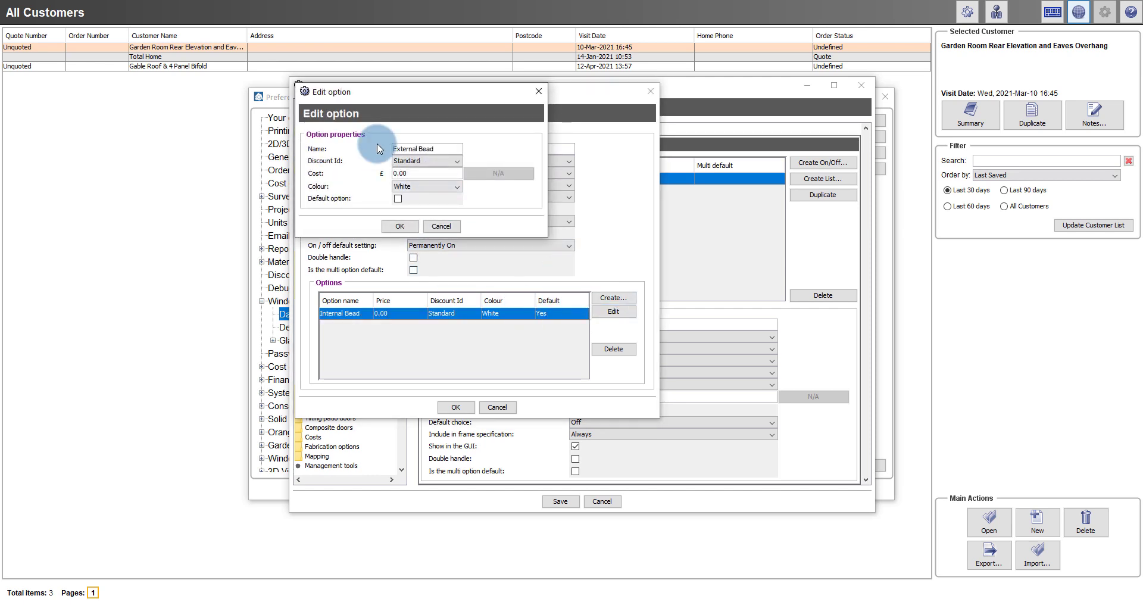
click(399, 226)
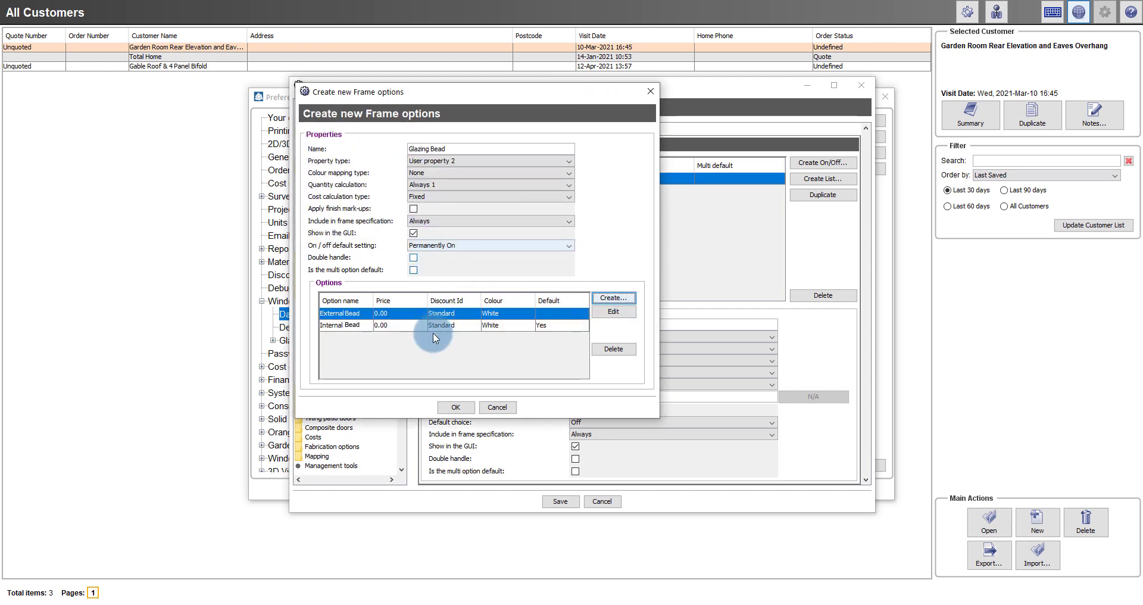
click(452, 407)
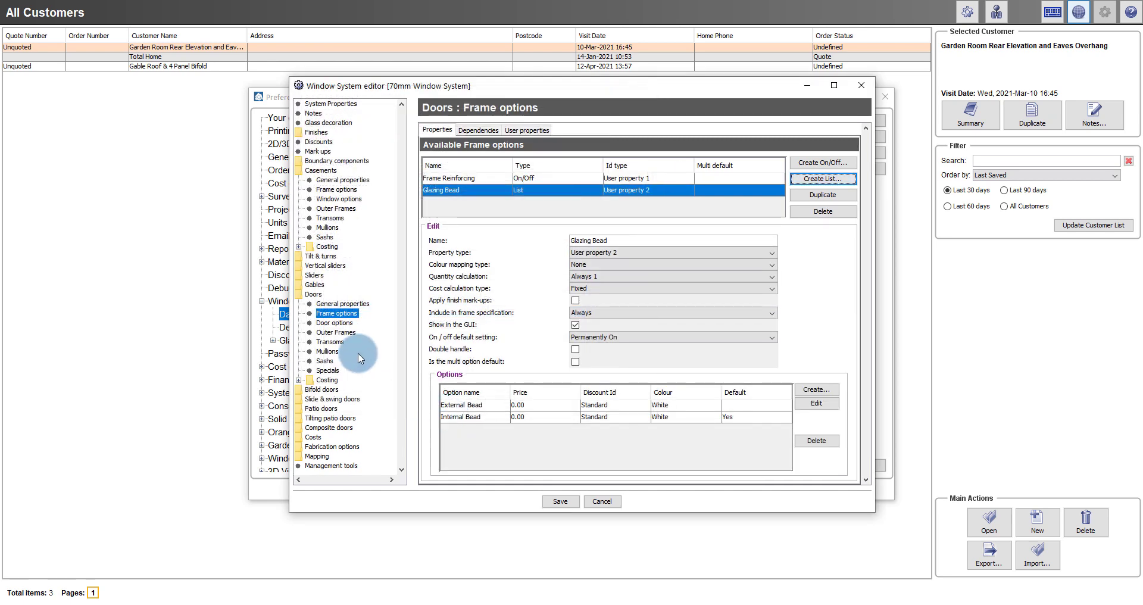
- Start a list-type door option named Door Handle with the property type Door handle
click(337, 323)
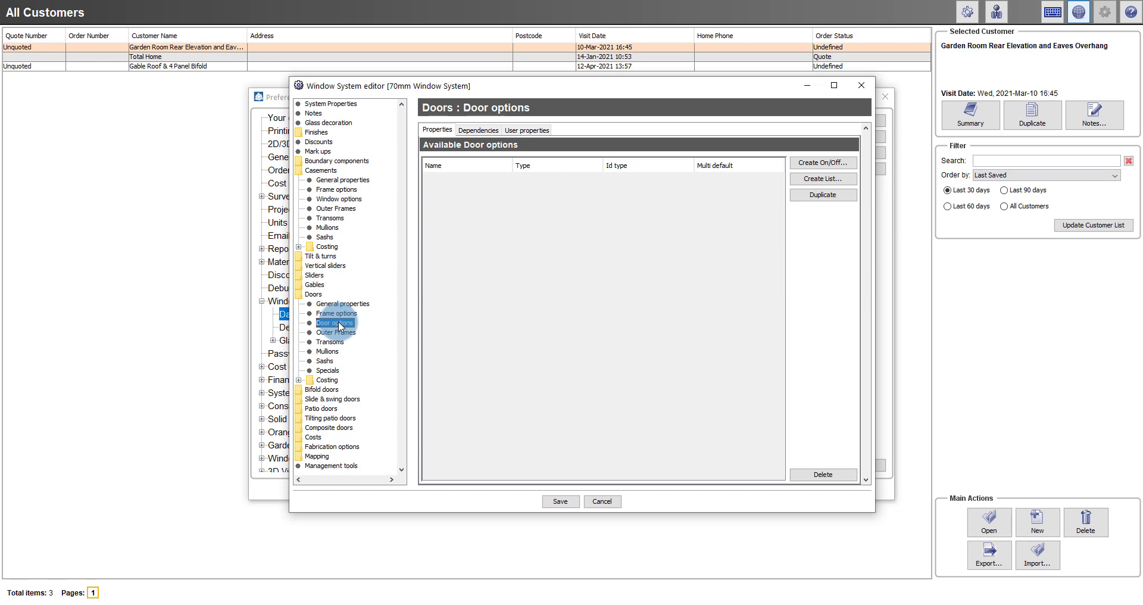
click(830, 179)
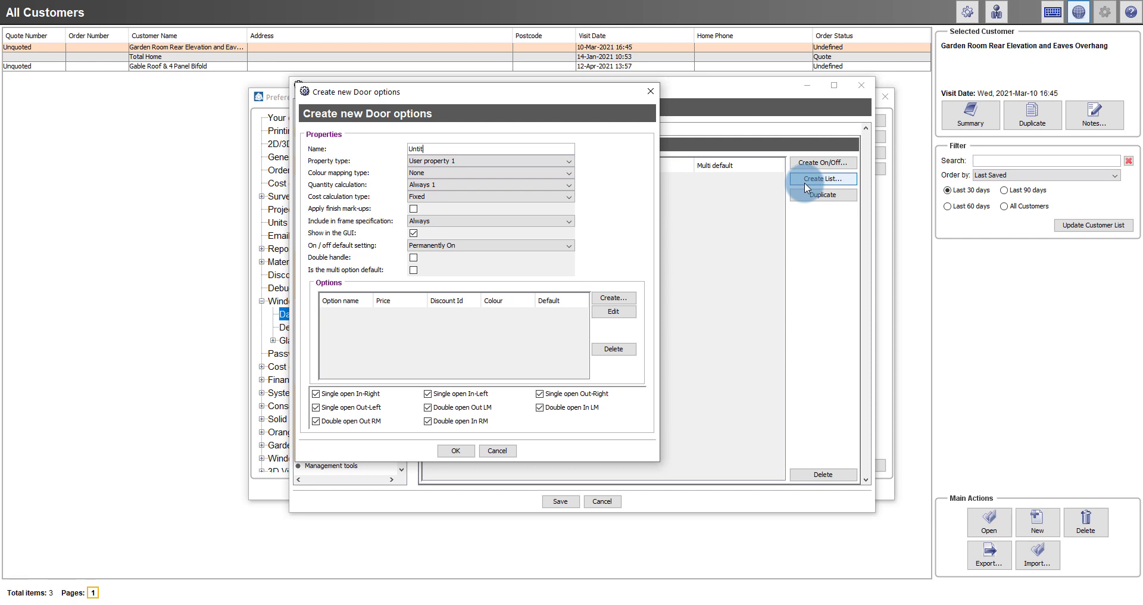
key(BackSpace)
key(BackSpace)
key(BackSpace)
key(BackSpace)
key(BackSpace)
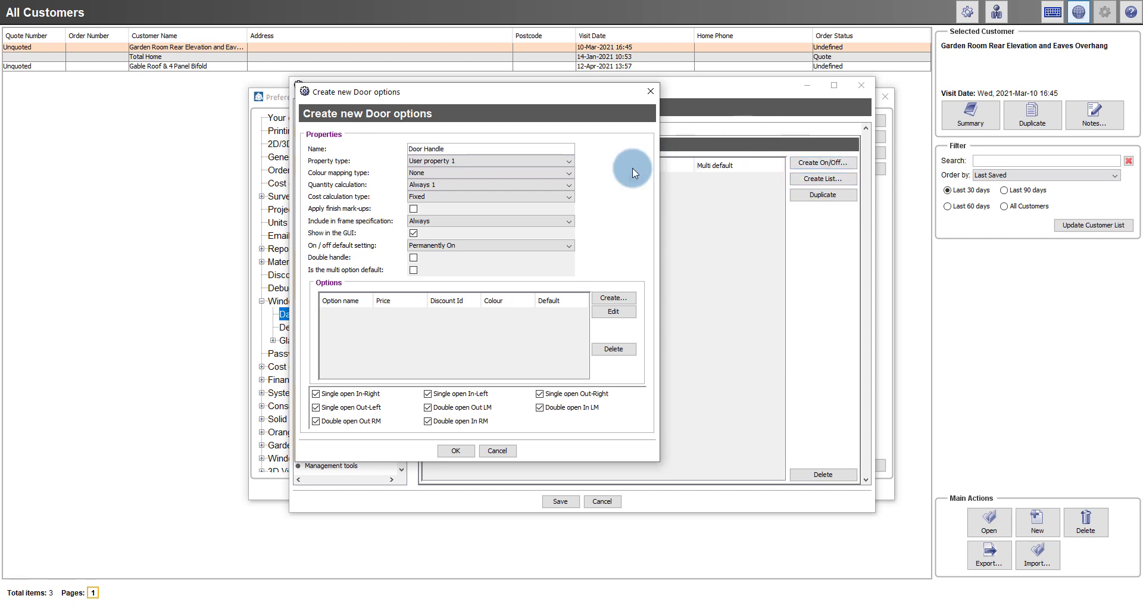
click(560, 162)
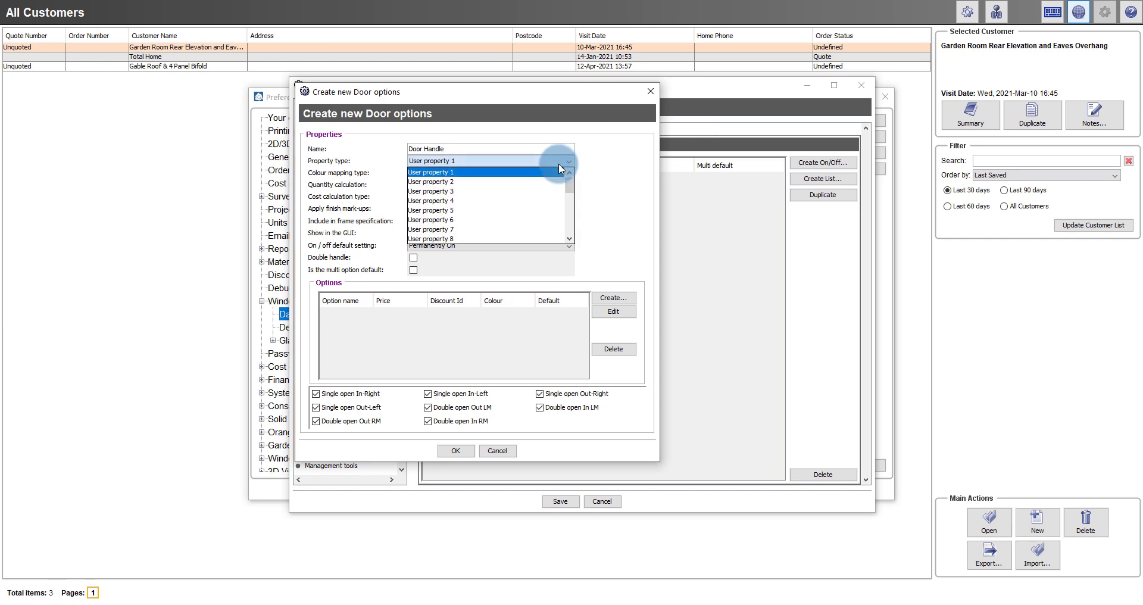
drag(570, 185, 567, 216)
click(534, 225)
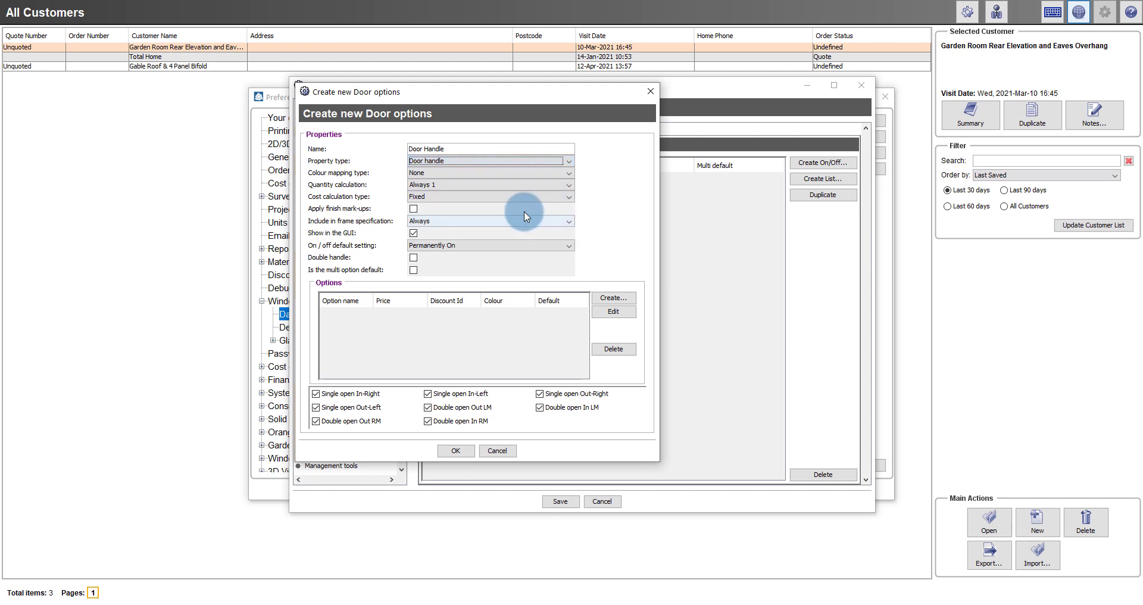
- Map the Door Handle option to the external colour and enable its double handle setting
click(523, 172)
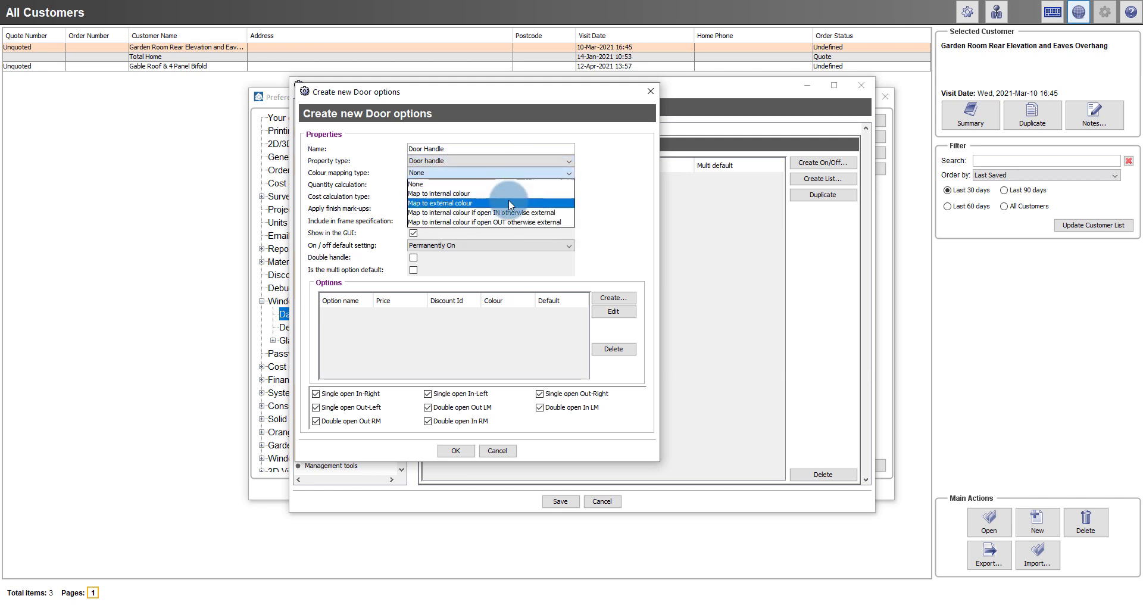
click(508, 202)
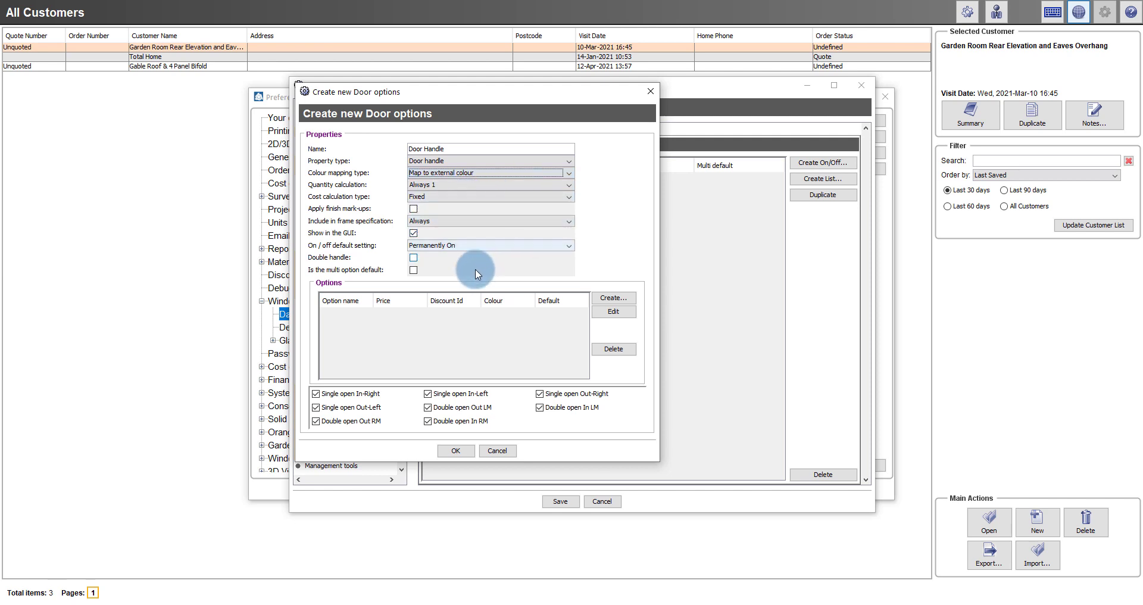
click(413, 258)
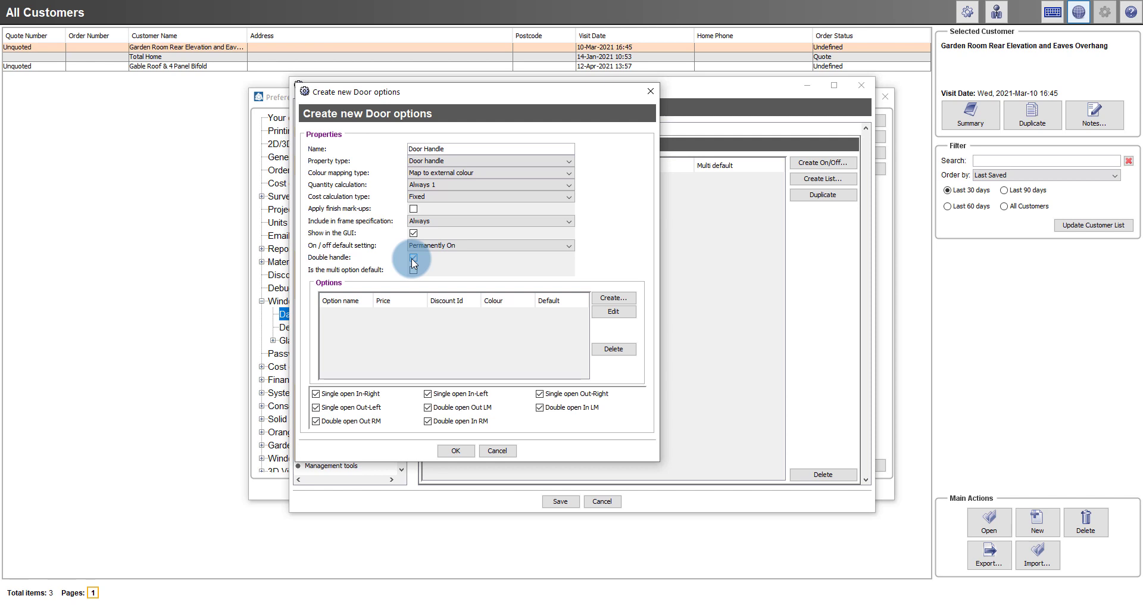
- Add White to the Door Handle choices as the default, at a cost of £2.50
click(622, 297)
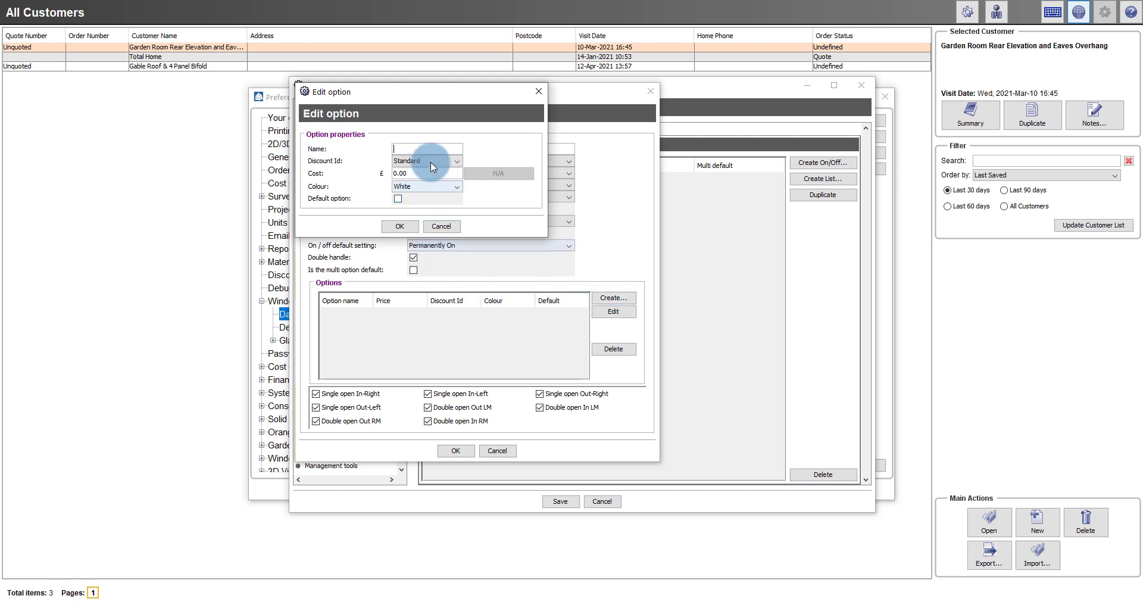
text(White)
click(399, 225)
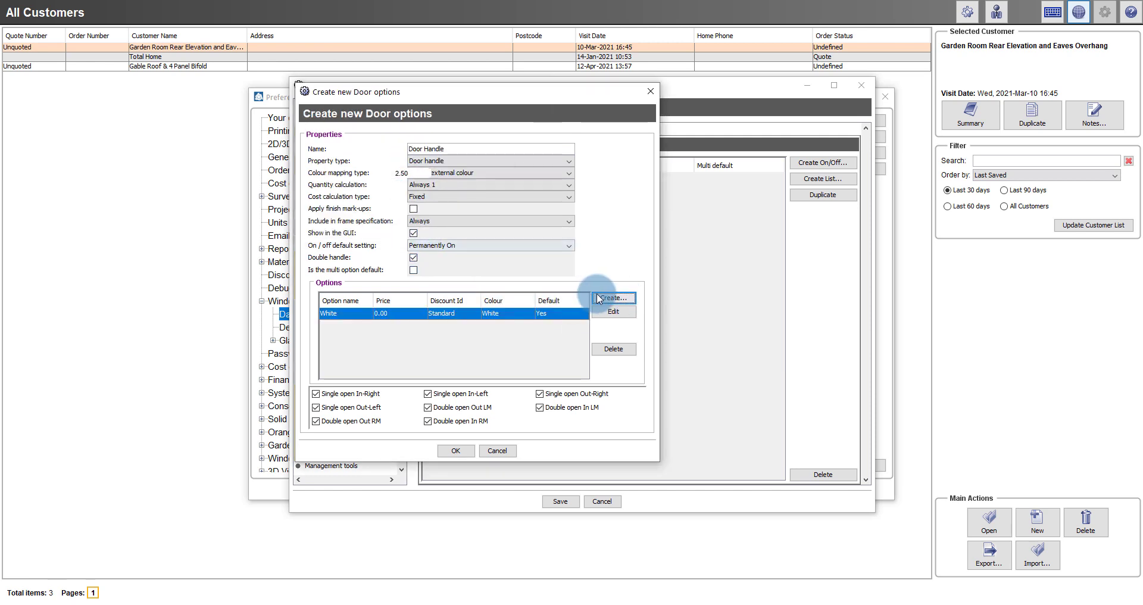
- Add Gold and Chrome to the Door Handle choices, each at a cost of £2.50
click(613, 297)
text(Gold)
drag(416, 173, 351, 167)
text(2.50)
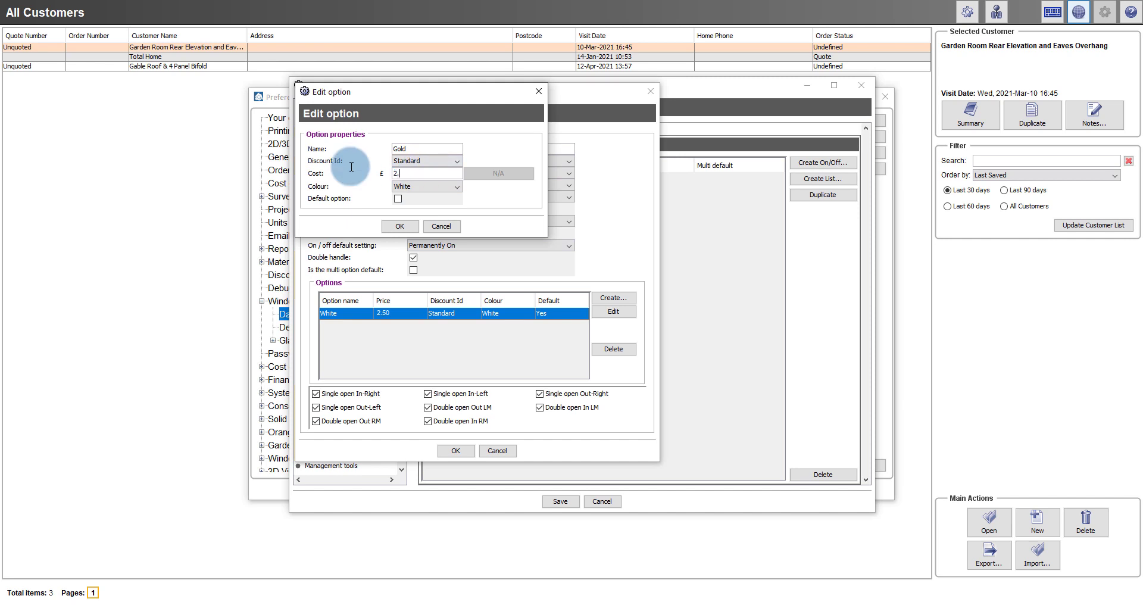
click(393, 224)
click(607, 298)
text(Chrome)
drag(441, 173, 302, 173)
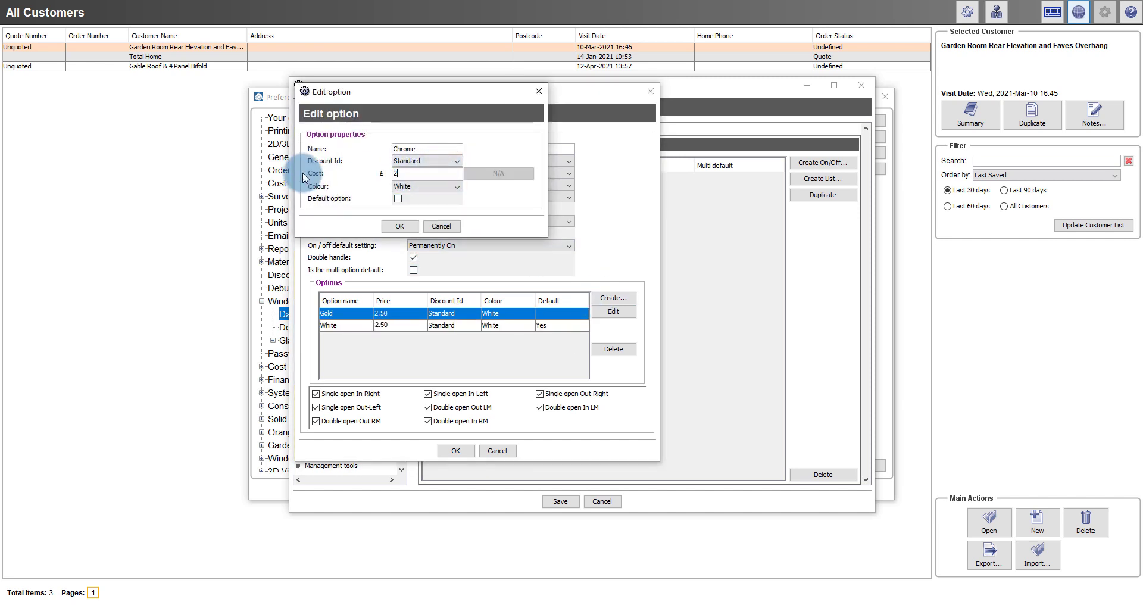
text(2.50)
click(399, 226)
- Add a Painted choice costing £5.00 to Door Handle and add the finished option to the door options
click(607, 305)
text(Painted)
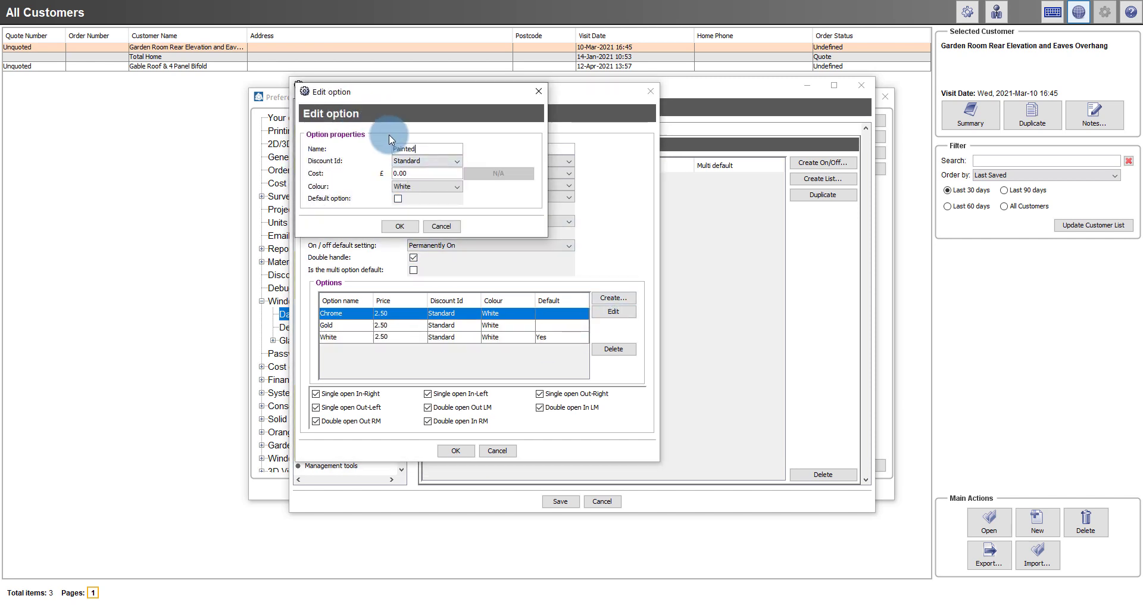
drag(416, 174, 365, 174)
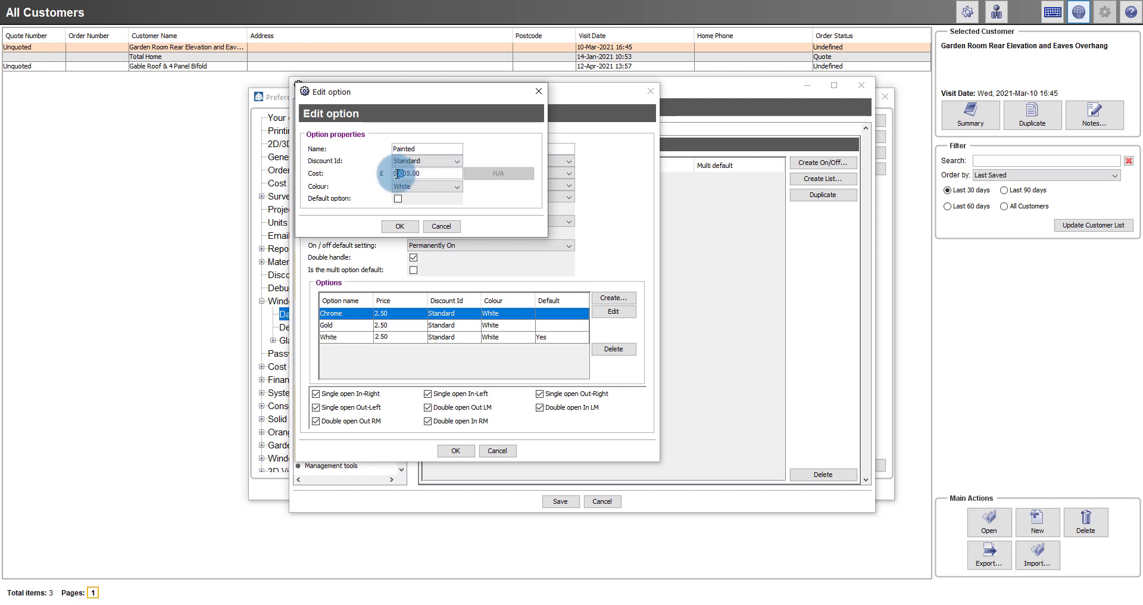
text(2.50)
click(399, 226)
text(5.00)
click(455, 451)
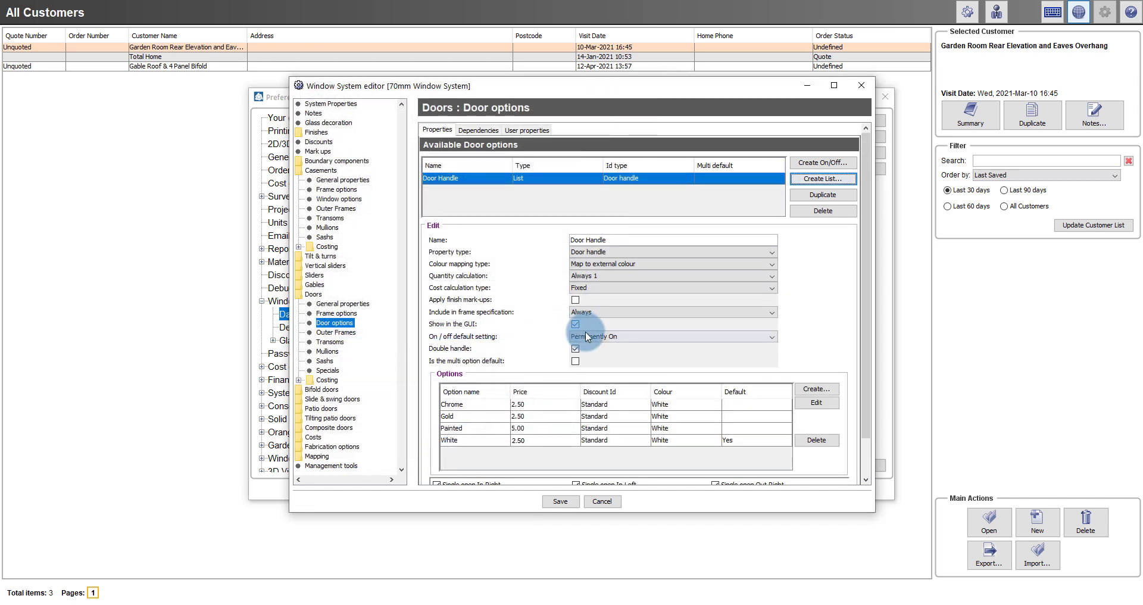
- Create a list door option named Trickle Vent with the property type User property 3
click(799, 178)
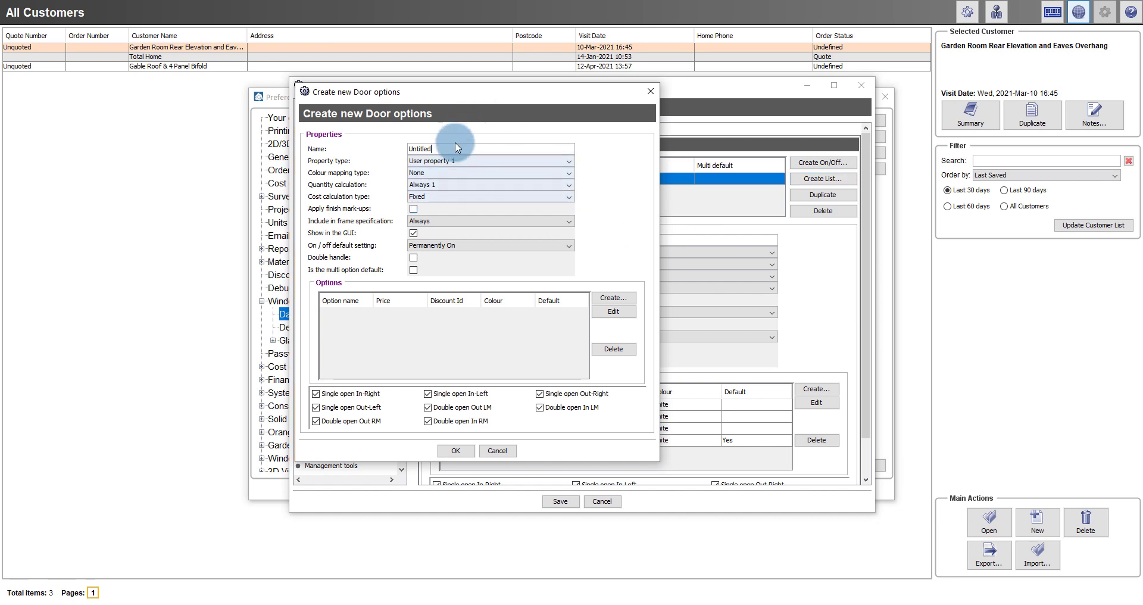
drag(458, 148, 377, 150)
text(Trickle Vent)
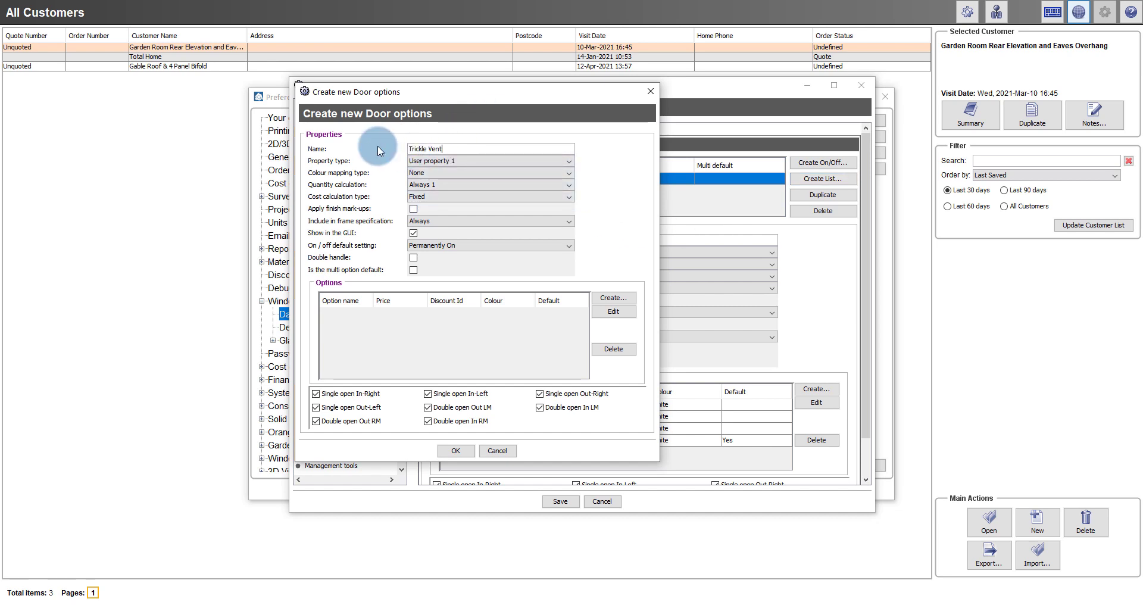
click(428, 161)
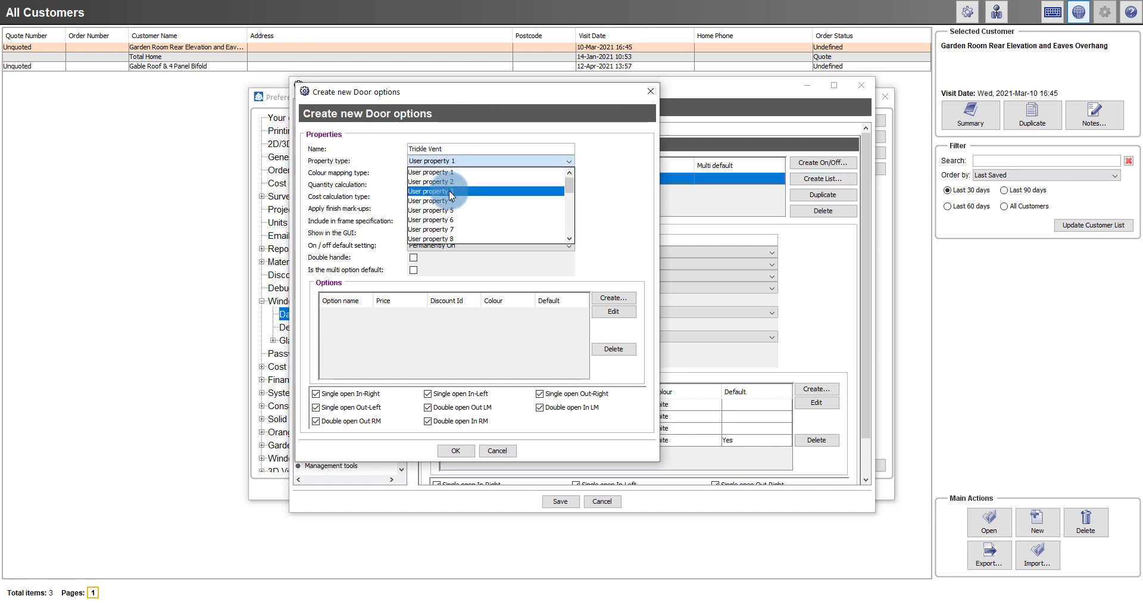
click(449, 190)
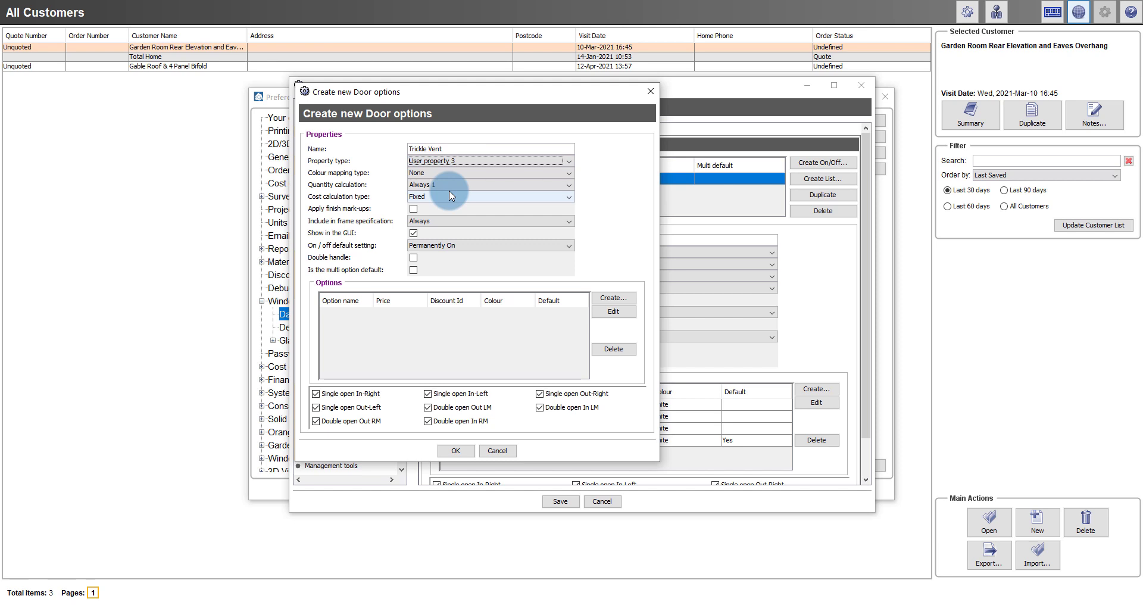
- Add None as the default Trickle Vent choice, and add Slimline 2000 at a cost of £2.50
click(613, 297)
click(403, 228)
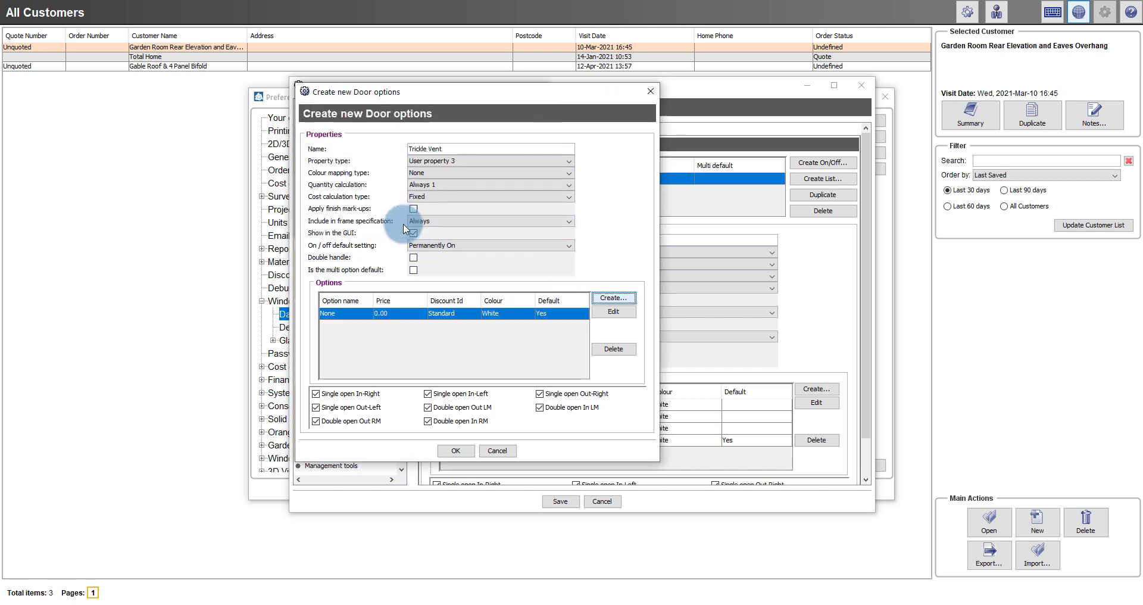
click(613, 296)
click(444, 146)
text(Slimline 2000)
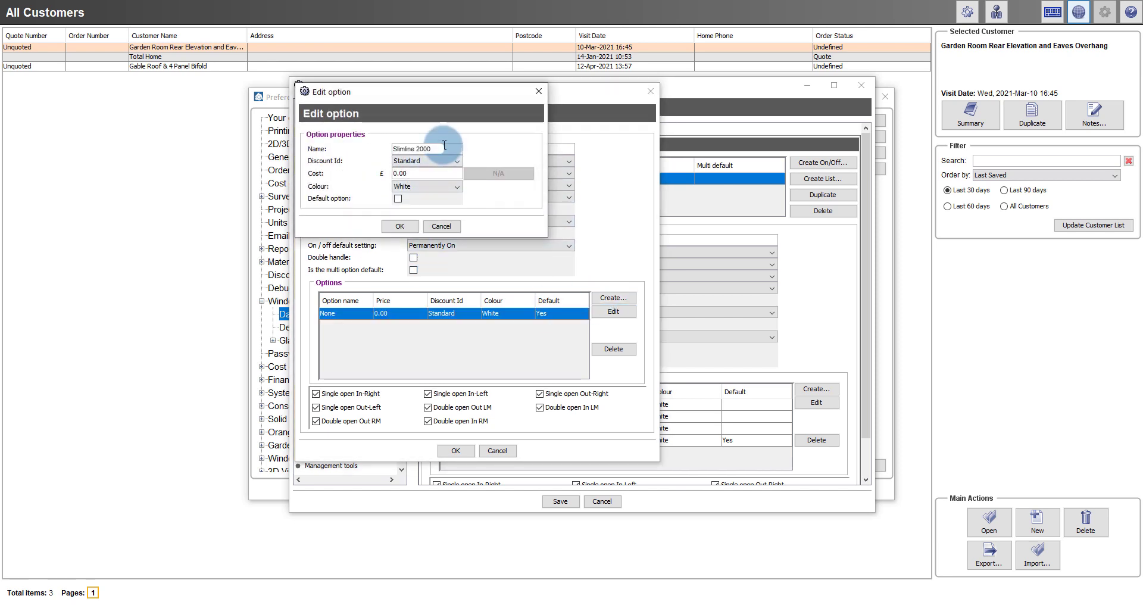
double_click(431, 173)
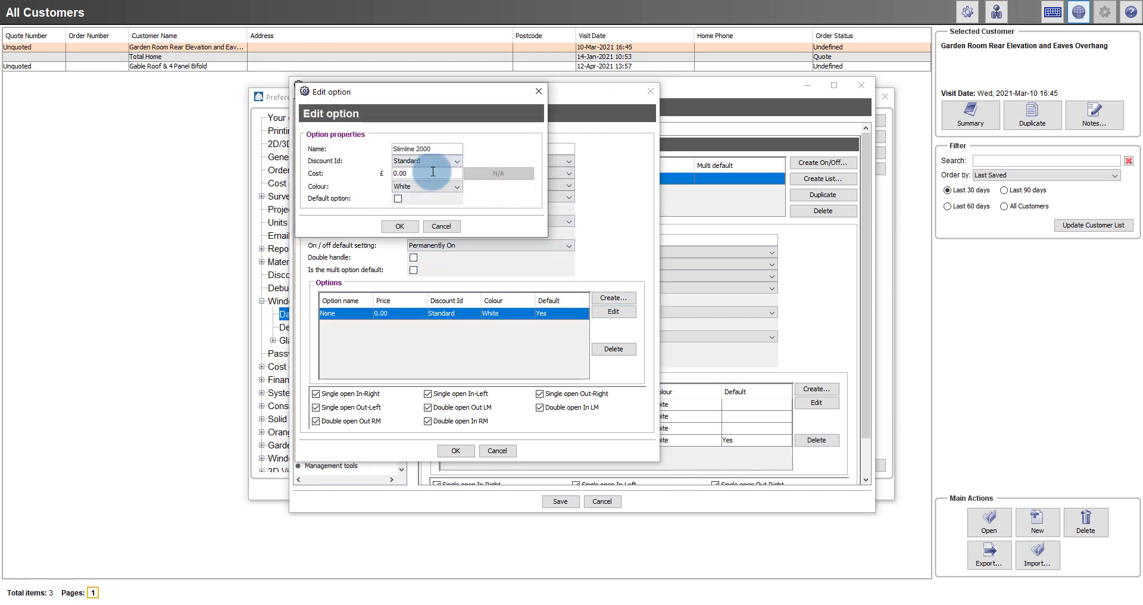
text(2.50)
click(395, 227)
- Add a Slimline 4000 choice costing £5.00 to Trickle Vent and add the finished option to the door options
click(438, 153)
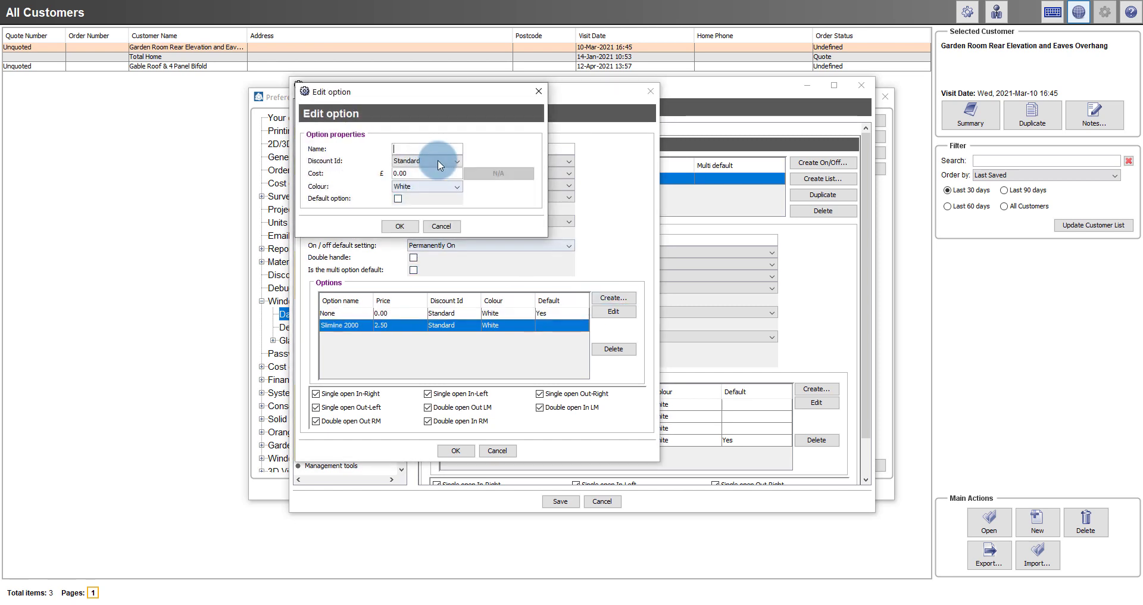
text(Slimline 4000)
double_click(431, 173)
text(5)
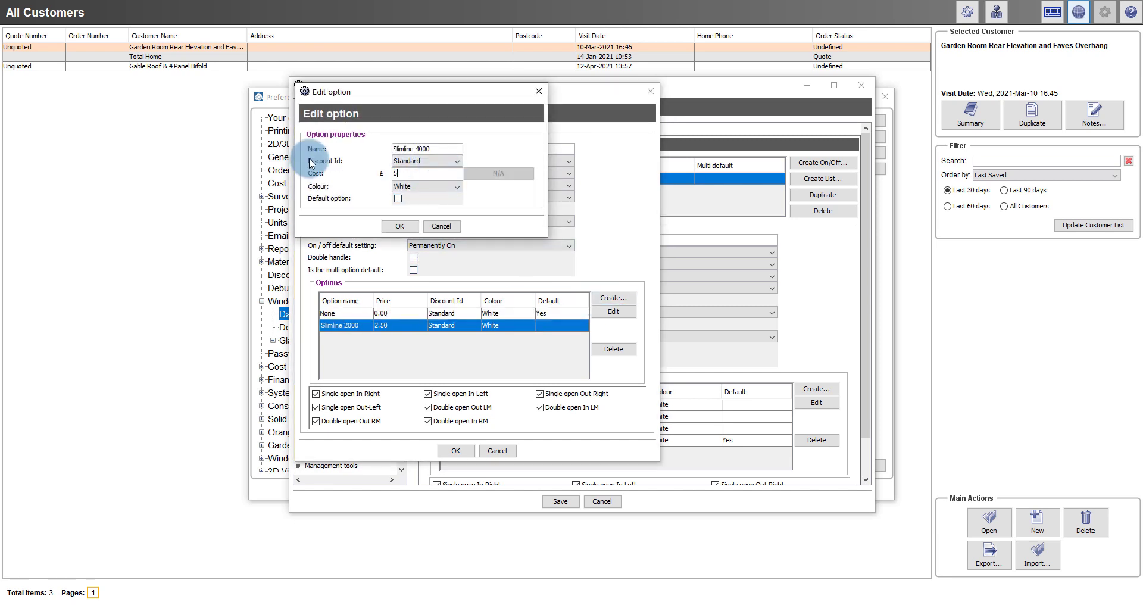
text(.00)
click(398, 225)
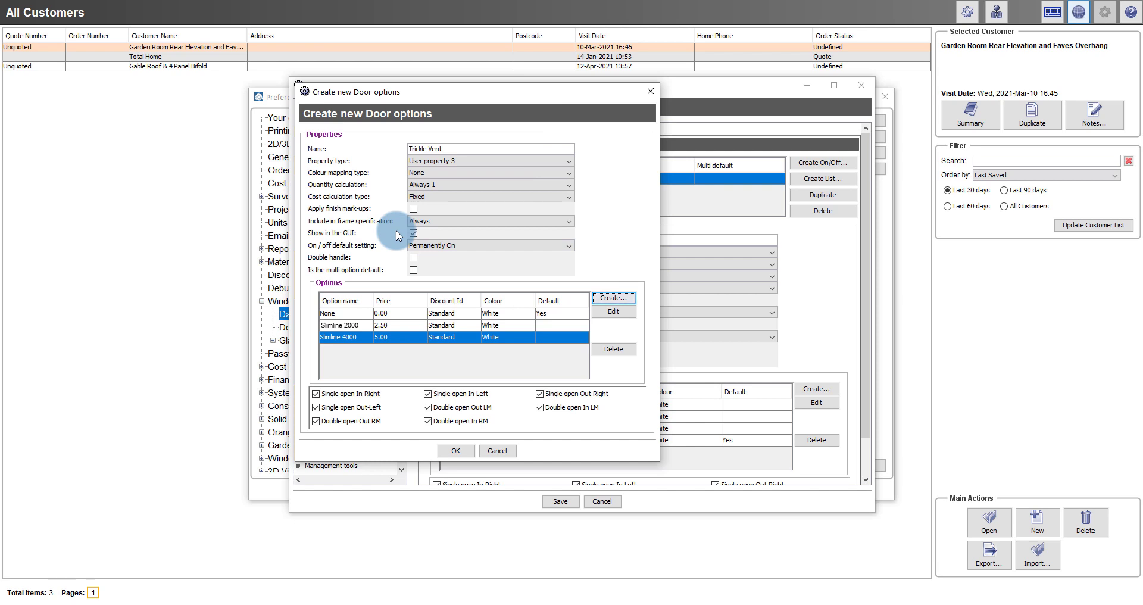
click(444, 453)
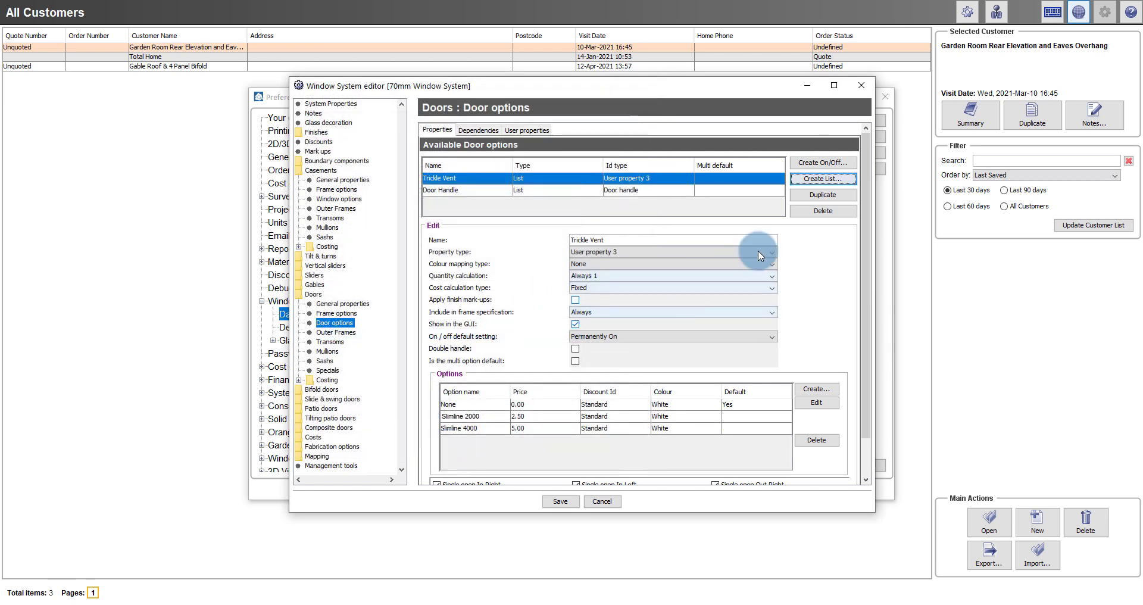
- Create a list door option named Door Hinge with property type Door hinge, mapped to the external colour
click(815, 180)
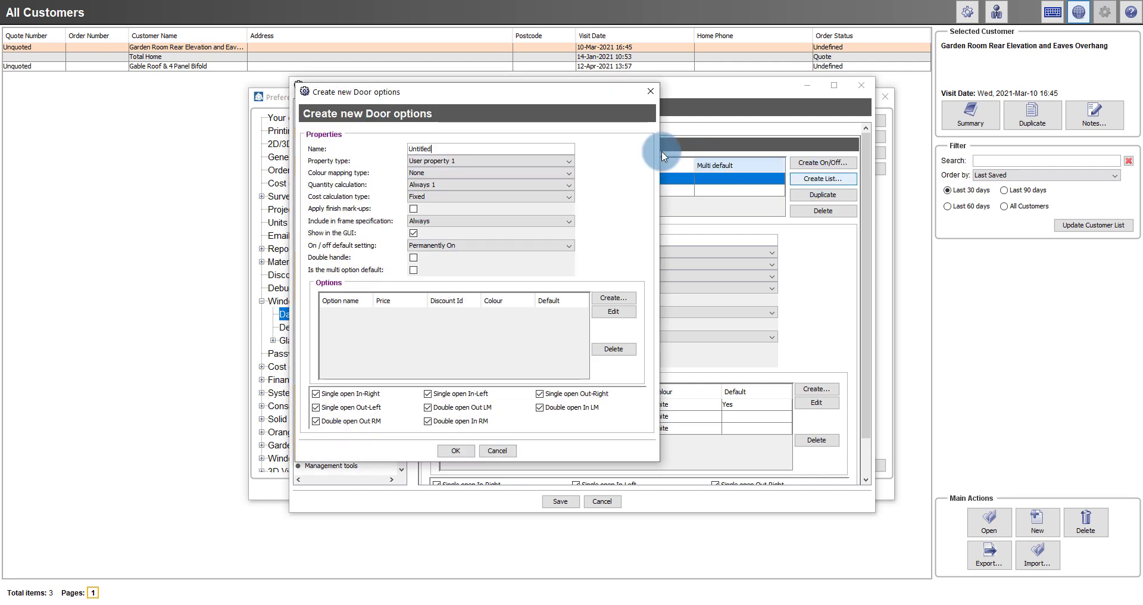
double_click(441, 148)
text(Door \hinge)
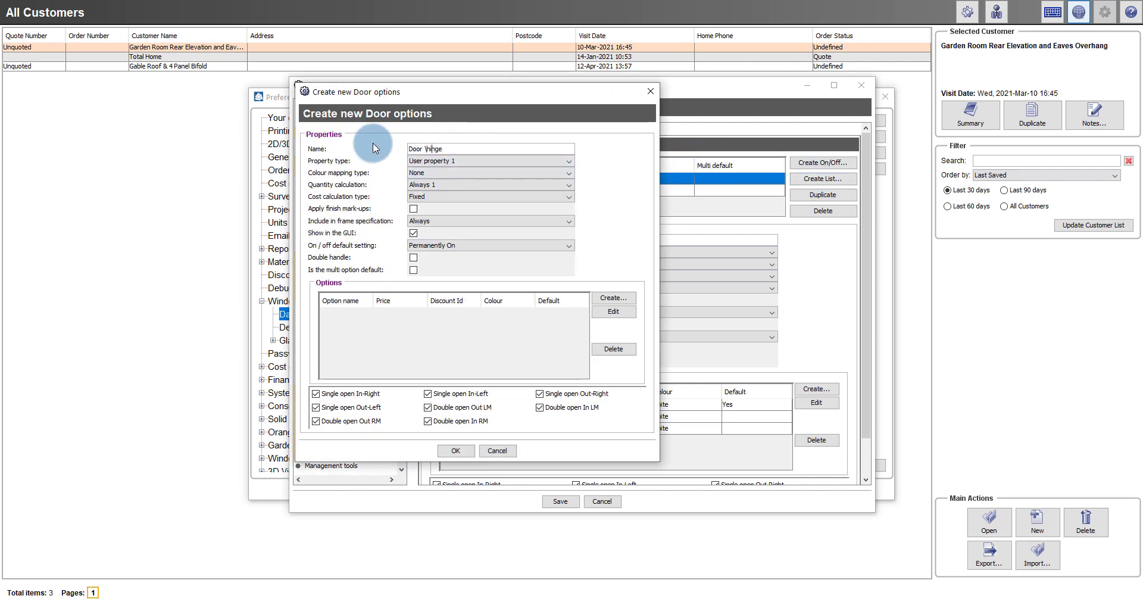
key(Delete)
key(Delete)
text(H)
click(427, 162)
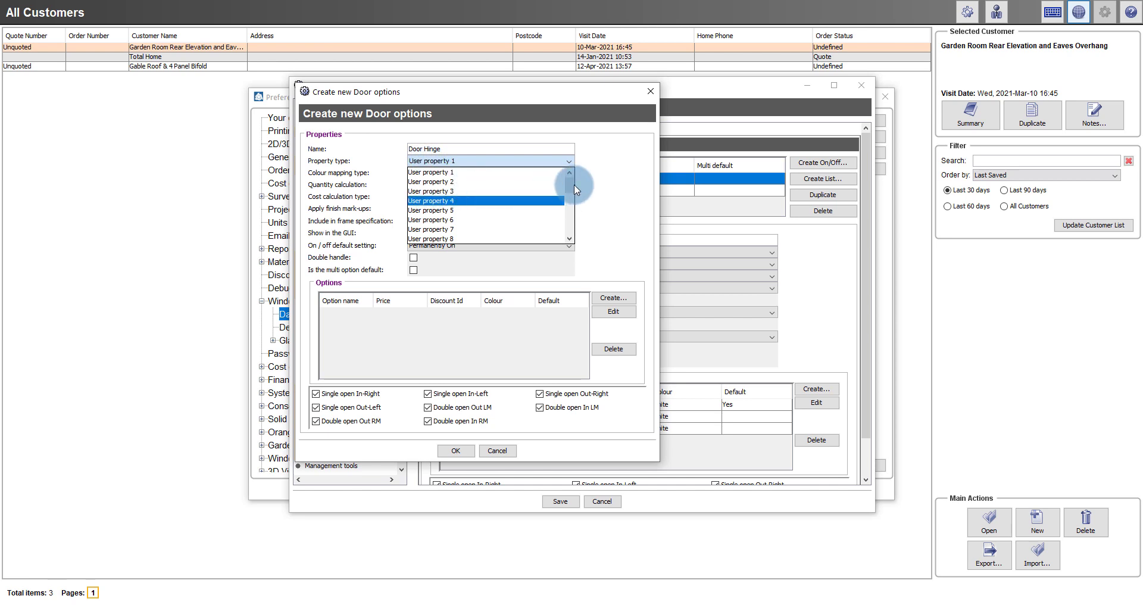
drag(575, 189, 549, 226)
click(545, 229)
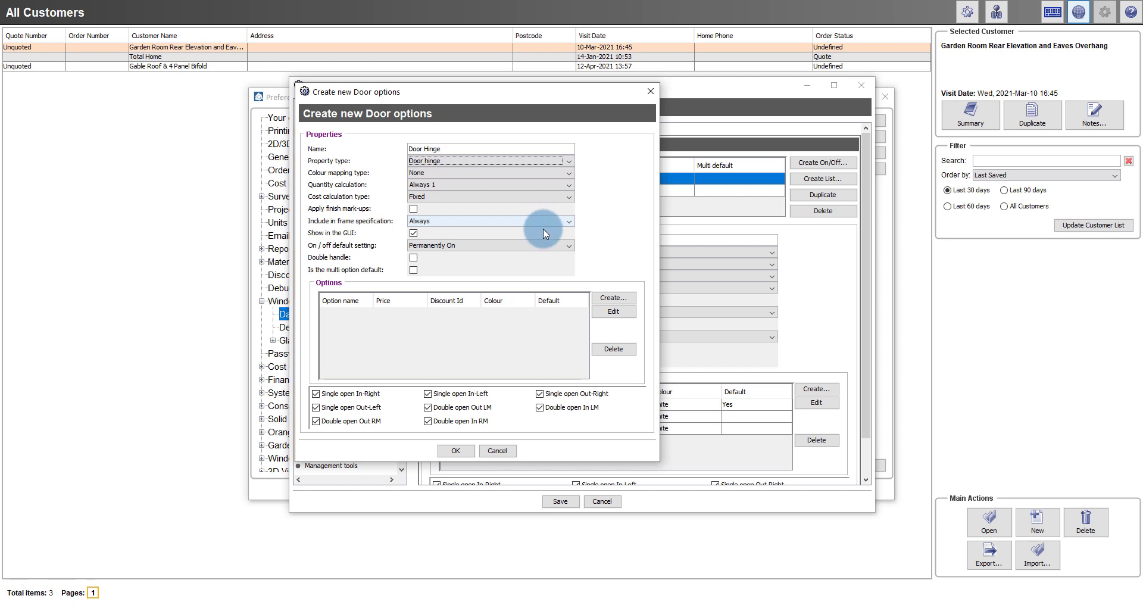
click(487, 172)
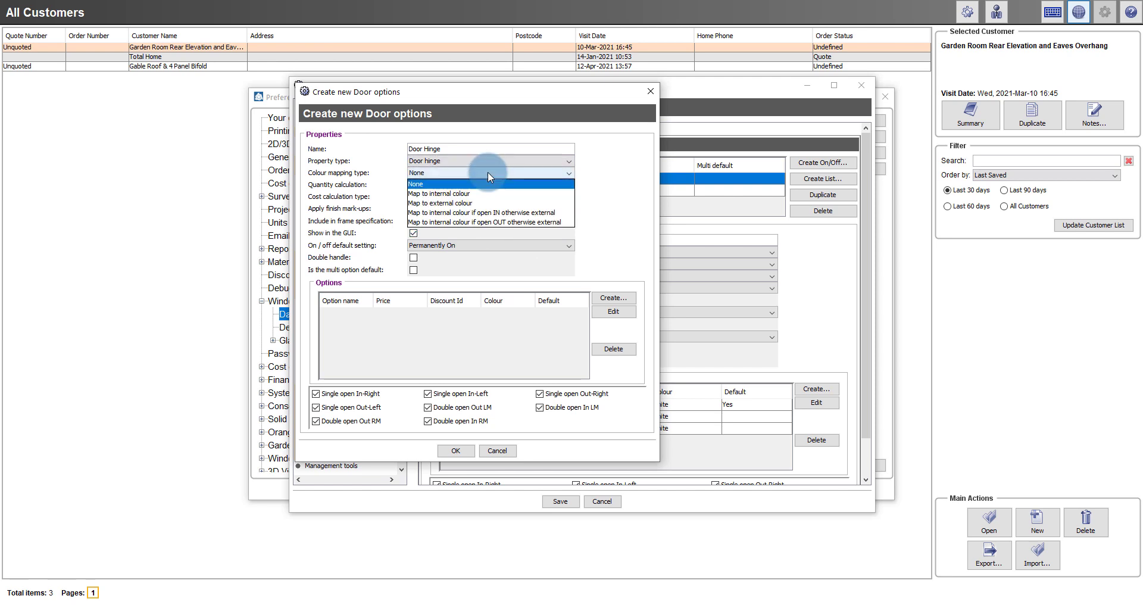
click(481, 203)
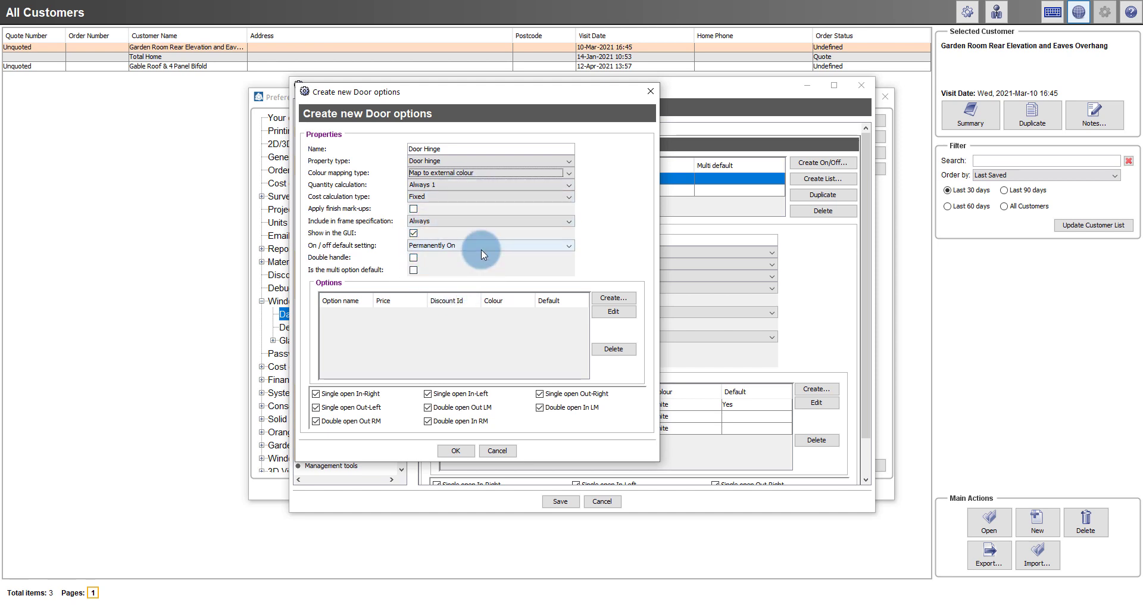
- Add White to the Door Hinge choices as the default, with colour White
click(615, 299)
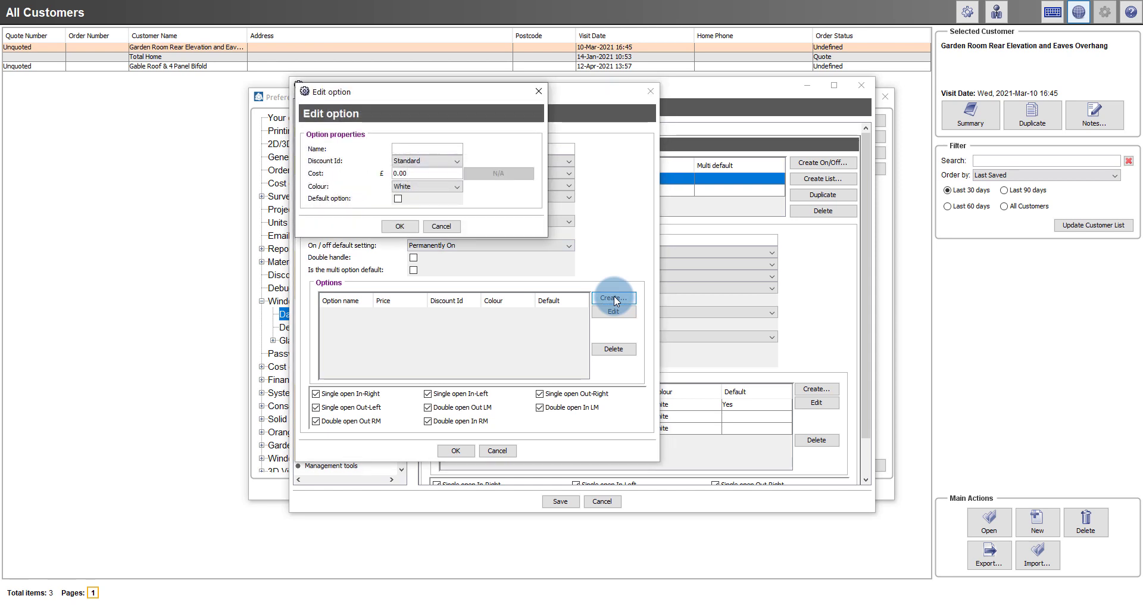
text(White)
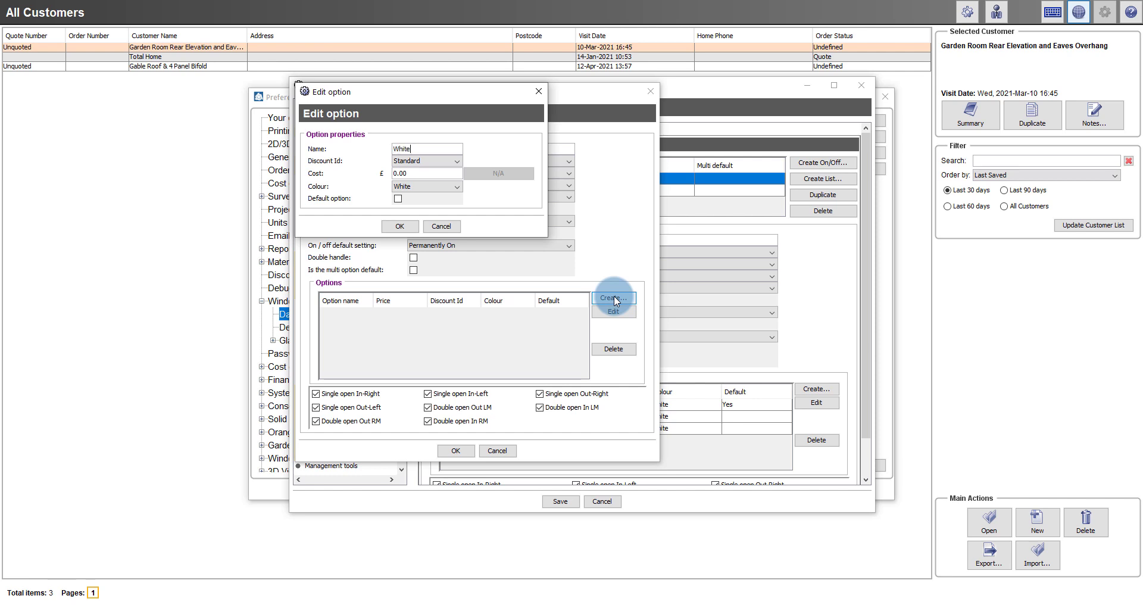
click(398, 198)
click(399, 226)
- Add Gold and Chrome to the Door Hinge choices, each costing £2.50 and assigned its matching colour
click(600, 297)
text(Gold)
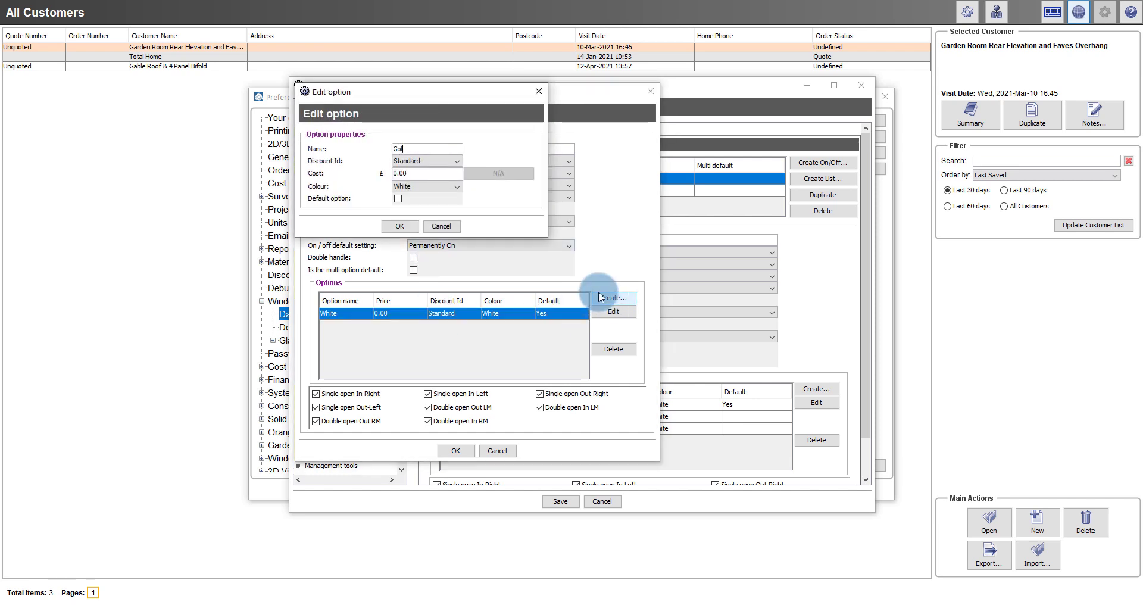
click(446, 173)
text(2.50)
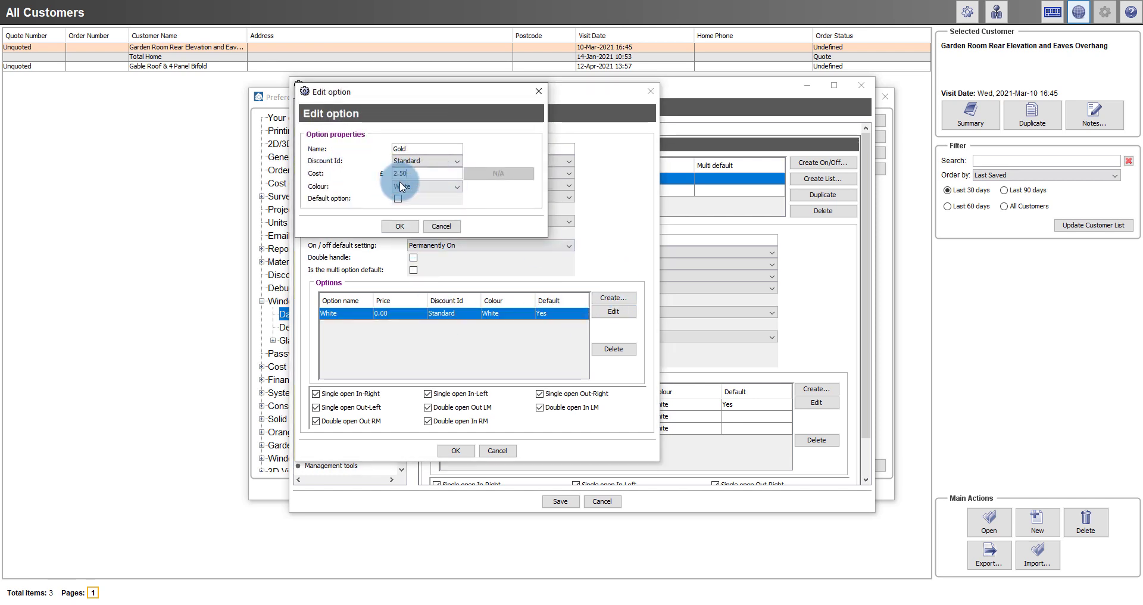
click(399, 226)
click(613, 297)
text(Chrome2.5)
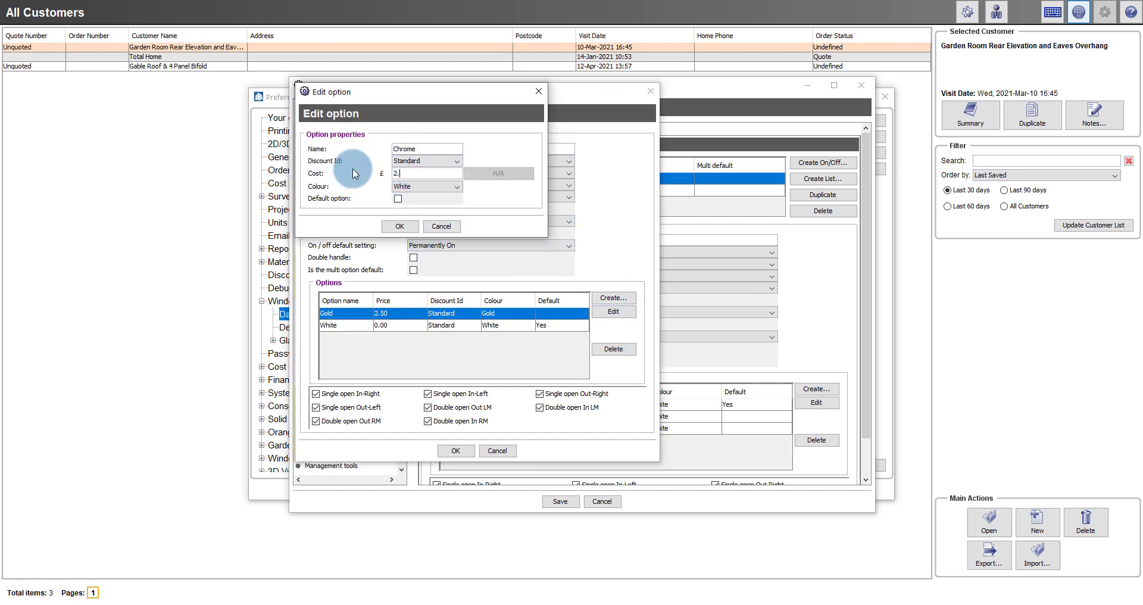
click(457, 186)
click(416, 206)
click(399, 226)
- Add a Painted choice costing £5.00 with colour Painted to Door Hinge, and add the finished option to the door options
click(613, 297)
text(Painted)
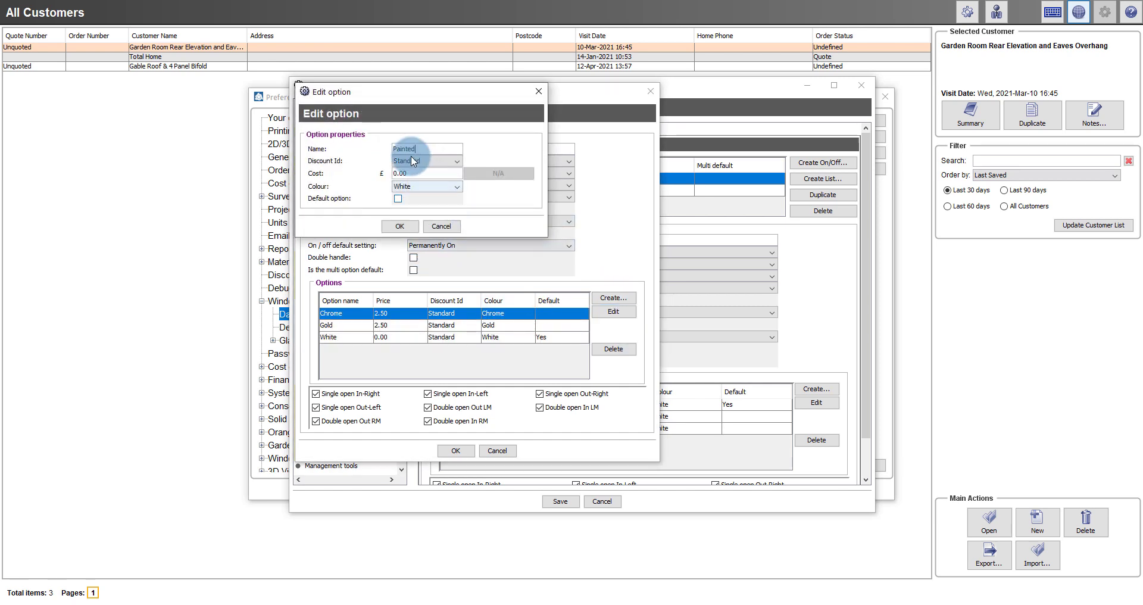
click(411, 173)
text(5)
click(417, 186)
click(417, 196)
click(398, 228)
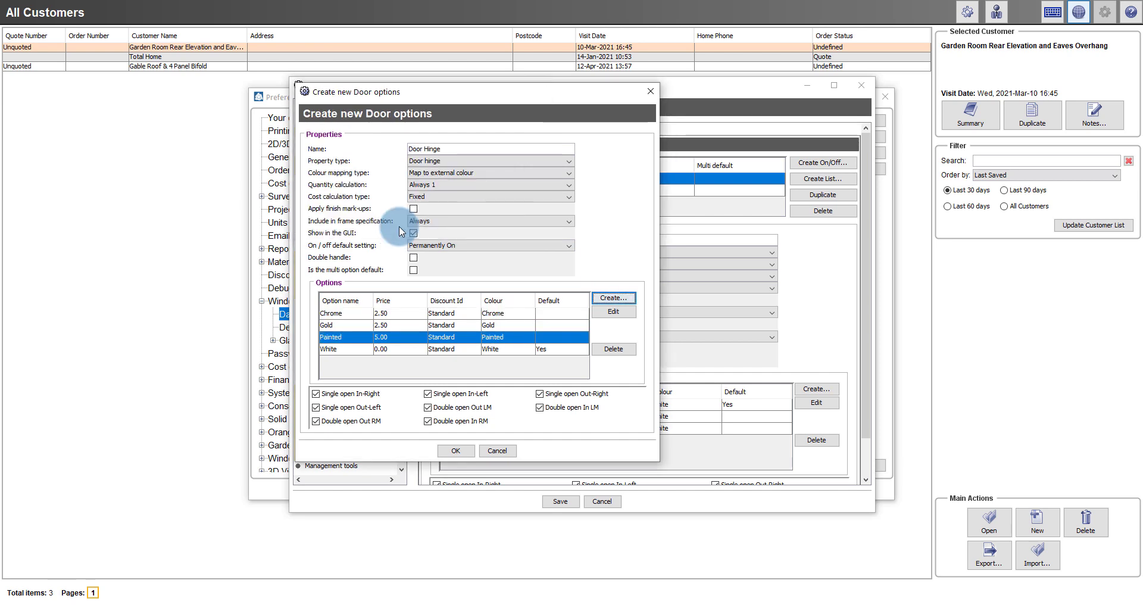
click(455, 450)
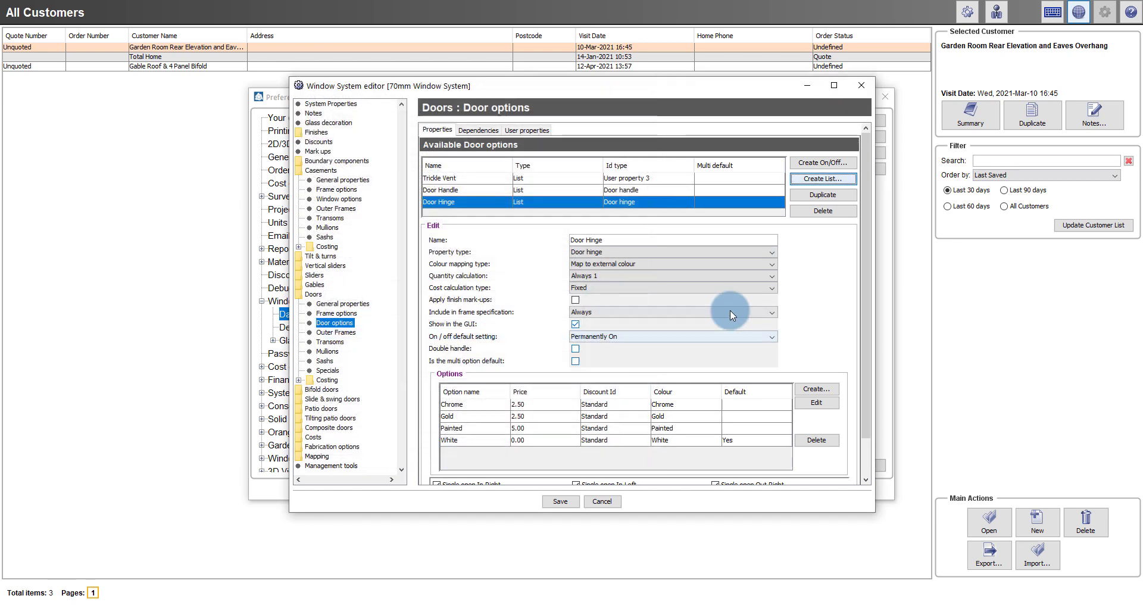
- Create a list door option named Letter Box with property type User property 4, mapped to the external colour
click(818, 179)
double_click(434, 149)
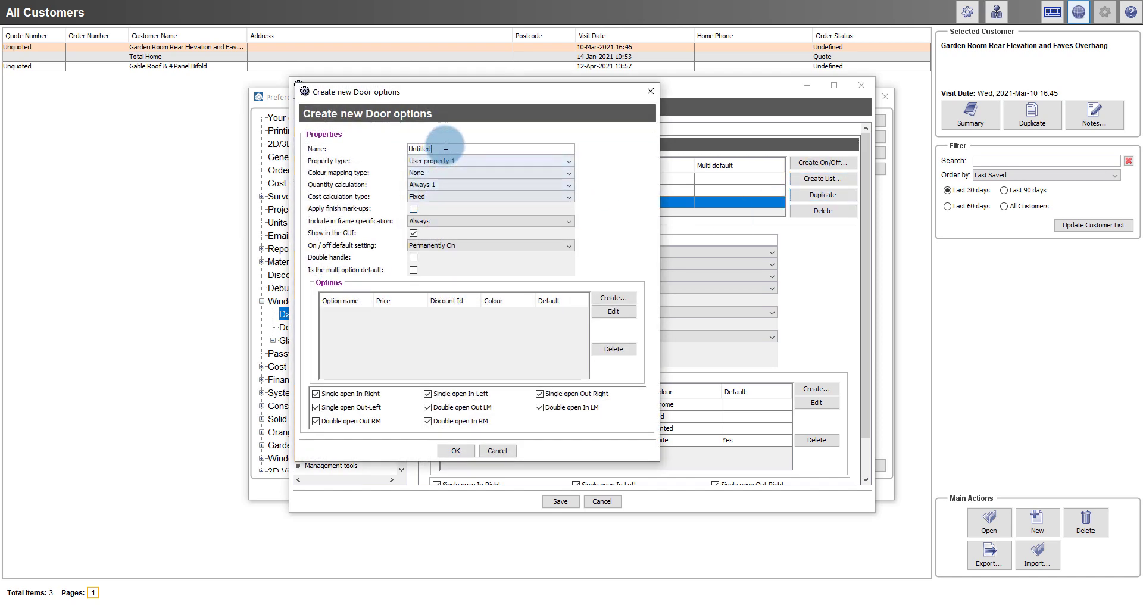
text(Letter Box)
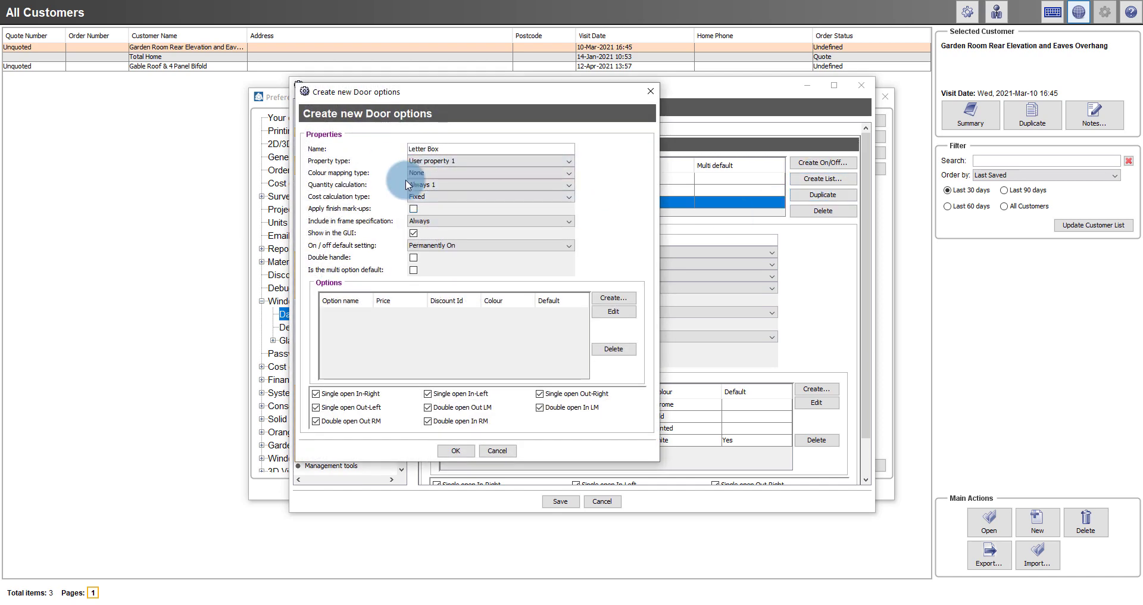
click(457, 161)
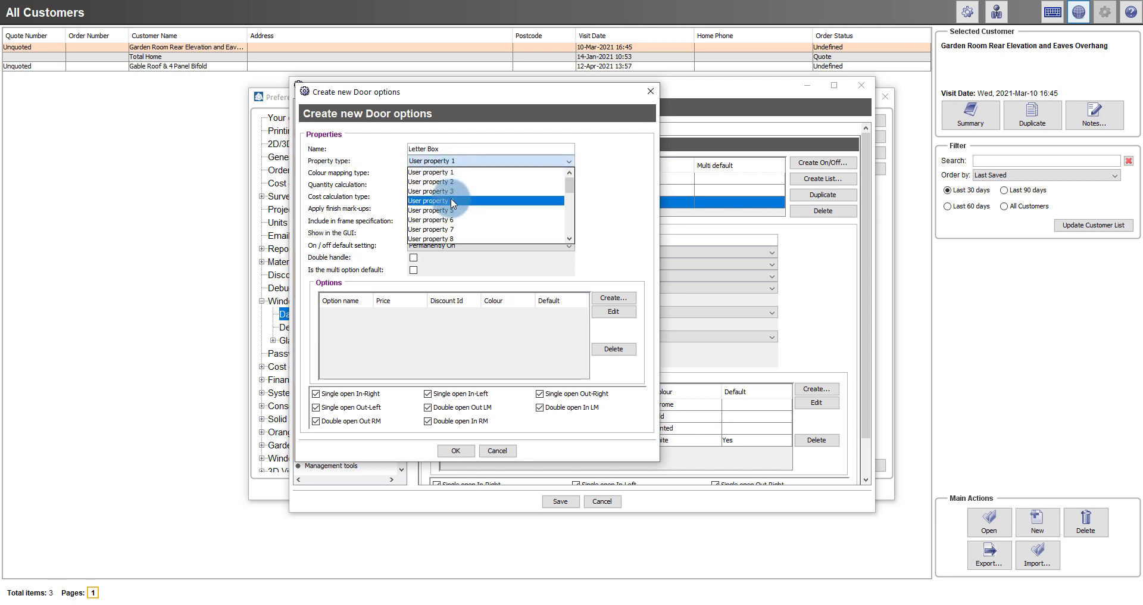
click(453, 201)
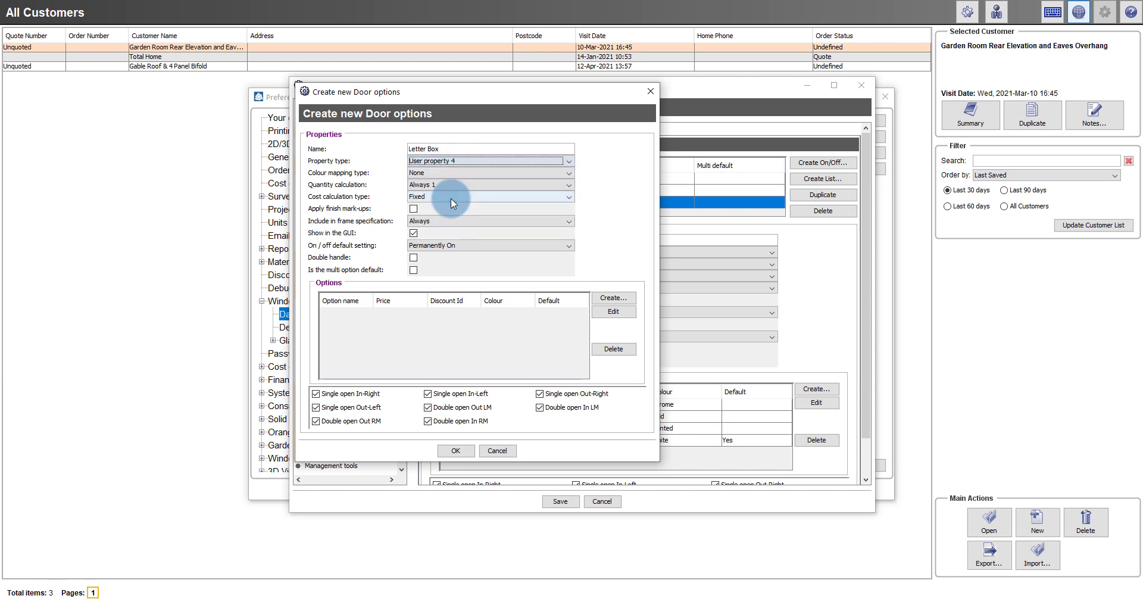
click(457, 172)
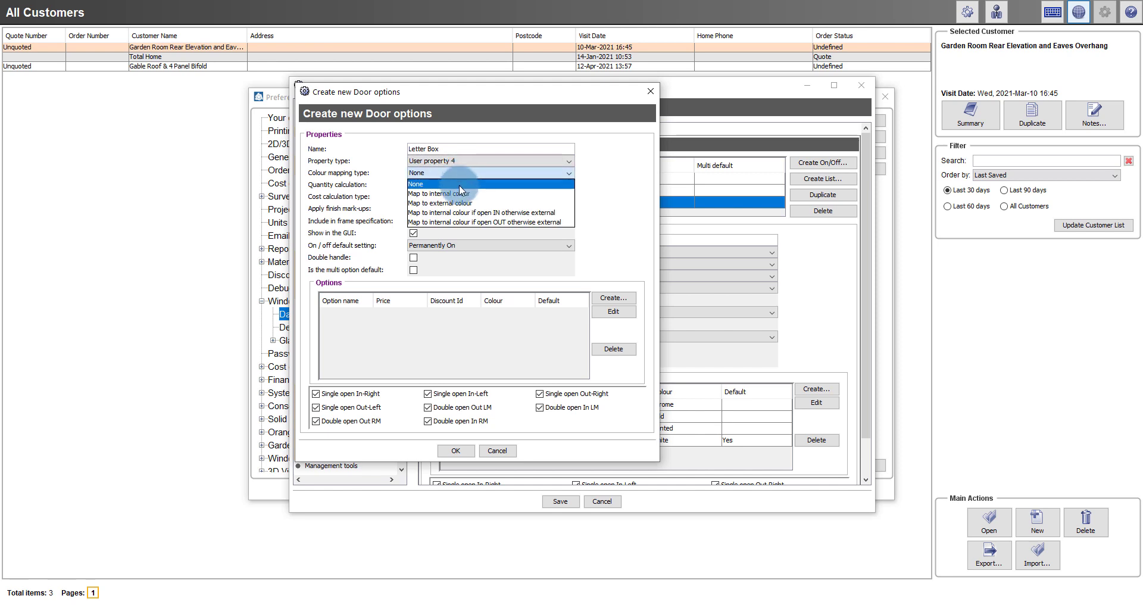
click(454, 204)
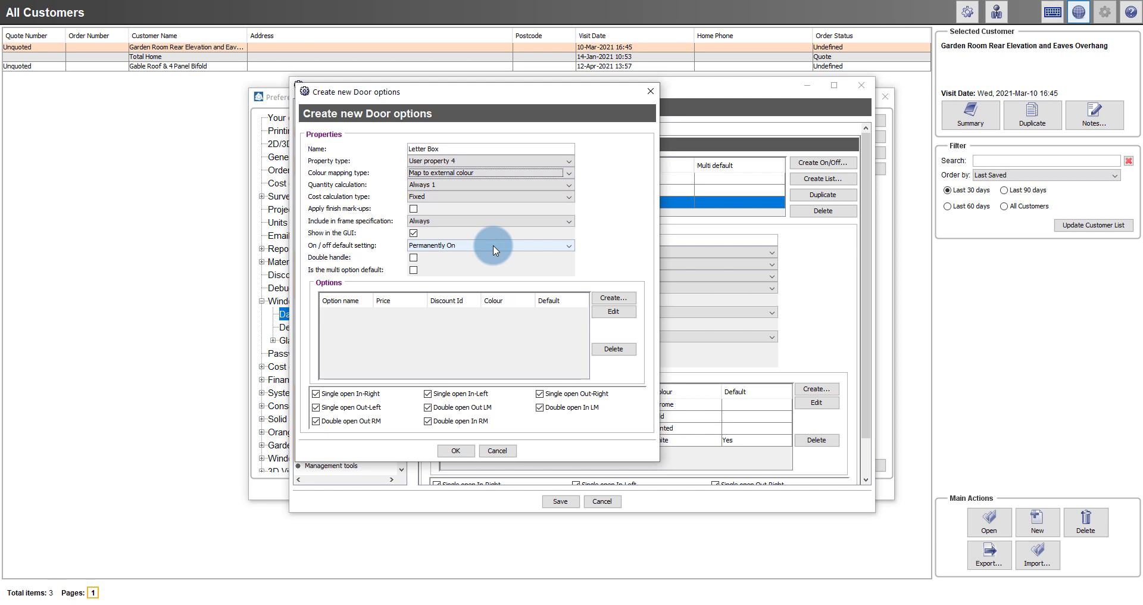
- Add None as the default Letter Box choice, and add White at a cost of £2.50
click(615, 299)
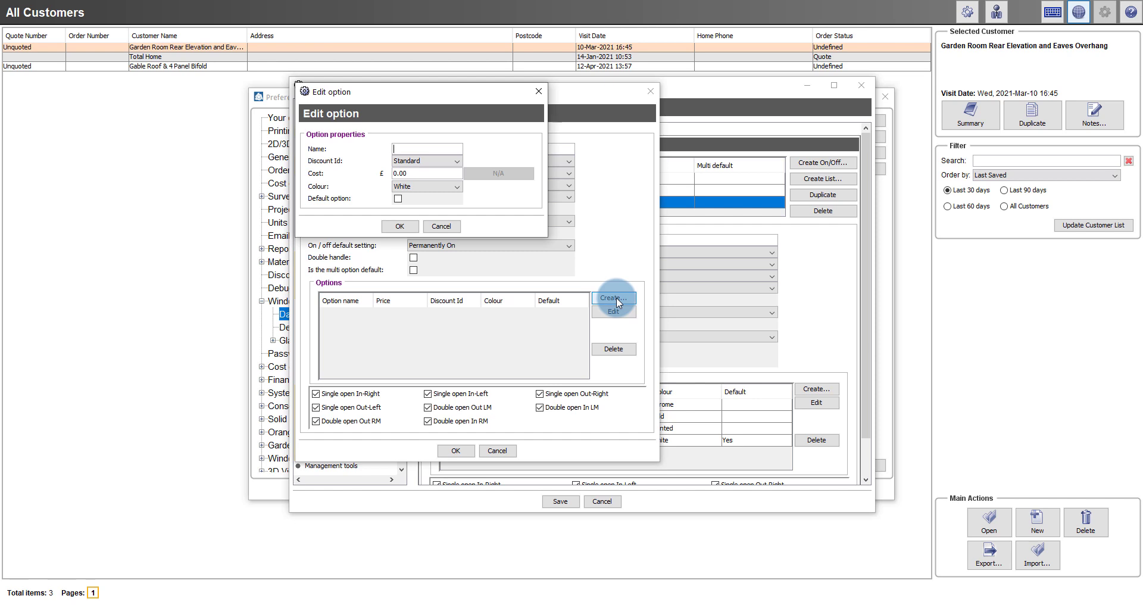
text(None)
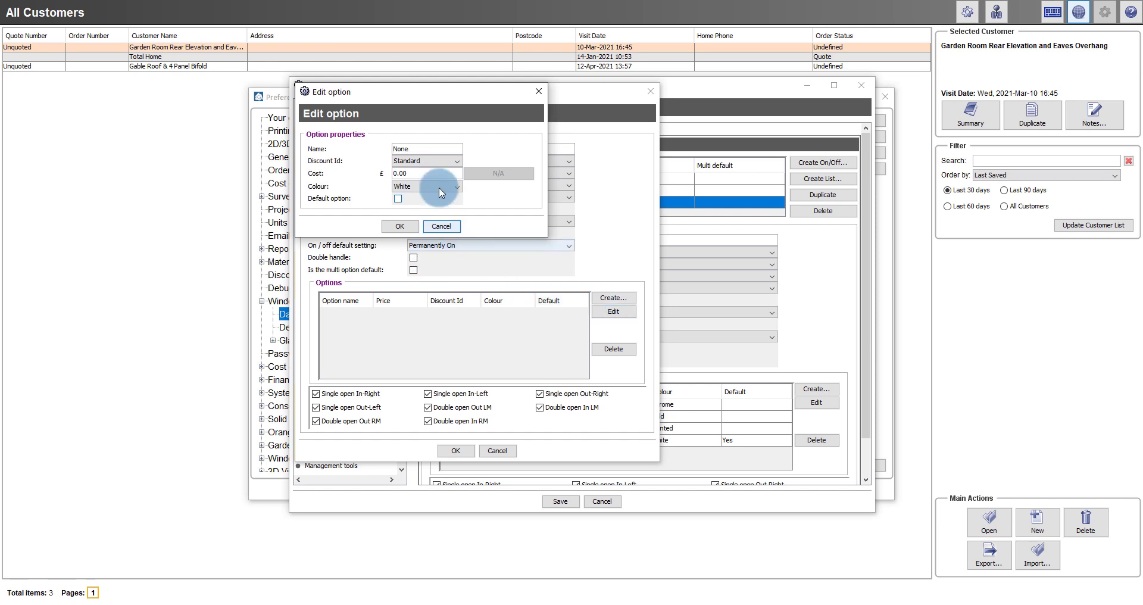
click(399, 226)
click(613, 298)
text(White)
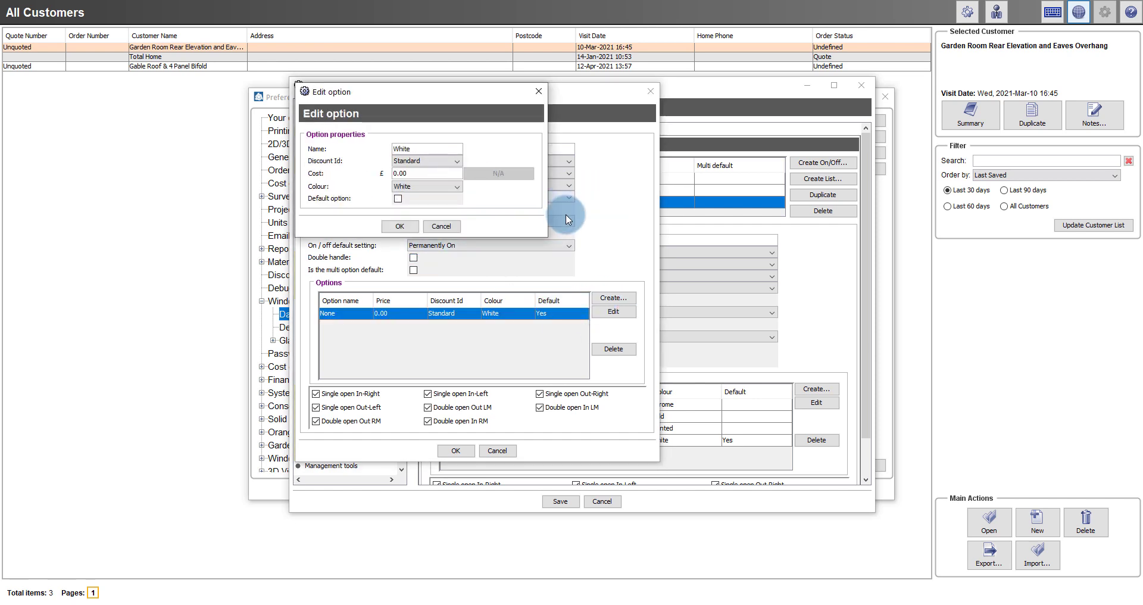
drag(417, 173, 338, 167)
text(2.50)
click(400, 227)
- Add a Gold choice costing £5.00 with colour Gold to the Letter Box option
click(610, 297)
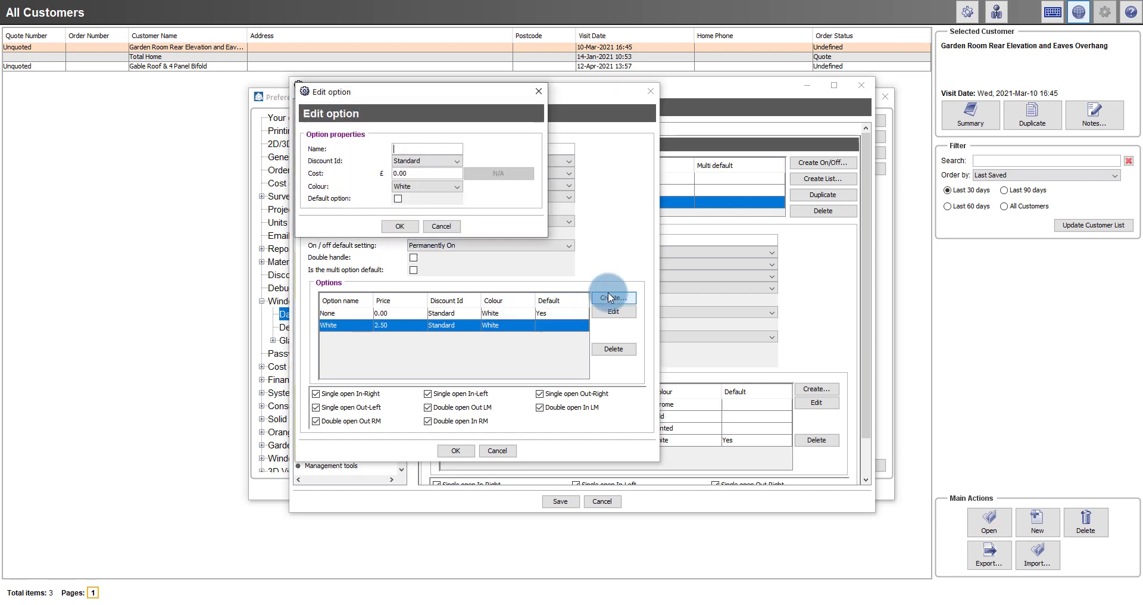
text(Gold)
drag(450, 173, 319, 149)
text(5.00)
click(426, 186)
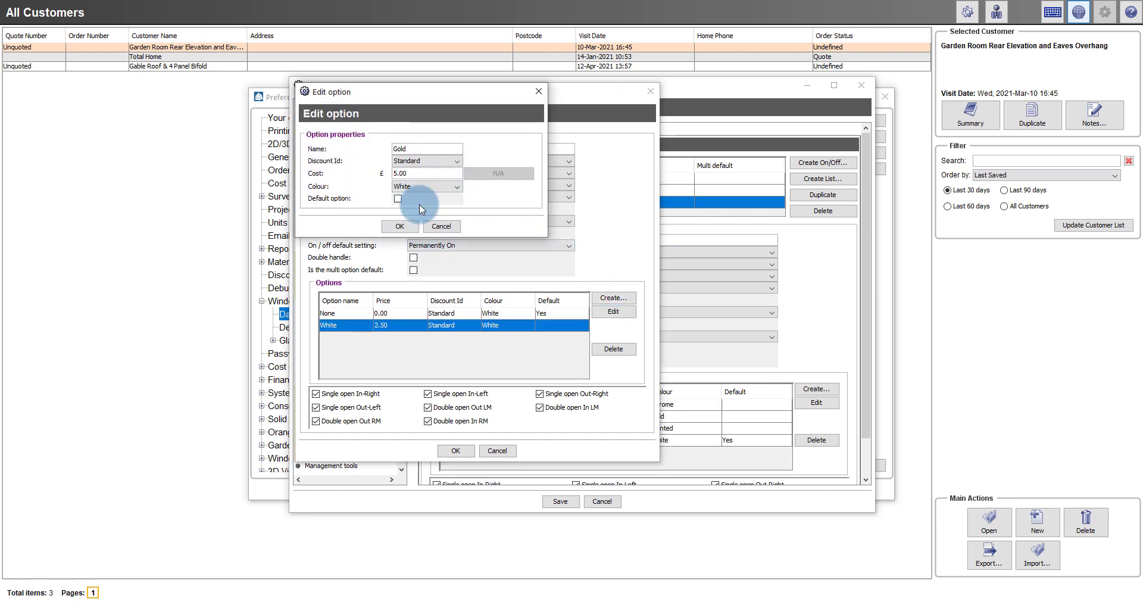
click(410, 212)
click(399, 226)
- Add a Chrome choice costing £5.00 with colour Chrome to the Letter Box option
click(613, 298)
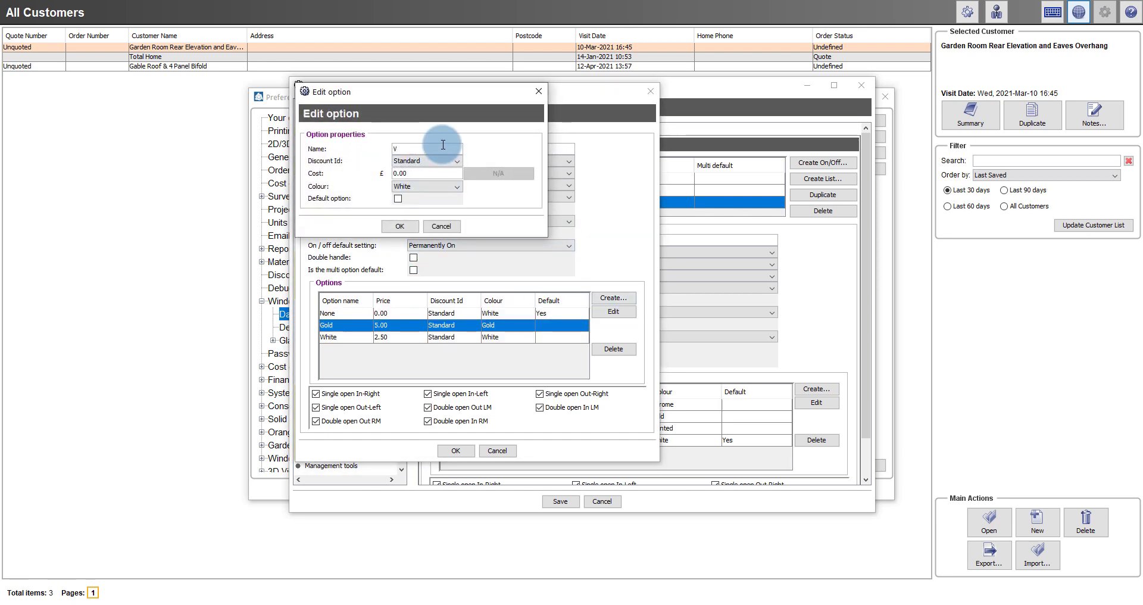
text(Chrome)
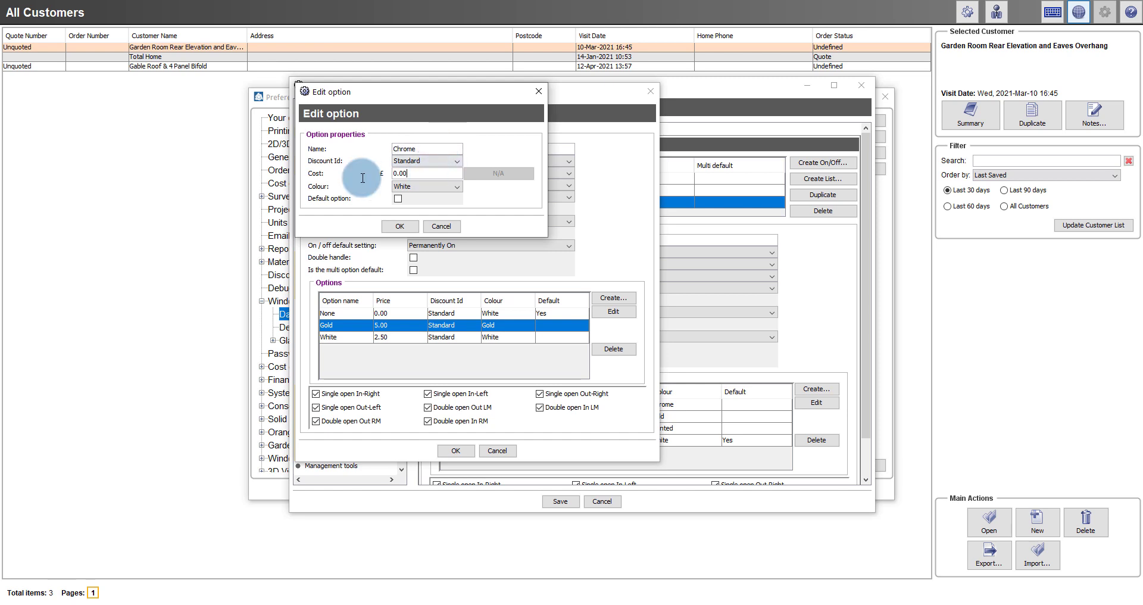
drag(440, 173, 362, 177)
text(5.00)
click(427, 186)
click(411, 228)
click(399, 226)
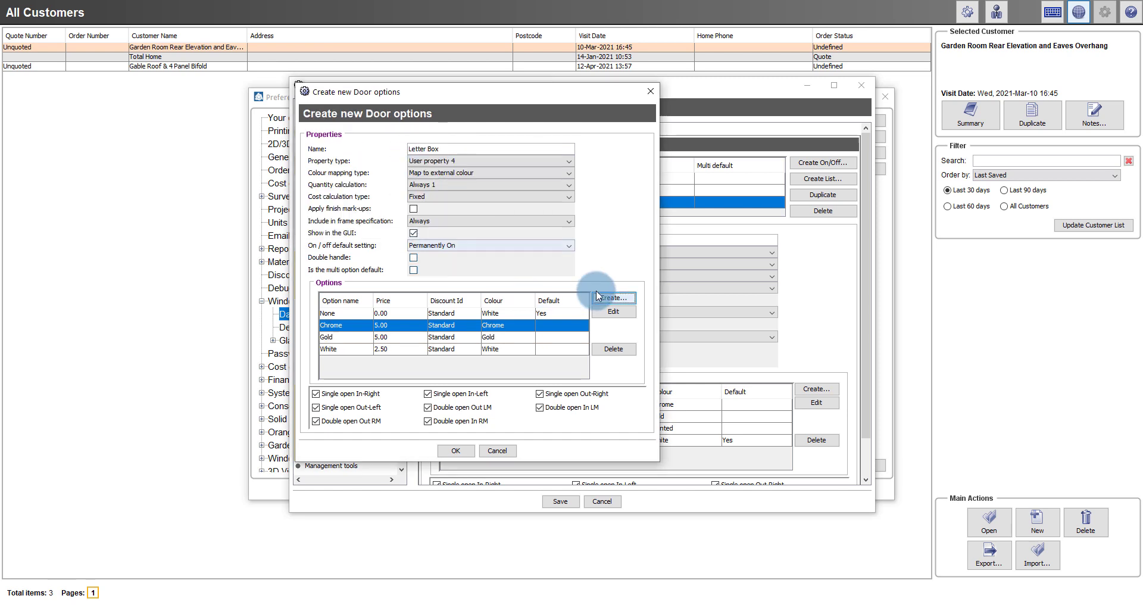
- Add a Painted choice costing £7.50 with colour Painted to Letter Box, and add the finished option to the door options
click(597, 295)
text(Painted)
text(7.50)
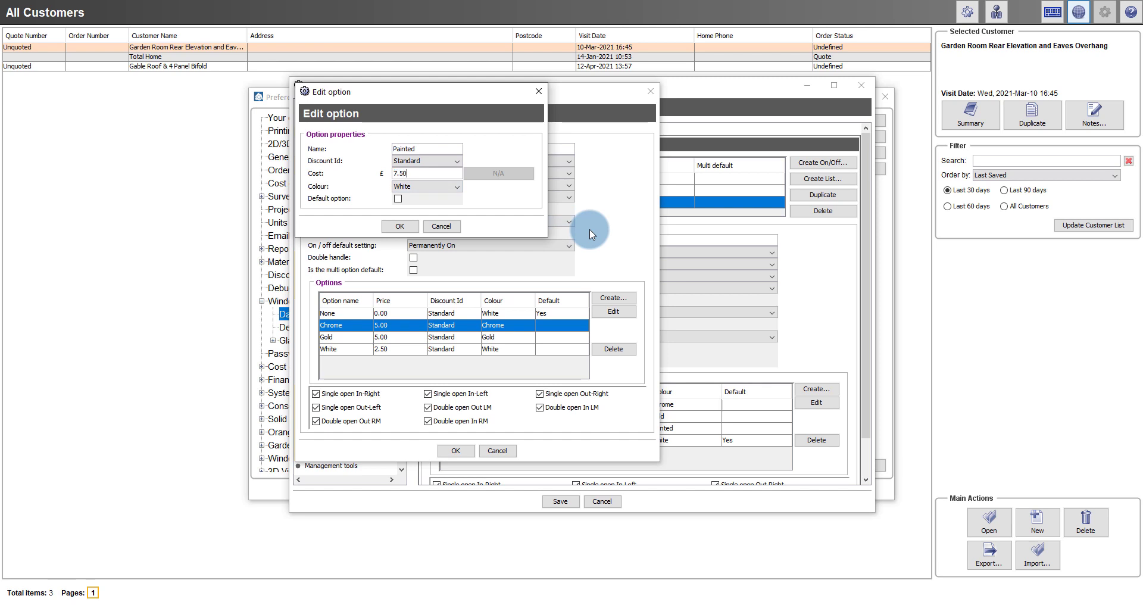
click(457, 185)
click(433, 227)
click(393, 228)
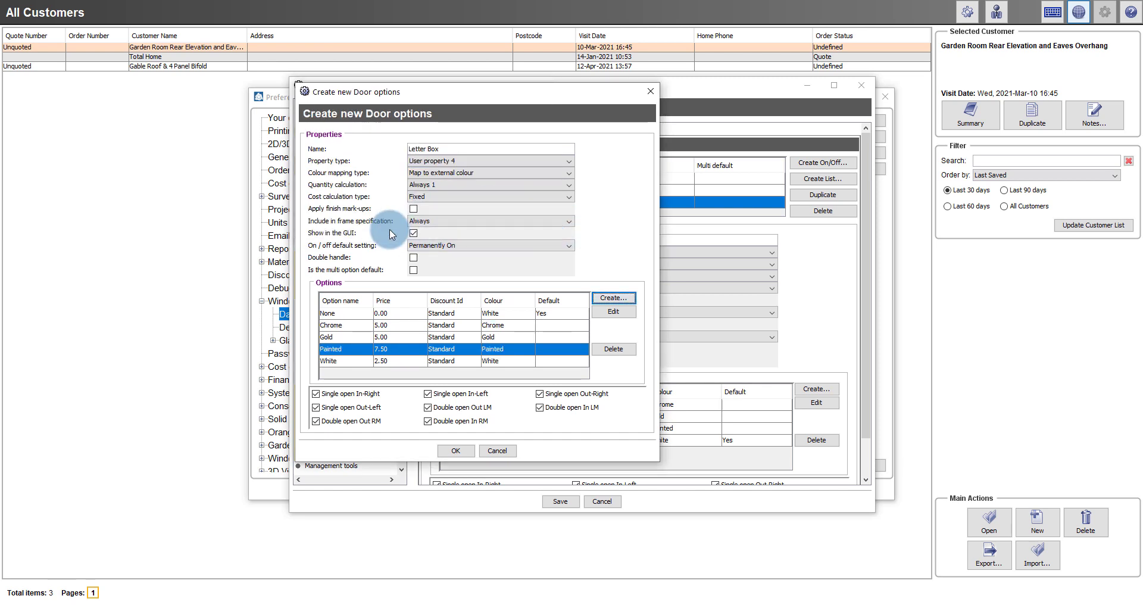
click(455, 451)
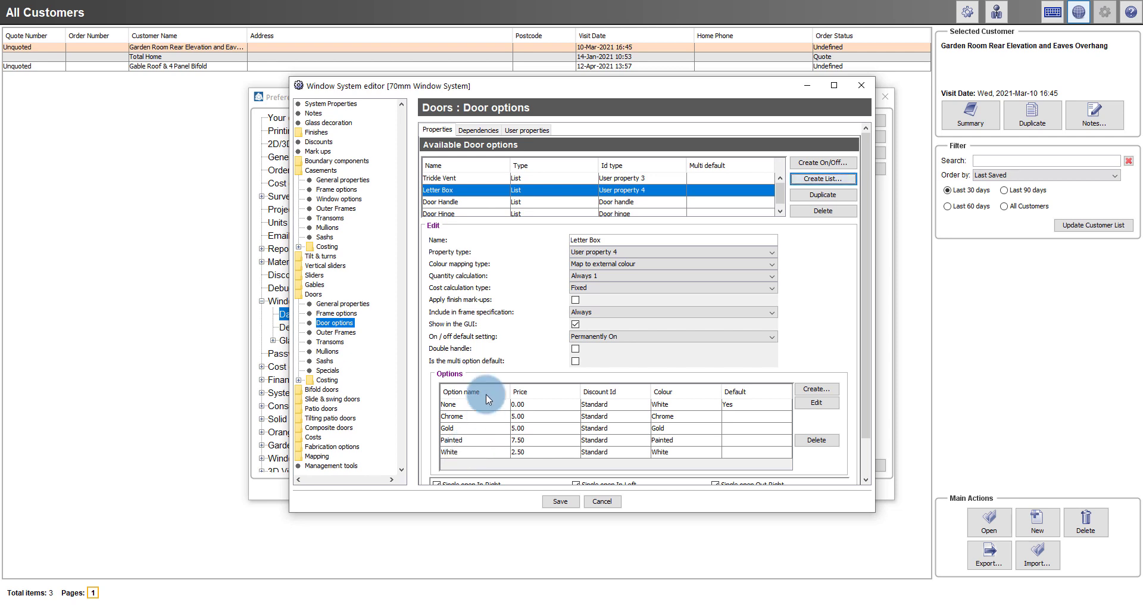
- Create a door outer frame named 50mm Outer Frame with width 50 mm, glass deduction 13 mm and sash deduction 28 mm
click(349, 334)
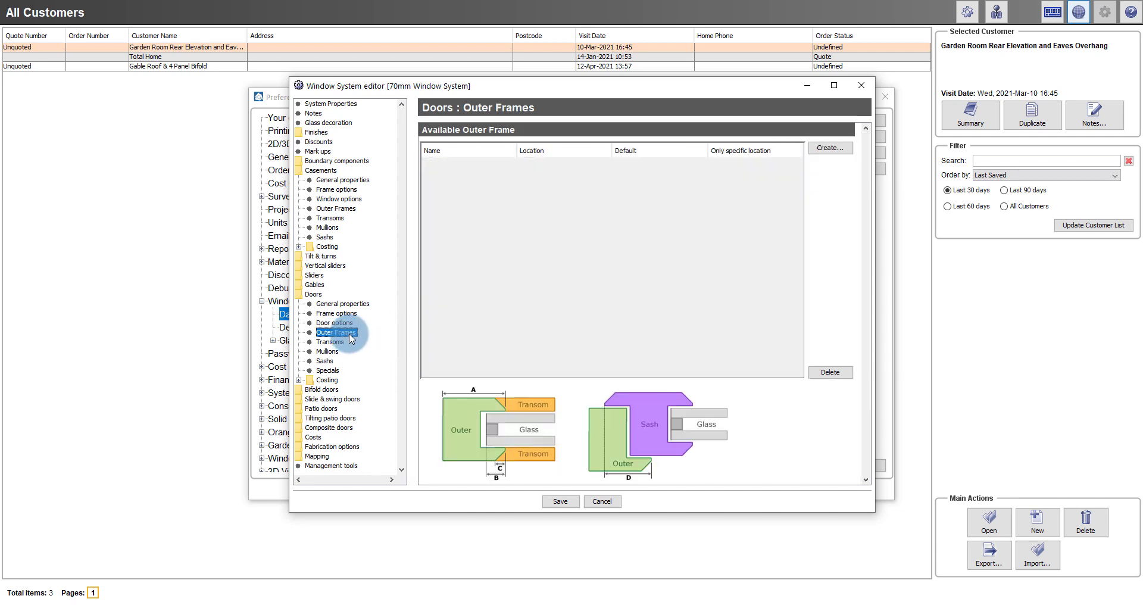
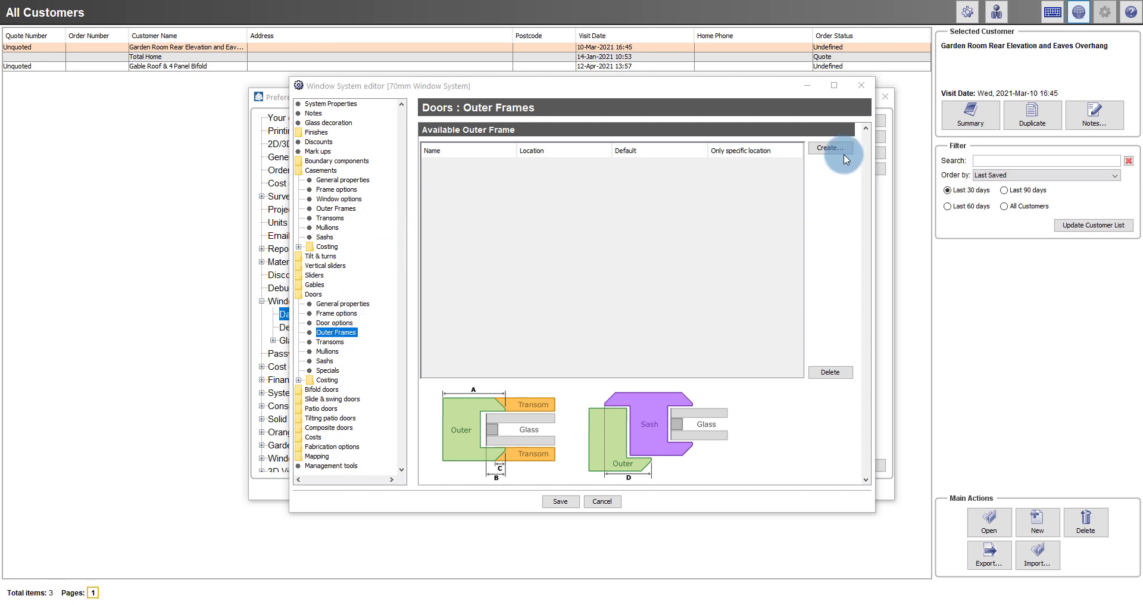
click(830, 148)
text(50mm Outer Frame)
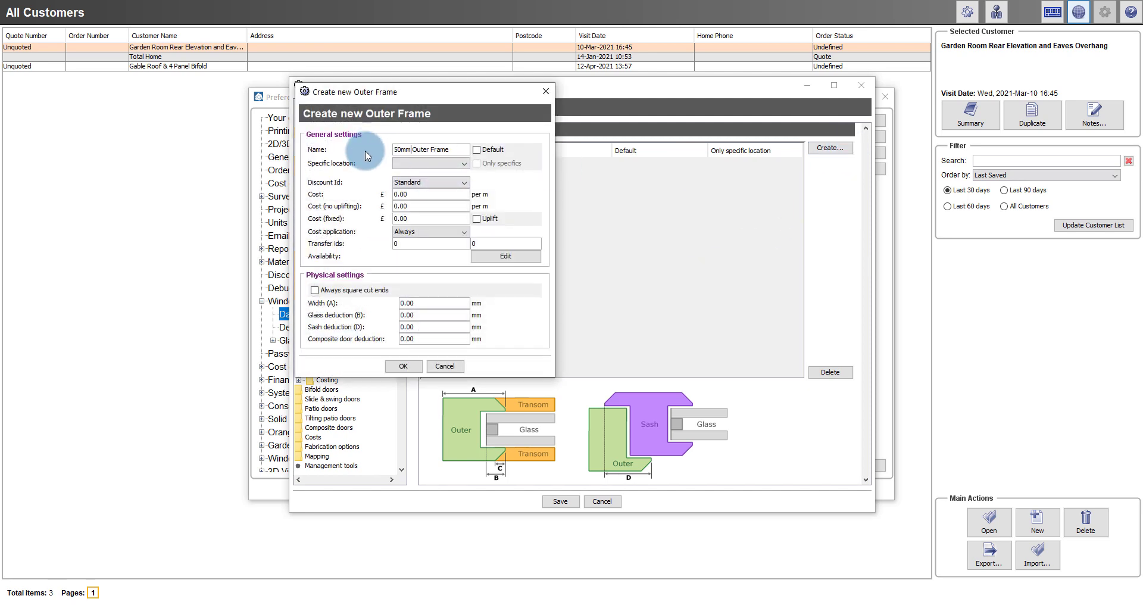
click(414, 302)
text(50)
key(Tab)
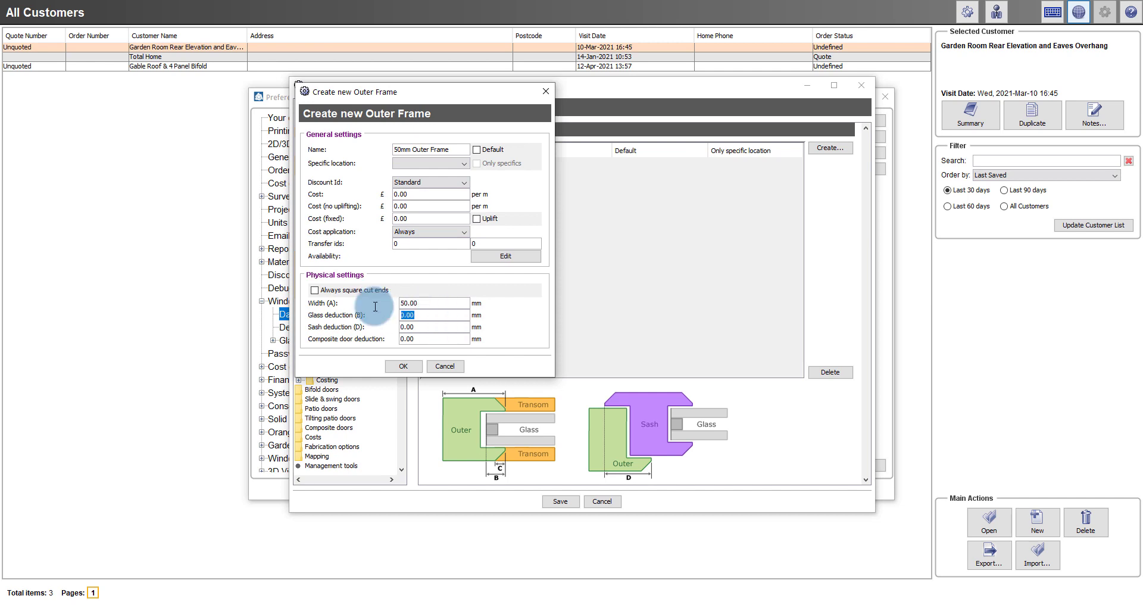
text(13)
click(415, 326)
text(28)
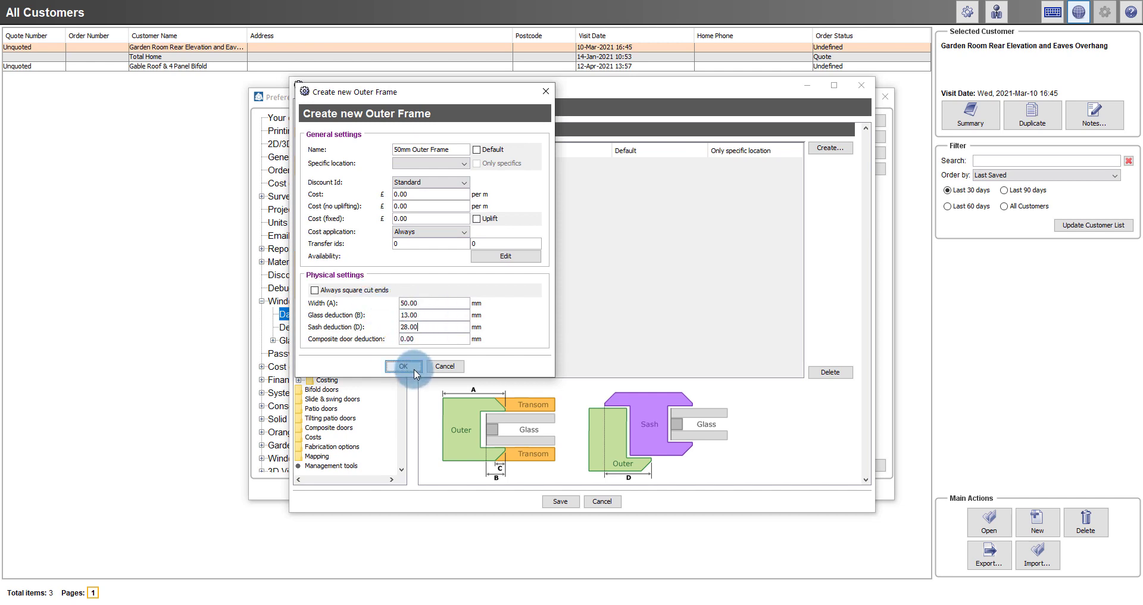
click(403, 366)
- Create a door outer frame named 60mm Outer Frame with width 60 mm, glass deduction 13 mm and sash deduction 28 mm
click(829, 148)
text(60mm Outer Frame)
click(419, 302)
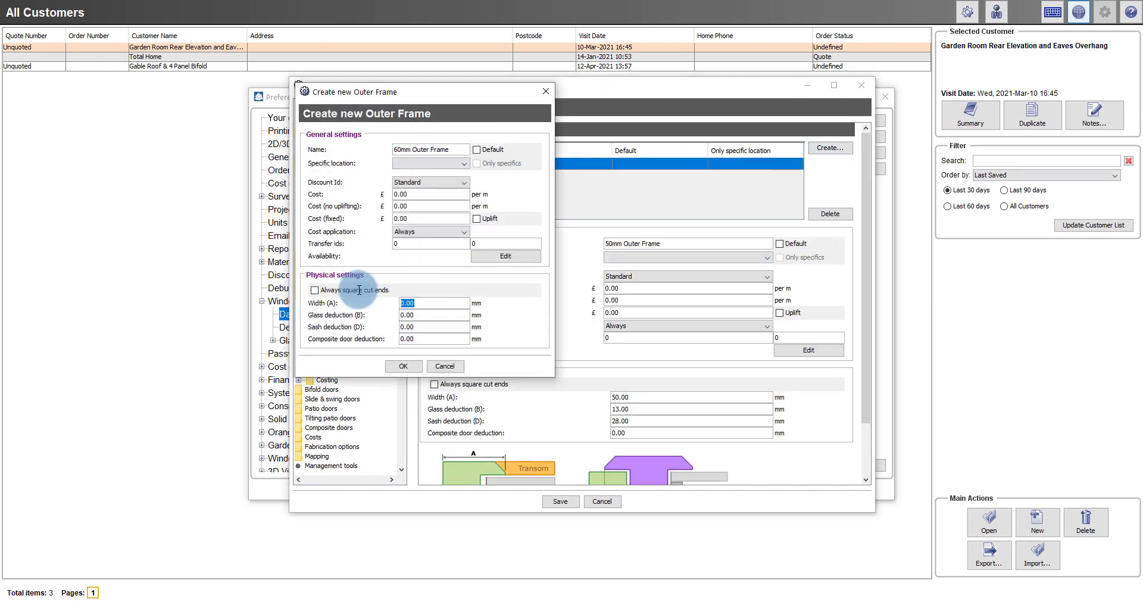
text(60)
key(Tab)
text(13)
click(413, 327)
text(28)
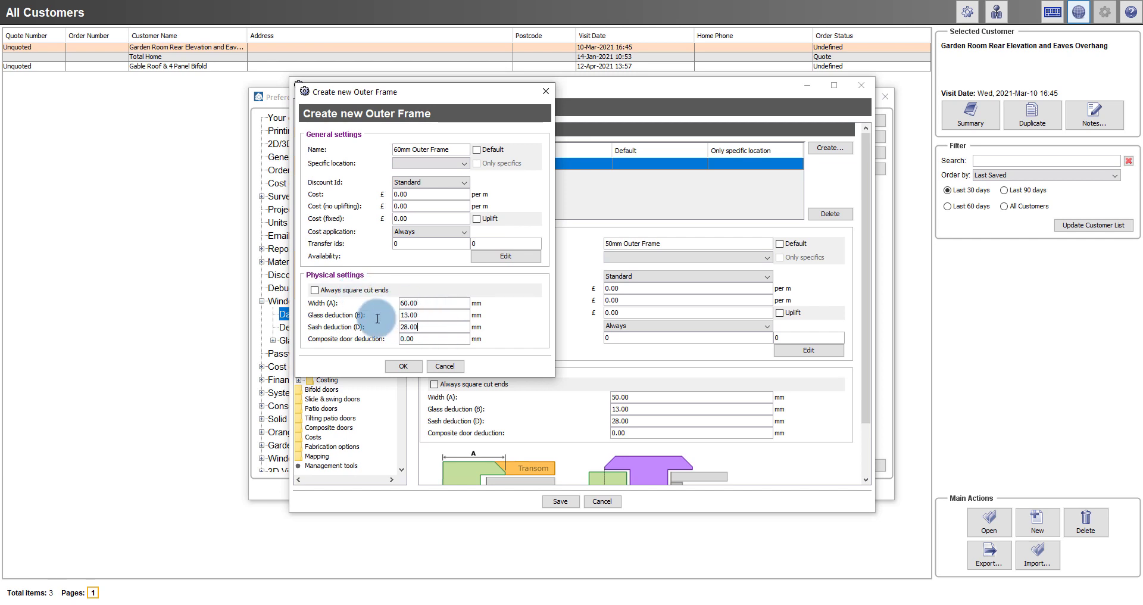
click(403, 366)
- Create 70mm Outer Frame as the default door outer frame, with width 70 mm, glass deduction 13 mm and sash deduction 28 mm
click(817, 156)
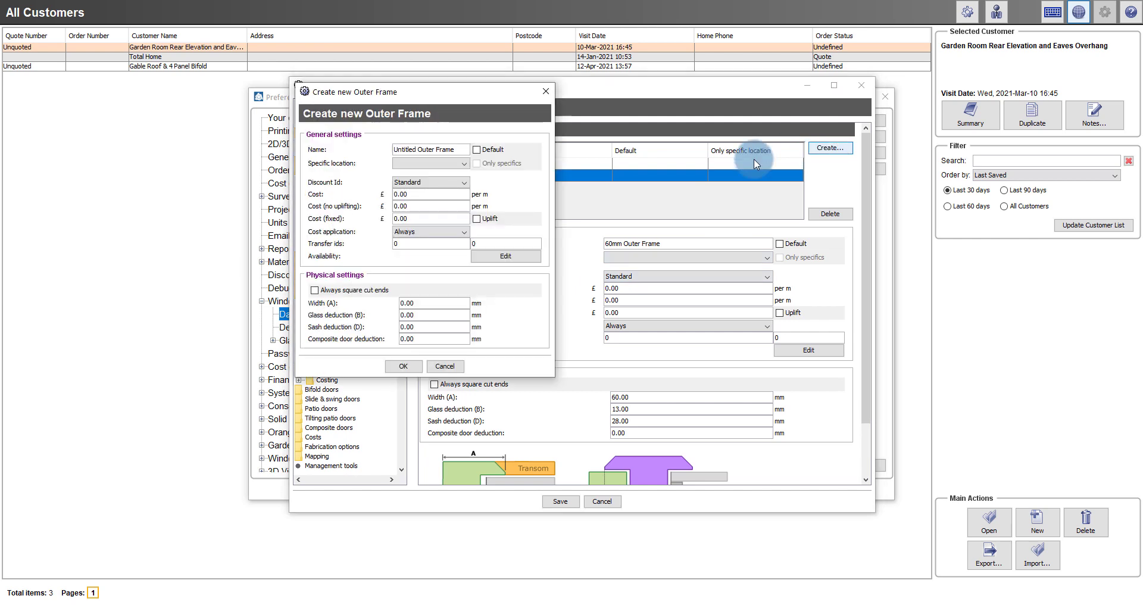
click(423, 149)
text(70mm)
click(415, 304)
text(70)
key(Tab)
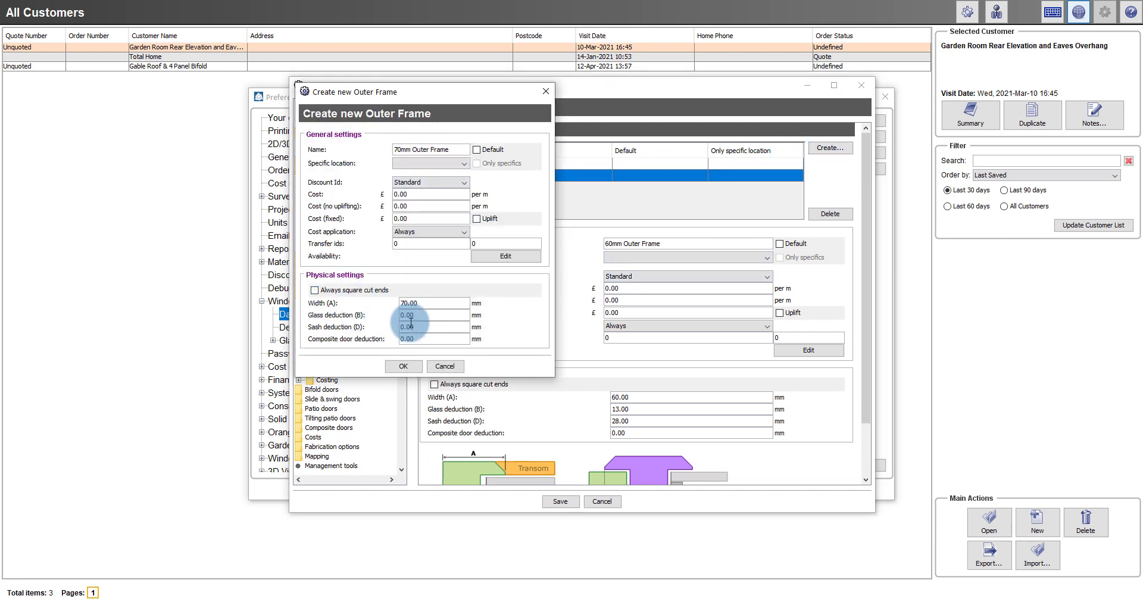
text(13.)
key(Tab)
text(28.)
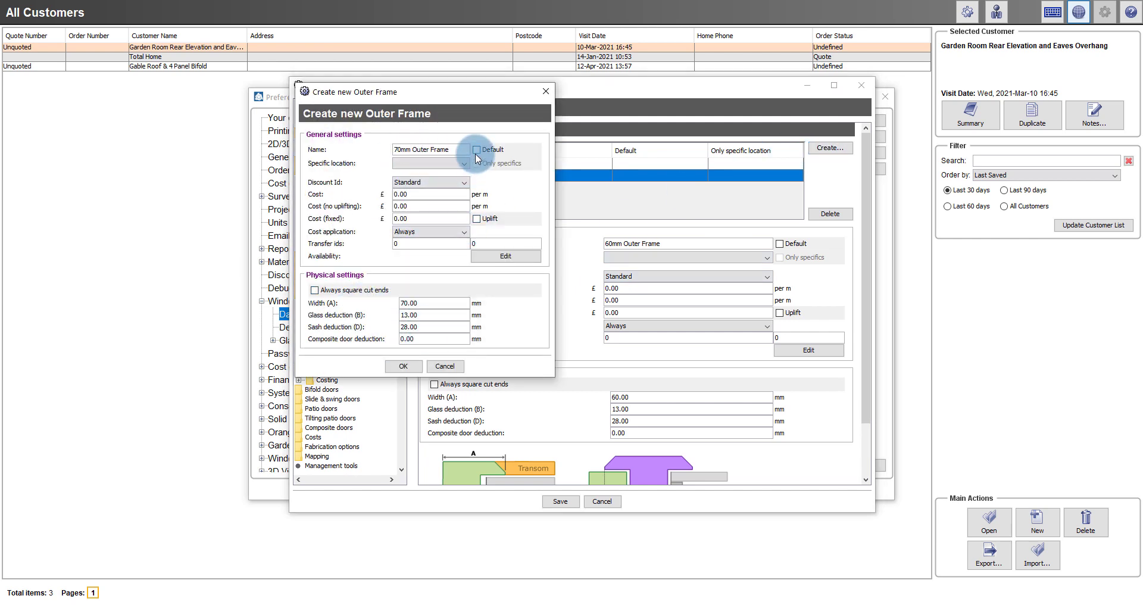
click(476, 150)
click(402, 365)
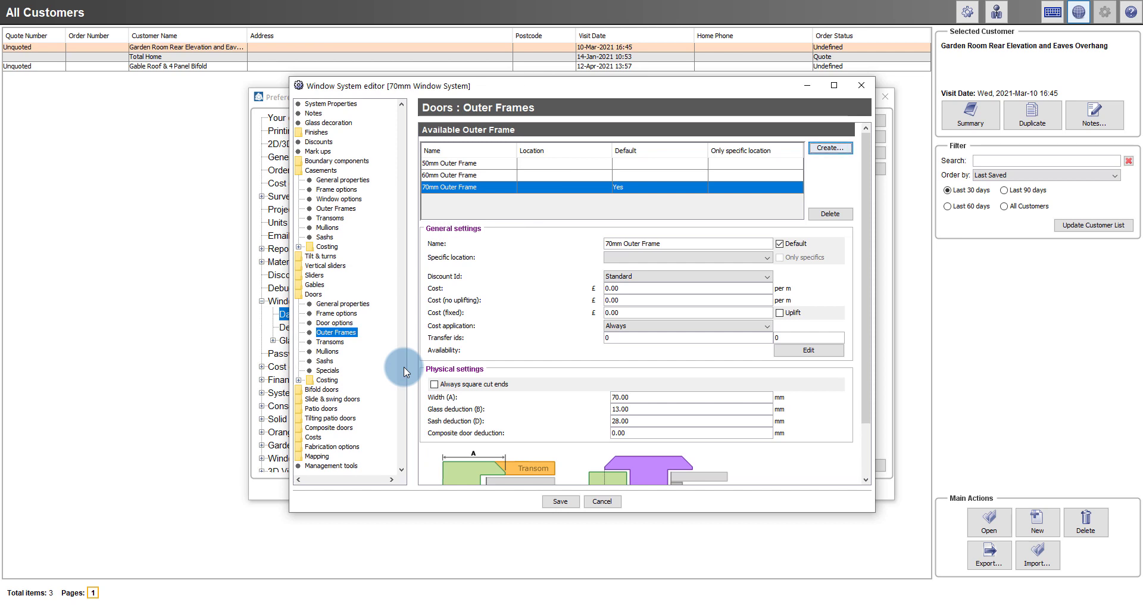
- Start a new door outer frame named 30mm Low Threshold with Cill as its specific location
click(819, 154)
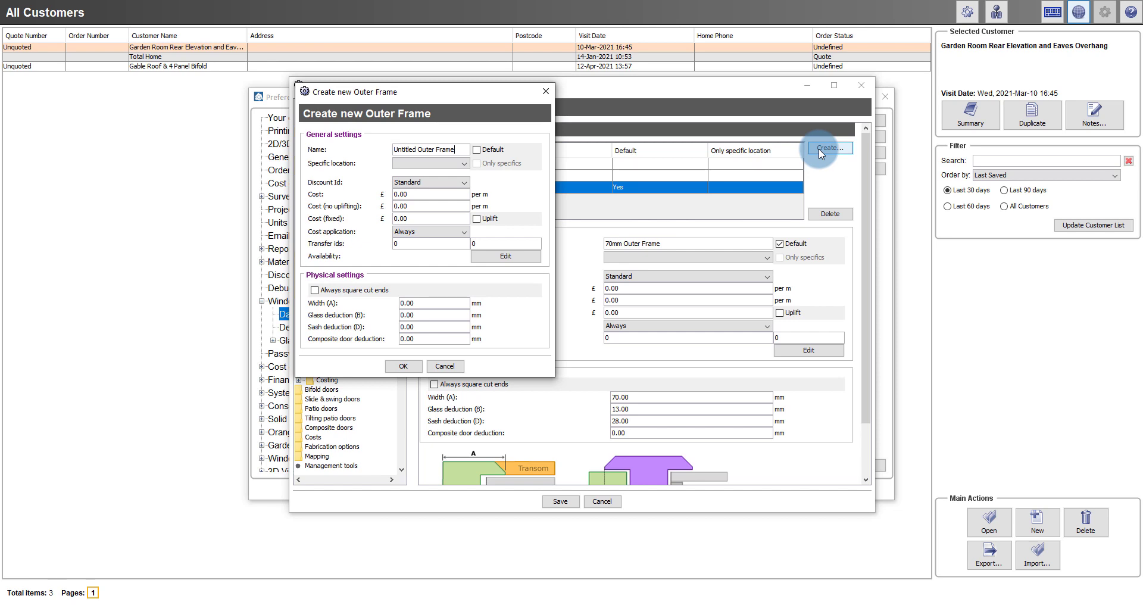
click(415, 160)
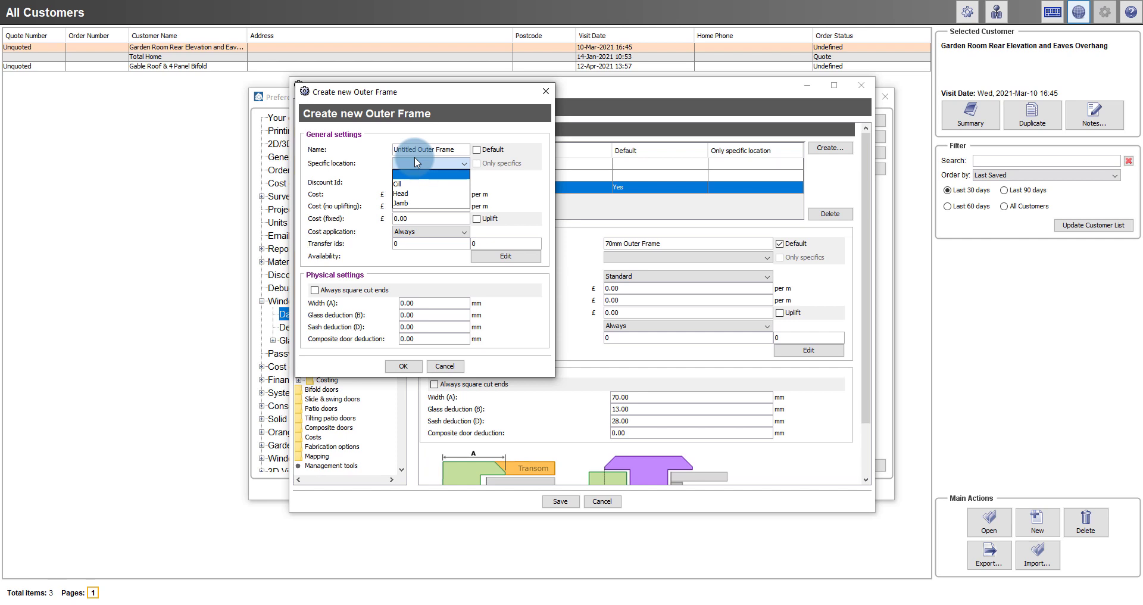
click(414, 155)
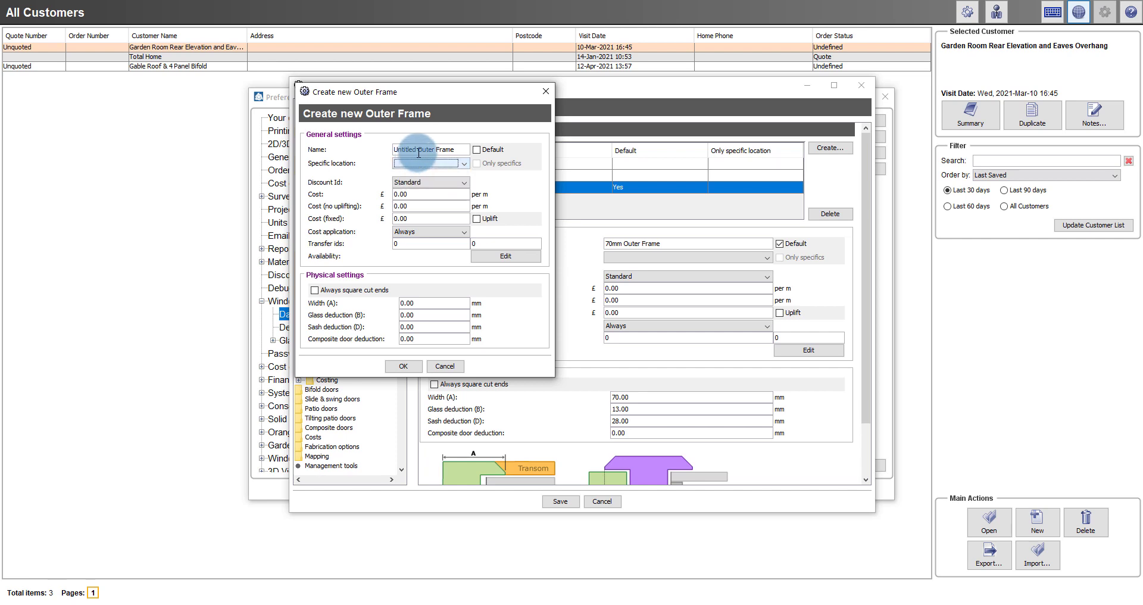
double_click(404, 149)
text(30mm Low Threshold)
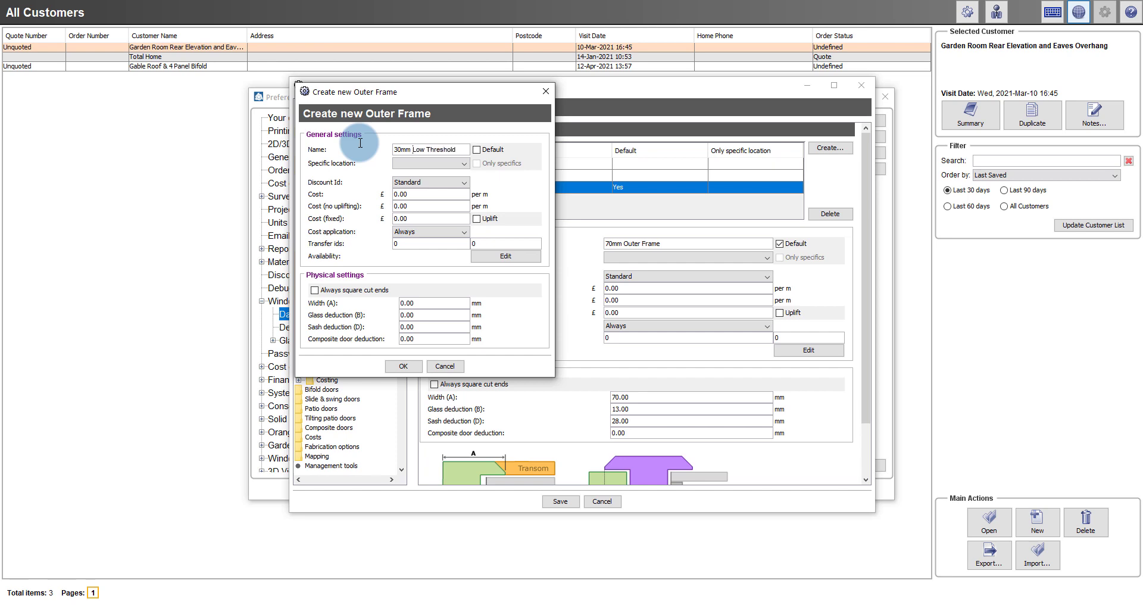
click(431, 163)
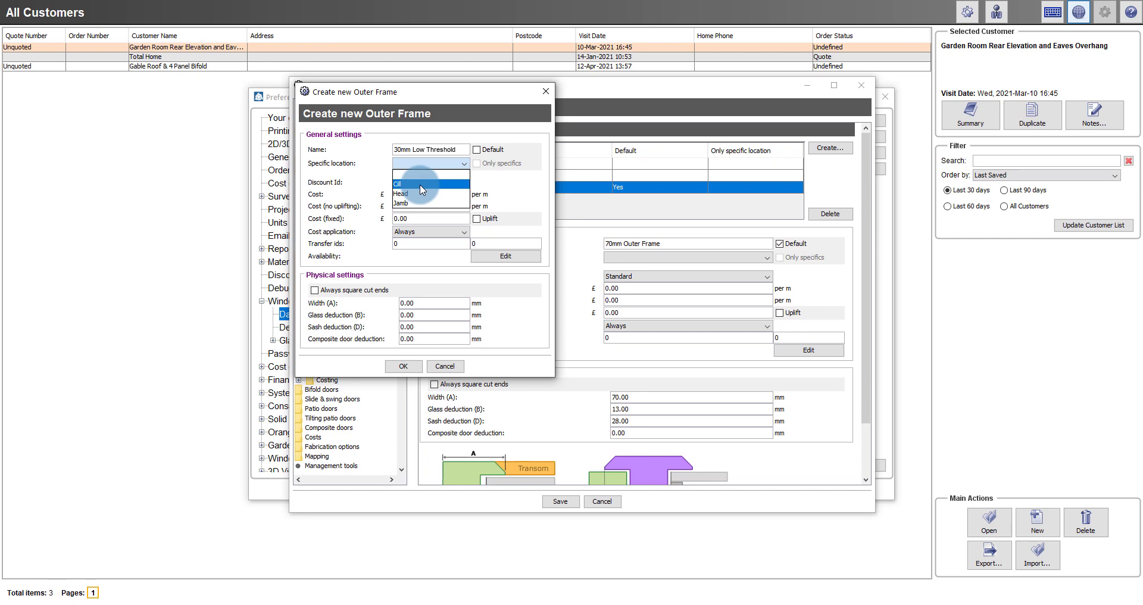
click(420, 184)
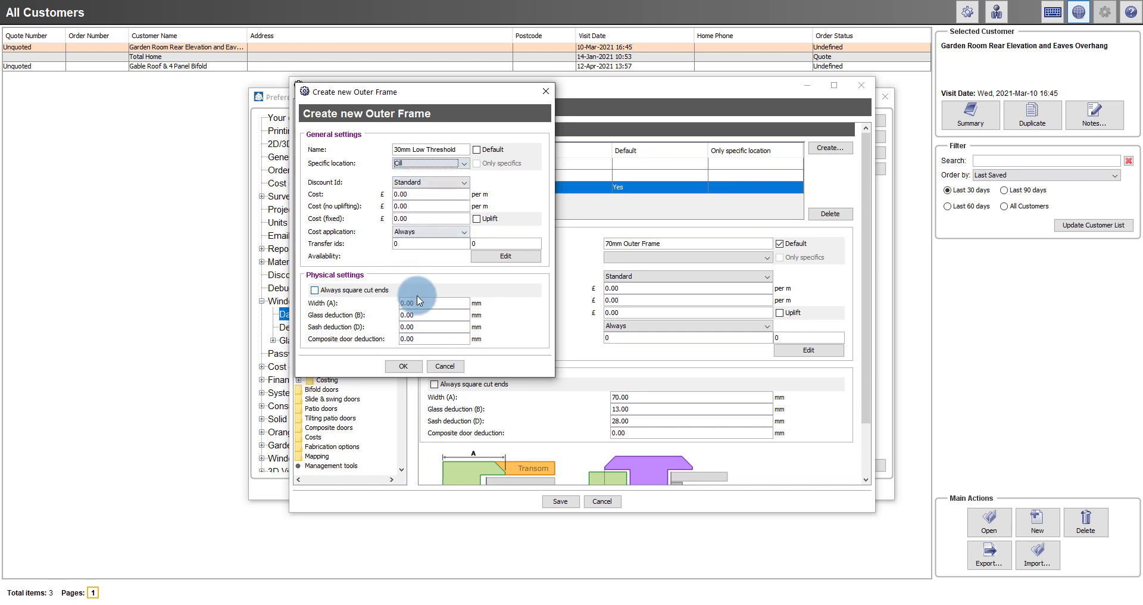
- Give the low threshold width 30 mm, glass deduction 13 mm, sash deduction 28 mm and always square cut ends, and add it to the outer frames
click(399, 304)
text(30)
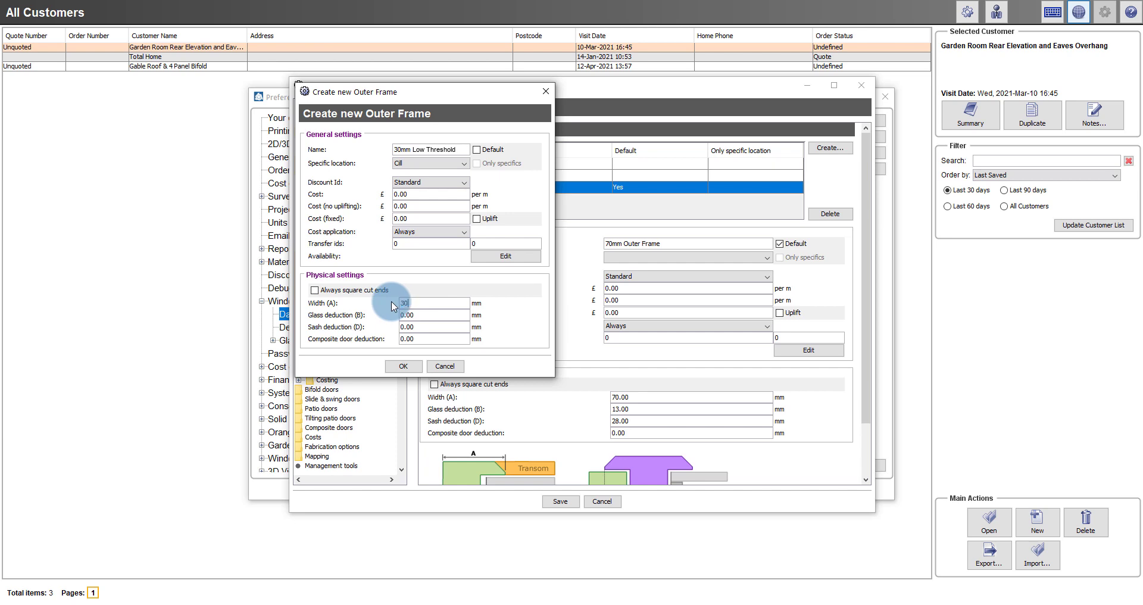
text(.00)
click(392, 319)
text(13.00)
key(Tab)
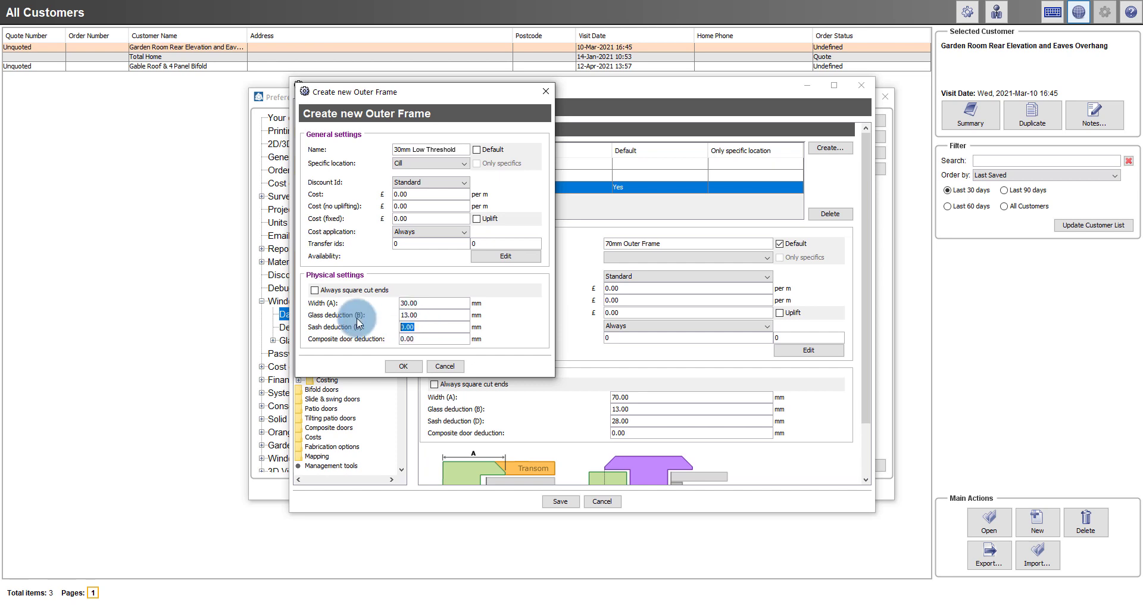
text(28.00)
click(314, 290)
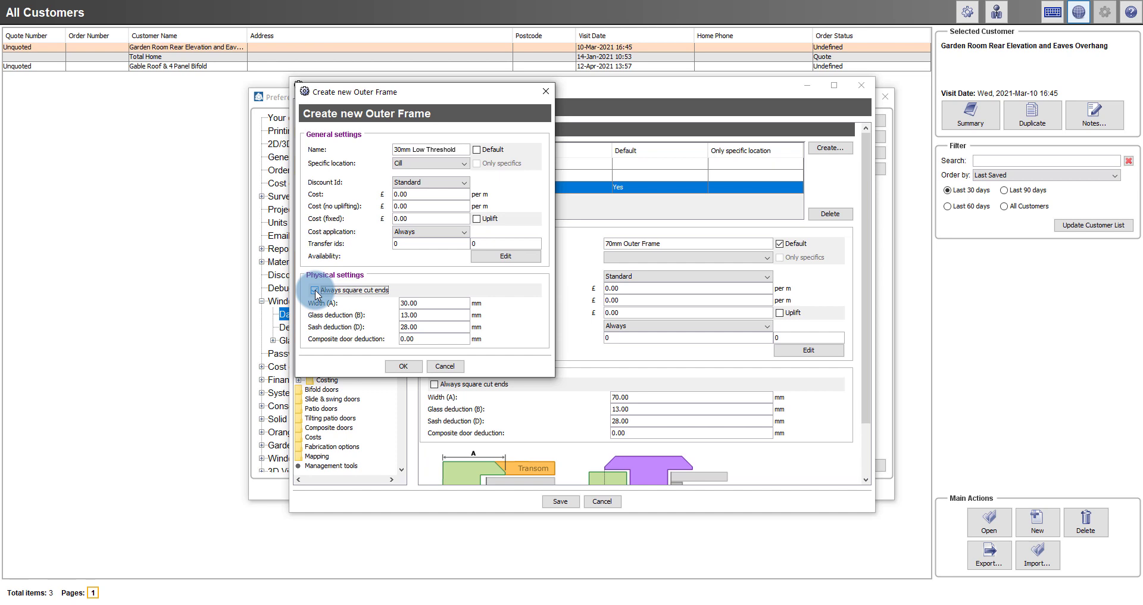
click(405, 366)
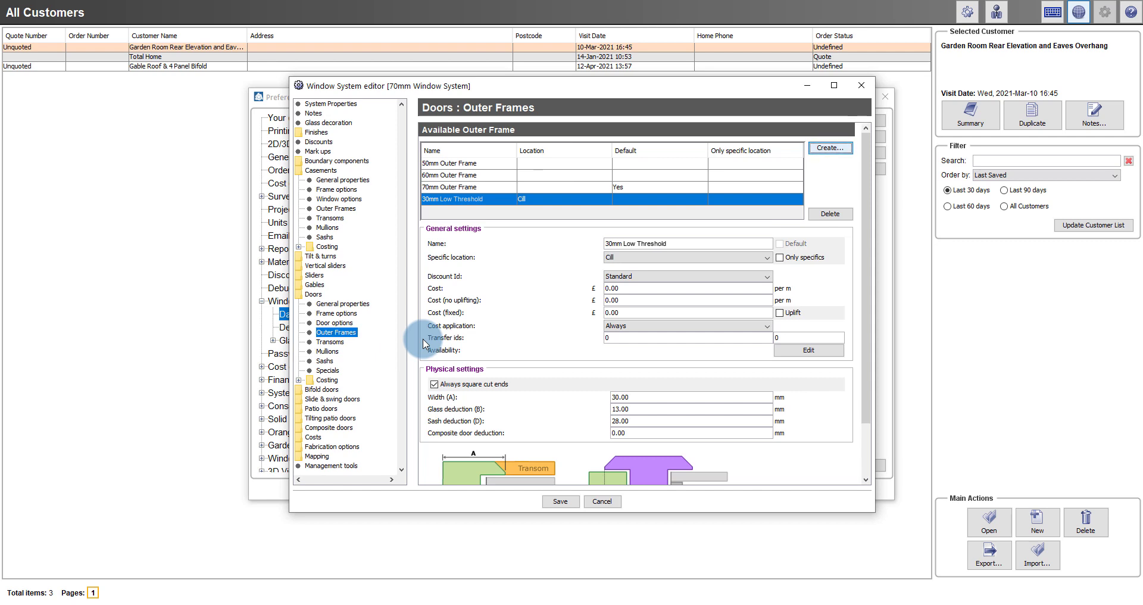
- Create a door transom named 72mm Transom with width 72 mm, glass deduction 13 mm and sash deduction 28 mm
click(331, 342)
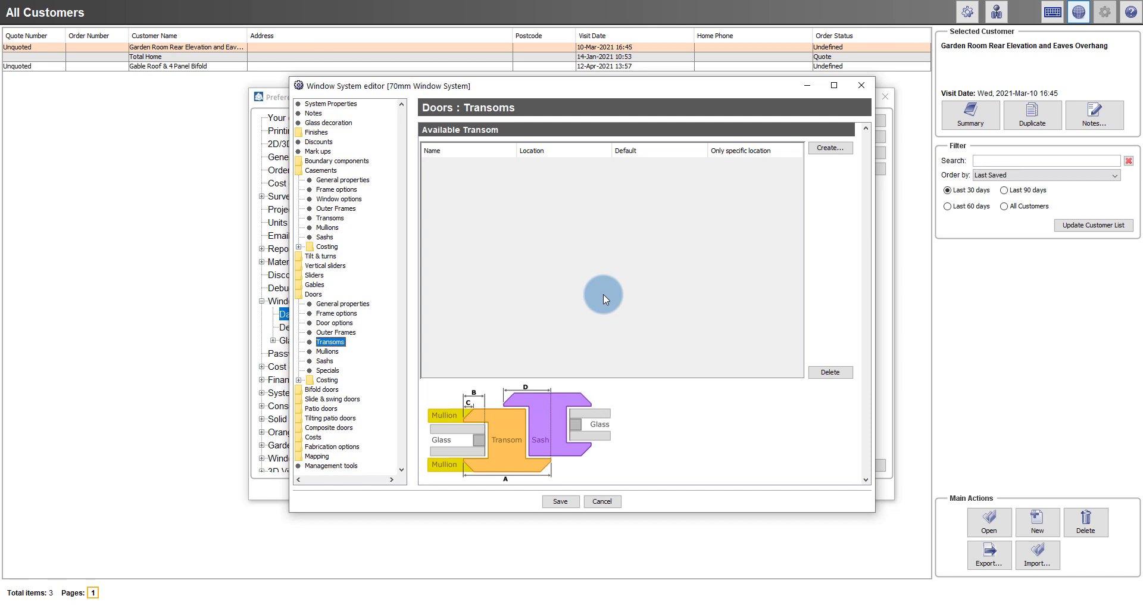
click(833, 148)
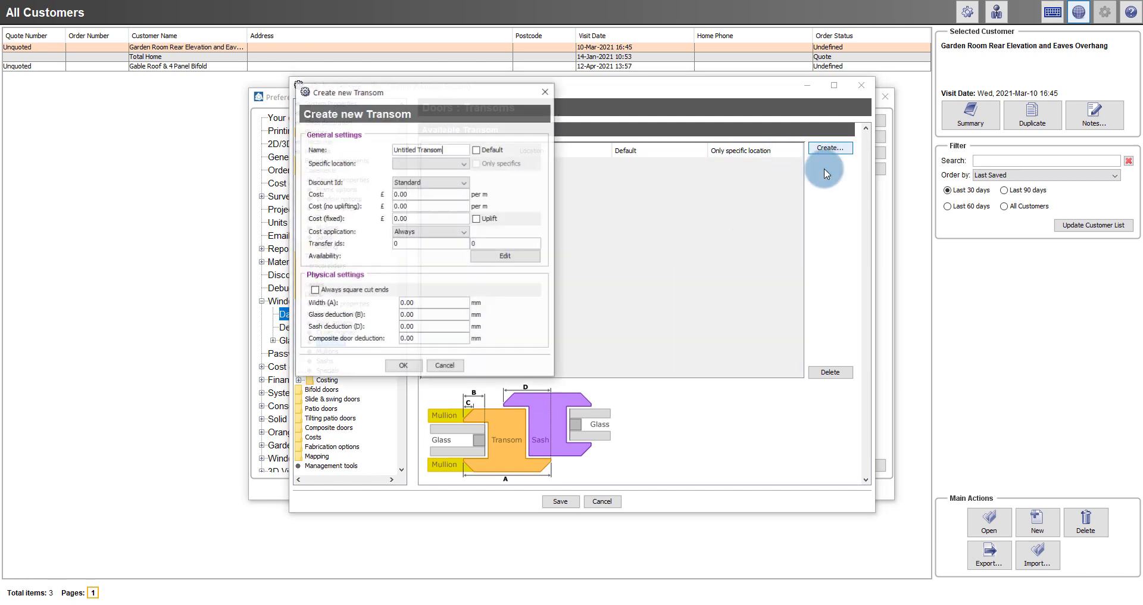
drag(418, 150, 337, 147)
text(72mm)
drag(419, 302, 376, 289)
text(72.)
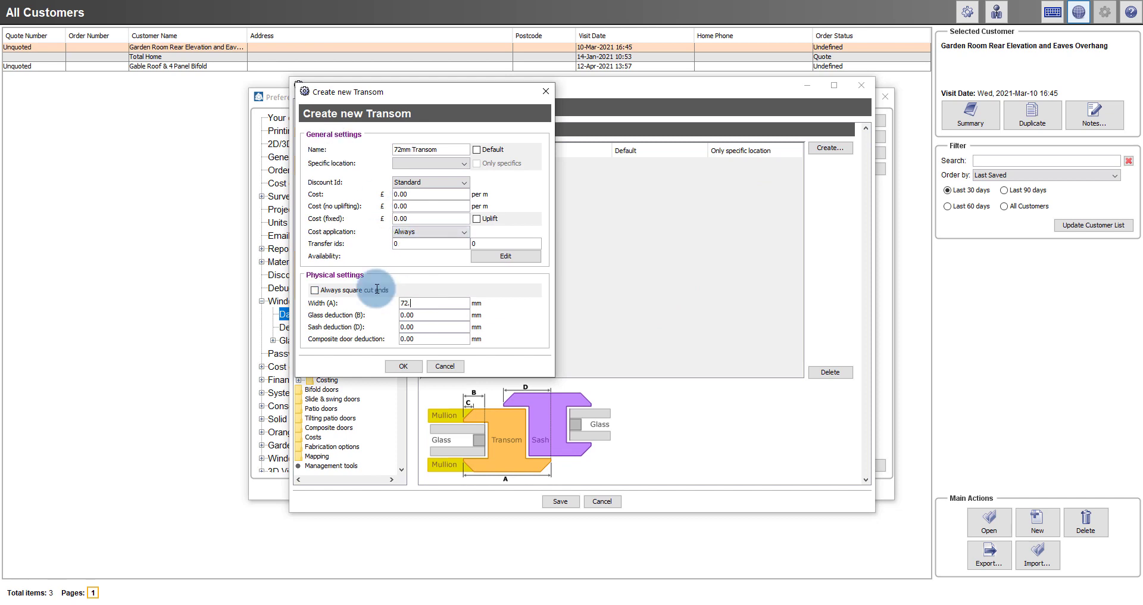
text(00)
key(Tab)
text(13.00)
click(410, 327)
text(28.)
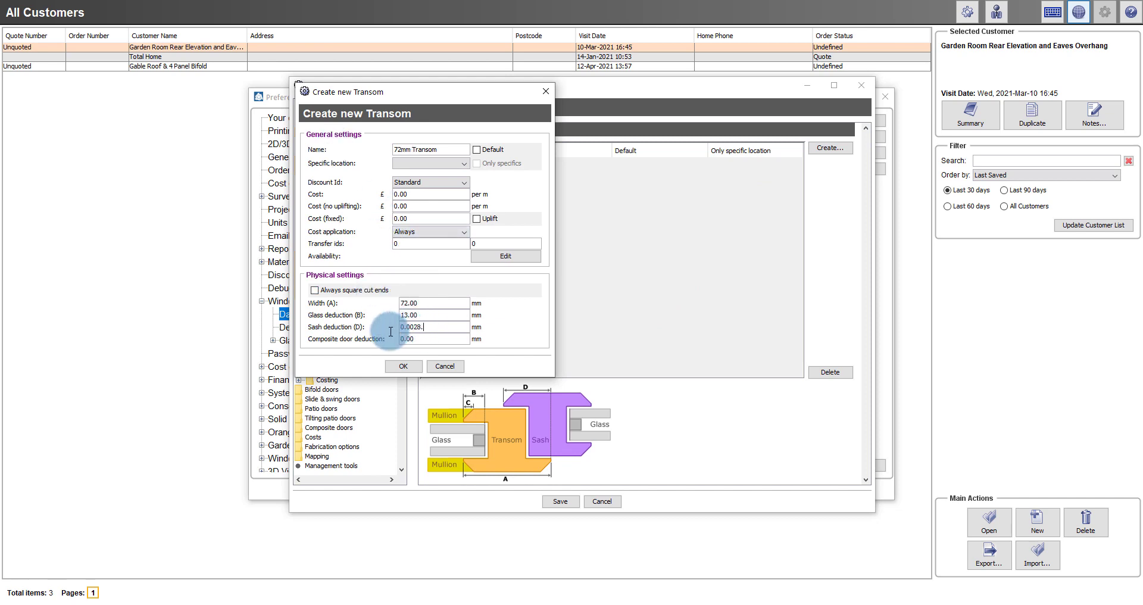
text(00)
click(402, 366)
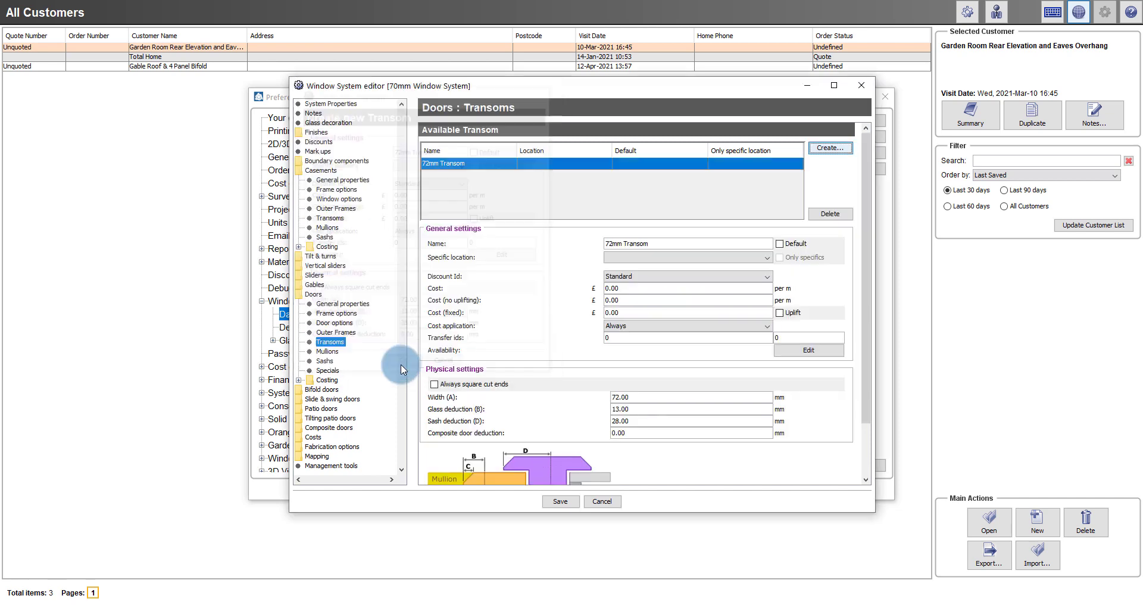
- Create 87mm Transom as the default door transom, with width 87 mm, glass deduction 13 mm and sash deduction 28 mm
click(830, 147)
drag(418, 149, 334, 146)
text(87m)
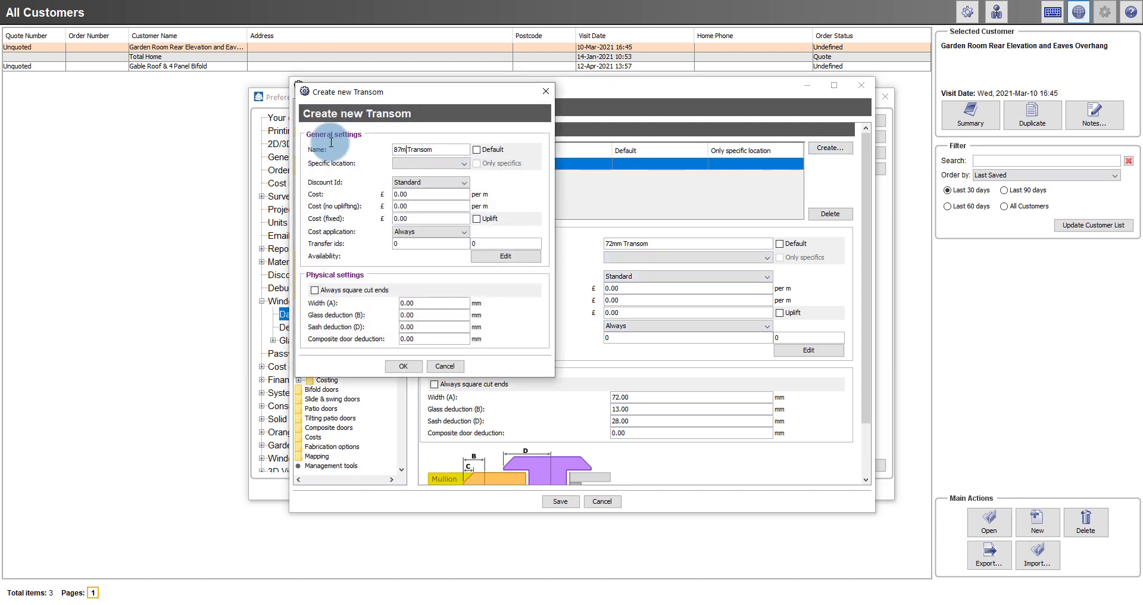
text(m)
double_click(441, 303)
text(87.00)
double_click(442, 315)
text(13.)
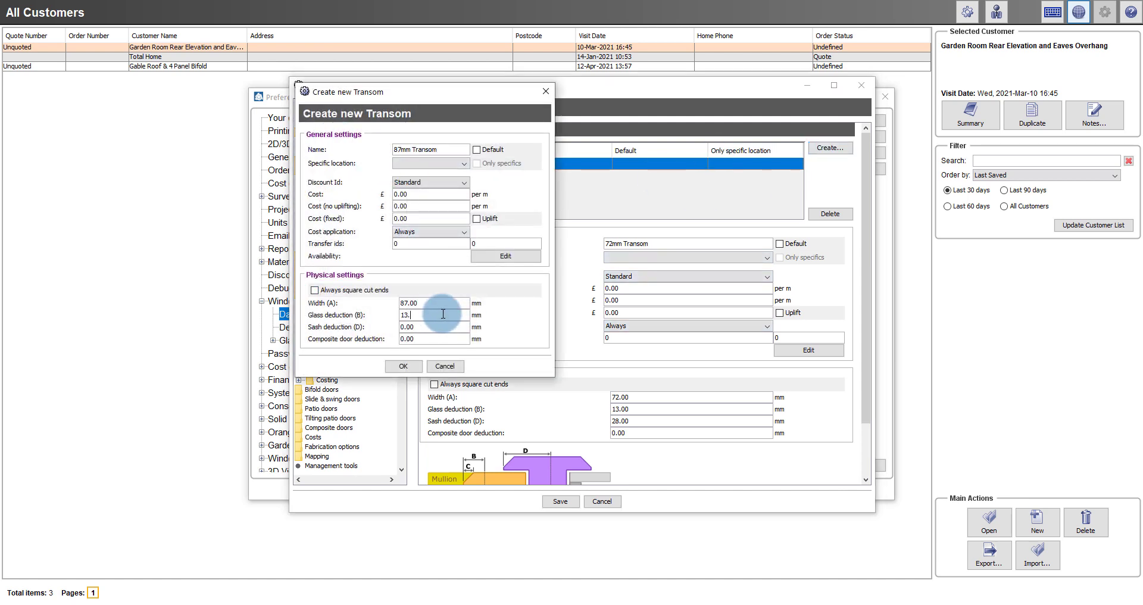
text(00)
double_click(440, 327)
text(28.00)
click(476, 149)
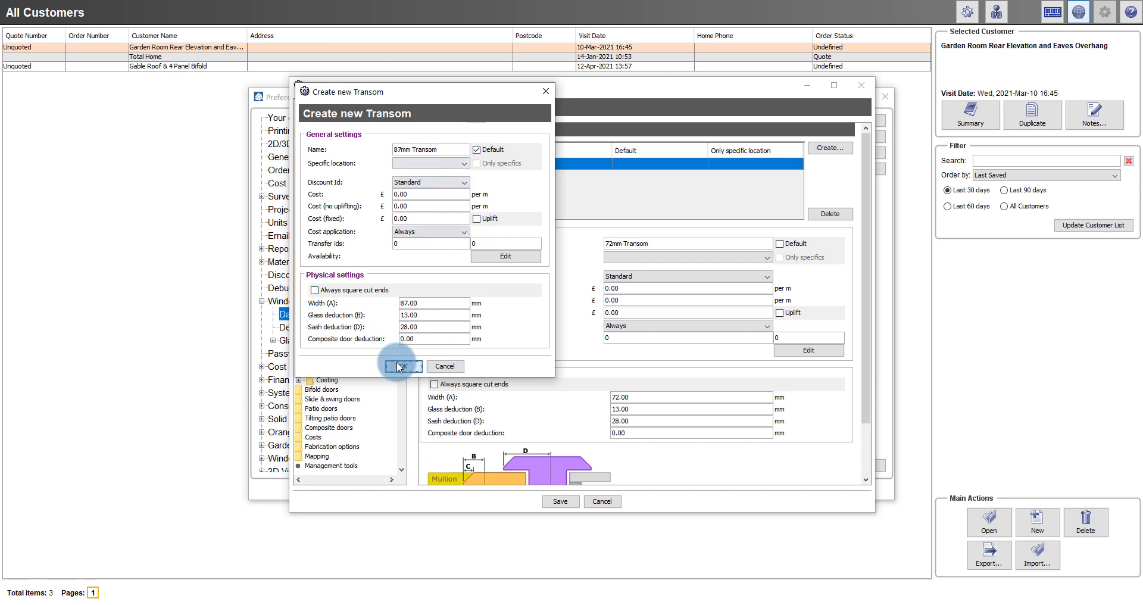
click(399, 366)
- Create a door transom named 107mm Midrail with width 107 mm, glass deduction 13 mm and sash deduction 28 mm
click(816, 148)
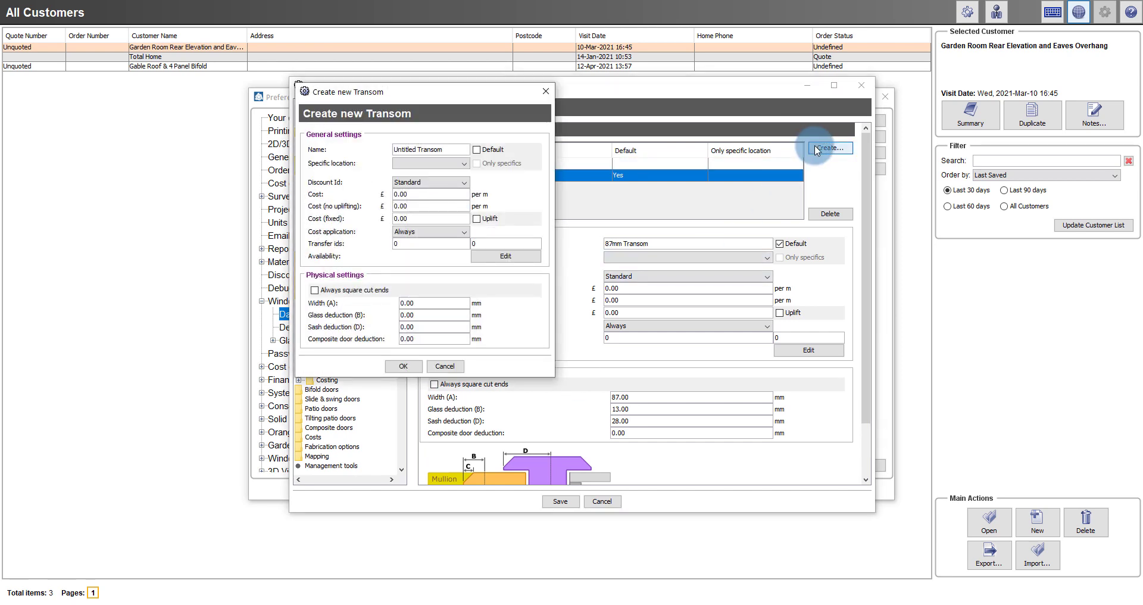
click(449, 149)
drag(449, 149, 383, 143)
text(107mm Midrail)
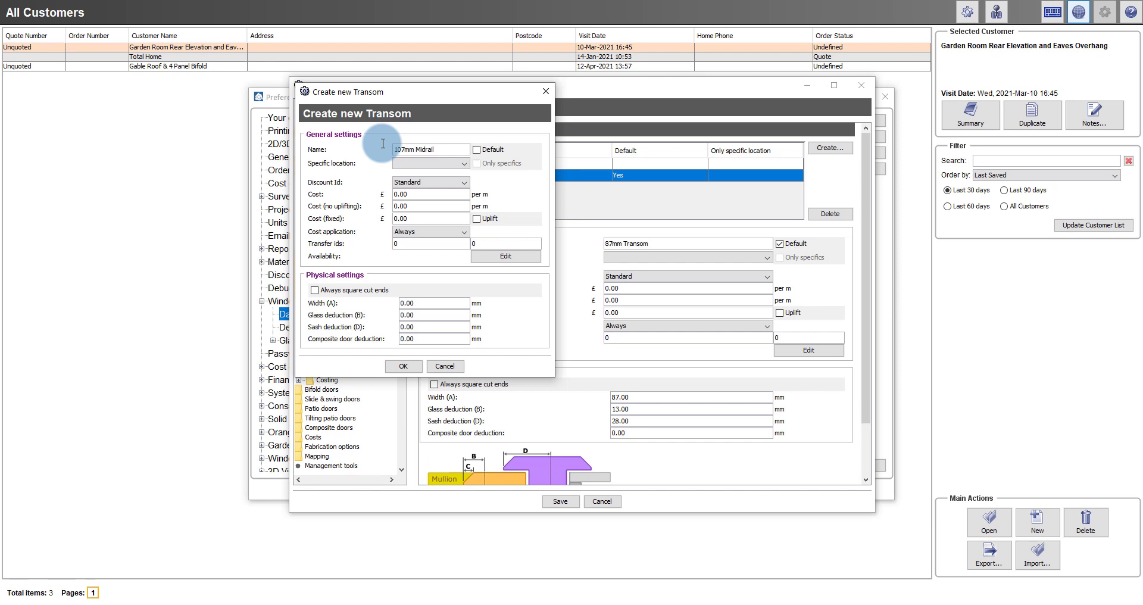
click(426, 303)
text(107)
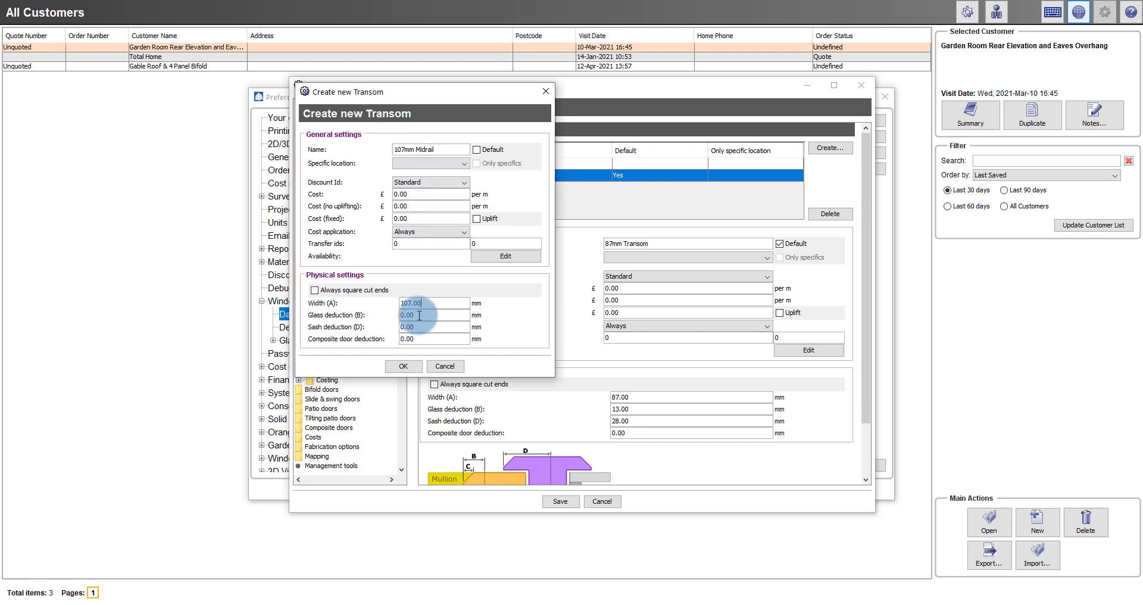
key(Tab)
text(13)
key(Tab)
text(28.00)
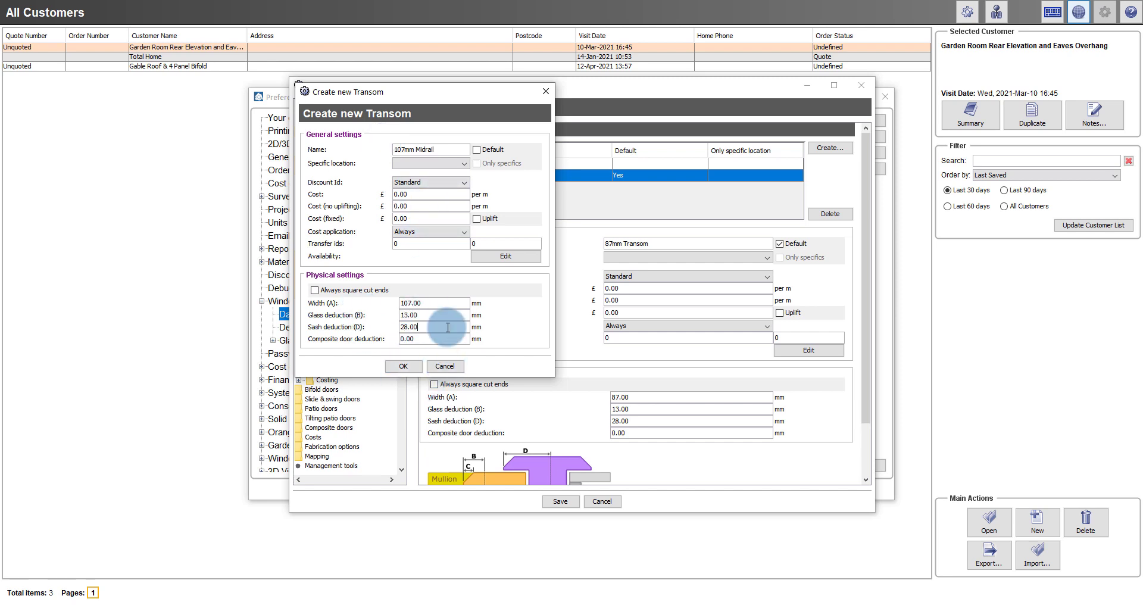
click(405, 367)
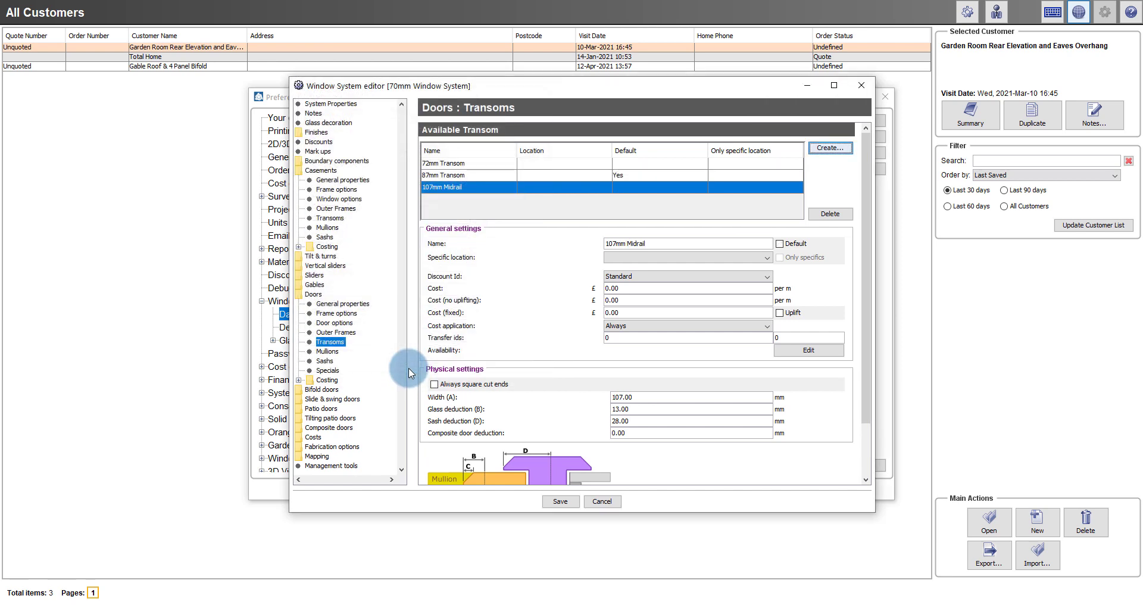
- Create a door mullion named 72mm Mullion with width 72 mm, glass deduction 13 mm and sash deduction 28 mm
click(328, 351)
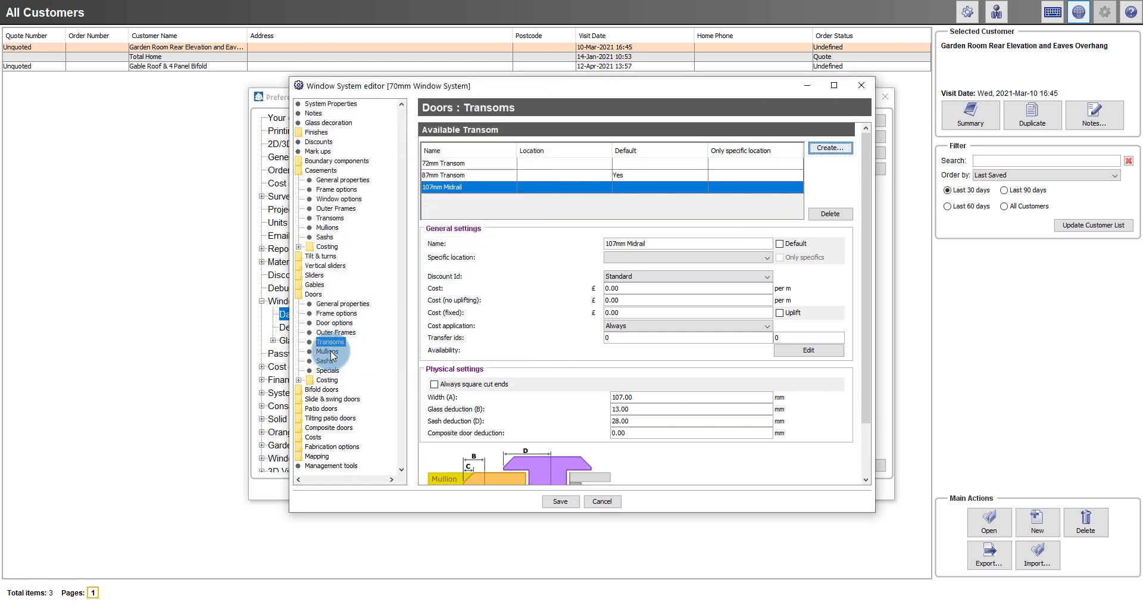
click(830, 147)
click(395, 149)
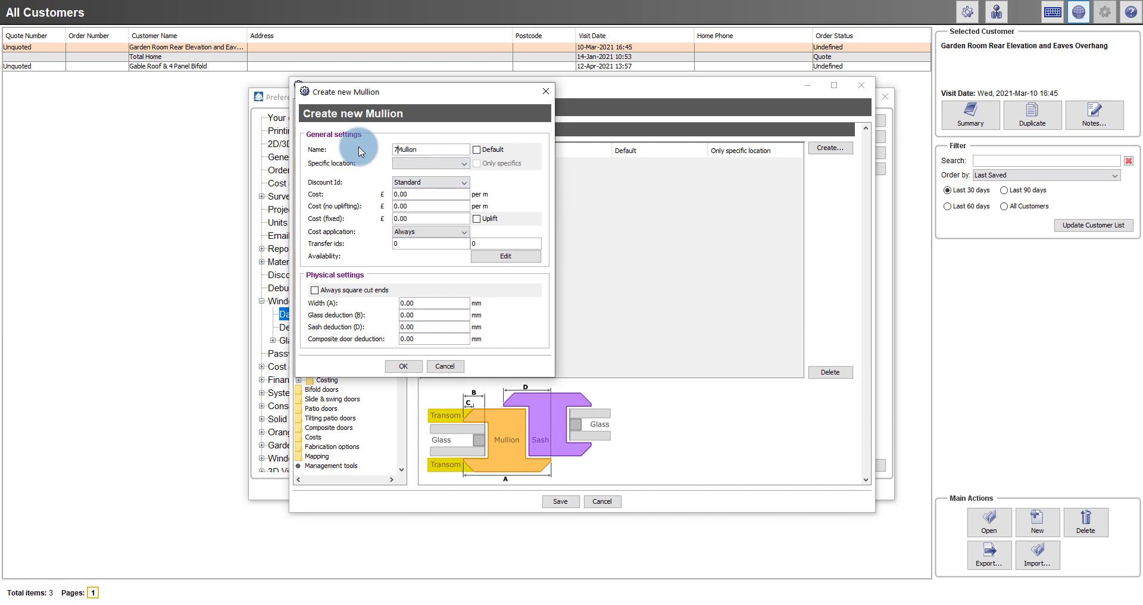
text(72mm)
click(417, 303)
text(72.)
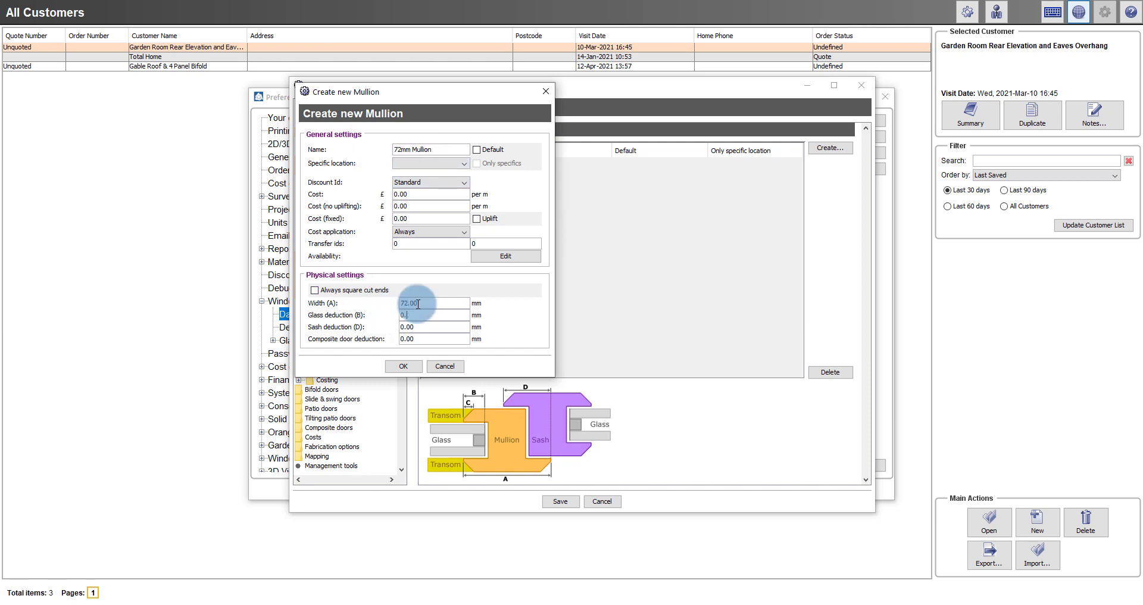
text(13)
key(Tab)
text(28)
click(403, 365)
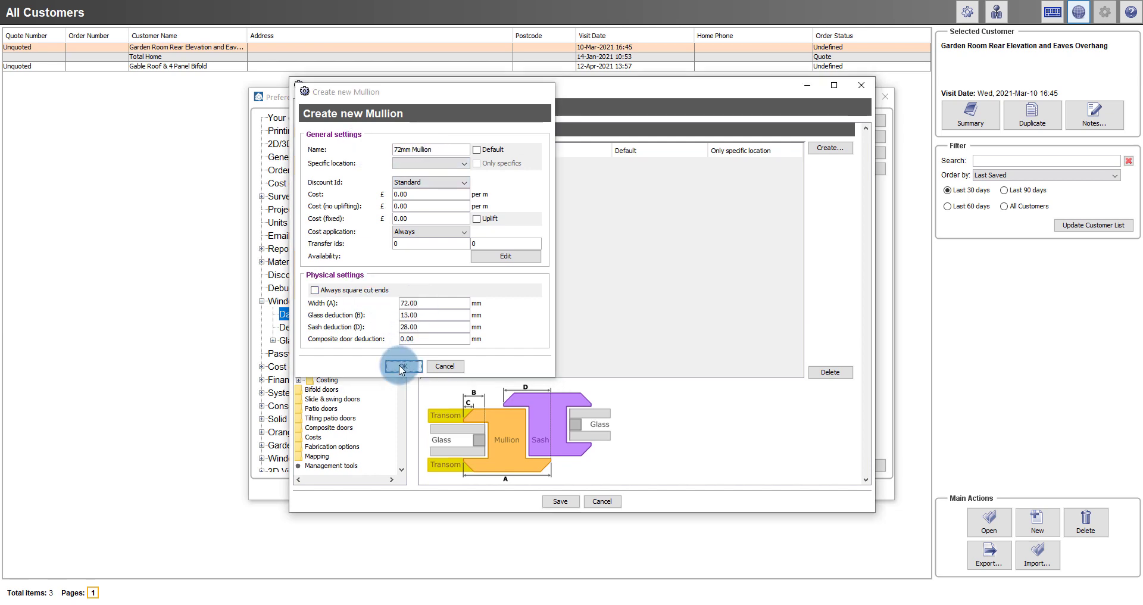
- Create 87mm Mullion as the default door mullion, with width 87 mm, glass deduction 13 mm and sash deduction 28 mm
click(830, 147)
key(Home)
text(87mm)
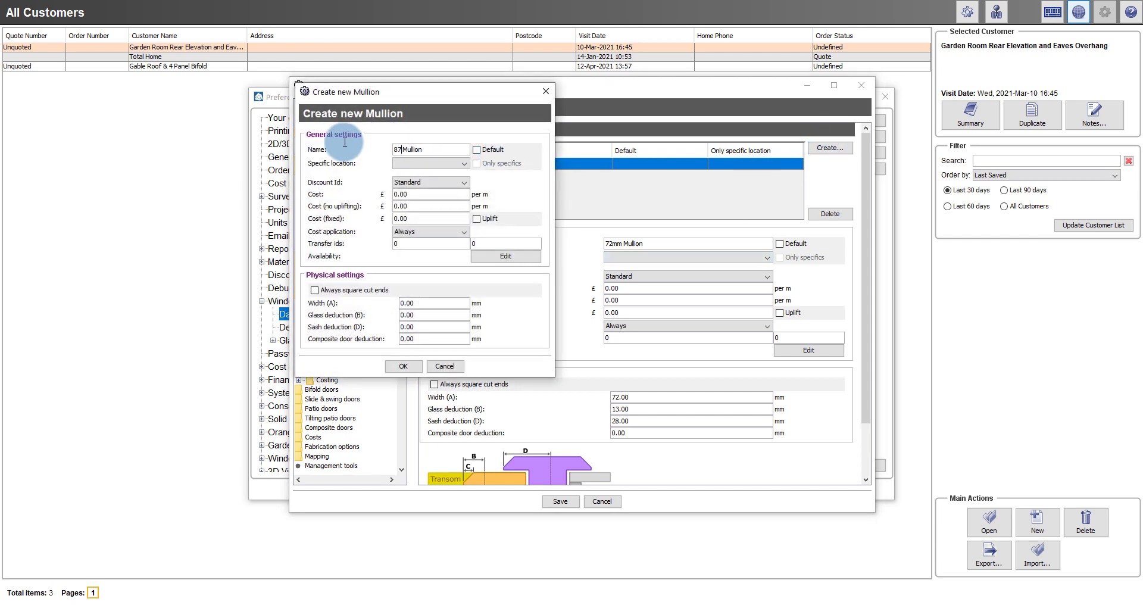
click(419, 302)
text(87)
click(422, 315)
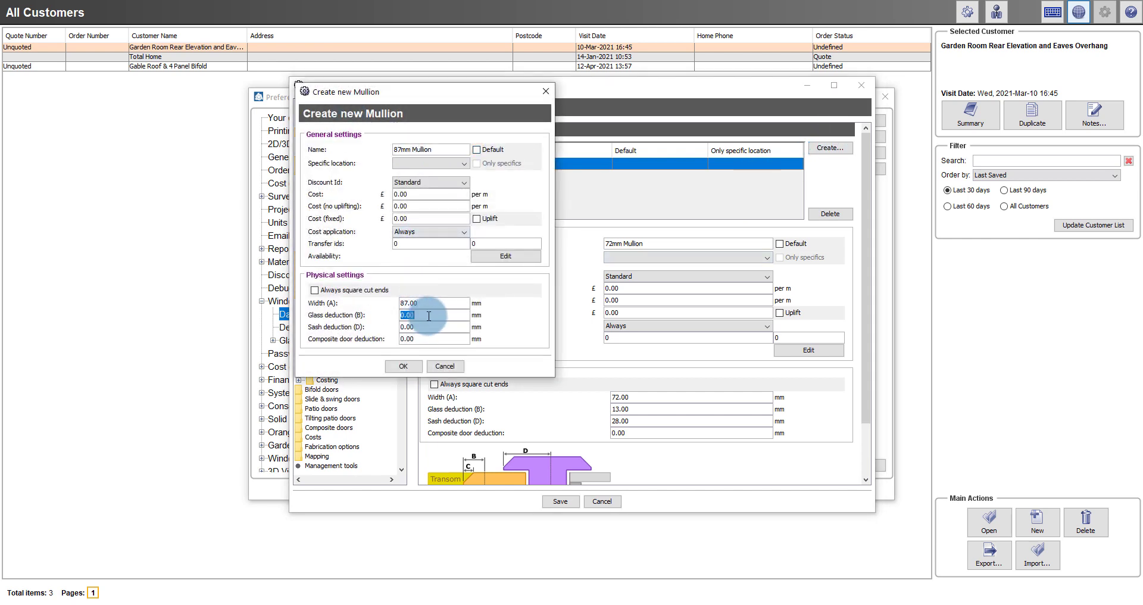
text(13)
click(429, 325)
text(28)
click(476, 150)
click(410, 367)
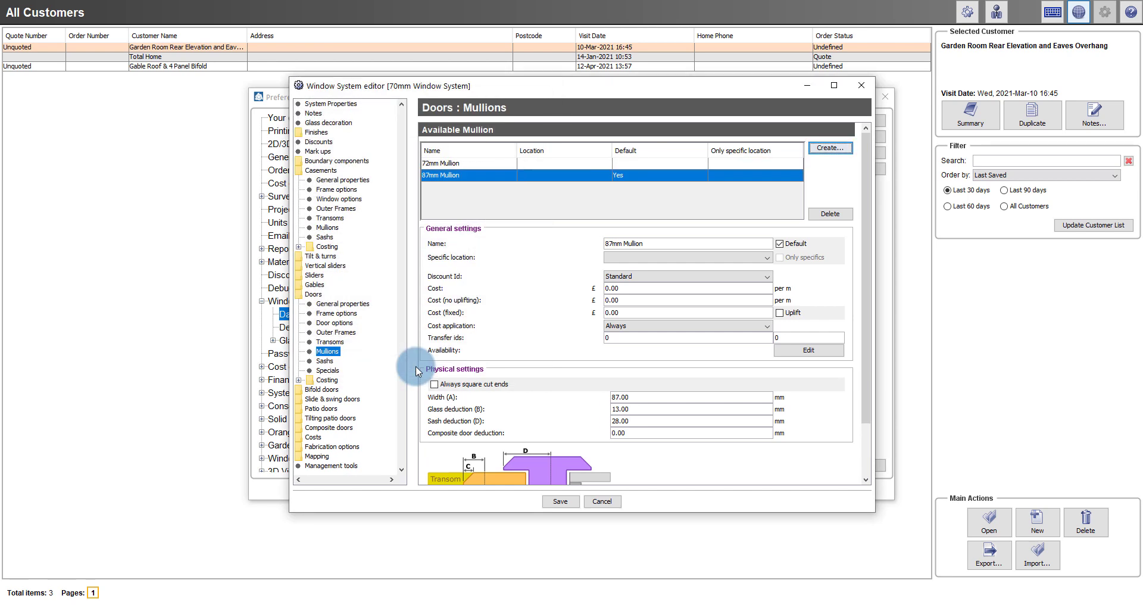
- Create a door sash named 107mm Sash with width 107 mm and glass deduction 13 mm
click(325, 361)
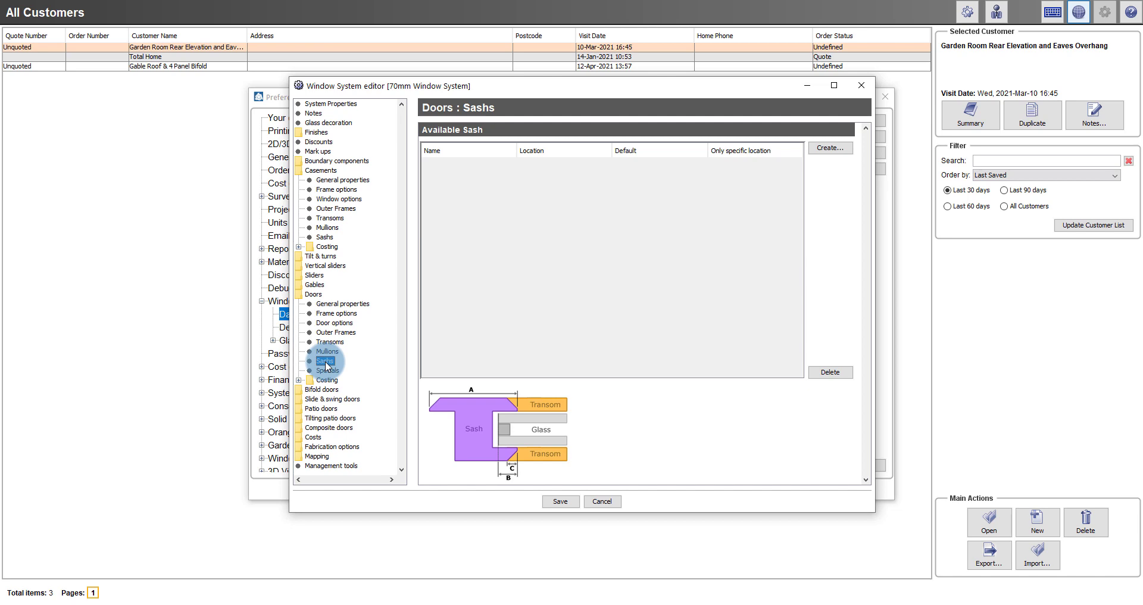
click(819, 148)
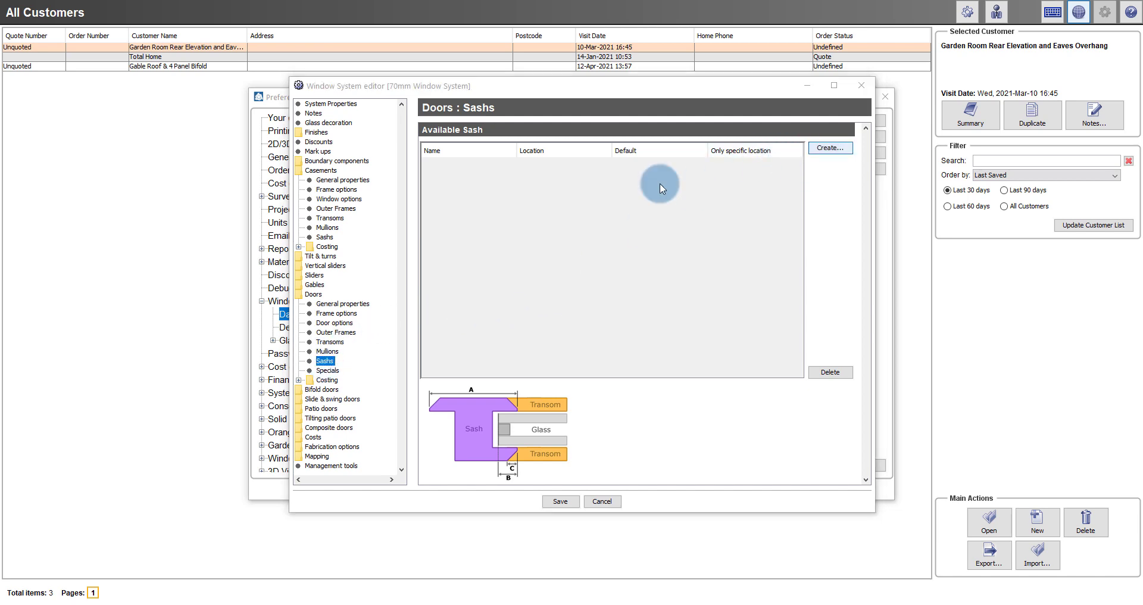
text(107mm Sash)
double_click(426, 305)
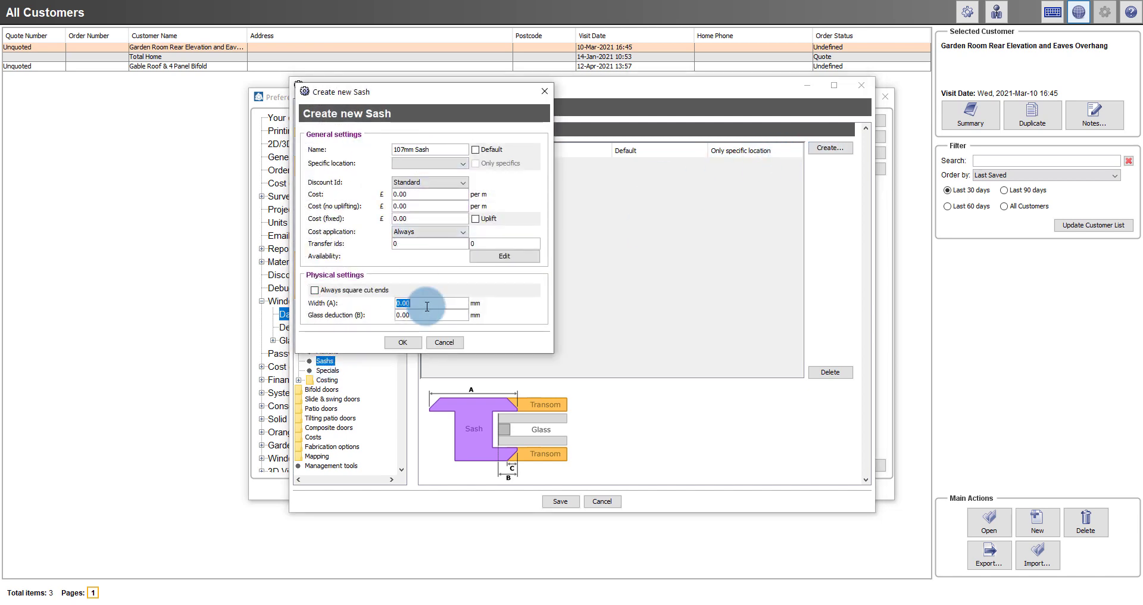
text(107.00)
double_click(411, 314)
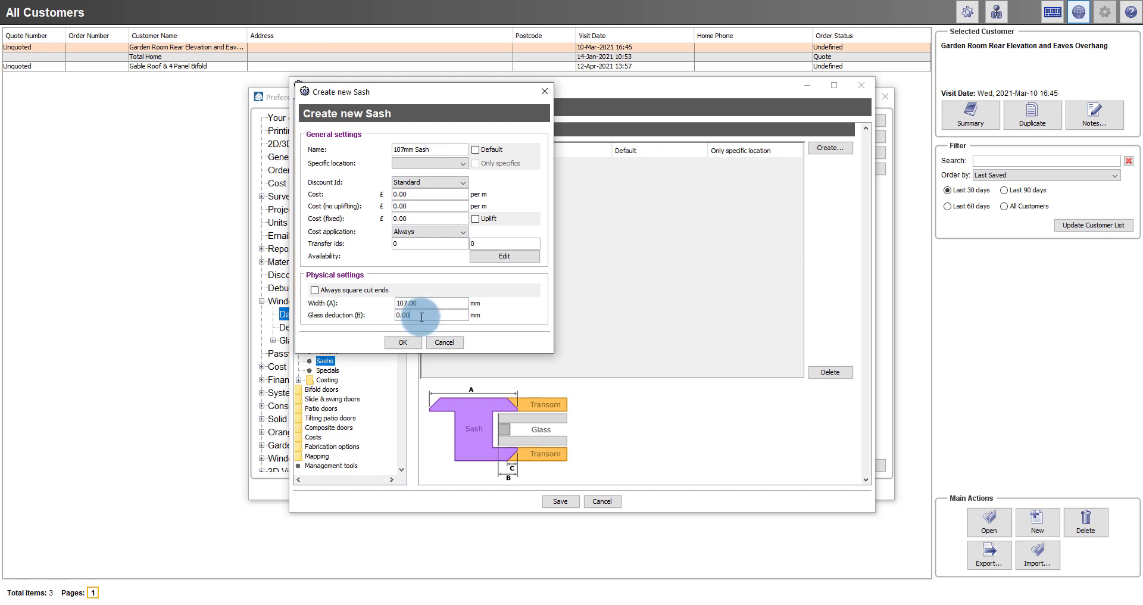
text(13.00)
click(402, 342)
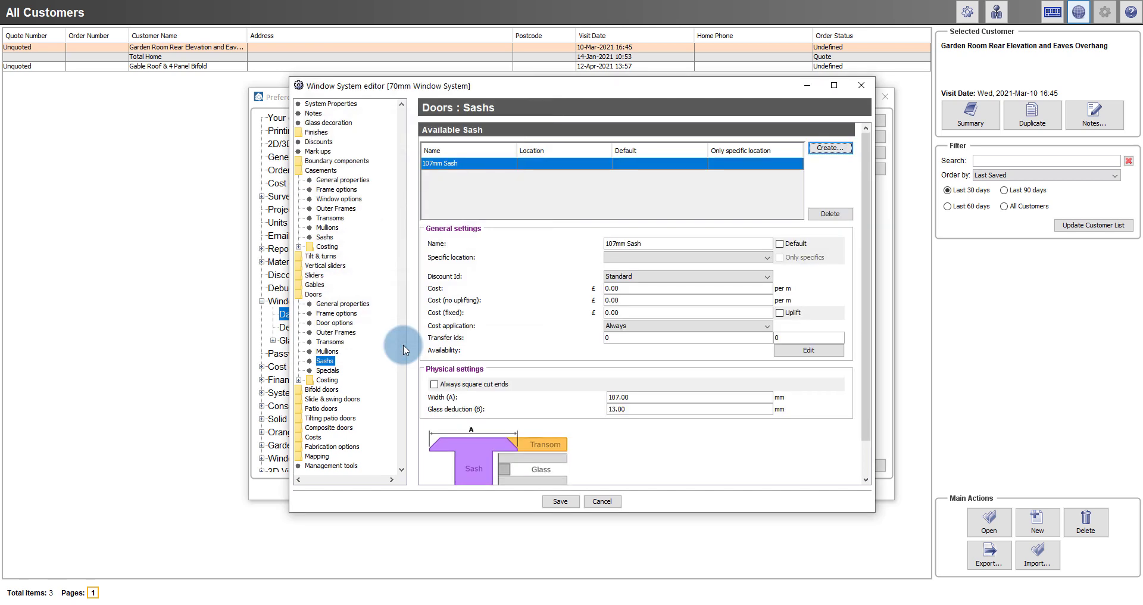
- Start a new door special named 72mm Mullion with Floating mullion as its specific location
click(328, 370)
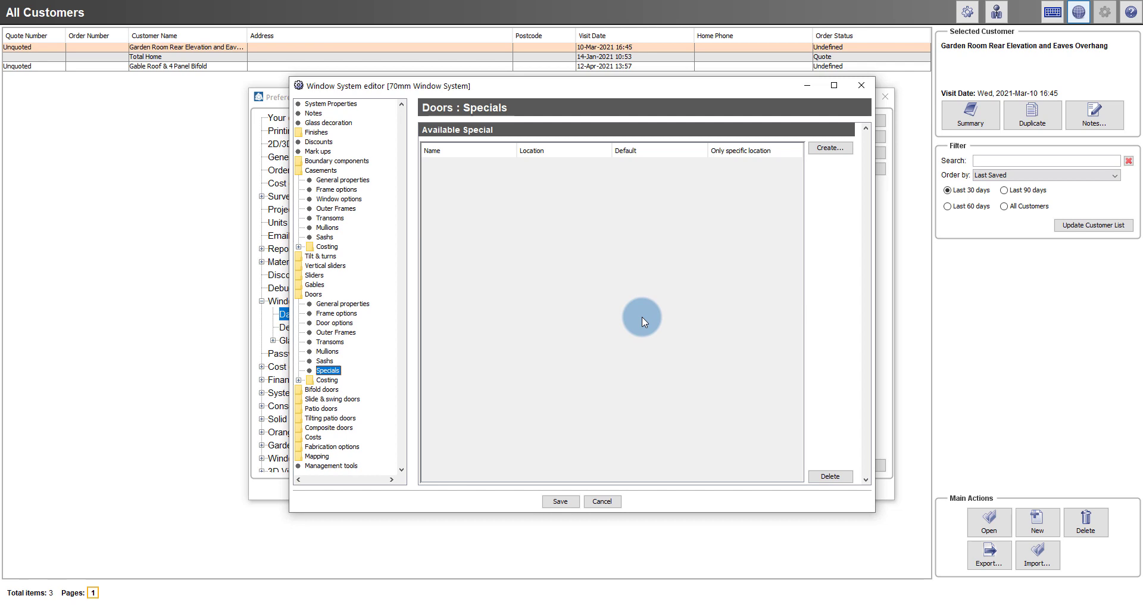
click(832, 149)
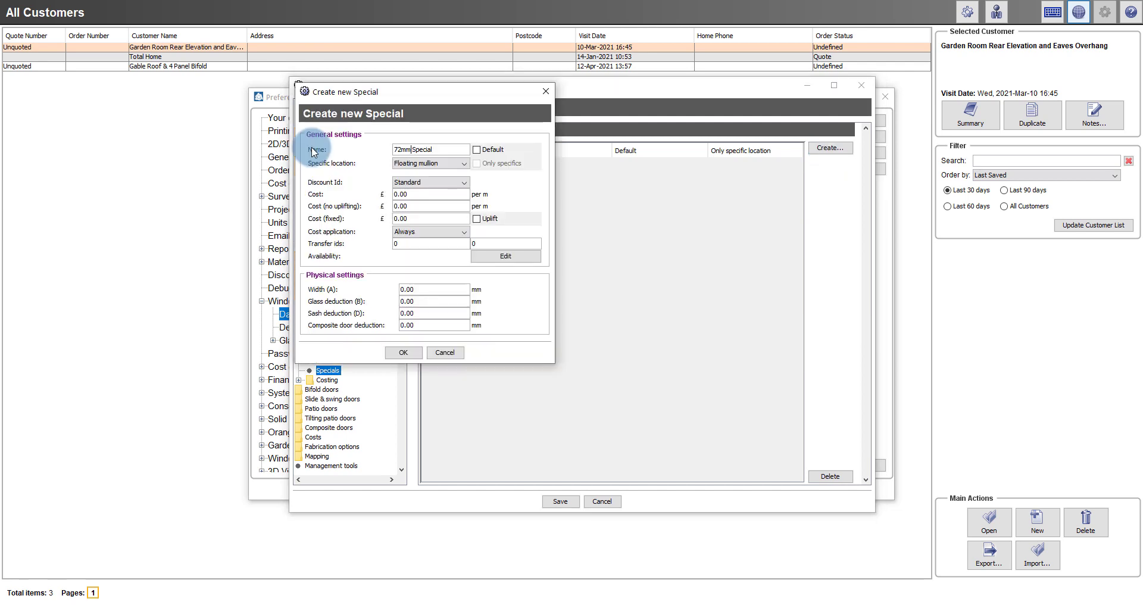
key(Delete)
key(Delete)
key(Delete)
key(Delete)
key(Delete)
key(Delete)
key(Delete)
text(Mullion)
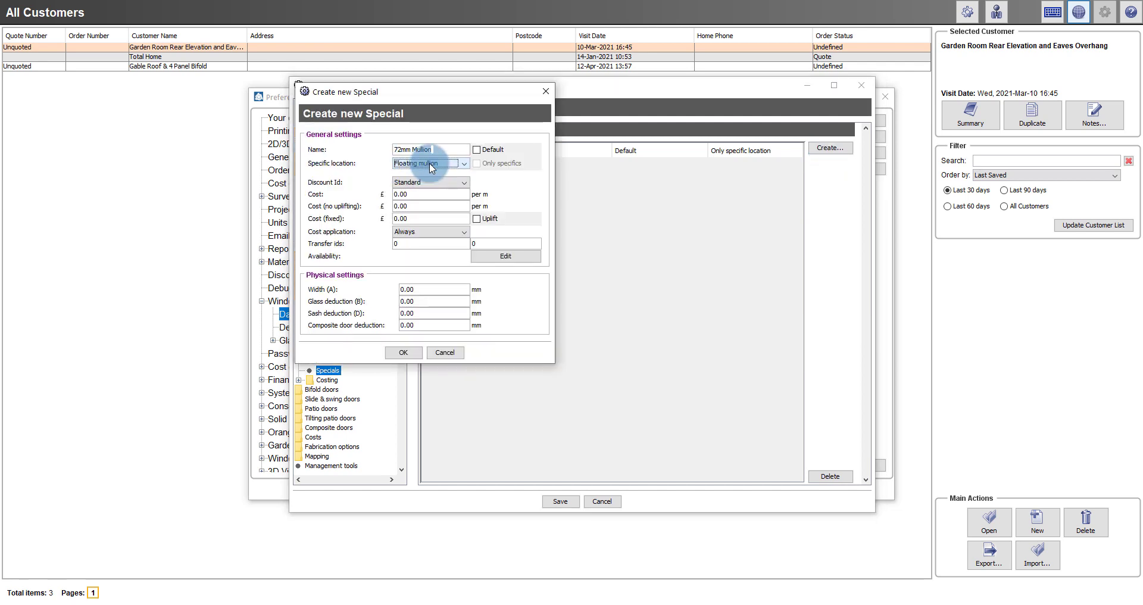
click(430, 174)
- Give the special mullion width 72 mm, glass deduction 13 mm and sash deduction 28 mm, and add it to the door specials
click(416, 288)
text(72)
key(Tab)
text(13)
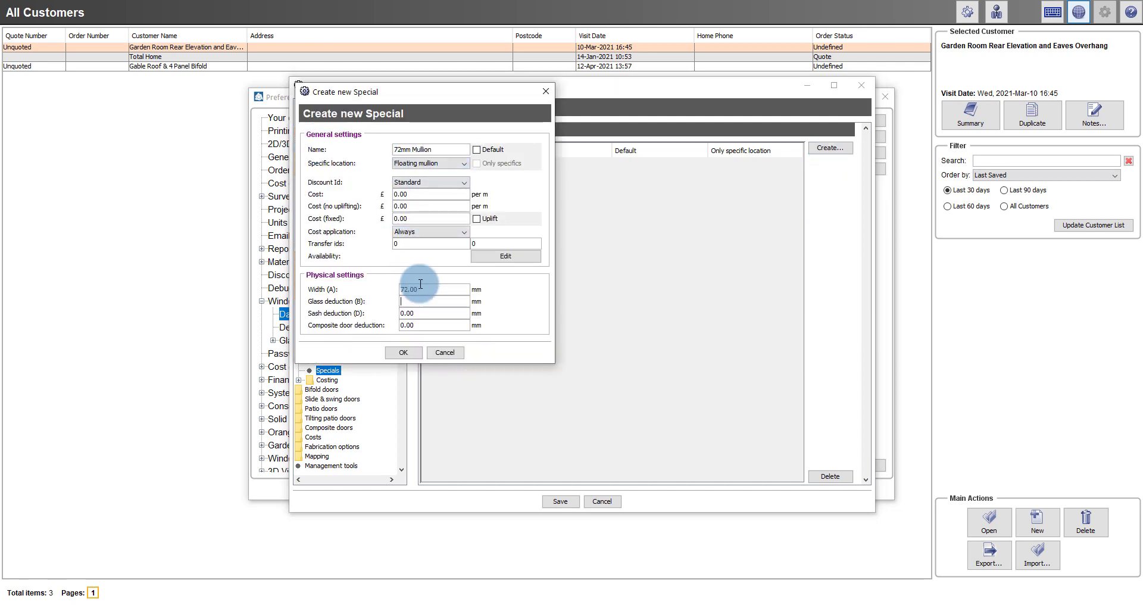
key(Tab)
text(28)
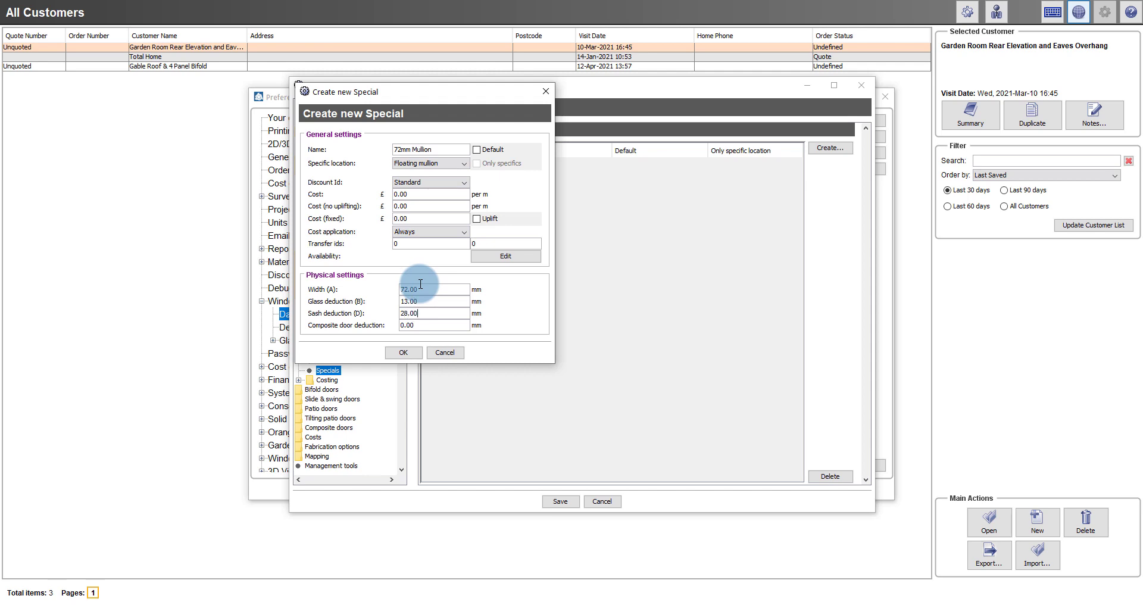
click(400, 352)
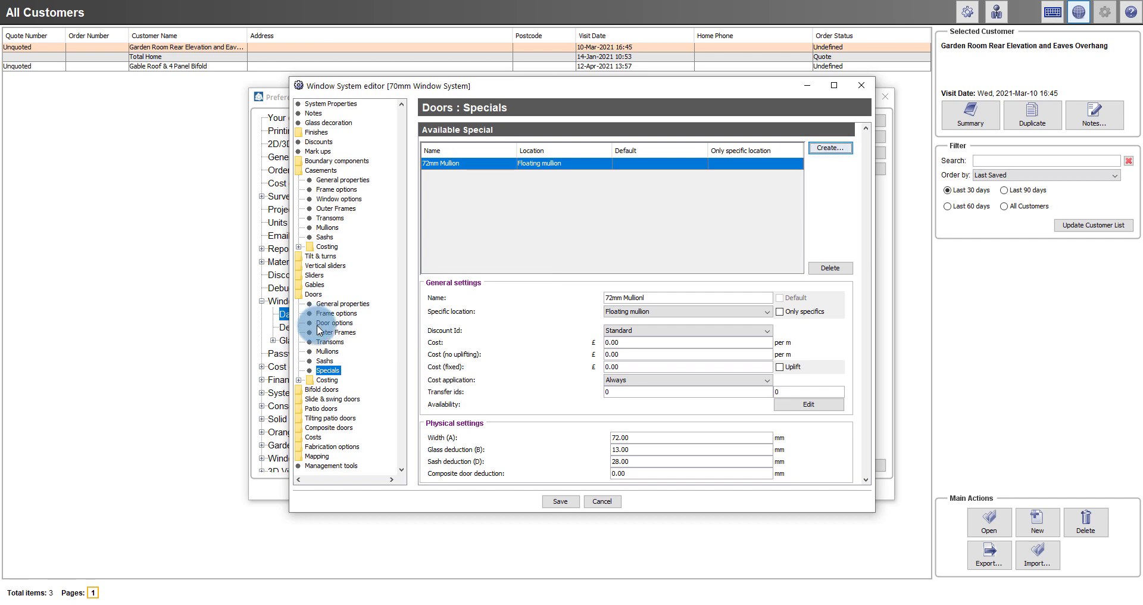
- In the bifold doors' general properties, set sashes to Flush with a 12 mm sash gap and floating mullion creation to Only single leaf track roller hinges
double_click(324, 389)
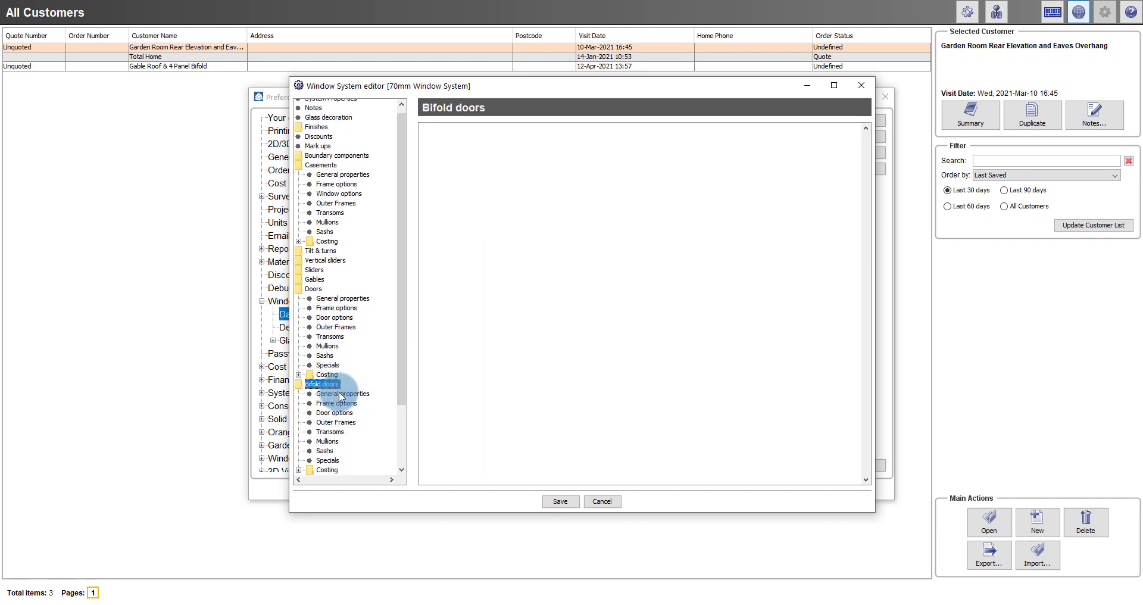
click(337, 395)
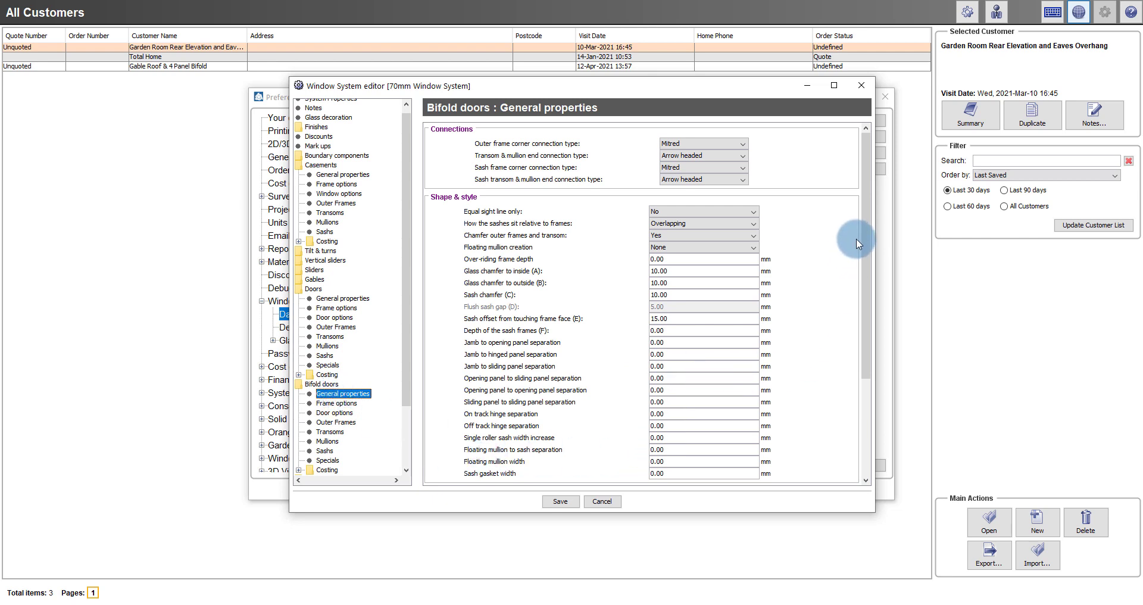
drag(863, 229, 870, 256)
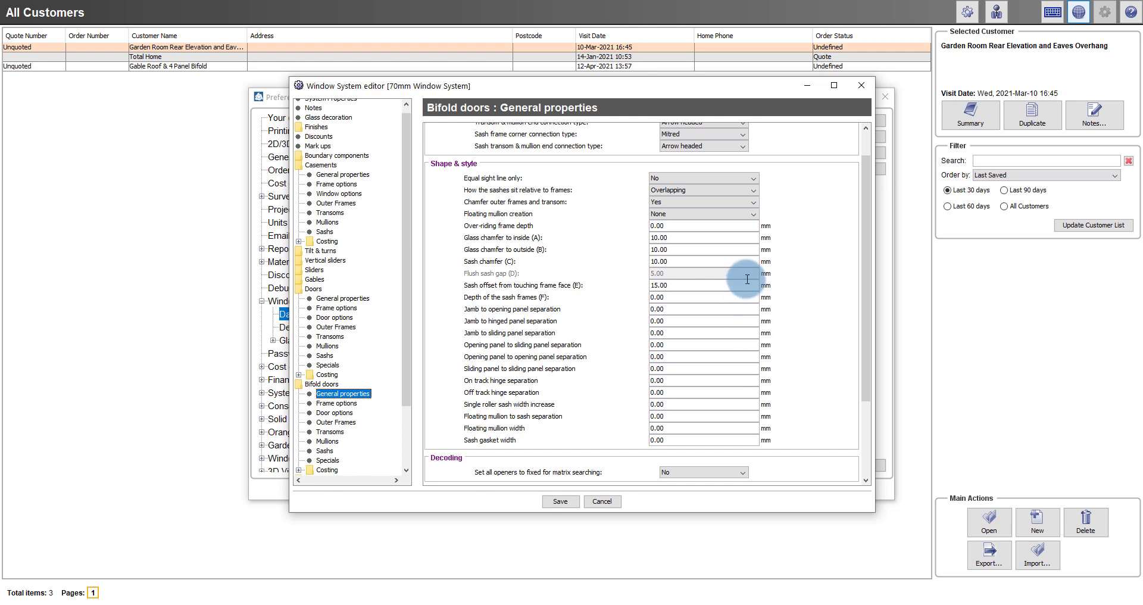
click(694, 190)
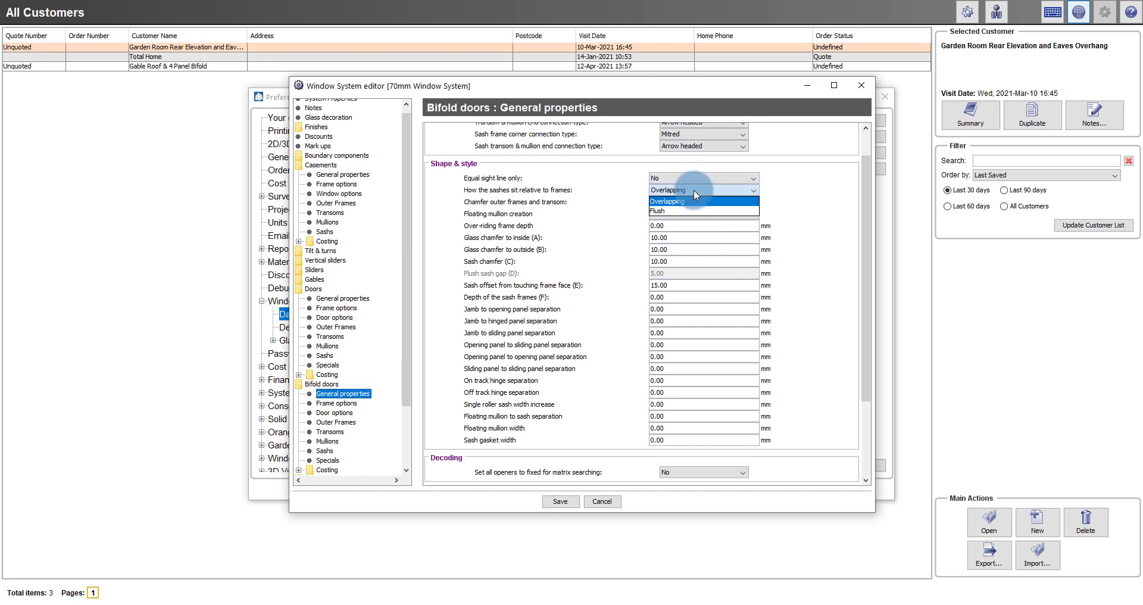
click(691, 215)
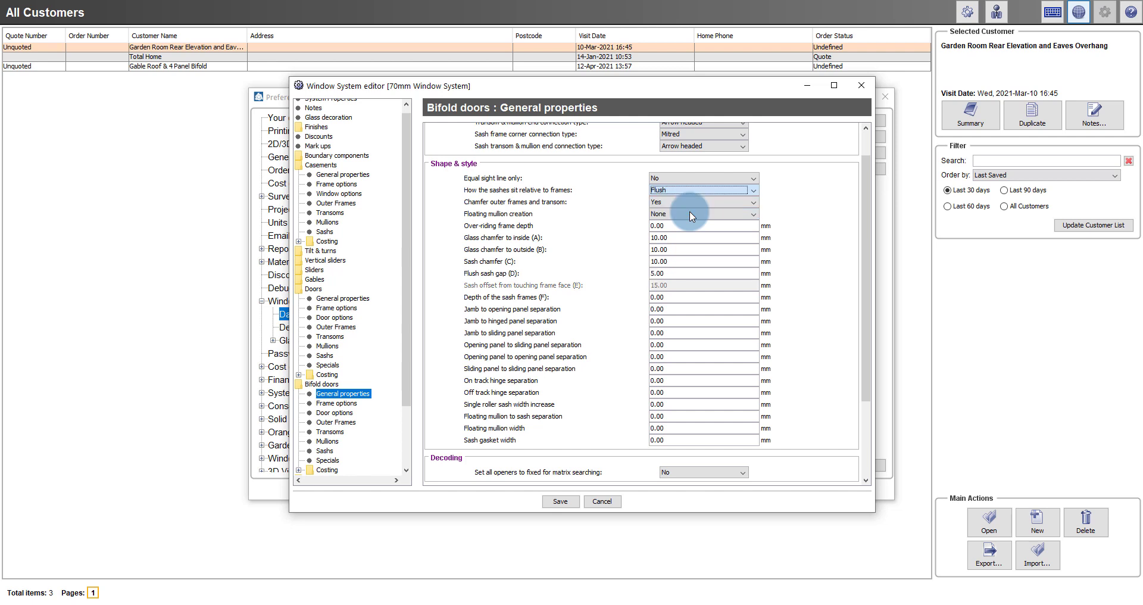
click(695, 274)
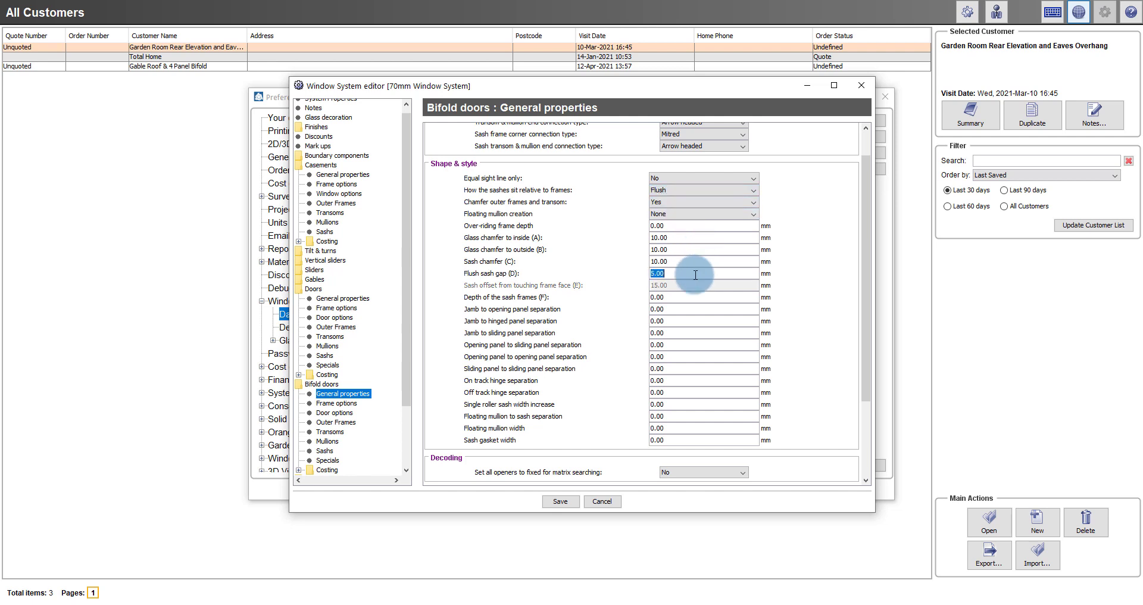
text(12.00)
click(721, 213)
click(721, 241)
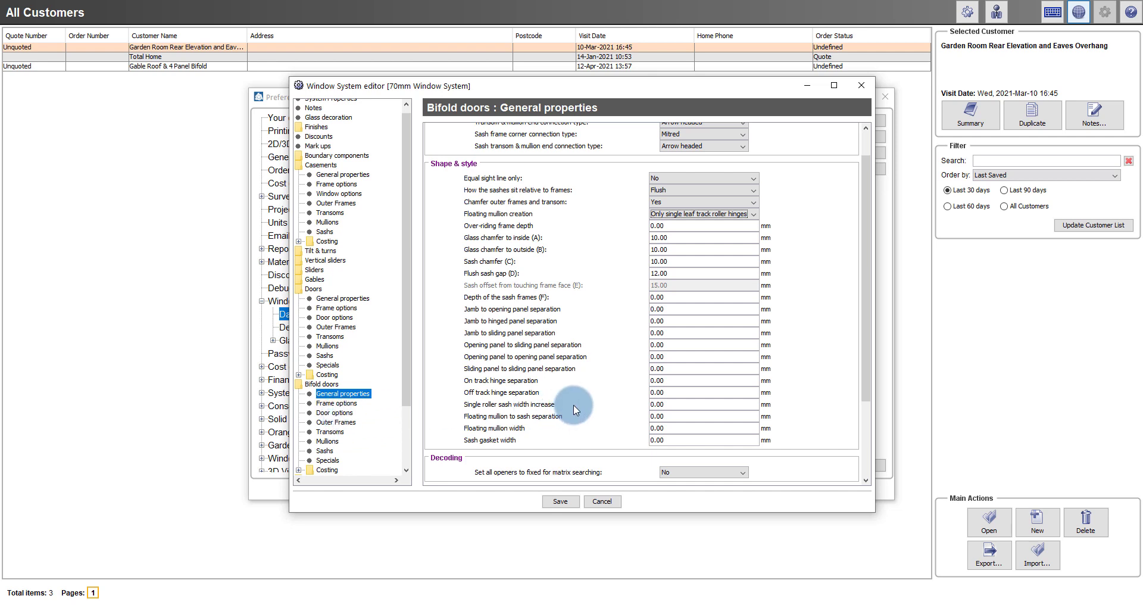
- Set the bifold jamb separations to 12 mm for opening panels, 12 mm for hinged panels and 54 mm for sliding panels
double_click(707, 311)
text(12)
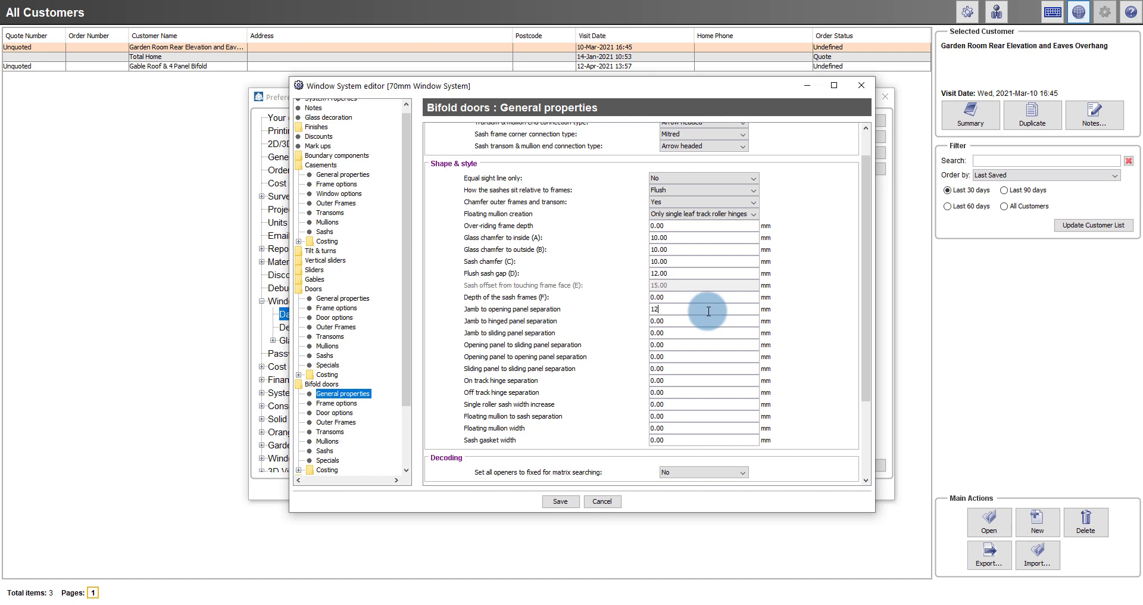
key(Tab)
key(BackSpace)
key(BackSpace)
key(BackSpace)
key(BackSpace)
text(12)
key(Tab)
key(BackSpace)
key(BackSpace)
key(BackSpace)
key(BackSpace)
text(54)
- Set the panel separations to 54 mm opening to sliding, 12 mm opening to opening and 108 mm sliding to sliding
key(Tab)
key(BackSpace)
key(BackSpace)
key(BackSpace)
key(BackSpace)
text(12.00)
key(Tab)
key(BackSpace)
key(BackSpace)
key(BackSpace)
key(BackSpace)
text(108.00)
- Set both the on track and off track hinge separations of the bifold doors to 12 mm
key(Tab)
key(BackSpace)
key(BackSpace)
key(BackSpace)
key(BackSpace)
text(12.00)
key(Tab)
key(BackSpace)
key(BackSpace)
key(BackSpace)
key(BackSpace)
text(12.00)
- Set the bifold floating mullion to sash separation to 12 mm and the floating mullion width to 30 mm
key(BackSpace)
key(BackSpace)
key(BackSpace)
key(BackSpace)
text(12.00)
key(Tab)
key(BackSpace)
key(BackSpace)
key(BackSpace)
key(BackSpace)
text(30.00)
- Set the sash gasket width of the bifold doors to 12 mm
key(Tab)
key(BackSpace)
key(BackSpace)
key(BackSpace)
key(BackSpace)
text(12)
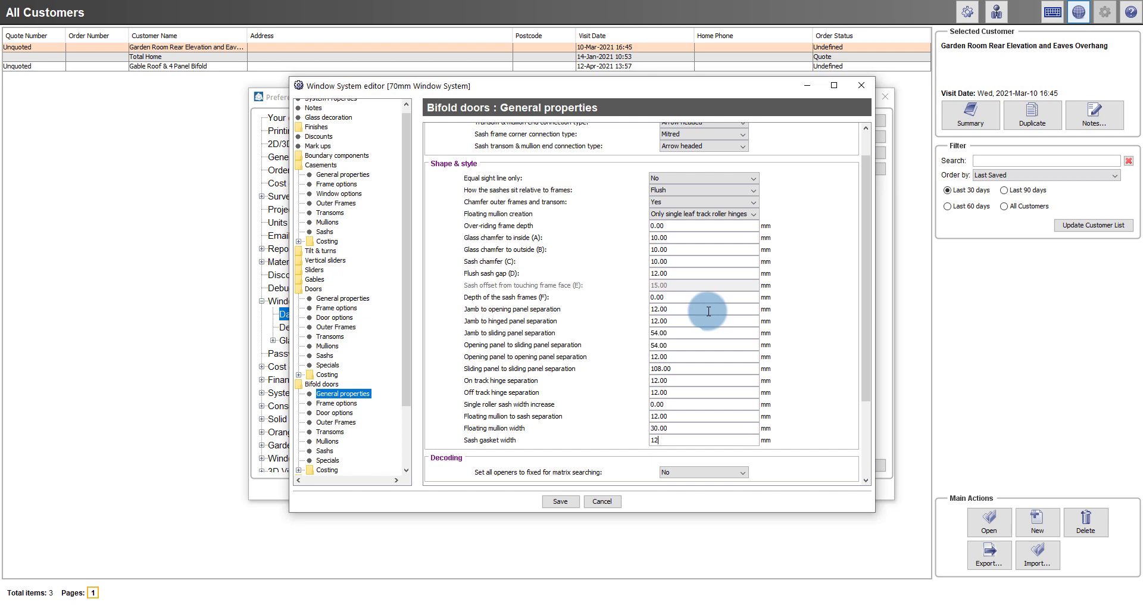
- Finish entering 12.00 mm as the bifold sash gasket width and open the general properties of the patio doors
text(.00)
scroll(401, 405, down, 2)
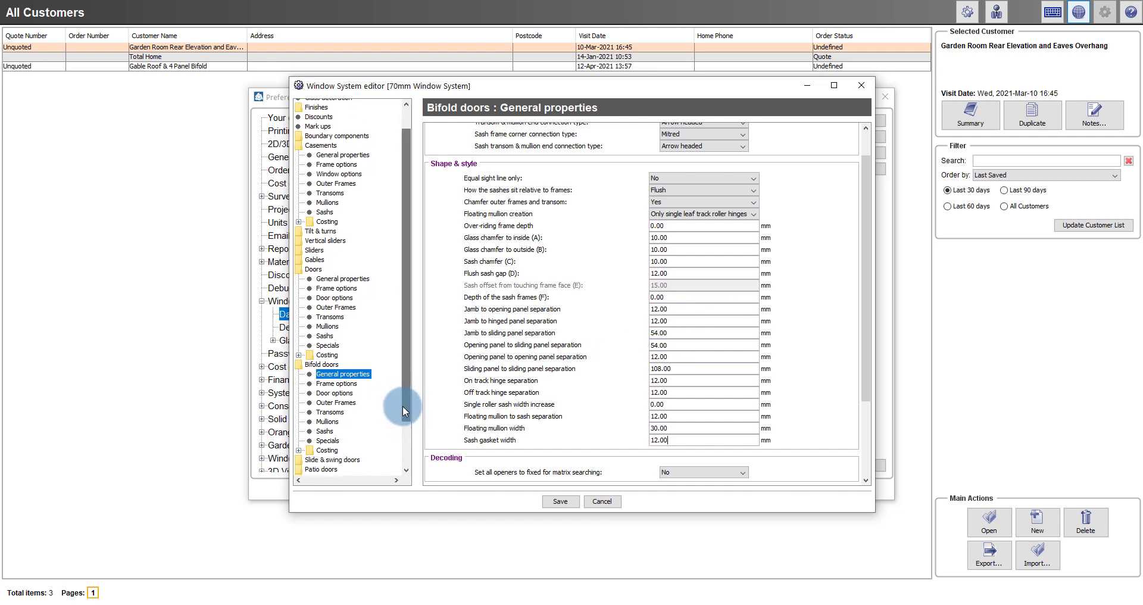
scroll(396, 440, down, 1)
click(326, 385)
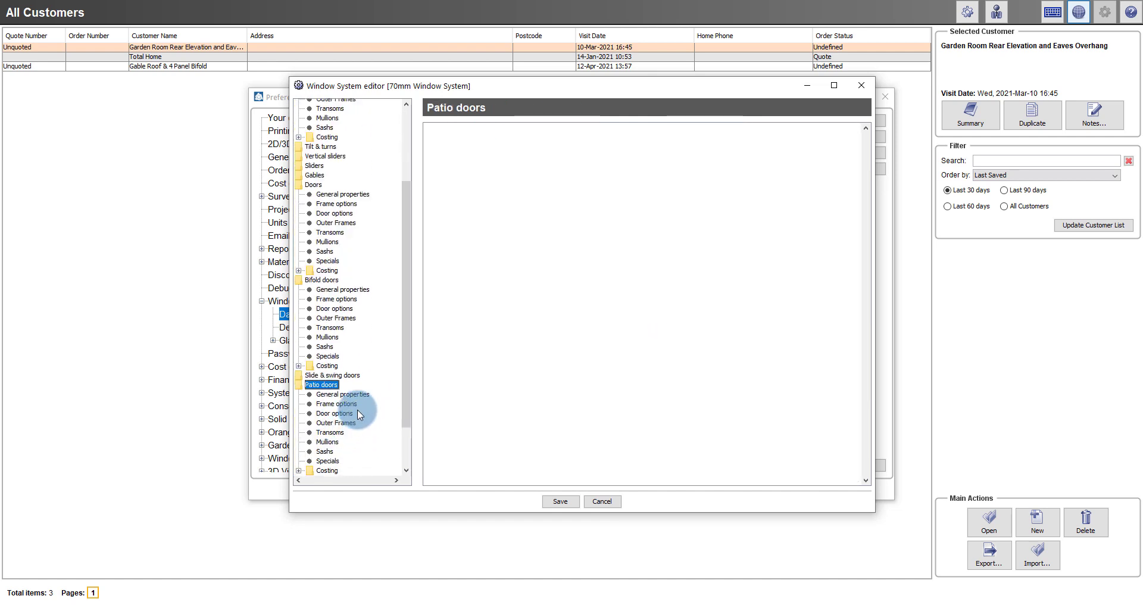
click(343, 394)
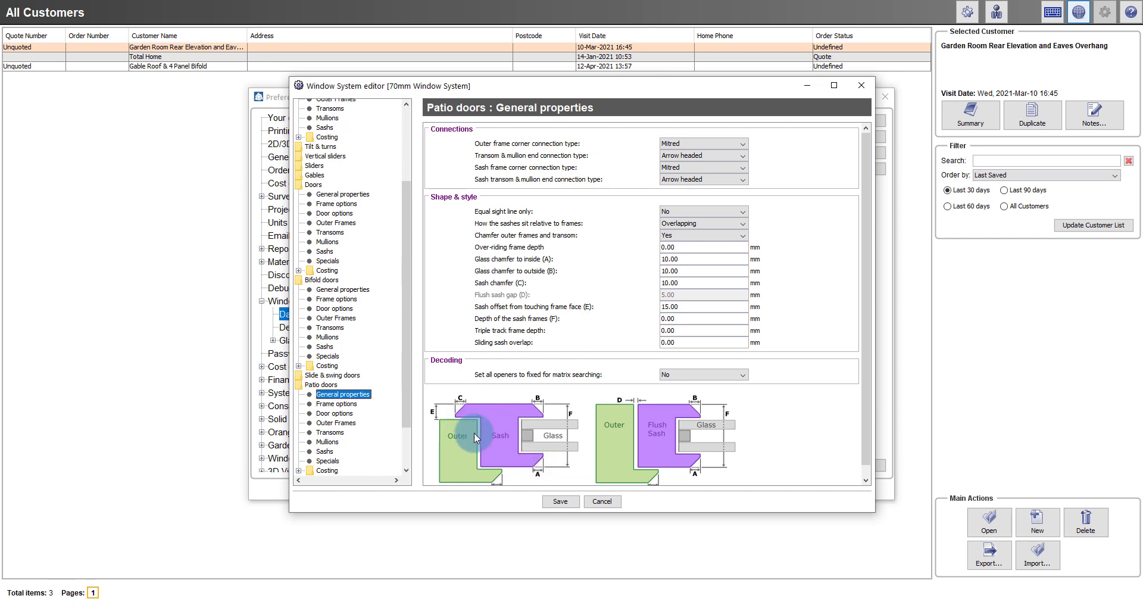
- Set the patio doors' sash frame depth to 59 mm, sash offset from touching frame face to 25 mm and sliding sash overlap to 80 mm
double_click(685, 319)
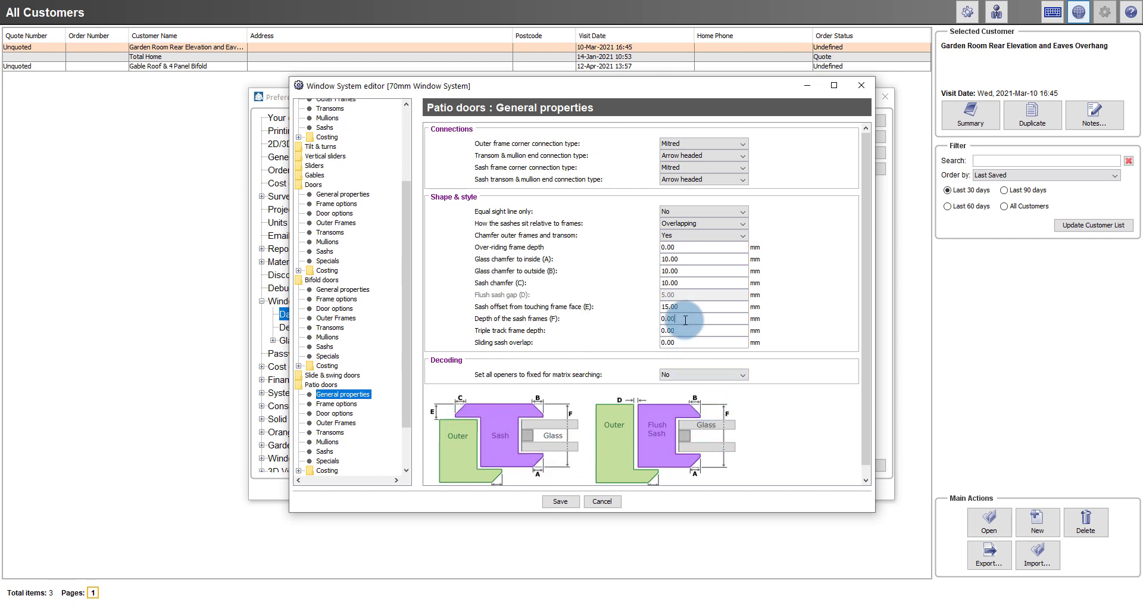
text(59.00)
double_click(692, 308)
text(25.00)
double_click(693, 343)
text(80.00)
click(693, 345)
- Save all changes to the 70mm Window System and close the preferences
click(560, 501)
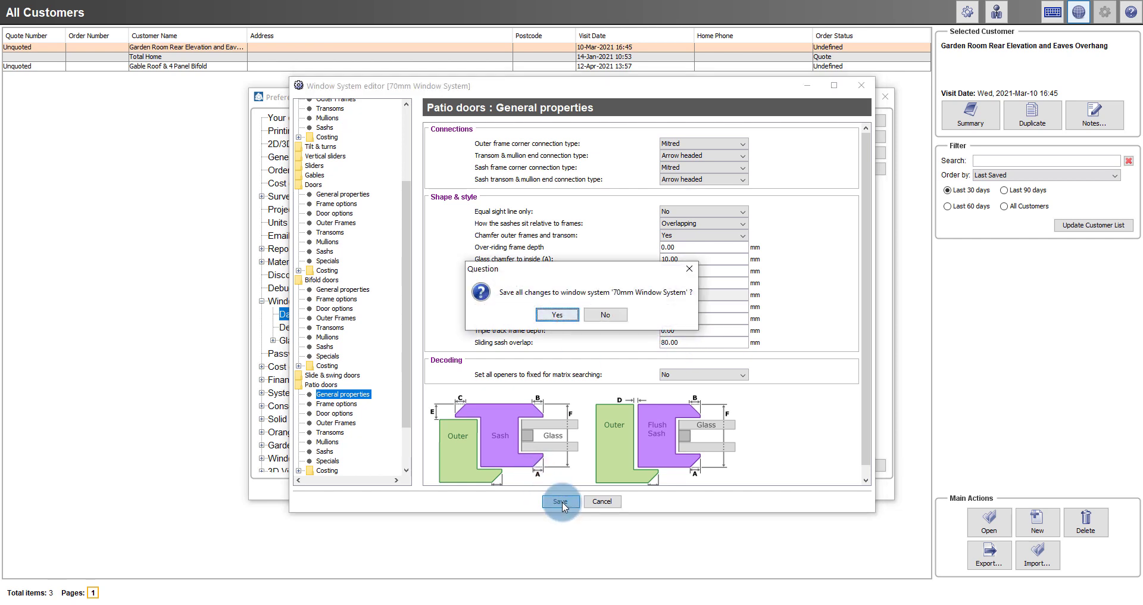
click(560, 316)
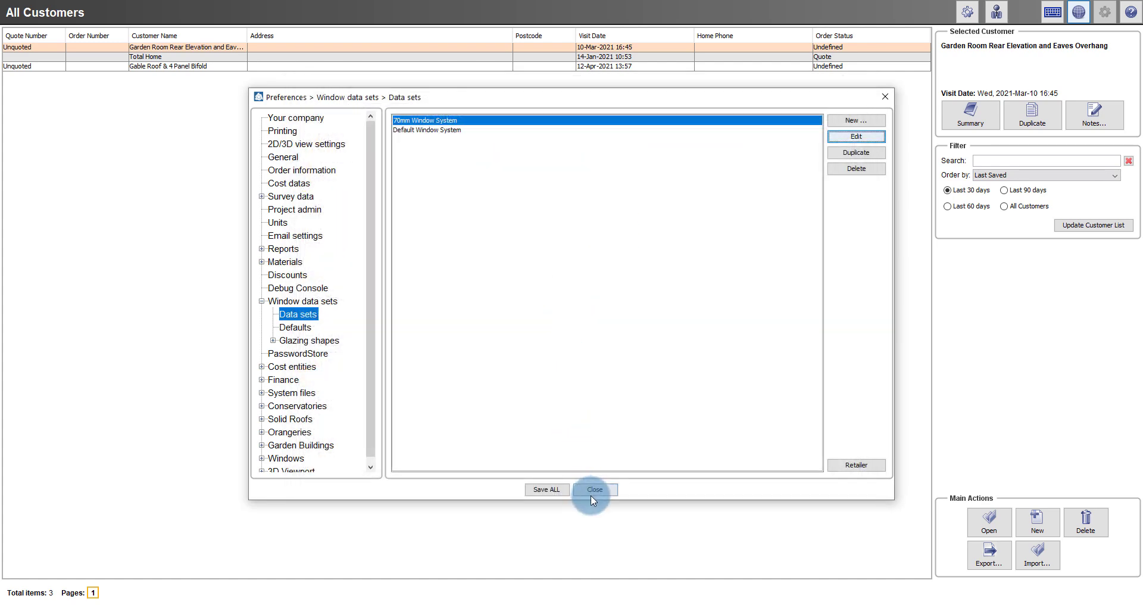
click(594, 491)
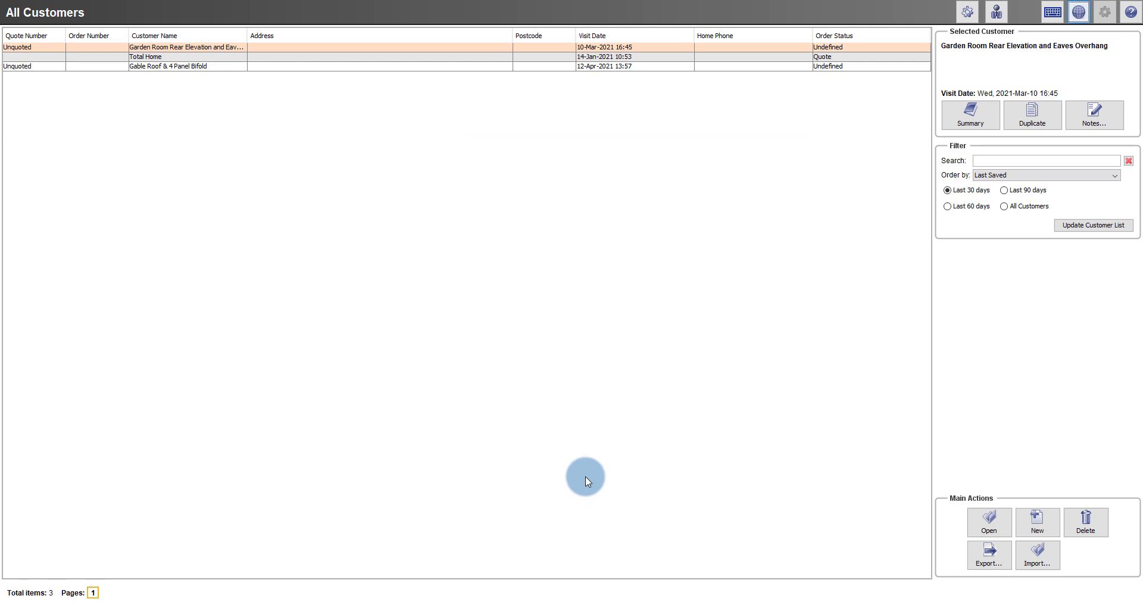
- Open the Window Data Sets Demo customer record and change it from view mode to live mode
click(1078, 13)
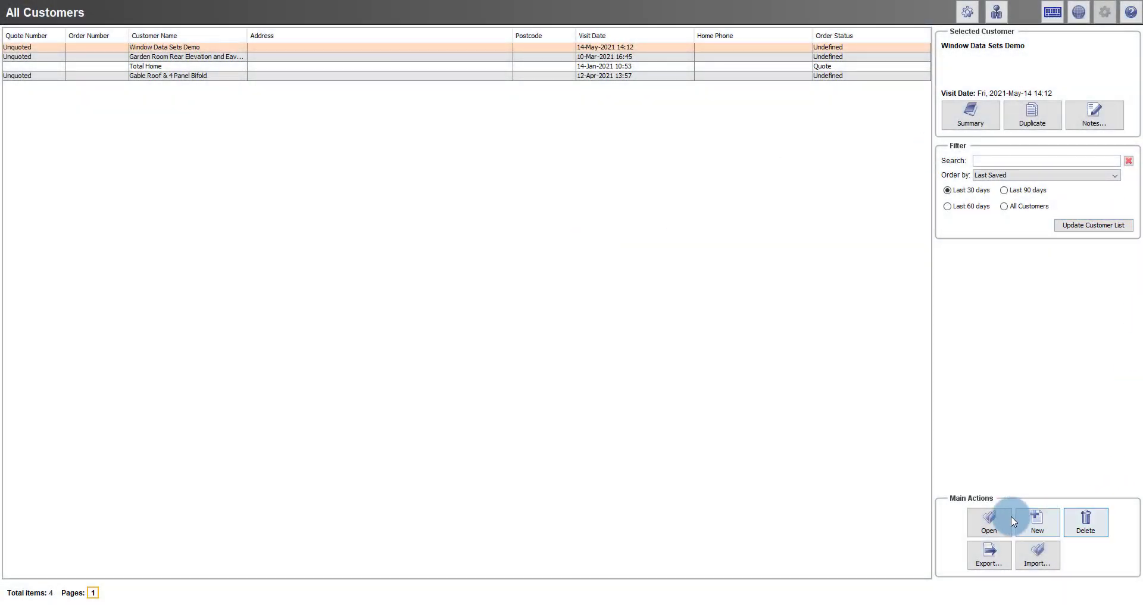
click(987, 522)
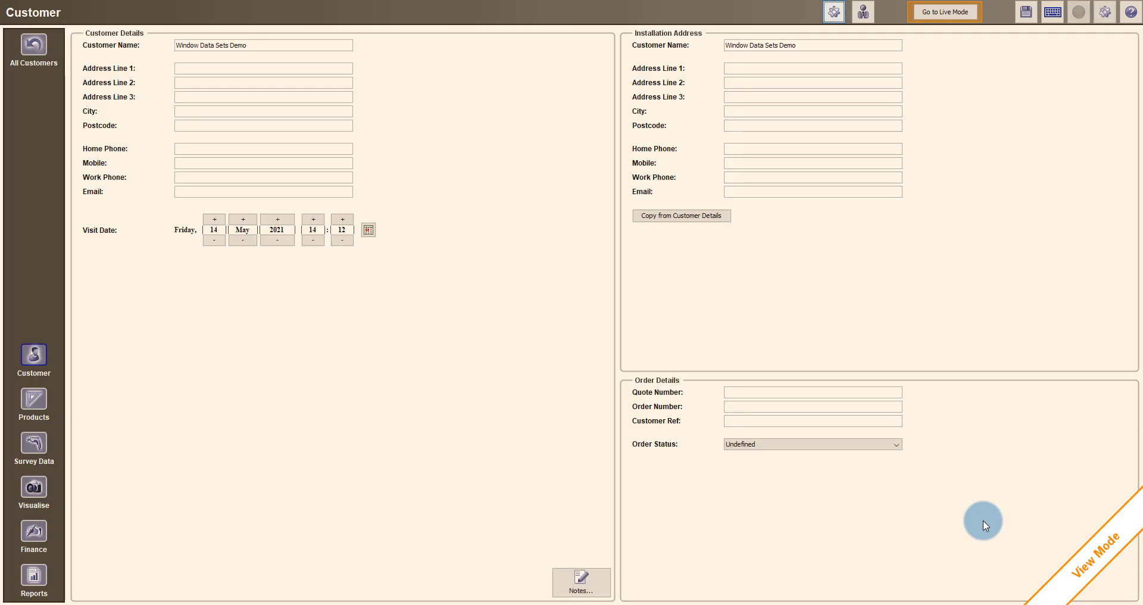
click(972, 13)
click(517, 365)
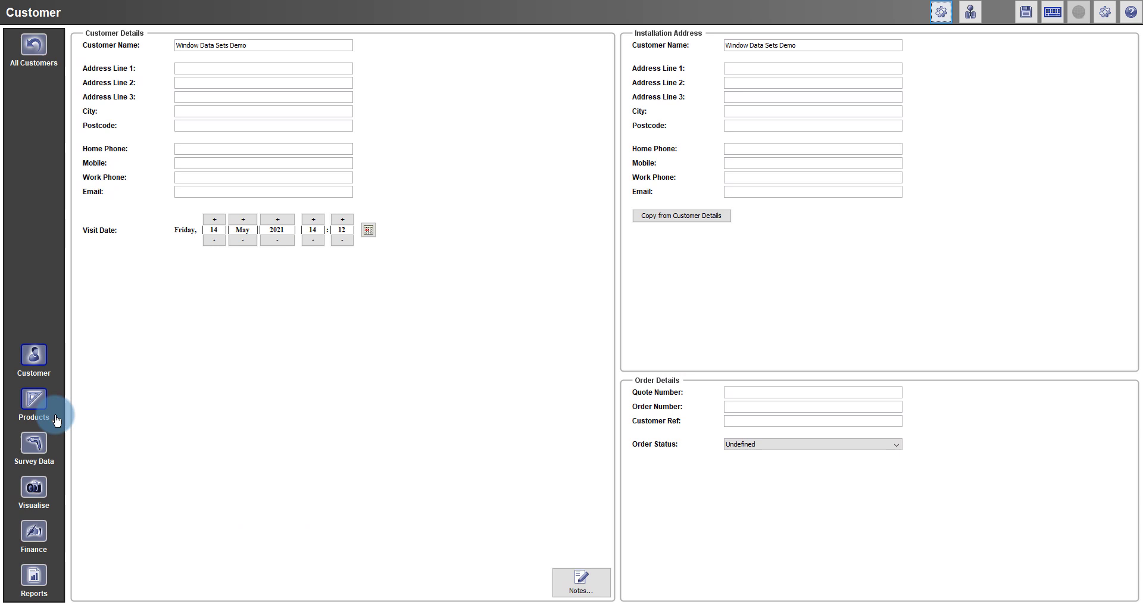
- Open the Hipped ridge 1 product for editing and select the vent nearest the house wall in its side elevation
click(40, 399)
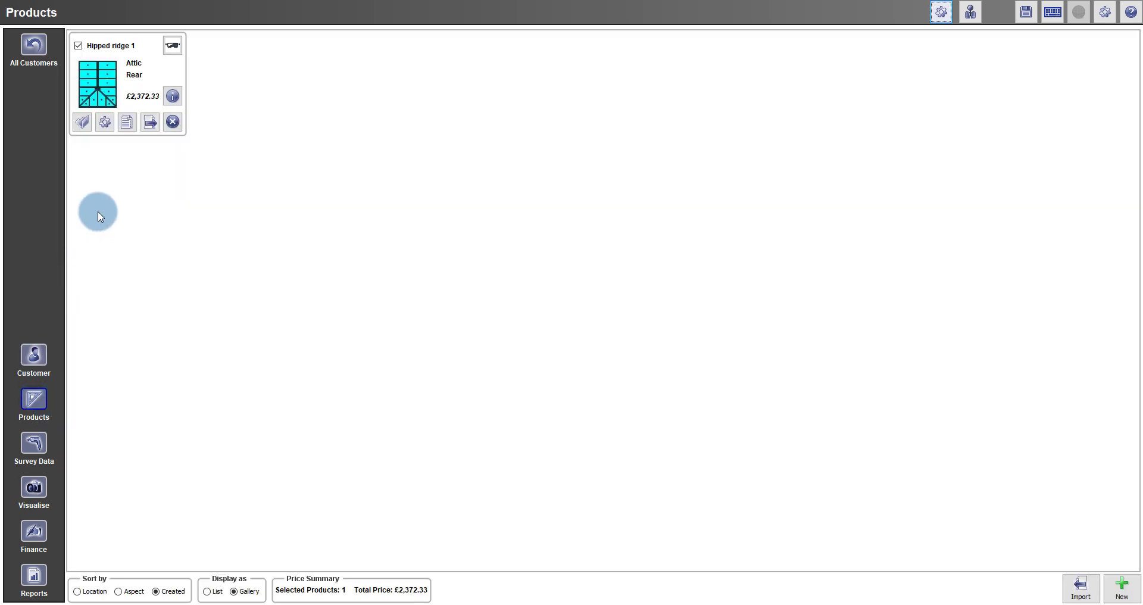
click(83, 124)
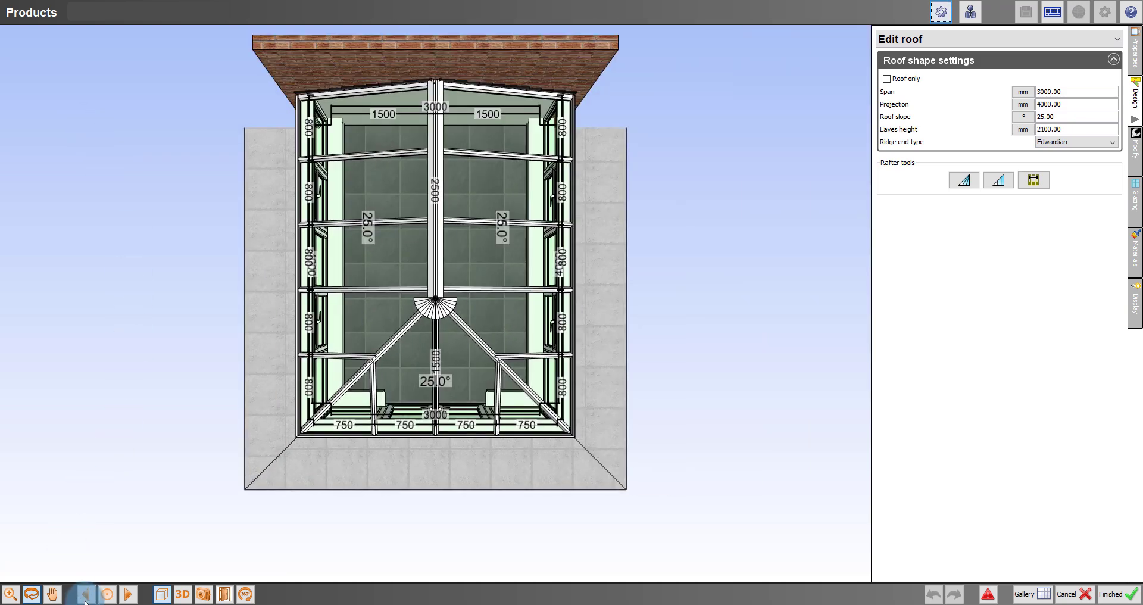
click(85, 600)
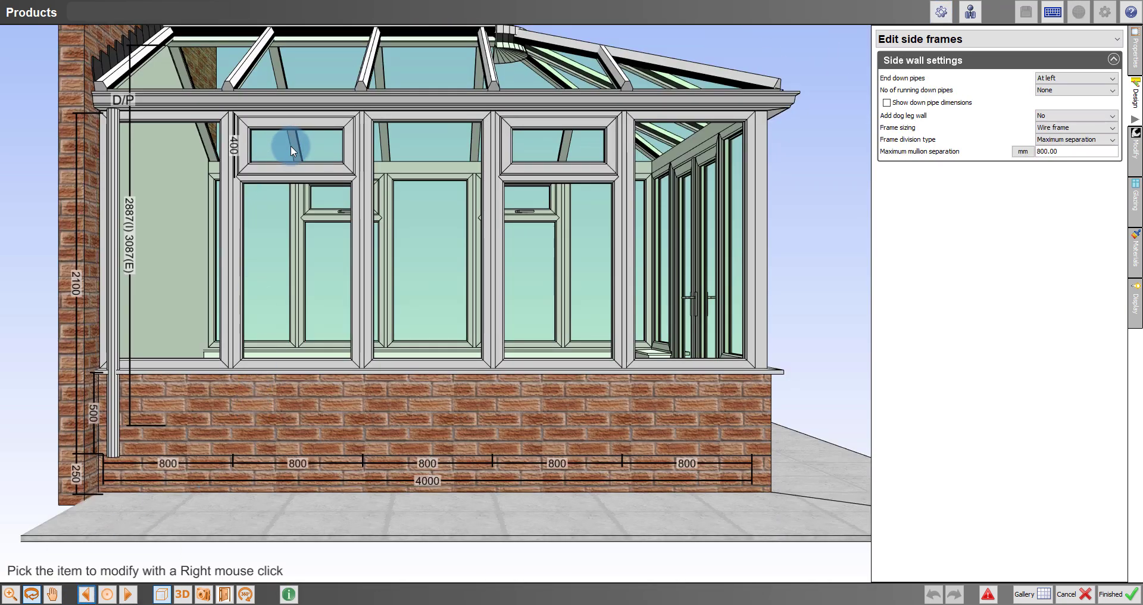
right_click(291, 147)
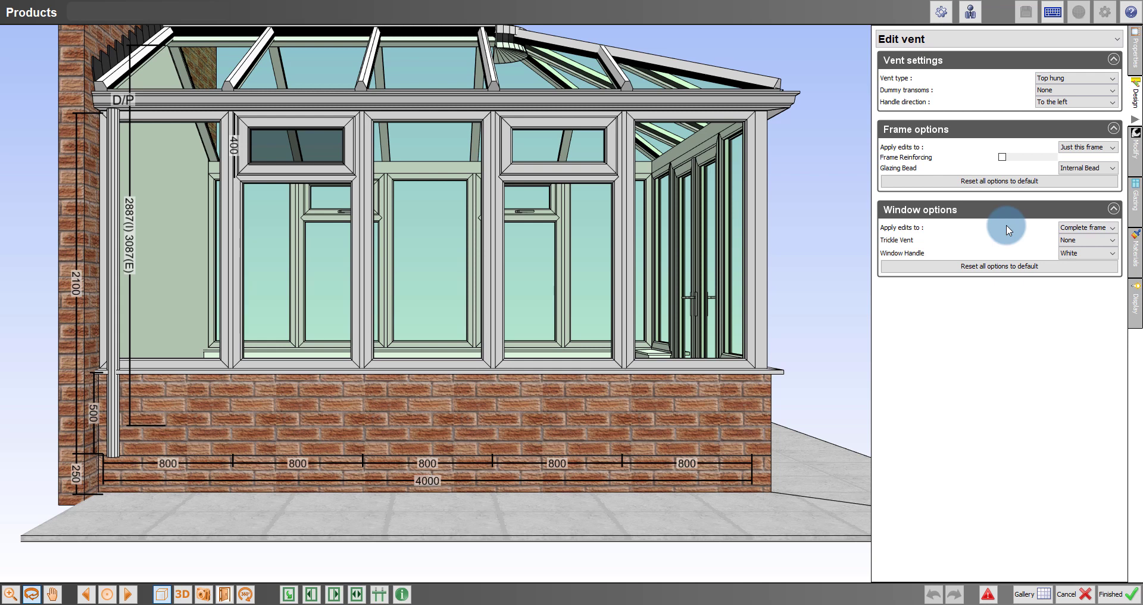
- Review the selected vent's frame reinforcing, glazing bead, trickle vent and window handle options
click(1003, 159)
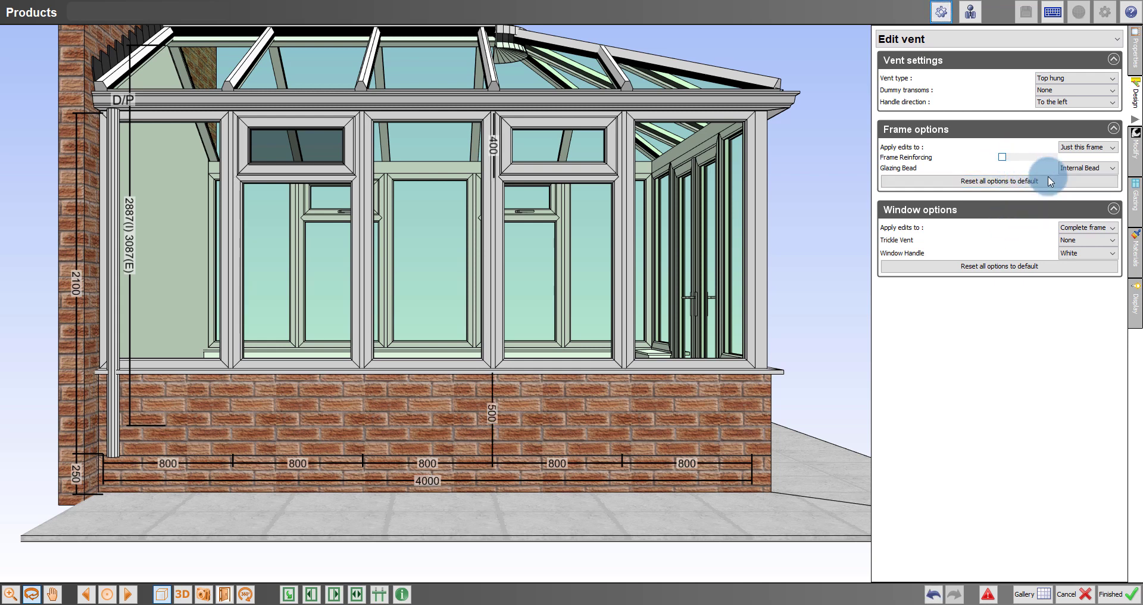
click(1092, 170)
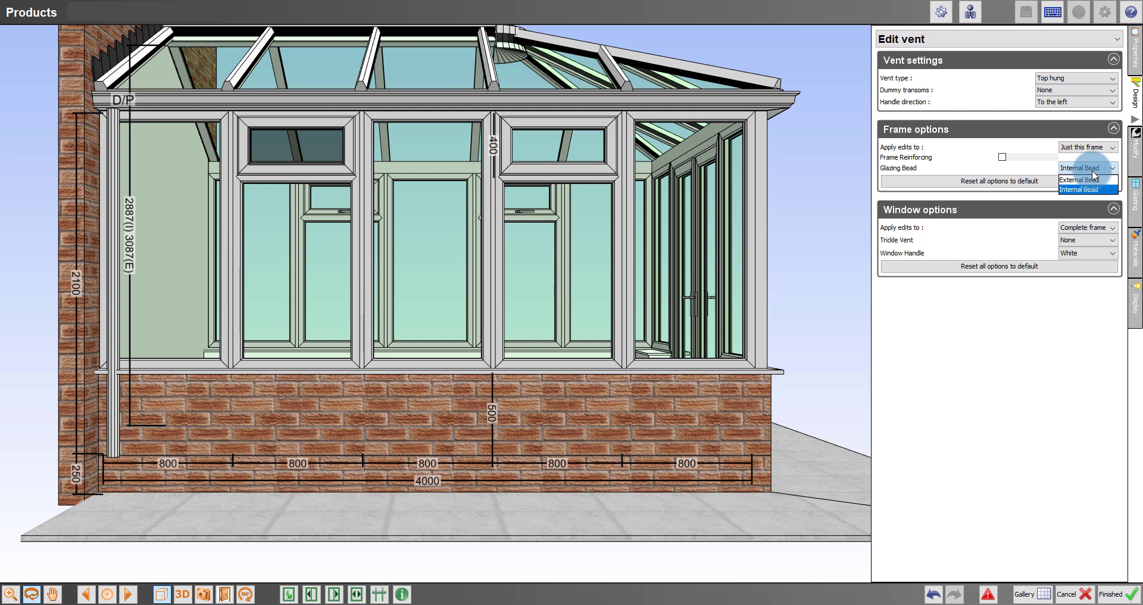
click(1092, 173)
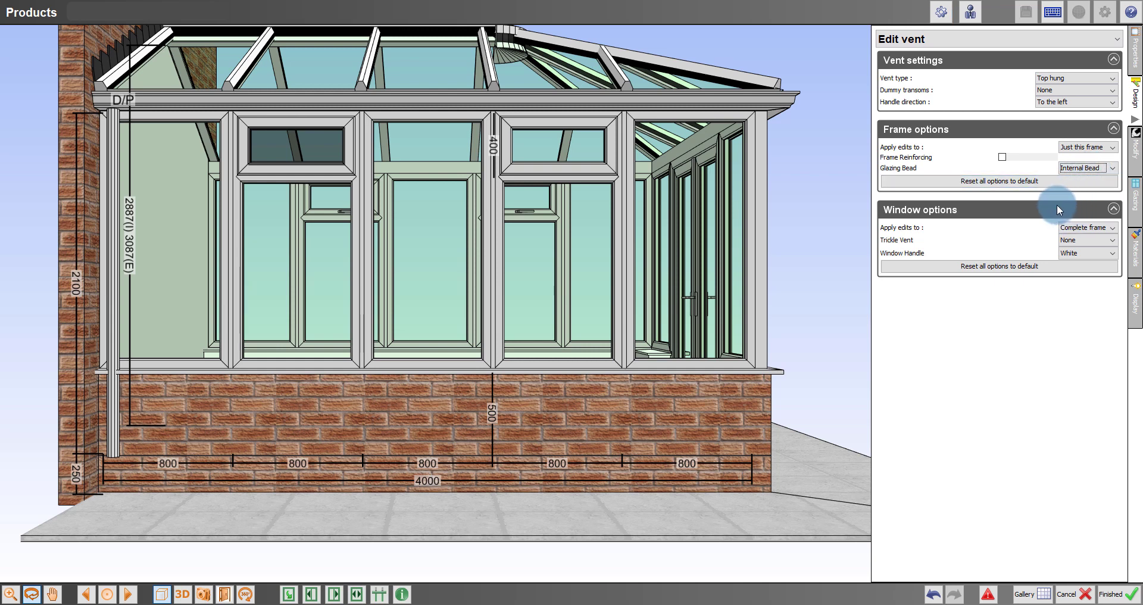
click(1111, 240)
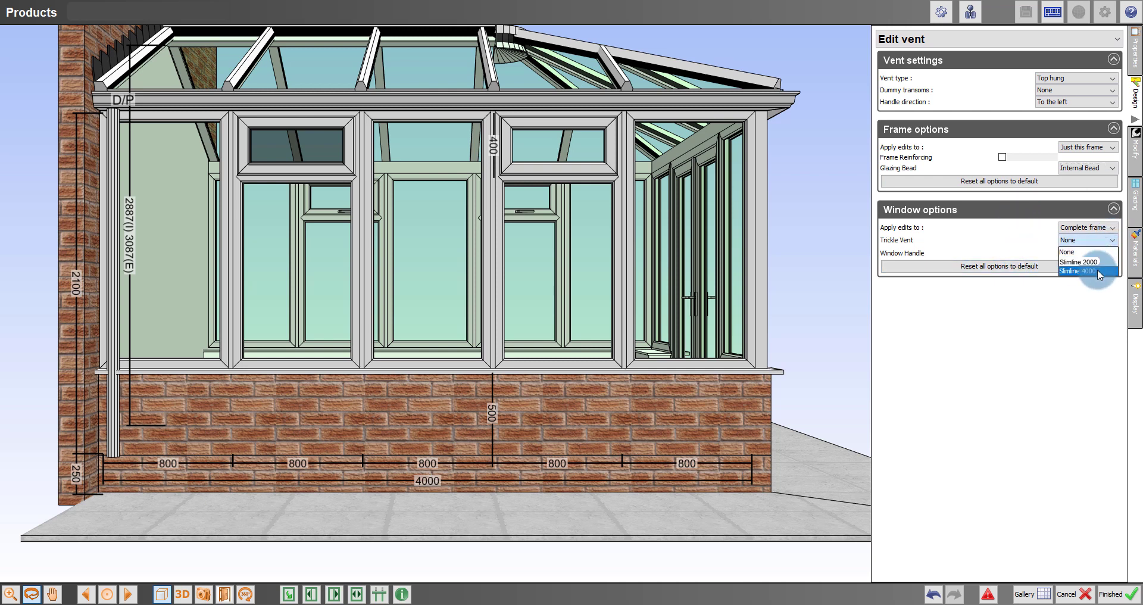
click(1112, 240)
click(1111, 254)
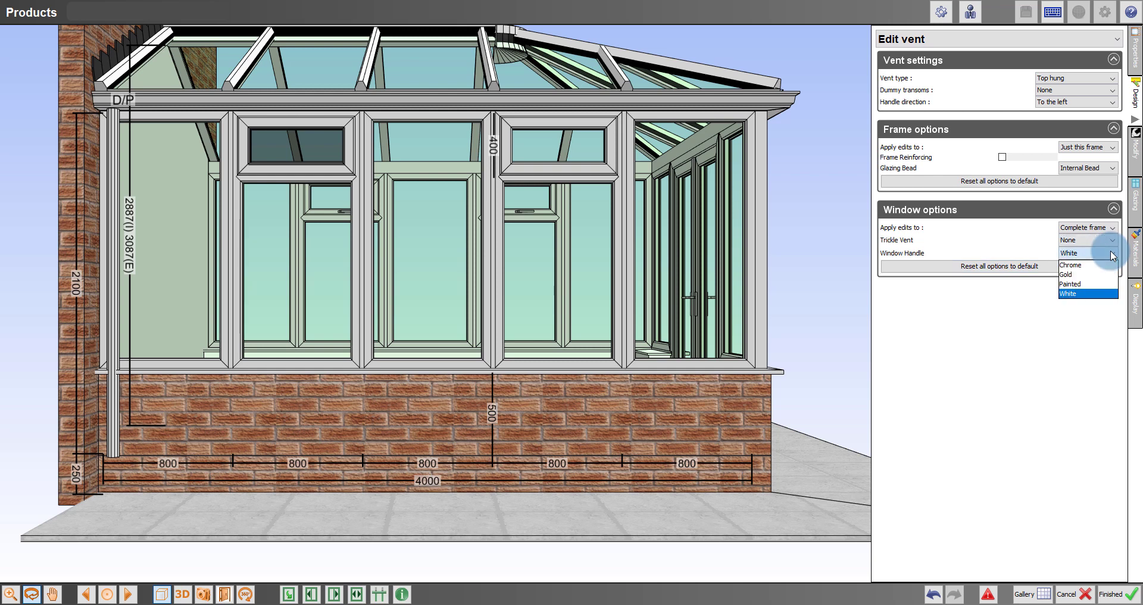
click(1110, 256)
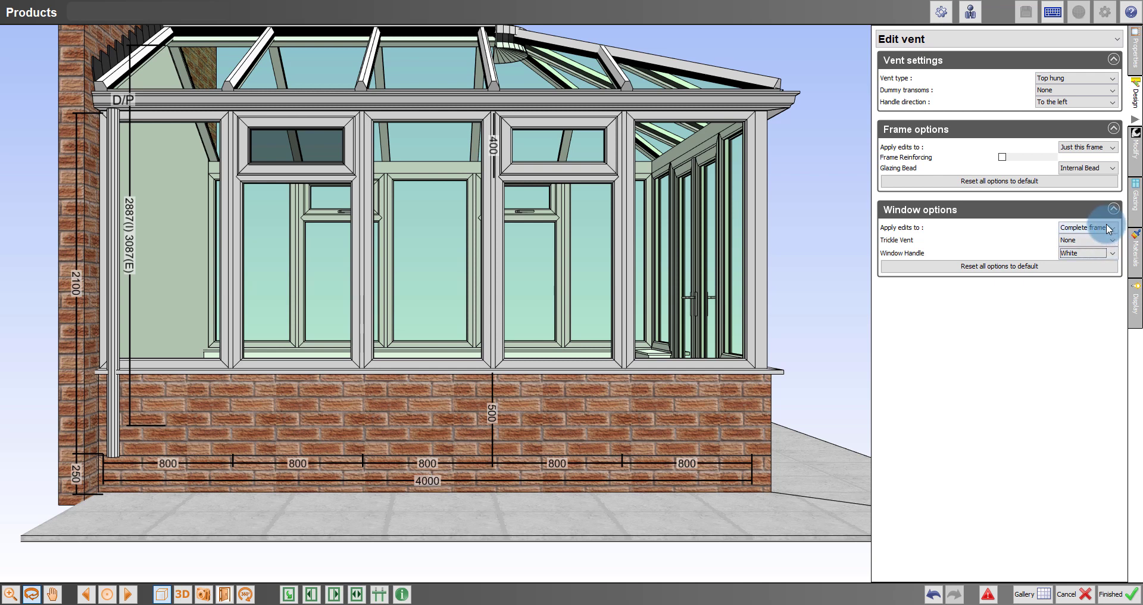
- Apply the window option edits to the complete model and set the window handle to Gold
click(1108, 228)
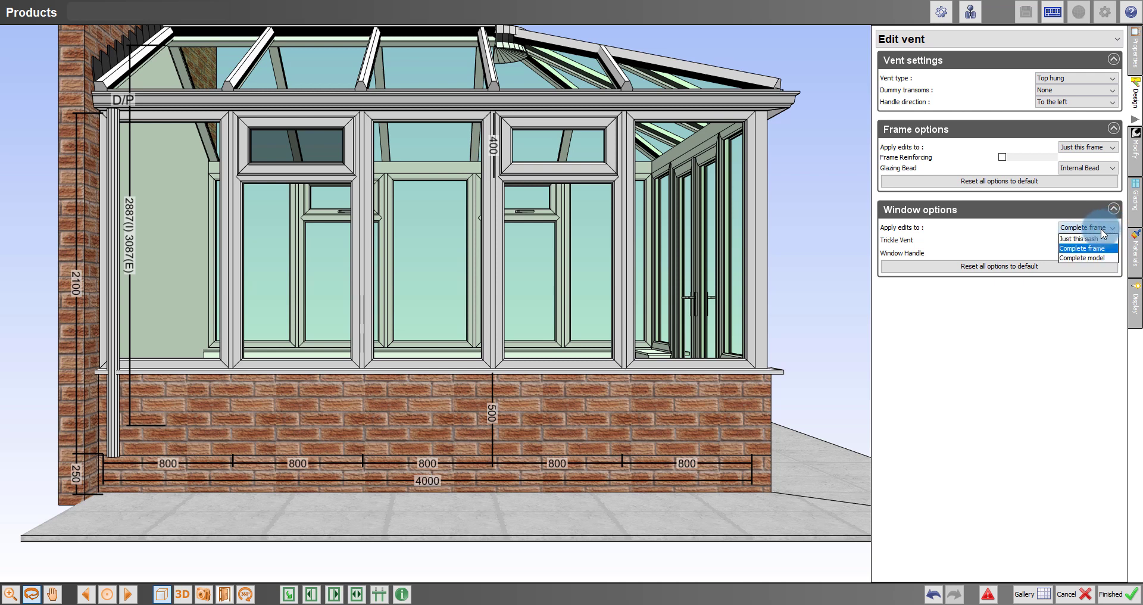
click(1098, 258)
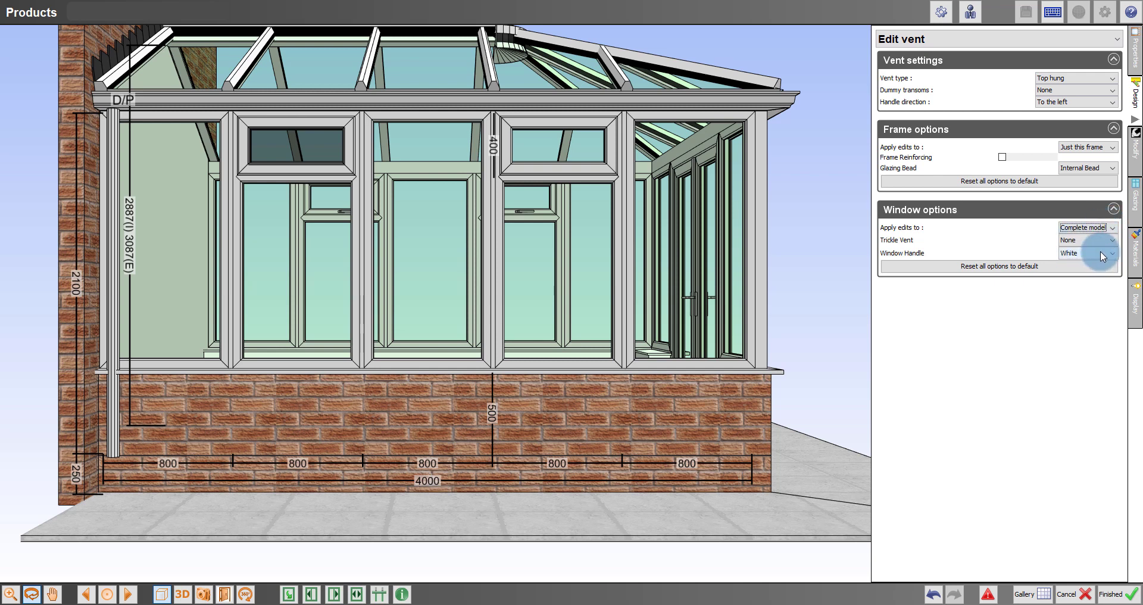
click(1097, 254)
click(1097, 274)
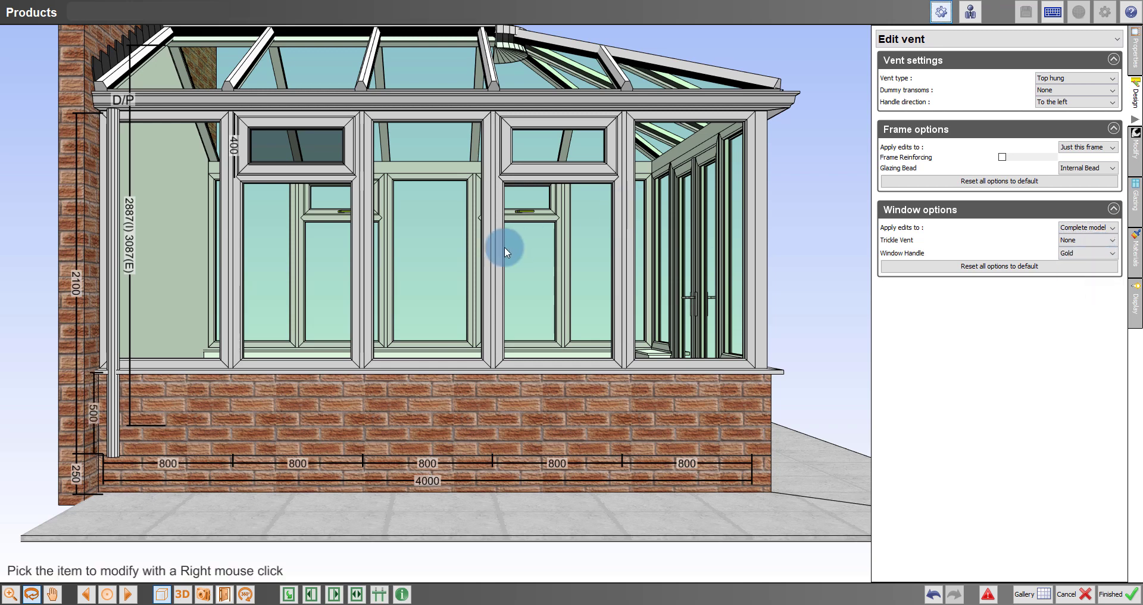
scroll(477, 233, up, 1)
scroll(477, 233, up, 5)
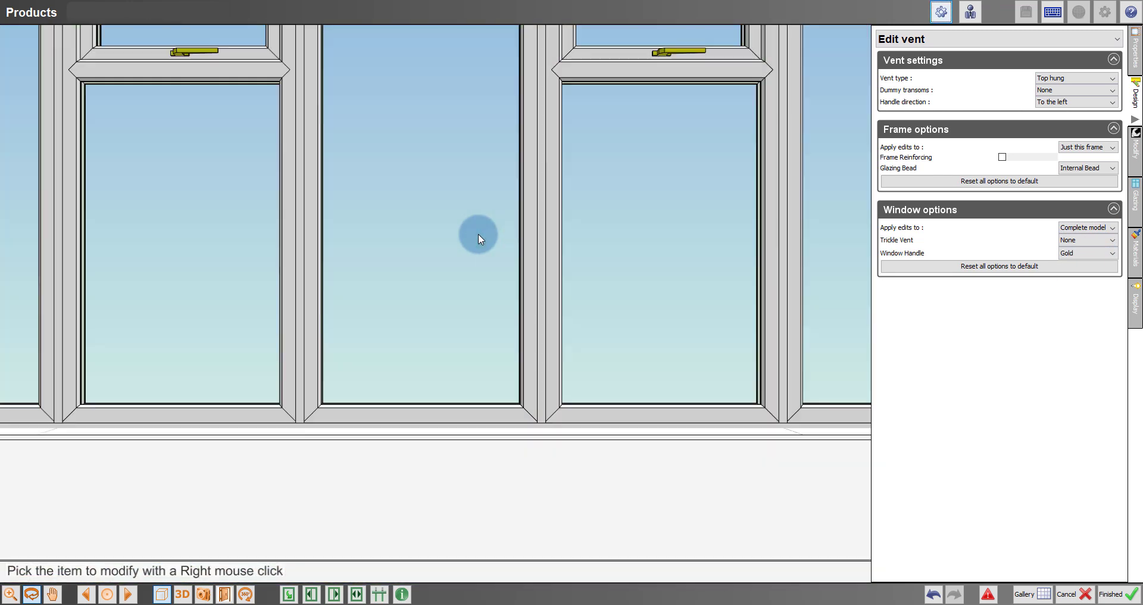
middle_drag(480, 214, 468, 248)
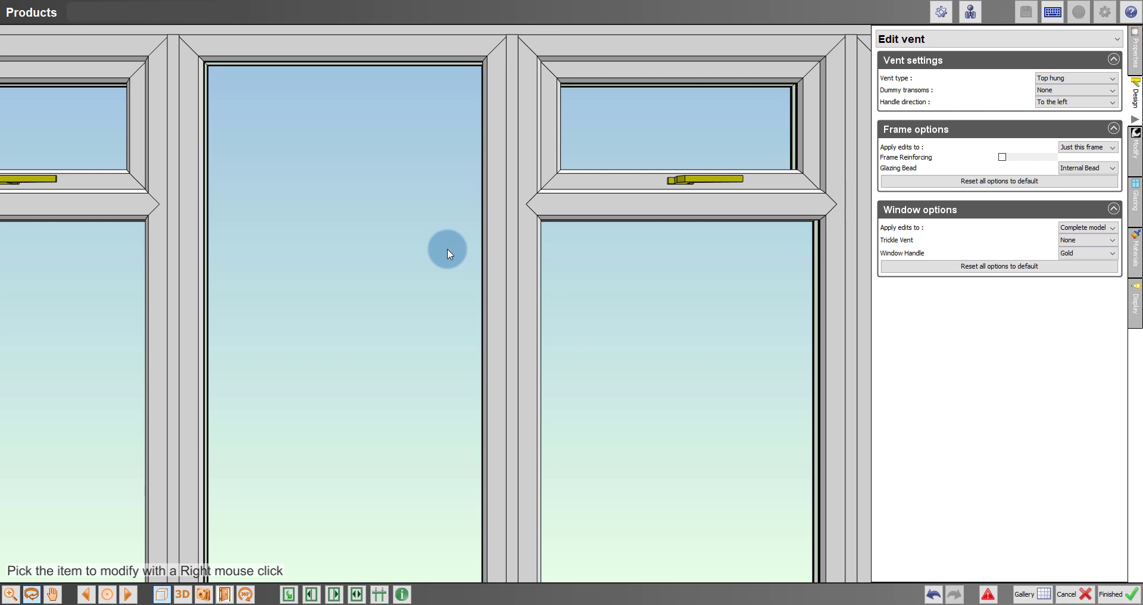
drag(448, 248, 437, 244)
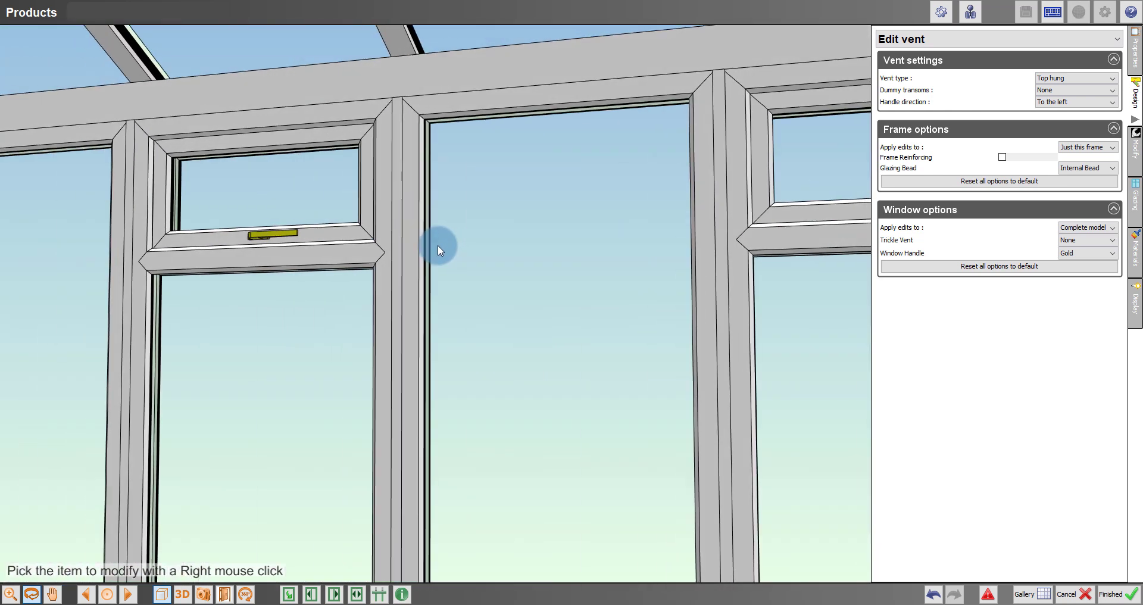
- Return to the side elevation and select the transom beneath the vent nearest the house wall
click(127, 594)
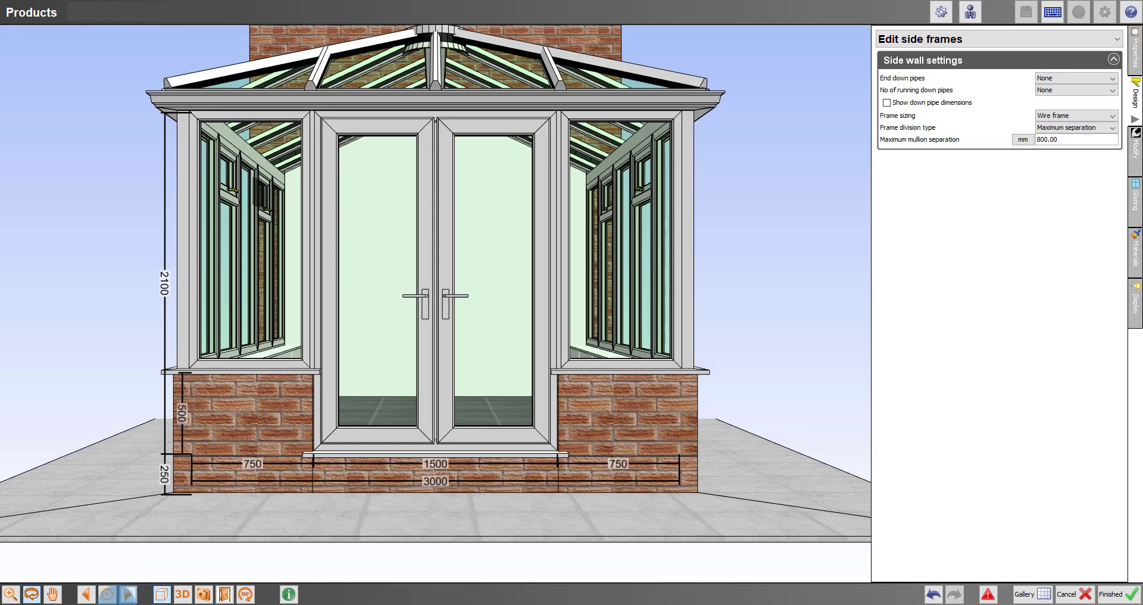
click(86, 593)
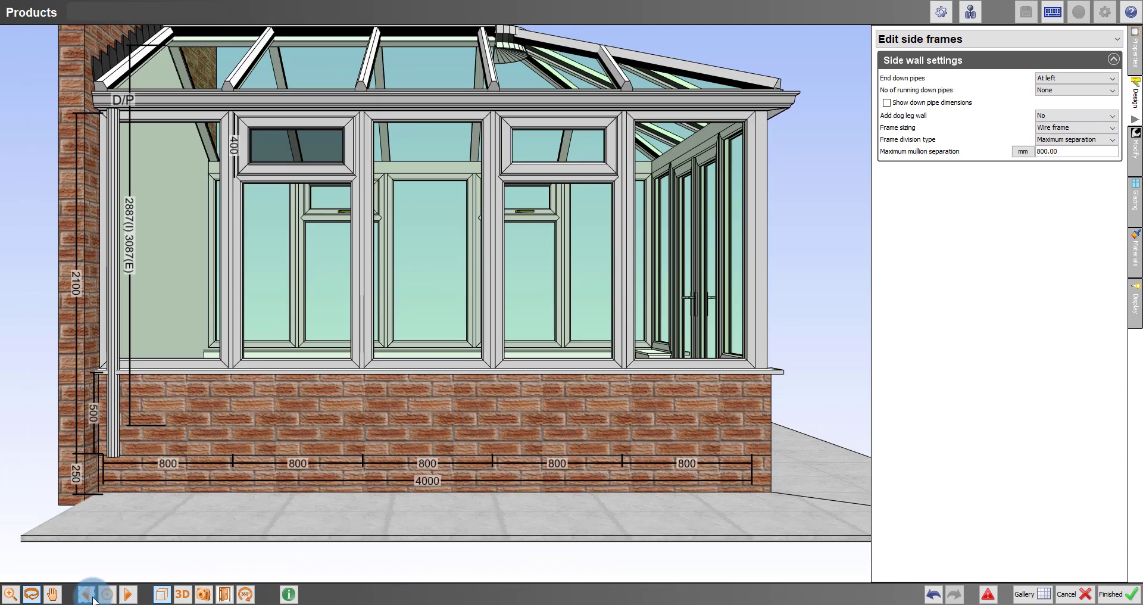
right_click(283, 148)
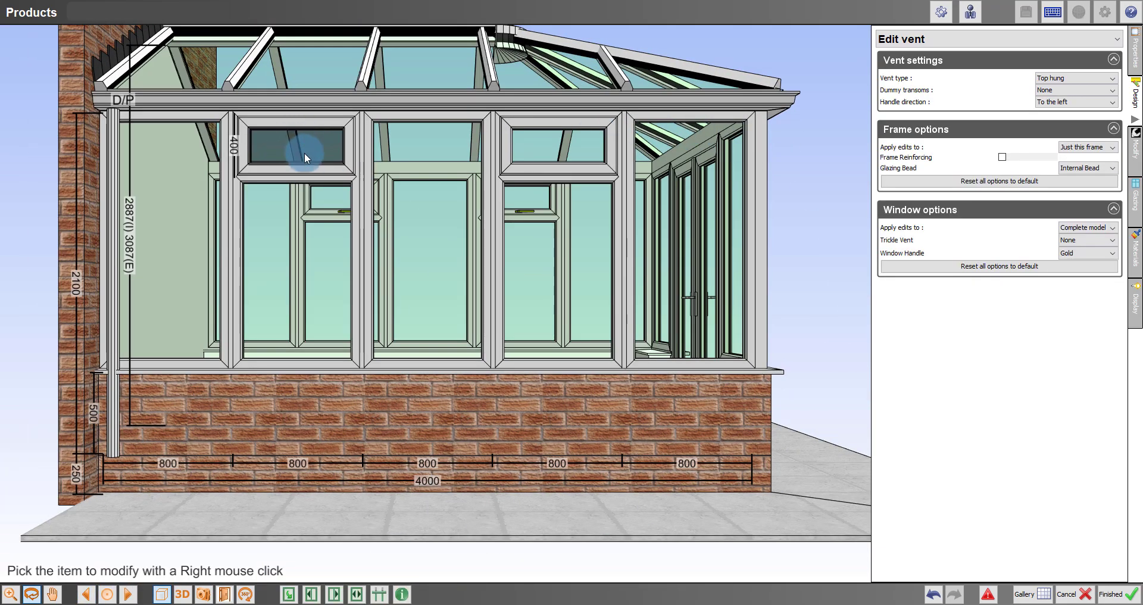
right_click(305, 177)
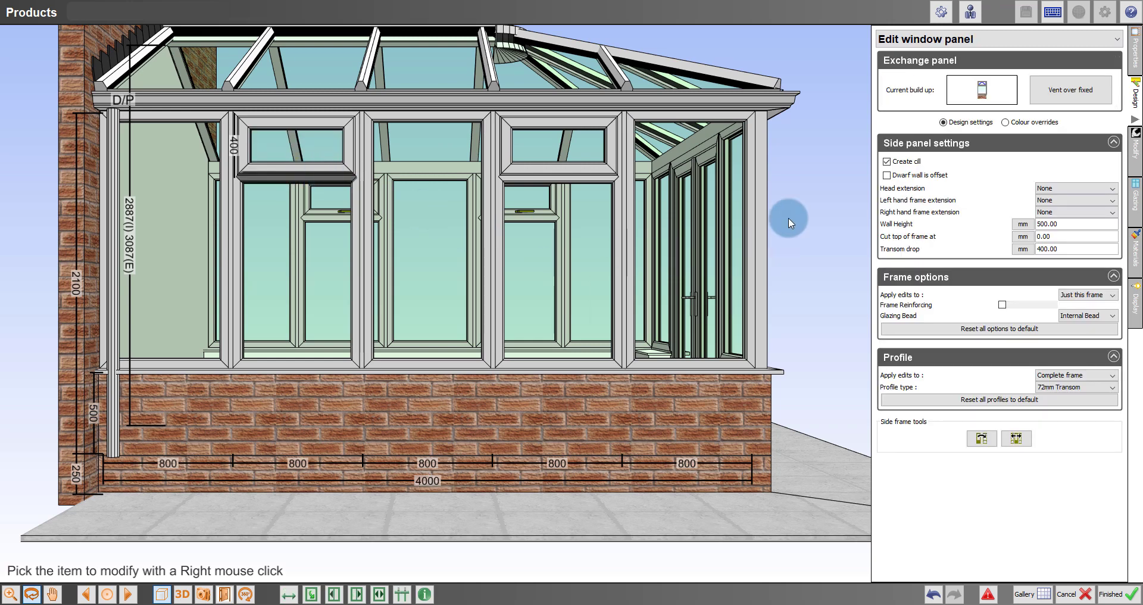
- Try the 87mm Transom profile on the selected transom and switch it back to 72mm Transom
click(1110, 388)
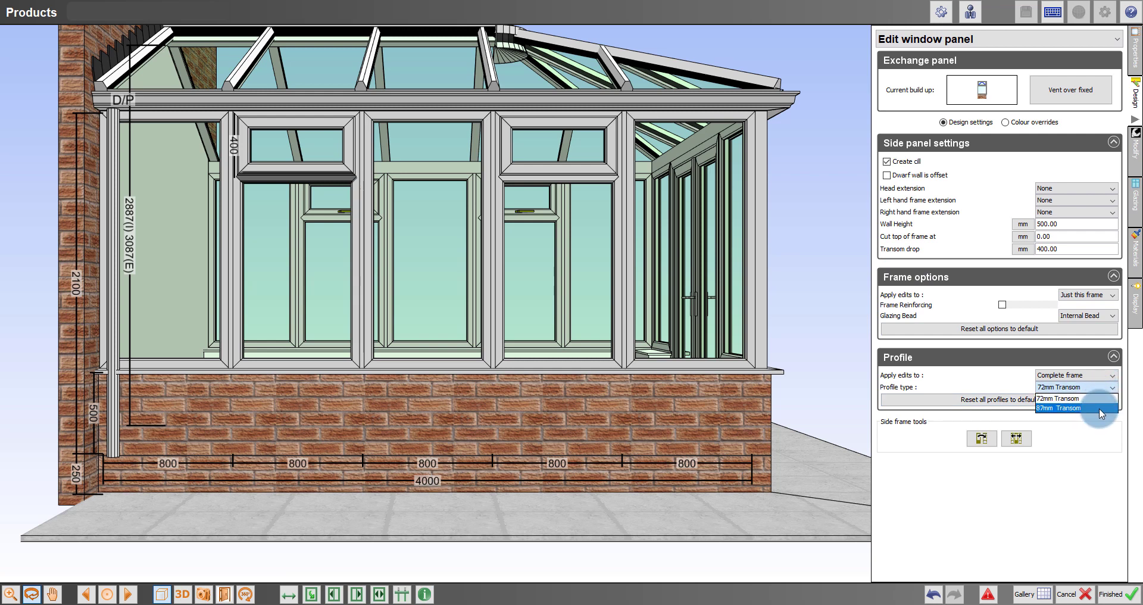
click(1098, 408)
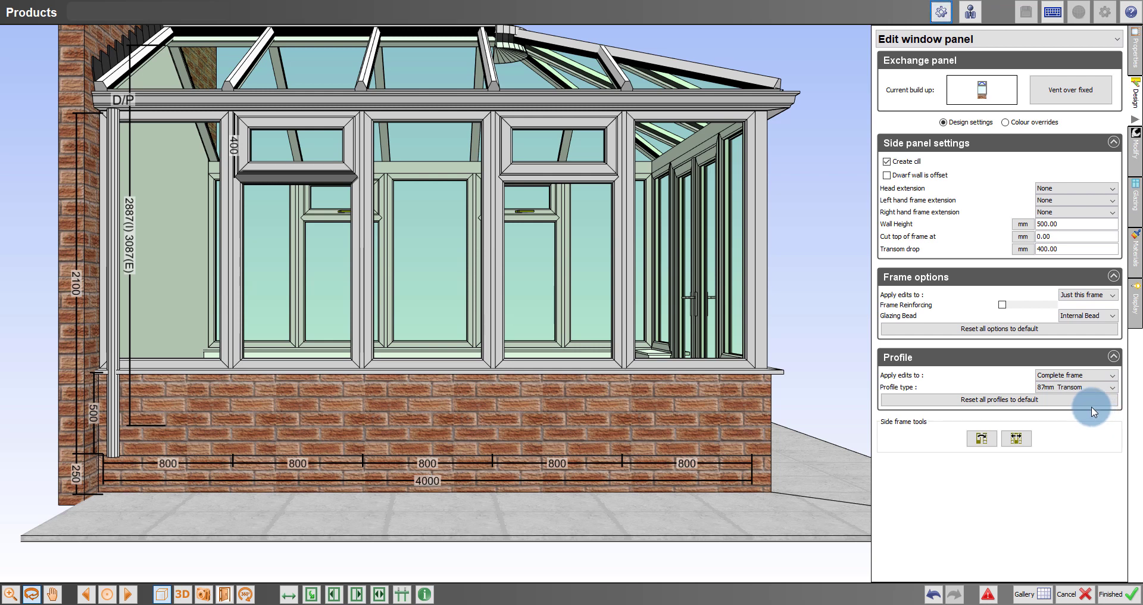
click(1089, 387)
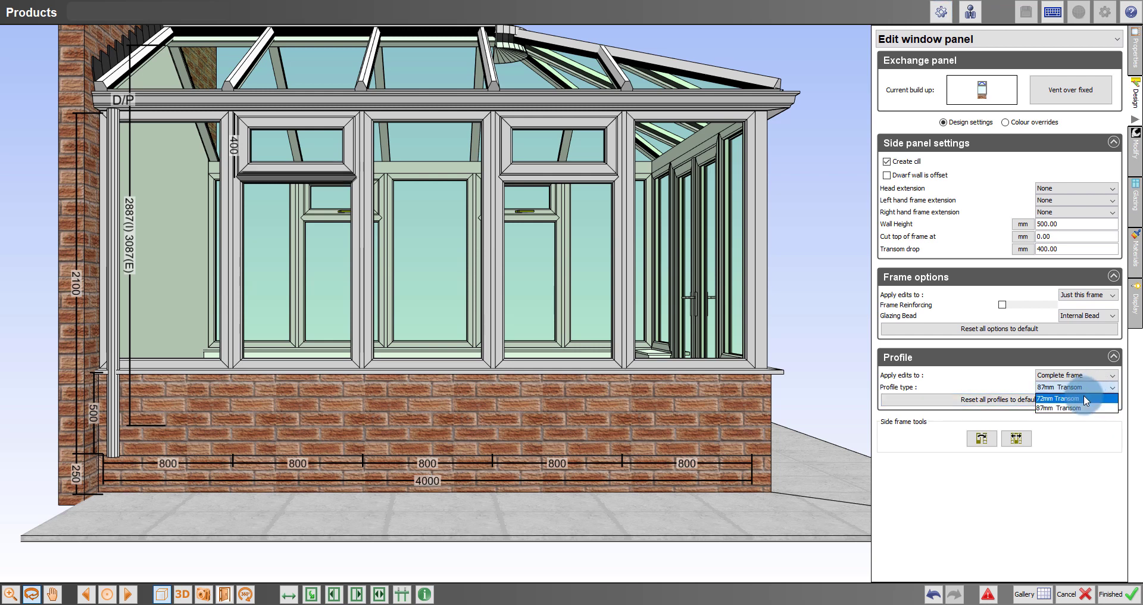
click(1083, 399)
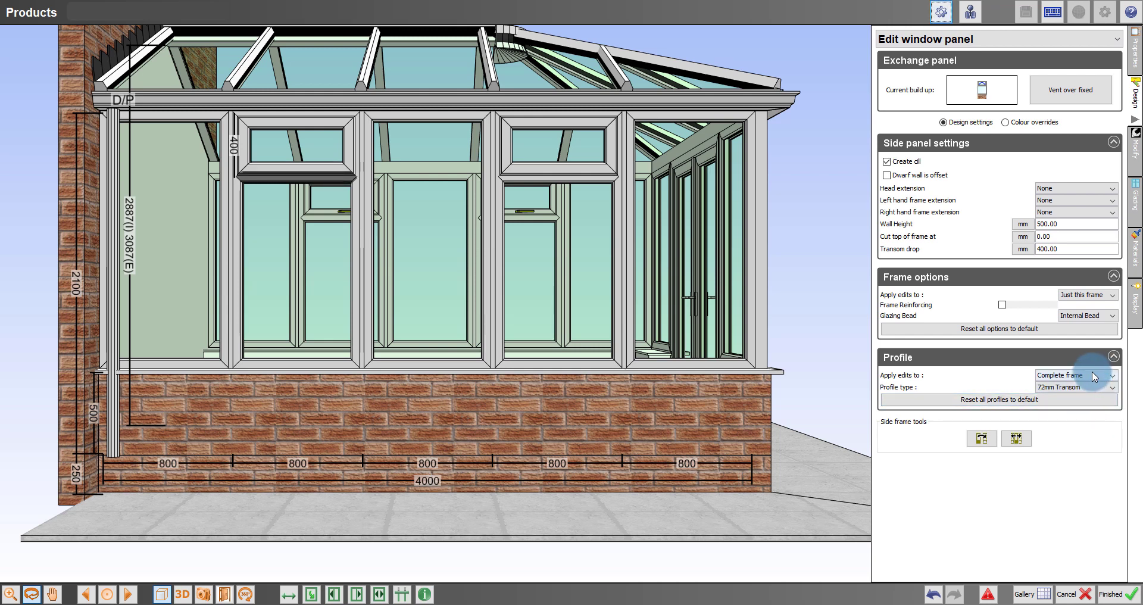
- Apply the transom profile edits to the complete model and set the profile type to 87mm Transom
click(1094, 376)
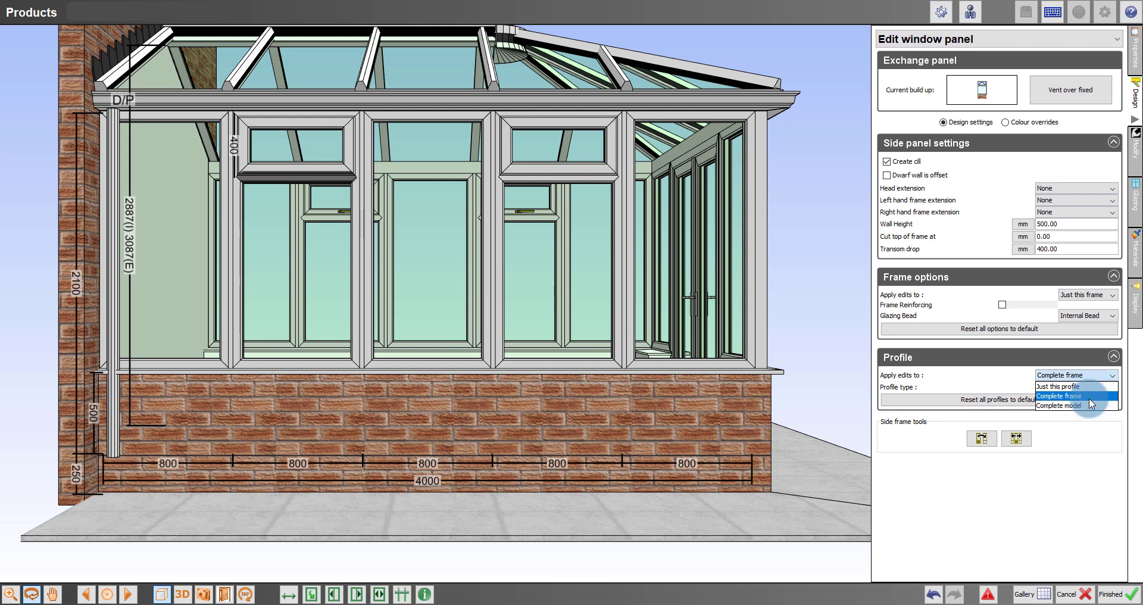
click(1087, 405)
click(1092, 386)
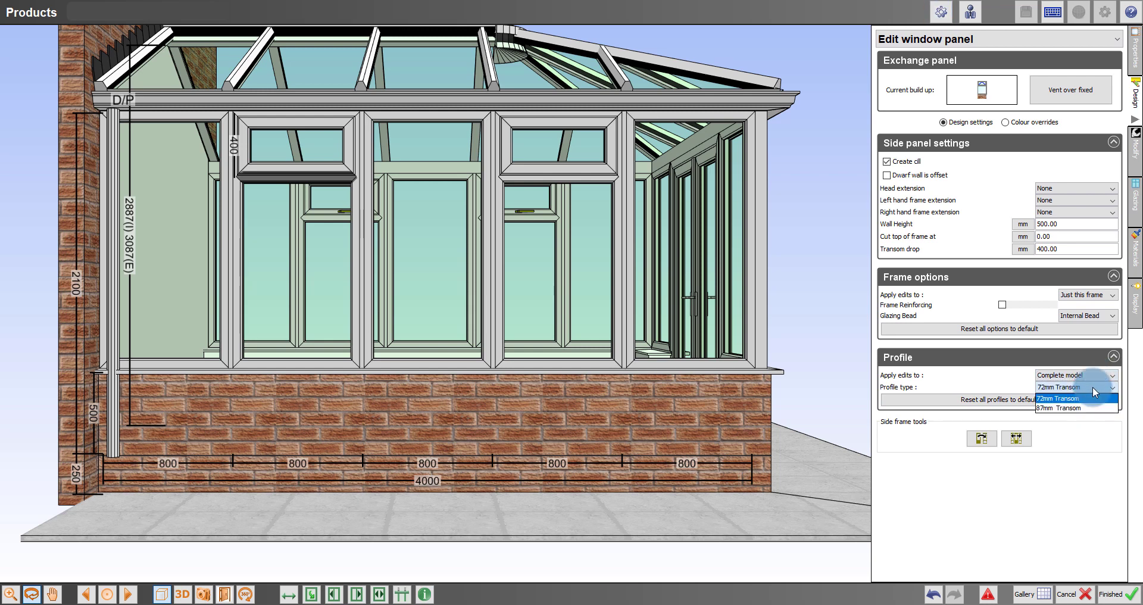
click(1073, 410)
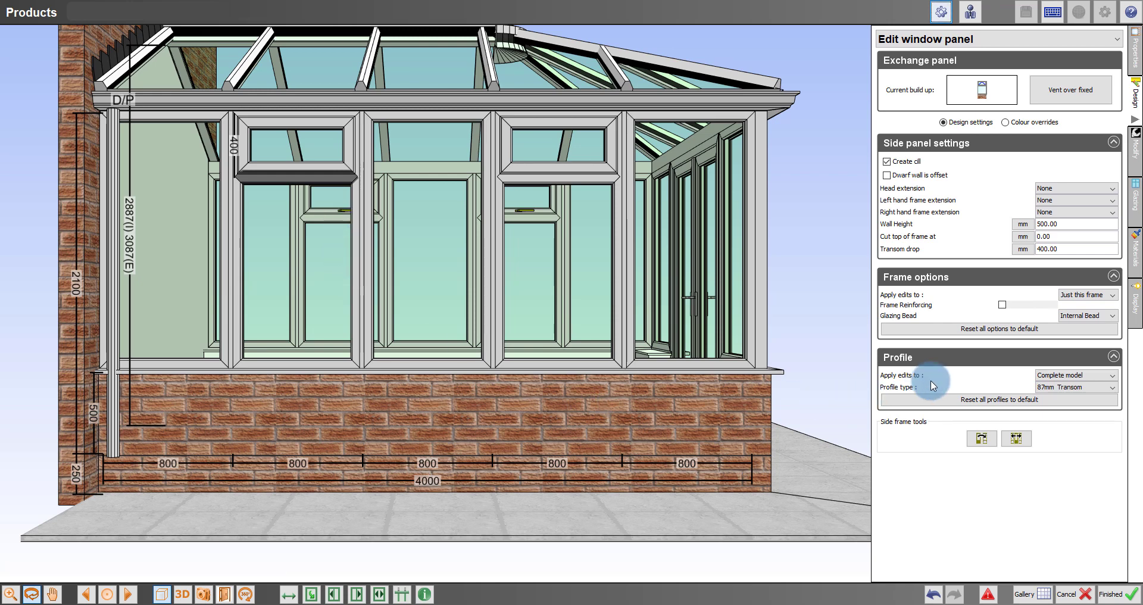
- Select the upright outer frame beside the first vent, try 70mm and 50mm Outer Frame across the complete model, and restore 60mm Outer Frame
scroll(302, 238, up, 3)
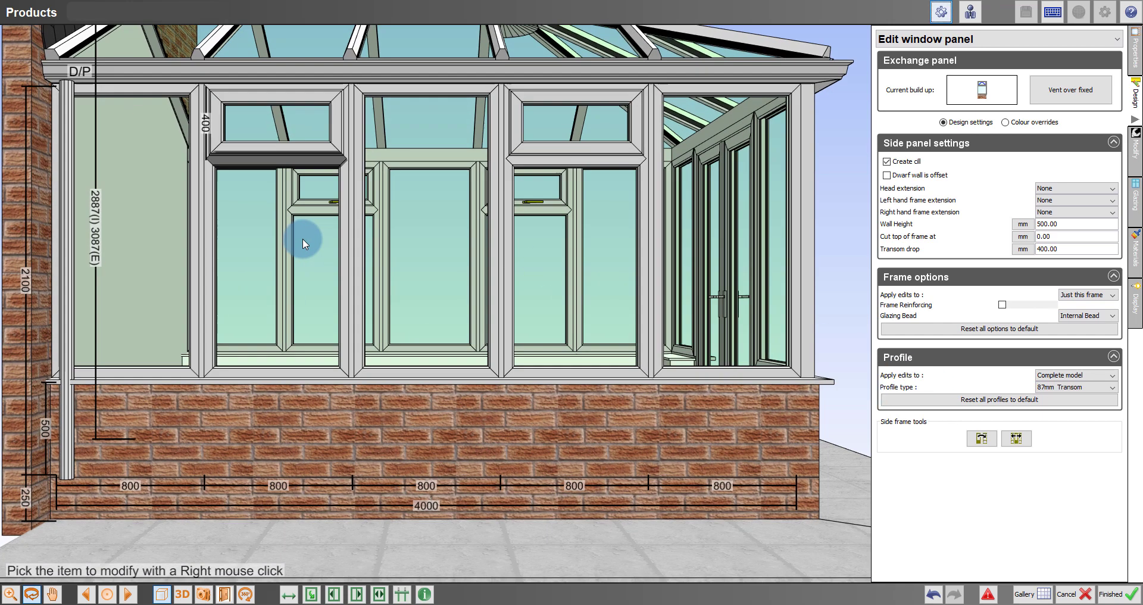
right_click(341, 215)
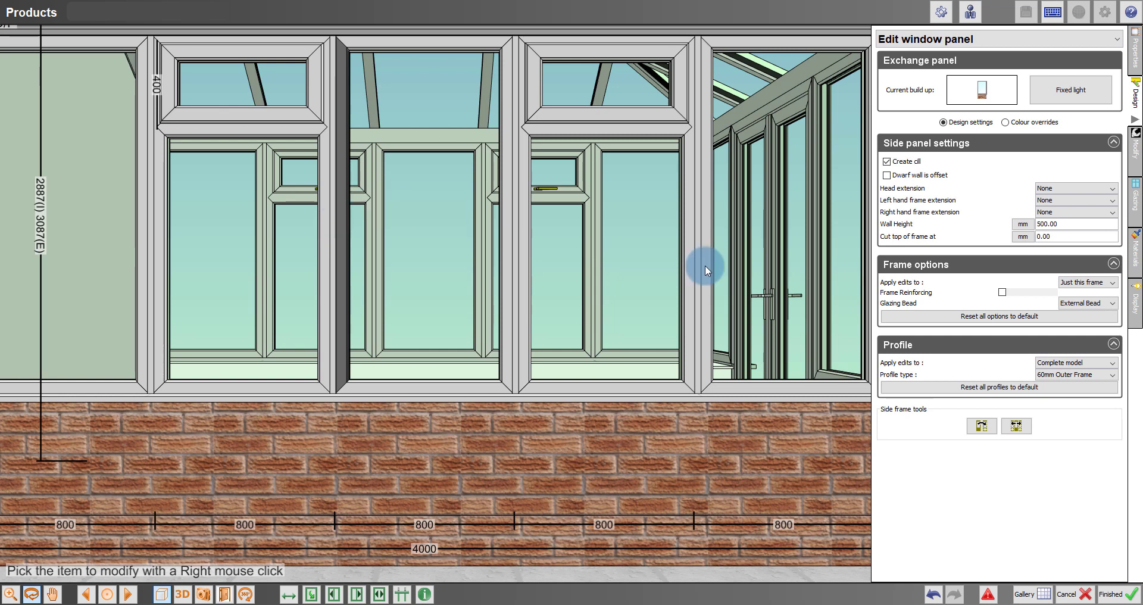
click(1073, 362)
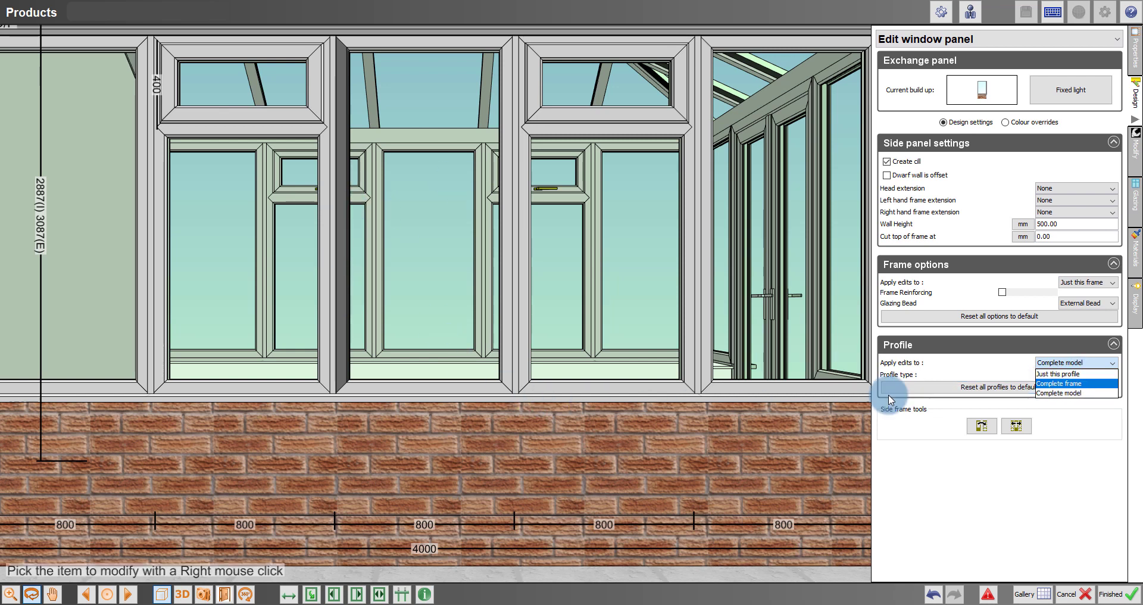
click(1089, 393)
click(1089, 378)
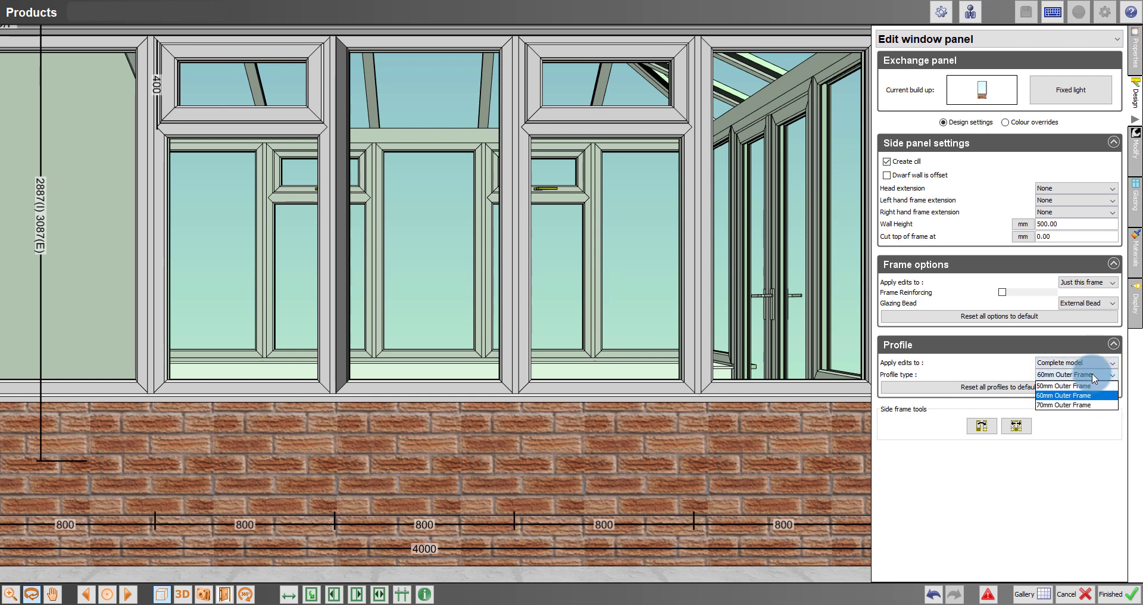
click(1080, 407)
click(1090, 374)
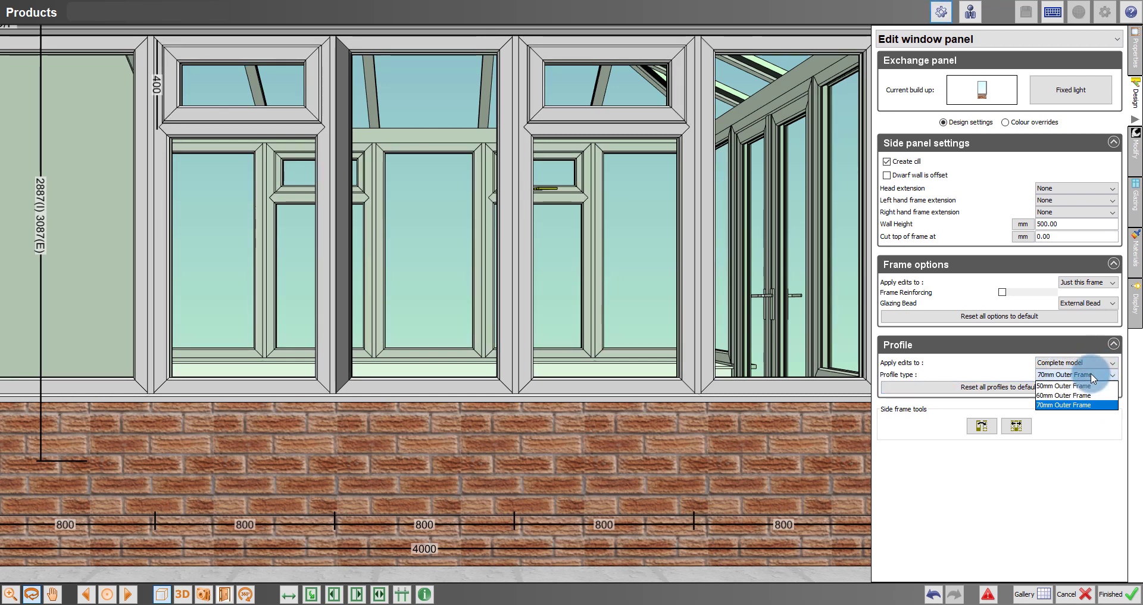
click(1087, 386)
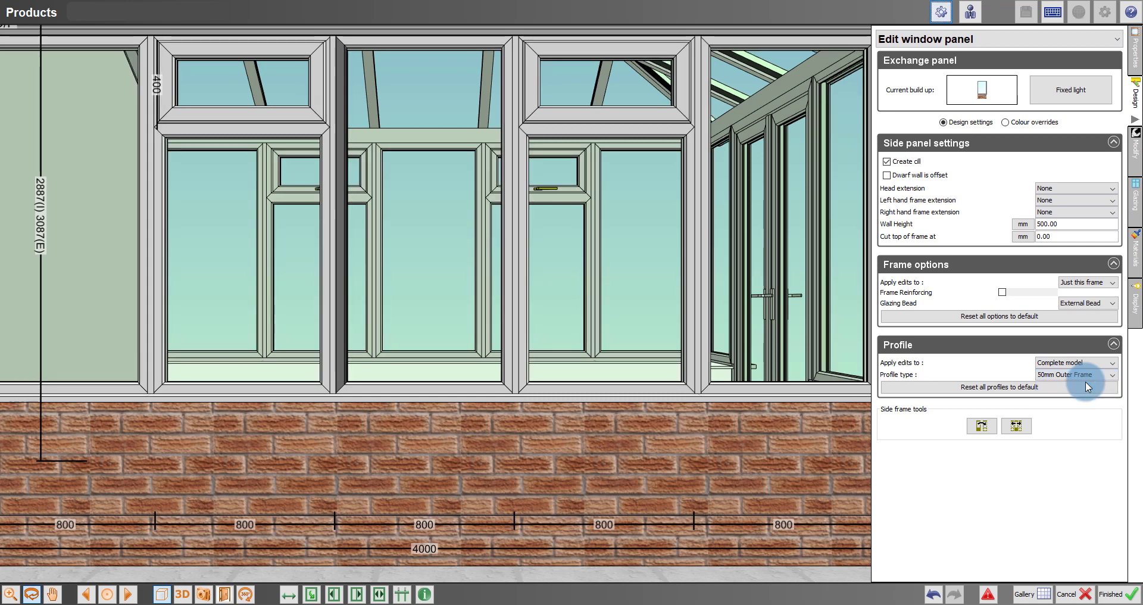
click(1092, 375)
click(1083, 396)
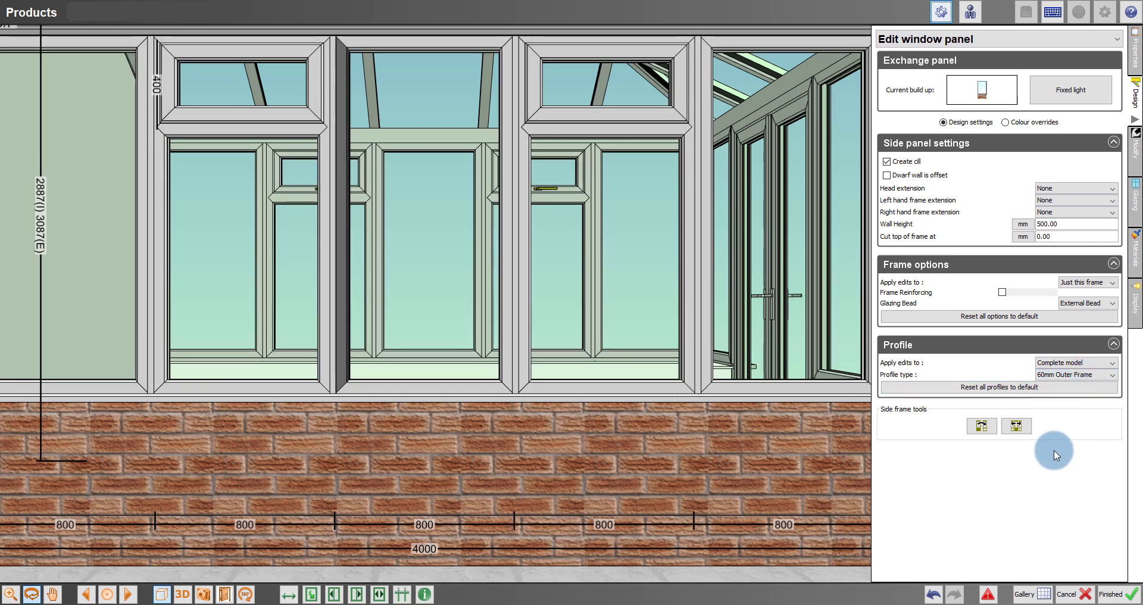
- On the front elevation, change only the bottom frame profile of the double doors to 30mm Low Threshold
click(127, 594)
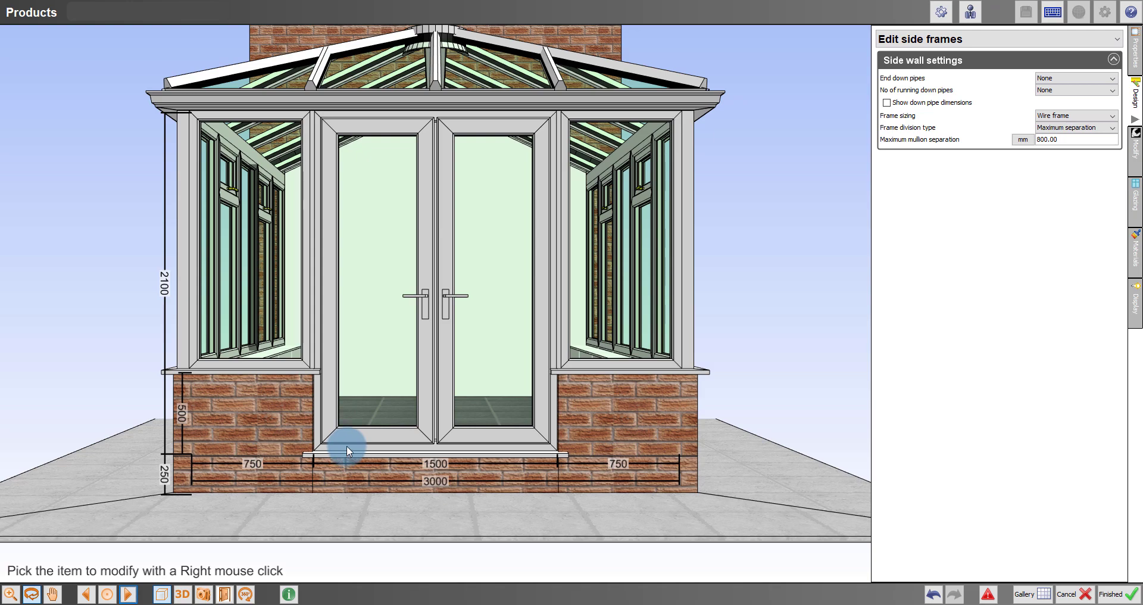
right_click(347, 445)
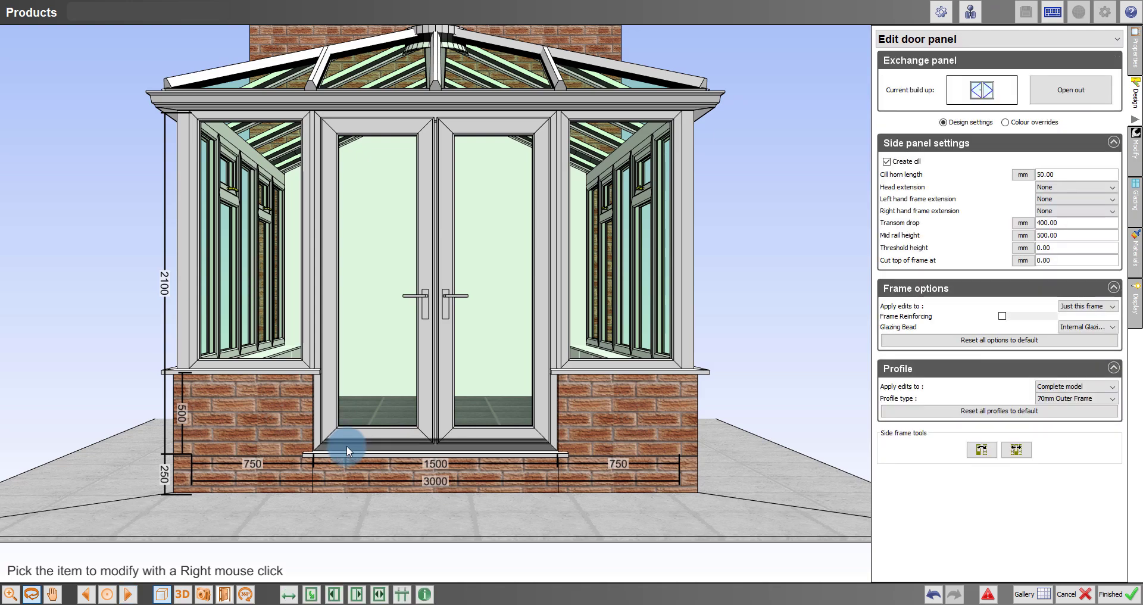
scroll(345, 446, up, 5)
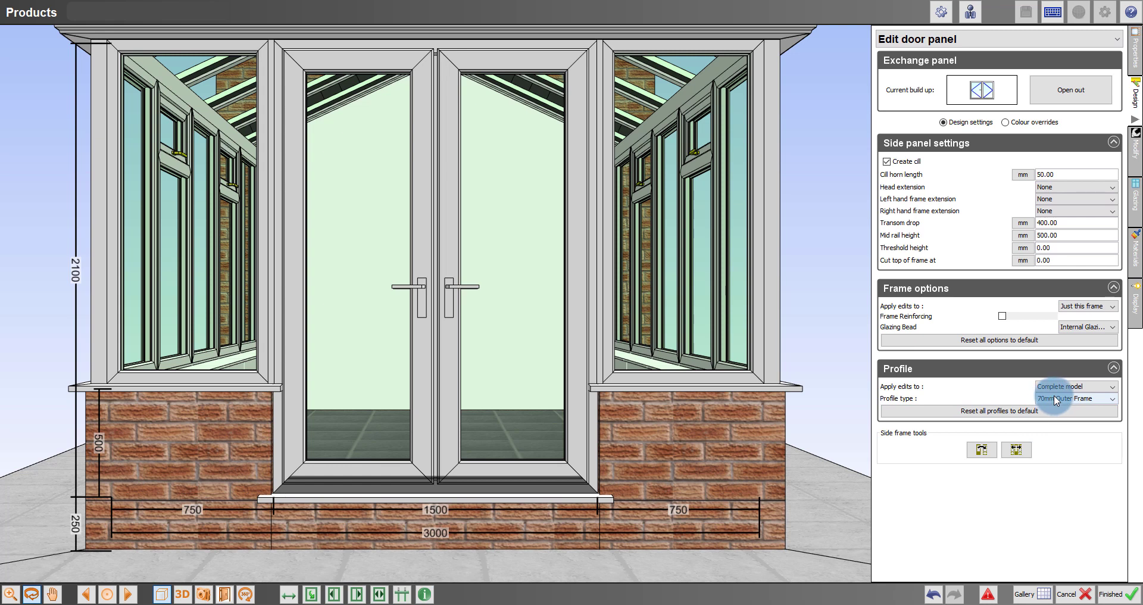
click(1088, 388)
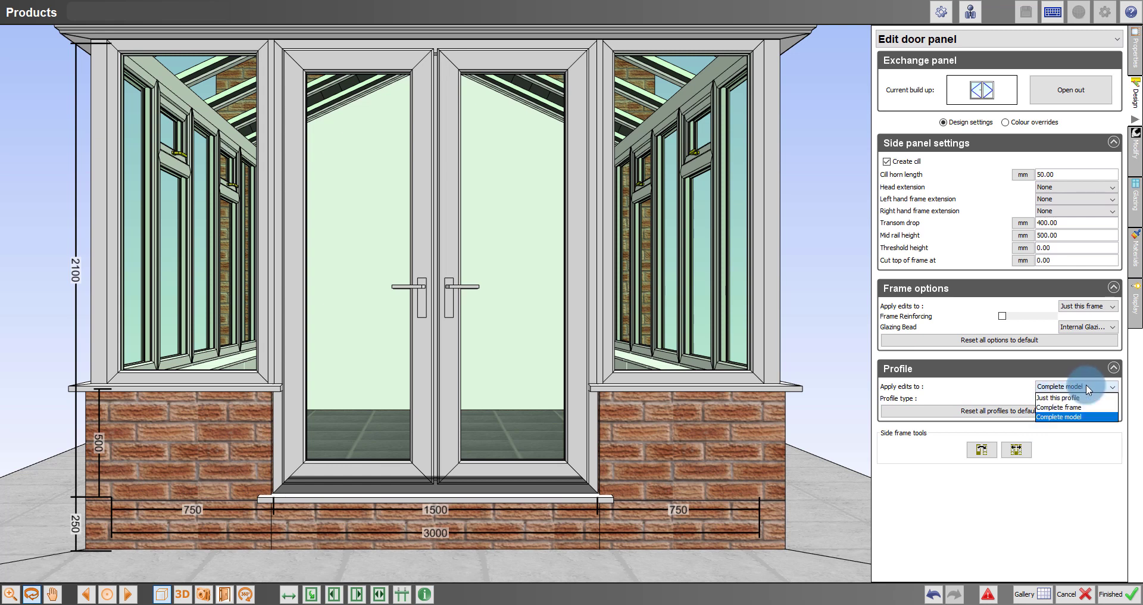
click(1084, 401)
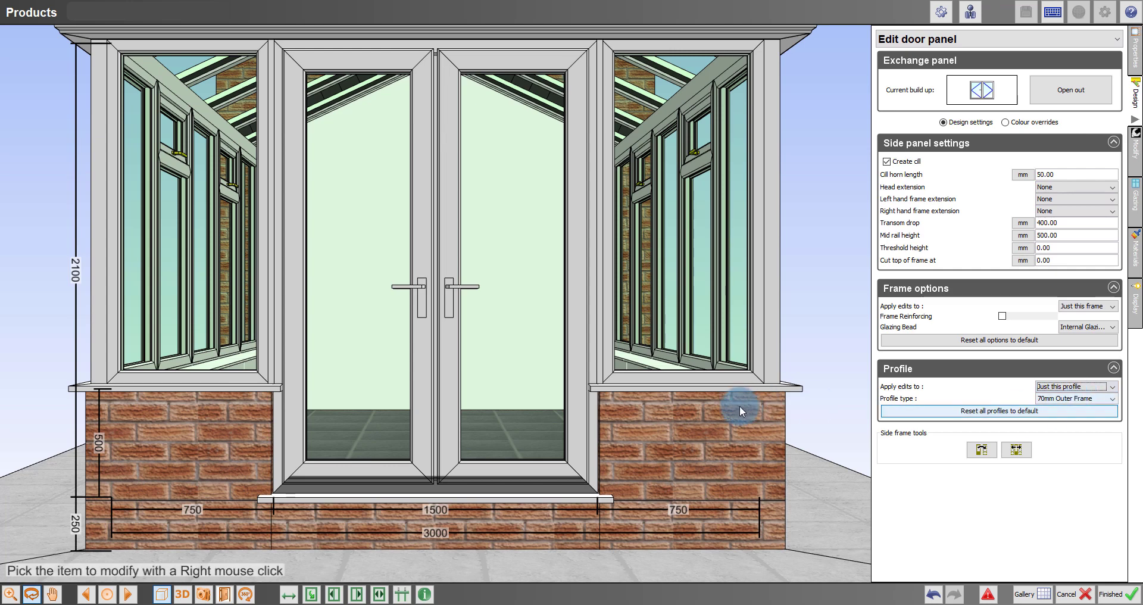
scroll(739, 405, up, 5)
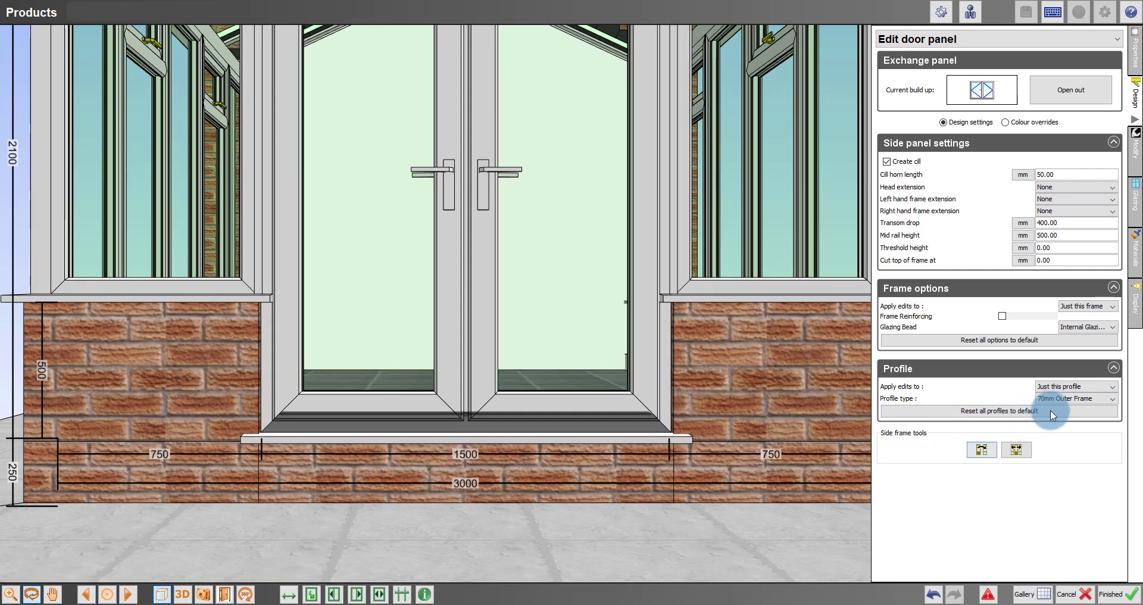
click(1060, 399)
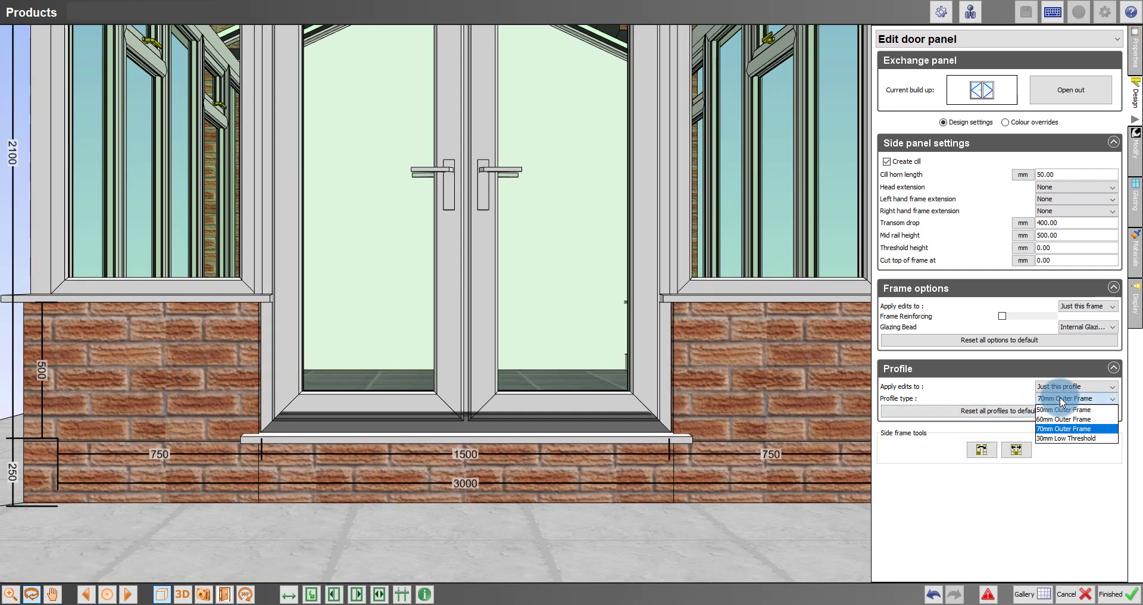
click(1065, 438)
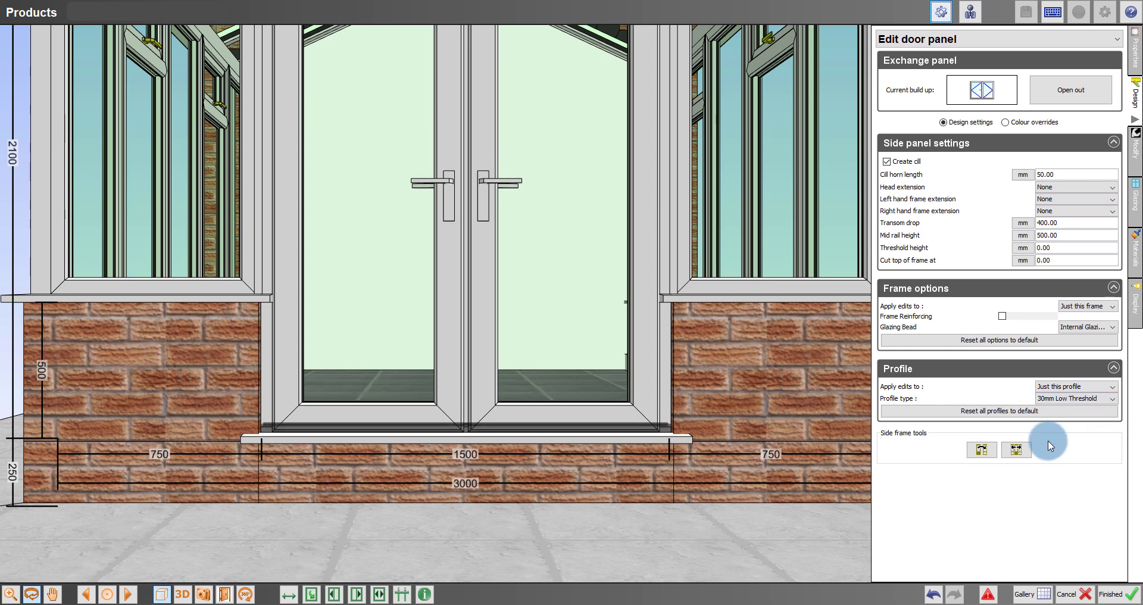
- Remove the cill from the double doors and view the threshold from inside the conservatory
click(877, 161)
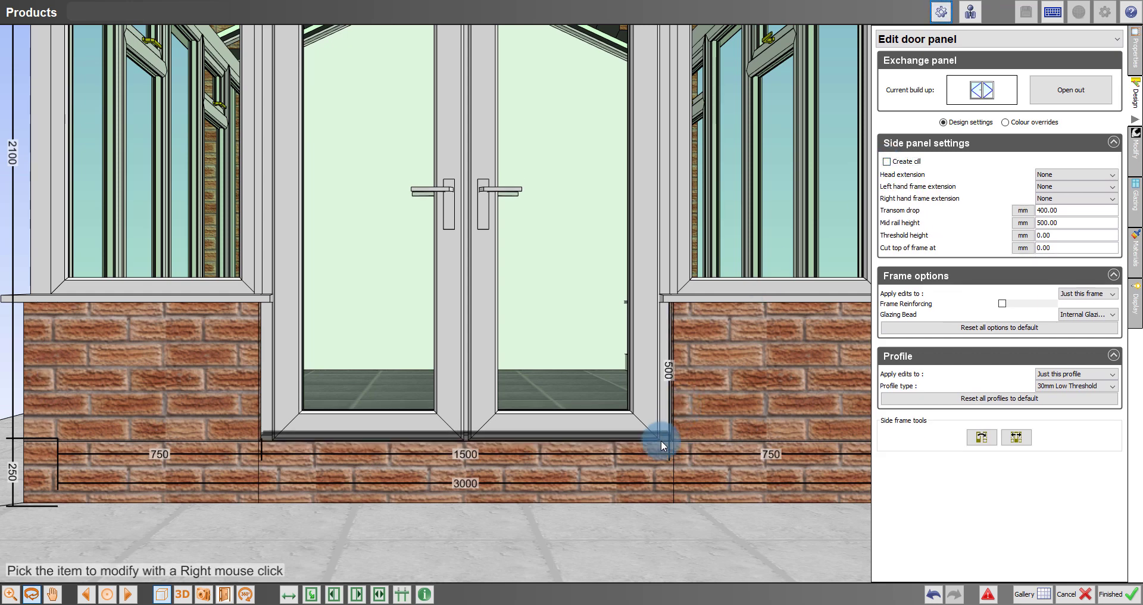
scroll(660, 441, down, 3)
scroll(662, 441, down, 1)
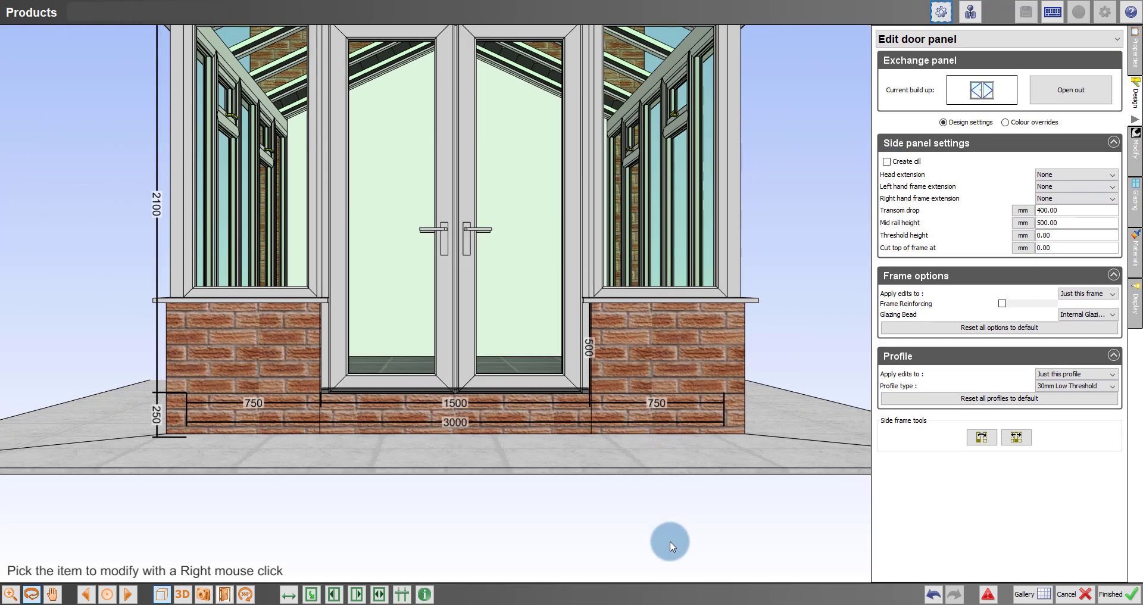
right_click(670, 542)
drag(809, 365, 725, 370)
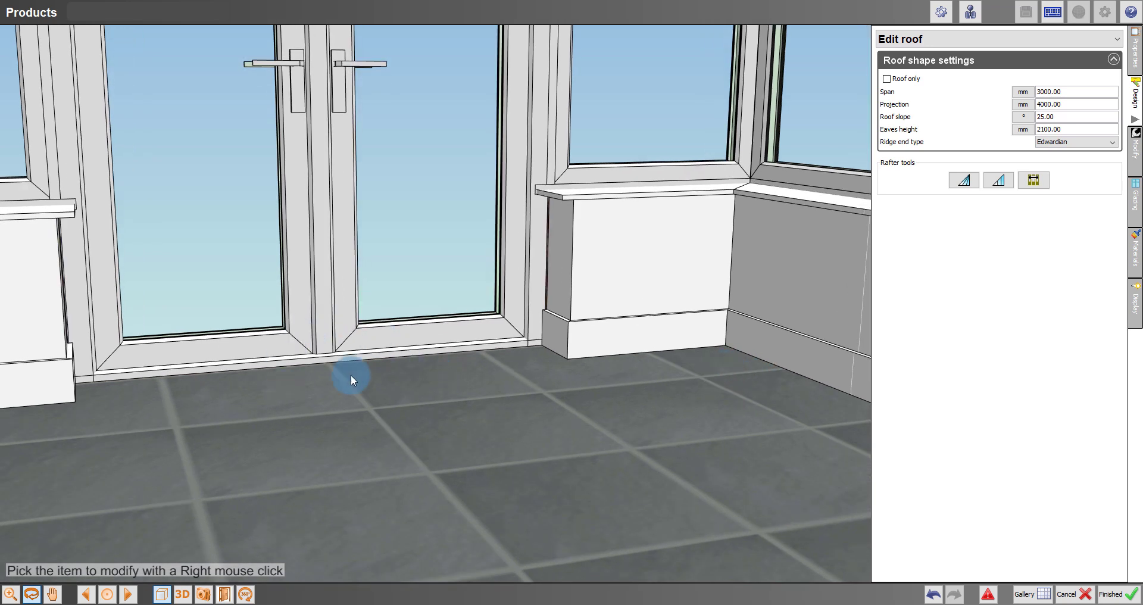